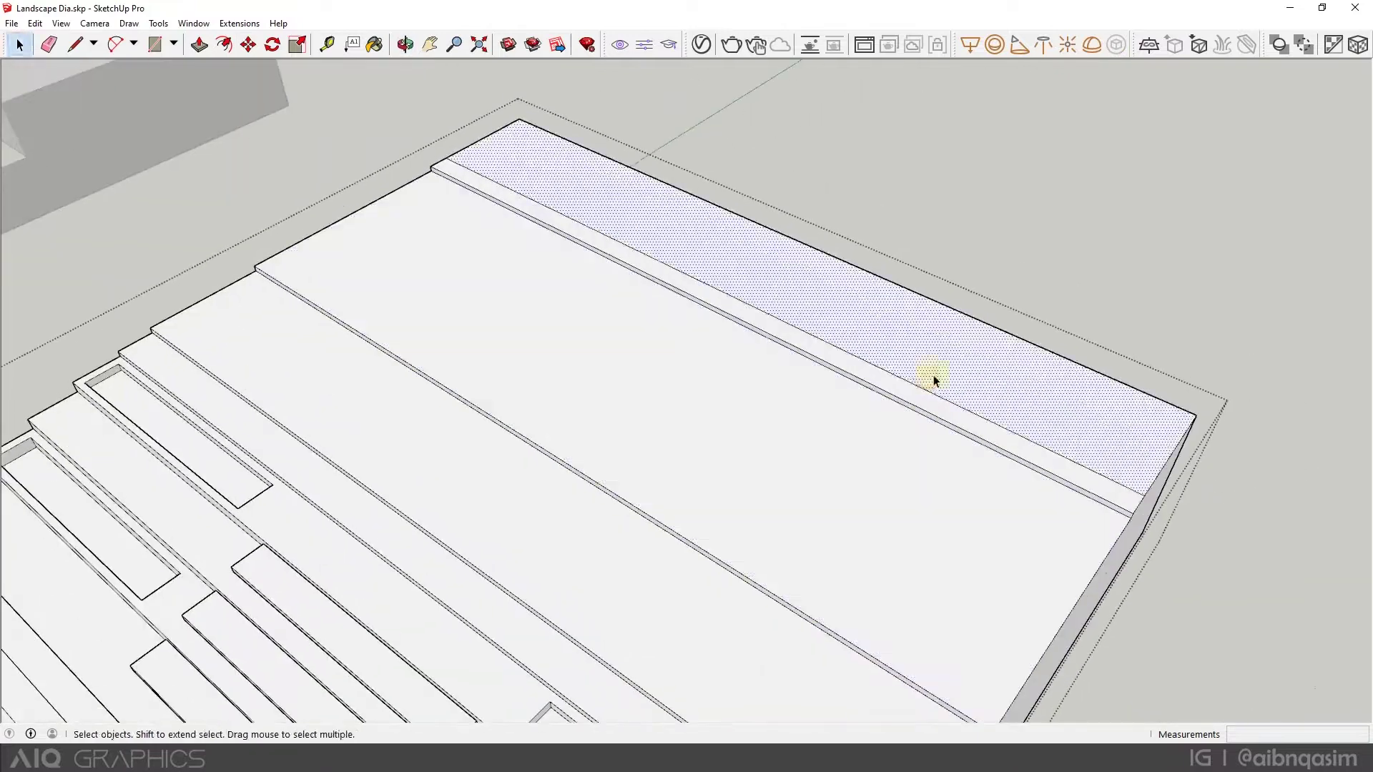
# Draw a rectangle along a planter's front edge, extrude it into an L-shaped bench, and erase the leftover edges.
pyautogui.scroll(5, 720, 533)
pyautogui.press('r')
pyautogui.click(510, 397)
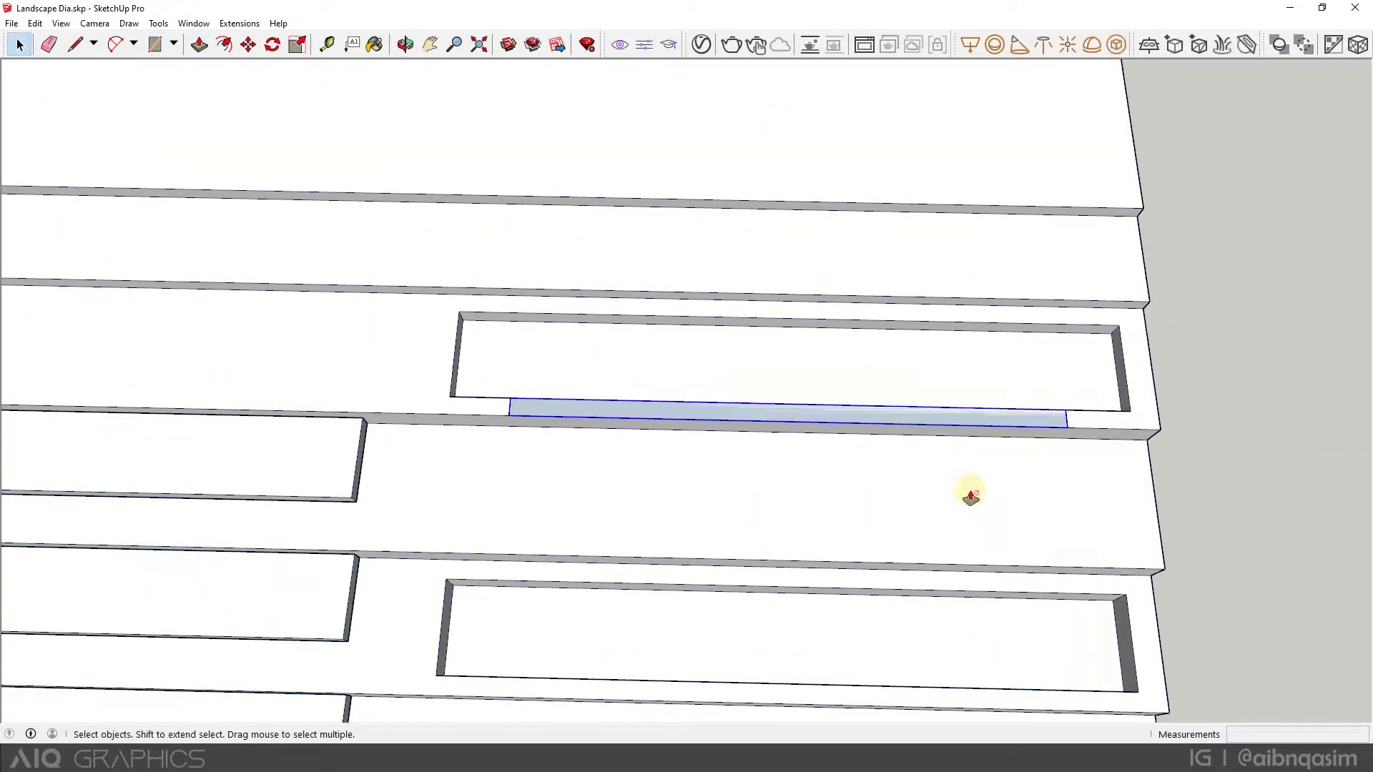
pyautogui.doubleClick(958, 418)
pyautogui.press('p')
pyautogui.click(944, 418)
pyautogui.click(846, 500)
pyautogui.press('e')
pyautogui.click(821, 429)
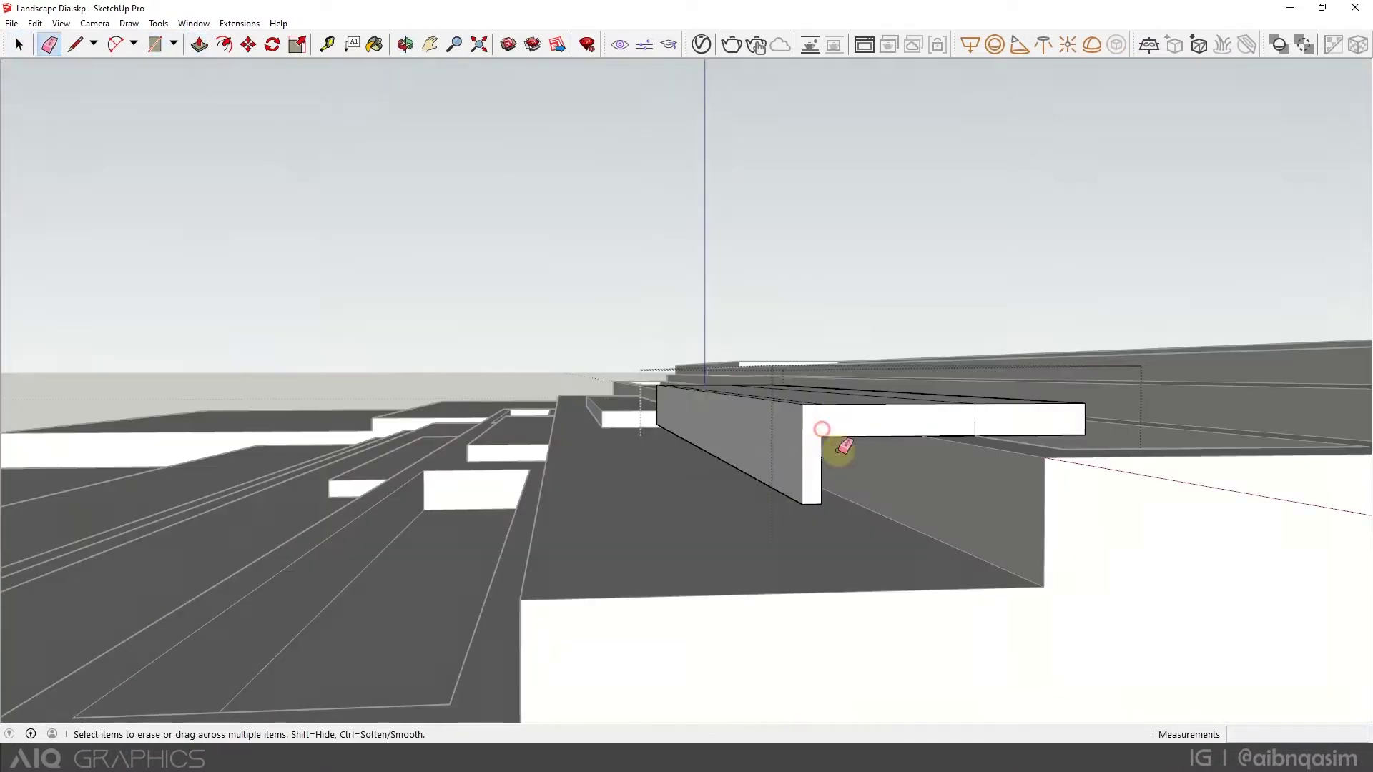
pyautogui.click(1027, 611)
# Copy the two benches from the upper planters down to the matching lower planters.
pyautogui.press('space')
pyautogui.click(894, 479)
pyautogui.press('m')
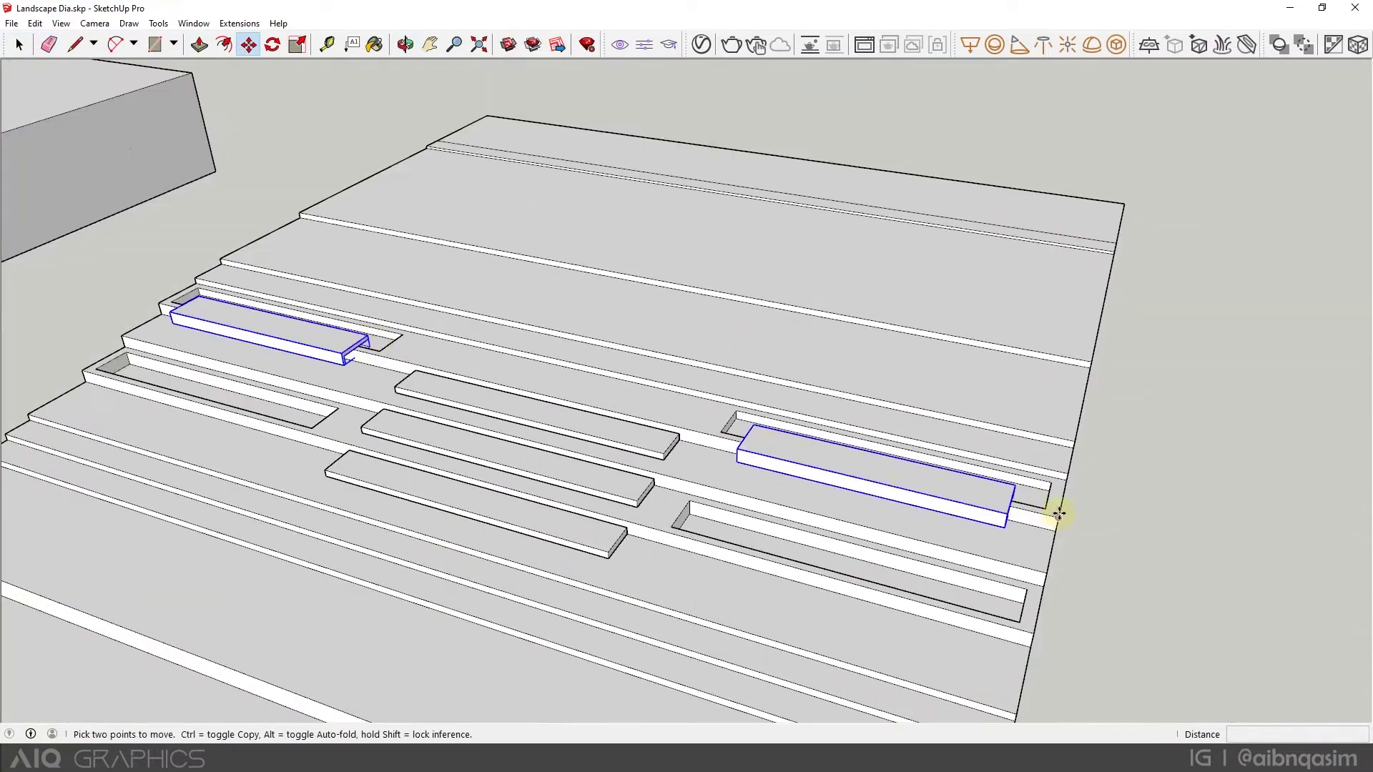
pyautogui.click(1059, 515)
pyautogui.click(1033, 634)
pyautogui.press('space')
# Draw a small rectangle on the wide upper terrace and extrude it upward into a seating block.
pyautogui.press('r')
pyautogui.click(403, 565)
pyautogui.click(558, 590)
pyautogui.doubleClick(472, 571)
pyautogui.press('p')
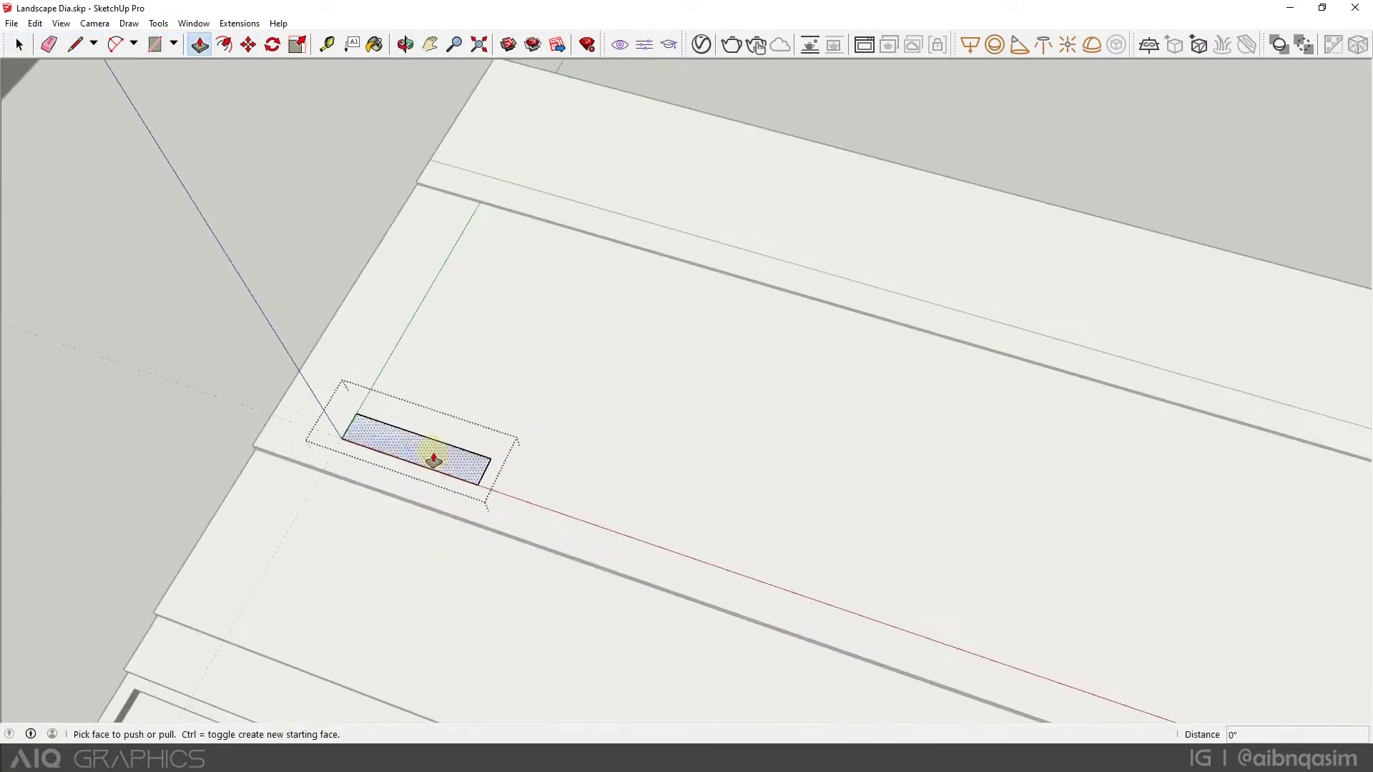
pyautogui.click(434, 459)
pyautogui.click(426, 337)
# Copy the seating block across the upper terrace to make four staggered blocks.
pyautogui.press('space')
pyautogui.click(410, 319)
pyautogui.press('m')
pyautogui.click(516, 362)
pyautogui.click(671, 240)
pyautogui.click(762, 334)
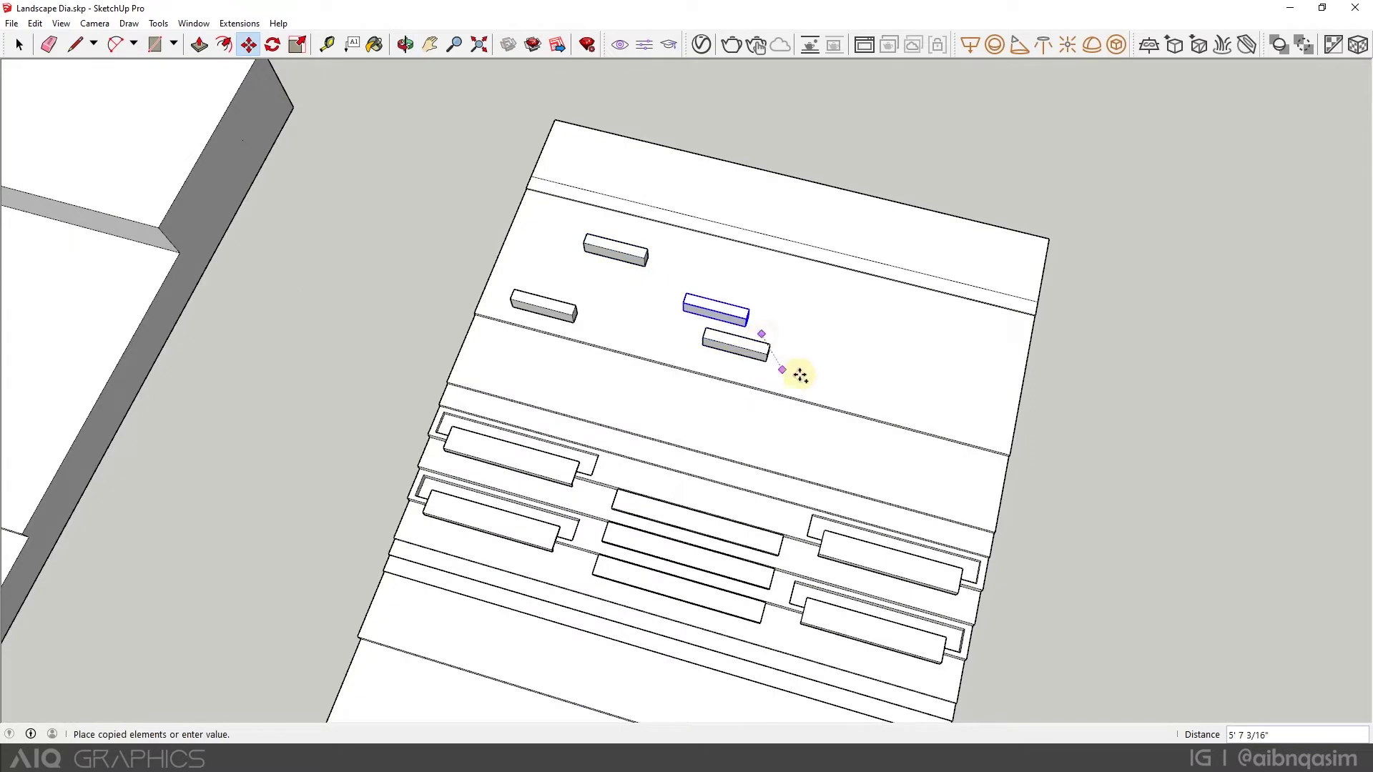
# Duplicate blocks over the rest of the upper terrace to reach eight, and adjust their staggered spacing.
pyautogui.press('space')
pyautogui.click(493, 390)
pyautogui.keyDown('shift'); pyautogui.click(572, 277); pyautogui.keyUp('shift')
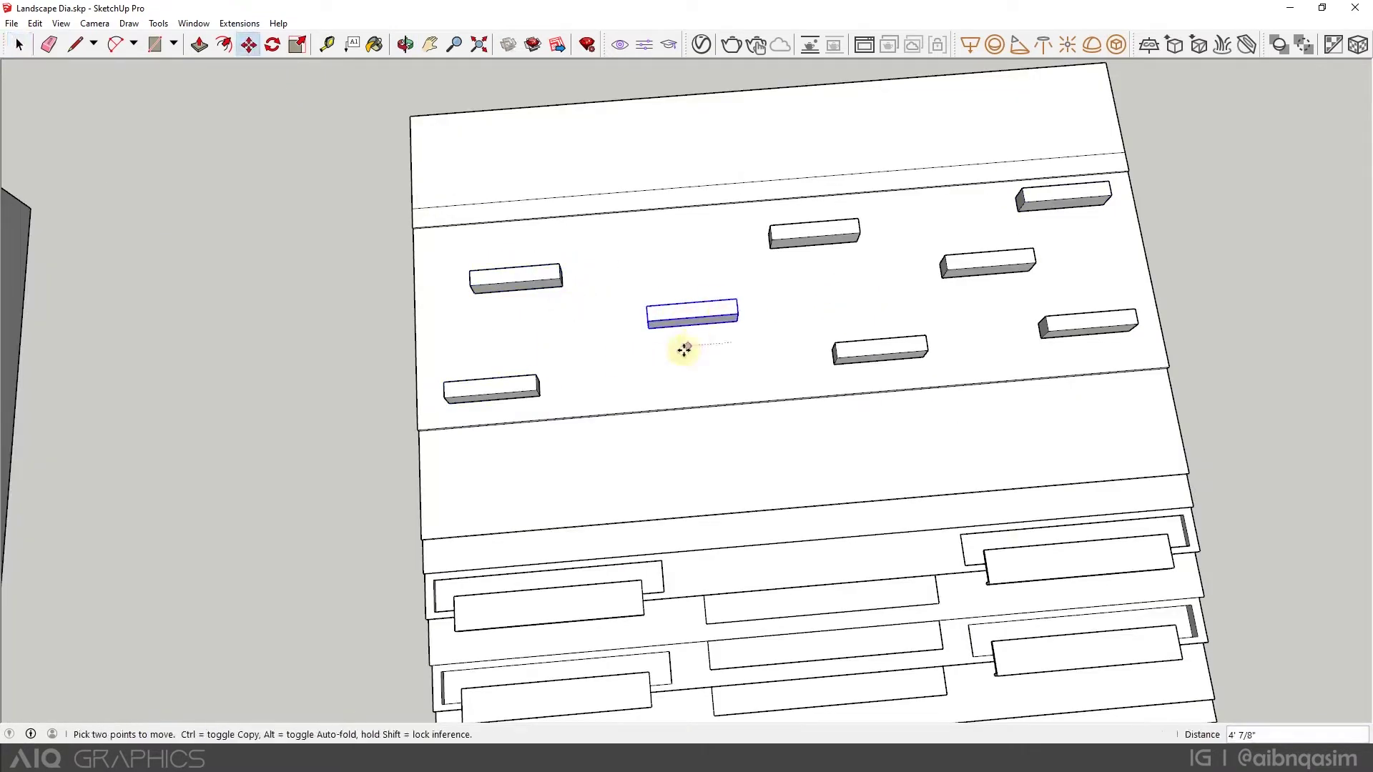
pyautogui.moveTo(888, 262); pyautogui.dragTo(905, 259)
pyautogui.press('space')
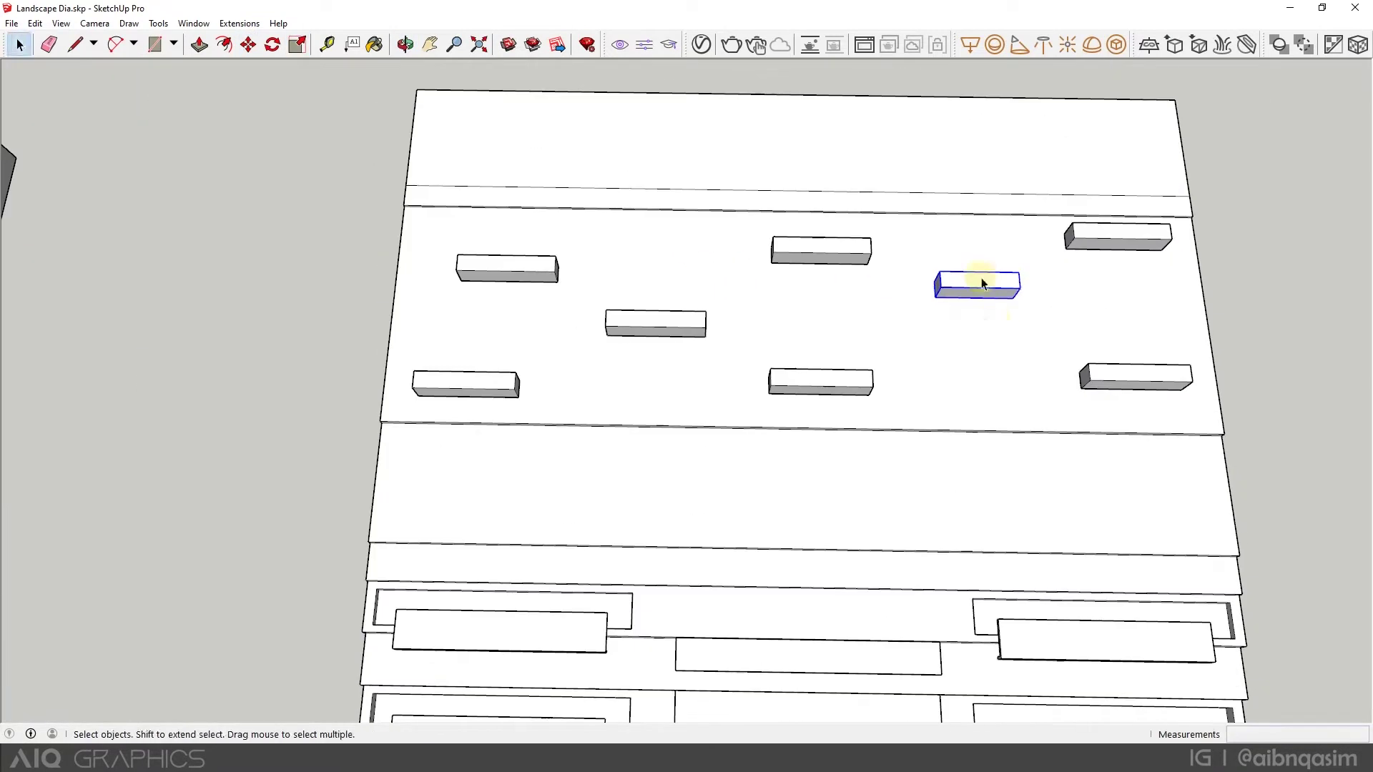
# Raise the narrow strip along the edge above the front ground area into a low wall with Push/Pull.
pyautogui.scroll(-8, 811, 294)
pyautogui.scroll(6, 815, 457)
pyautogui.press('t')
pyautogui.press('space')
pyautogui.doubleClick(788, 533)
pyautogui.press('p')
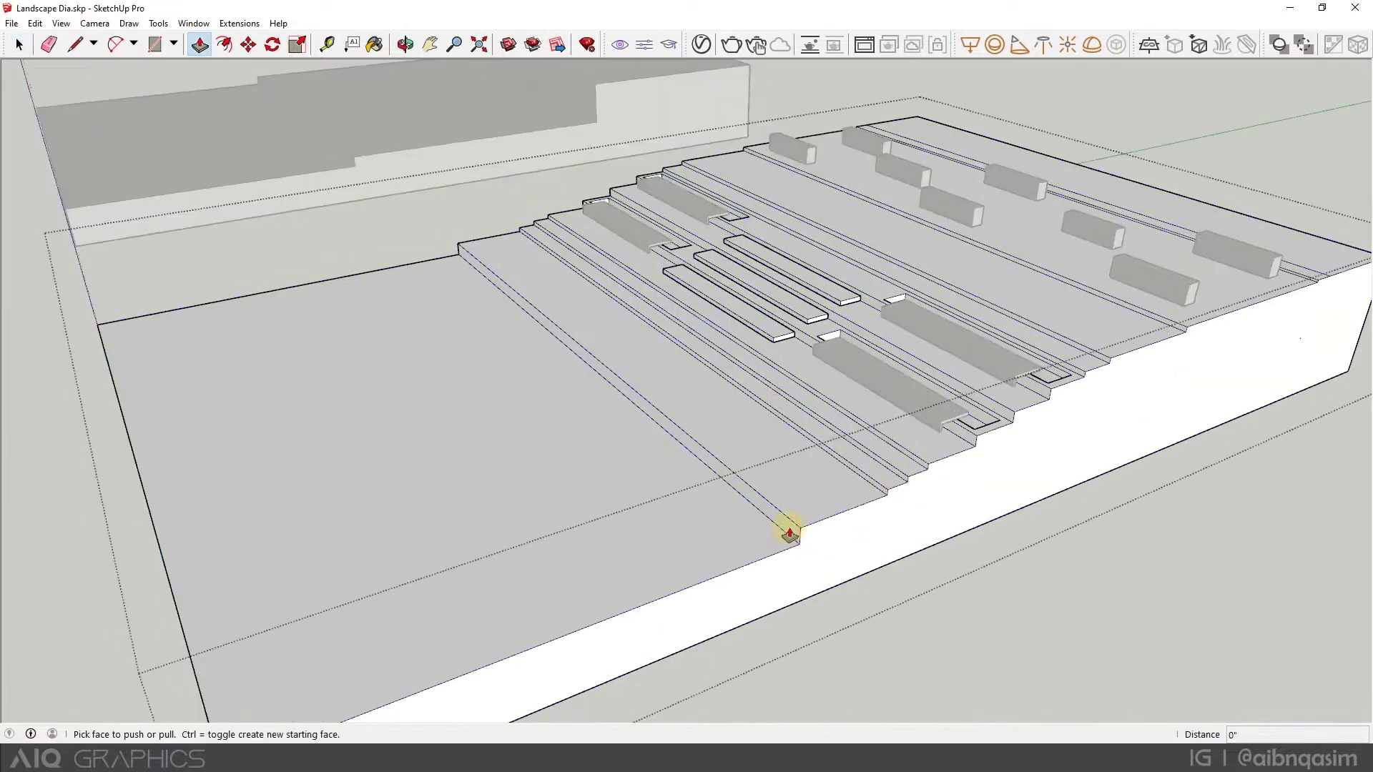
pyautogui.click(822, 509)
# Draw dividing lines on the side face below the wall, push an undercut beneath it, and erase the leftover edge.
pyautogui.press('l')
pyautogui.click(750, 529)
pyautogui.click(783, 520)
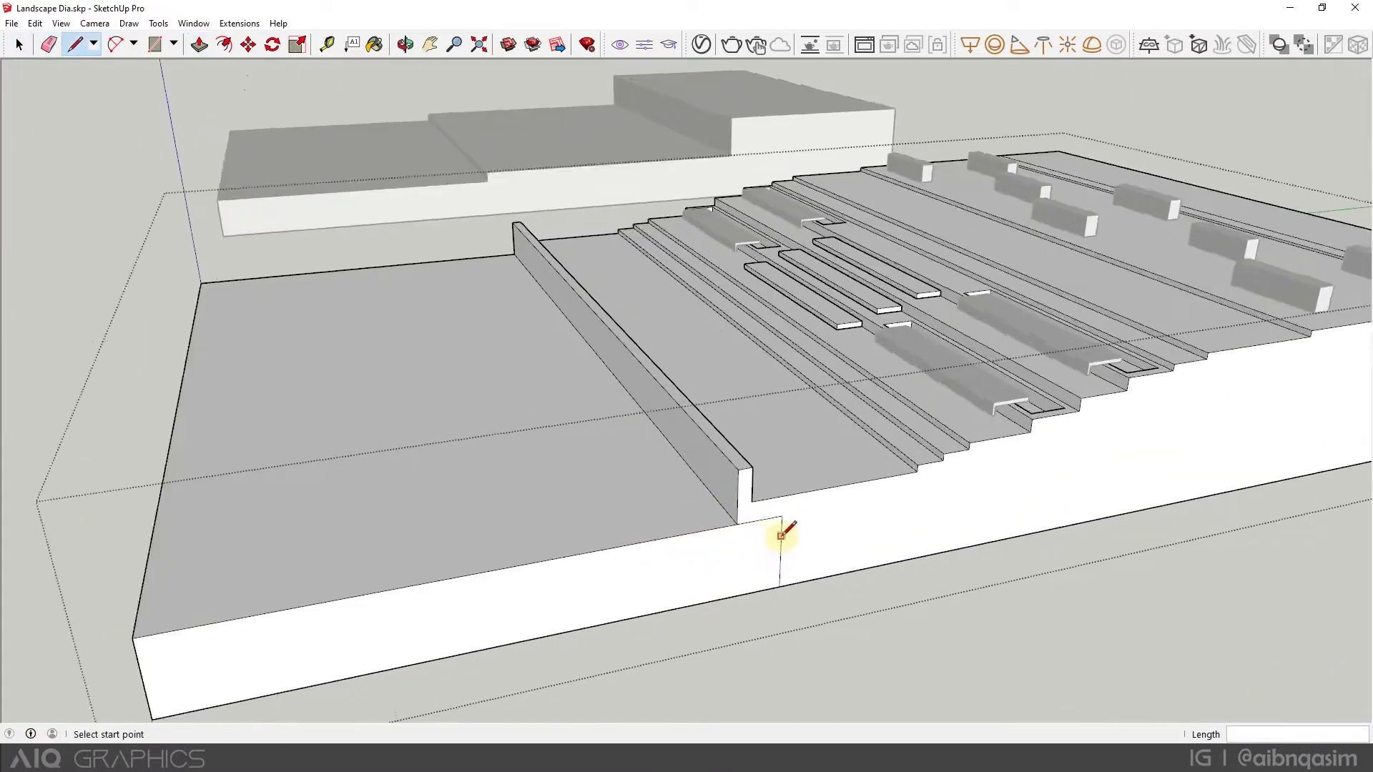
pyautogui.press('p')
pyautogui.click(705, 542)
pyautogui.click(705, 552)
pyautogui.press('e')
pyautogui.click(814, 529)
pyautogui.press('space')
pyautogui.press('Escape')
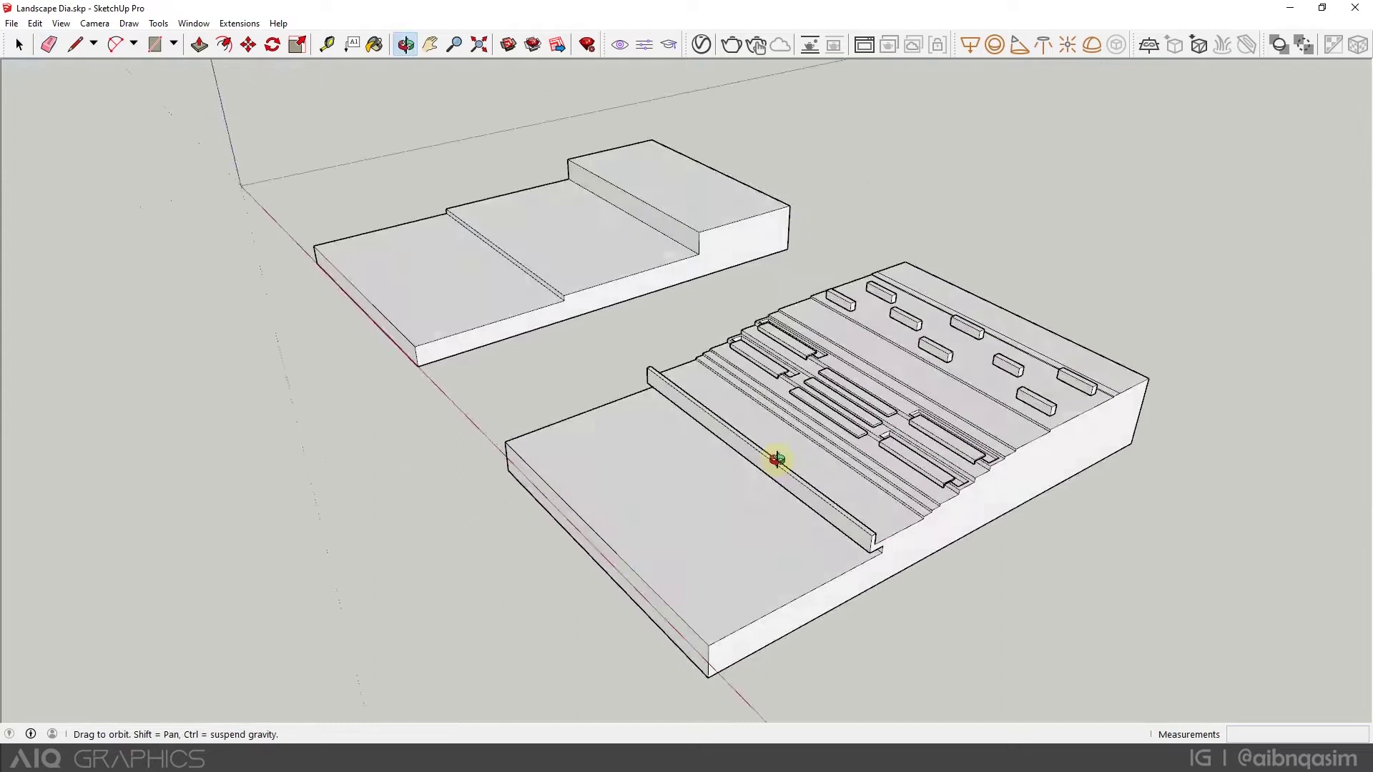
# Copy the plain stepped base block to the free area beyond the landscaped model.
pyautogui.moveTo(1044, 615); pyautogui.dragTo(608, 193)
pyautogui.rightClick(757, 249)
pyautogui.click(805, 390)
pyautogui.click(472, 301)
pyautogui.press('m')
pyautogui.click(351, 293)
pyautogui.click(916, 619)
# Divide the copied block's upper level into strips by copying edges across it, entering a distance of 8.
pyautogui.press('space')
pyautogui.doubleClick(972, 491)
pyautogui.press('m')
pyautogui.click(1093, 362)
pyautogui.press('p')
pyautogui.press('m')
pyautogui.press('Return')
pyautogui.click(942, 512)
pyautogui.press('ctrl')
pyautogui.write('8')
pyautogui.press('Return')
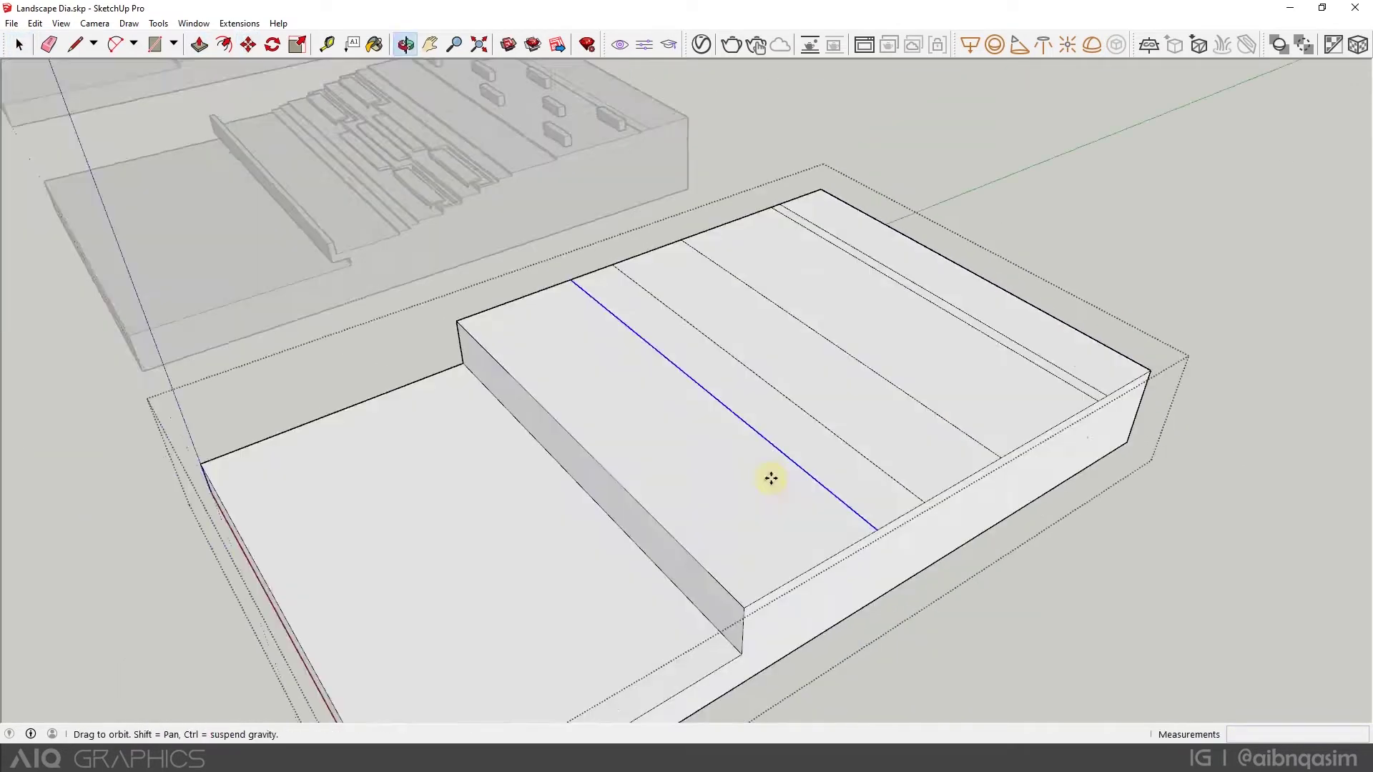
# Move the upper level's front edge back to turn the vertical drop into a slope.
pyautogui.scroll(1, 769, 479)
pyautogui.click(733, 626)
pyautogui.click(900, 531)
pyautogui.press('space')
# Raise the strips behind the slope into stepped terraces with Push/Pull, using a height of 2.
pyautogui.press('p')
pyautogui.click(751, 444)
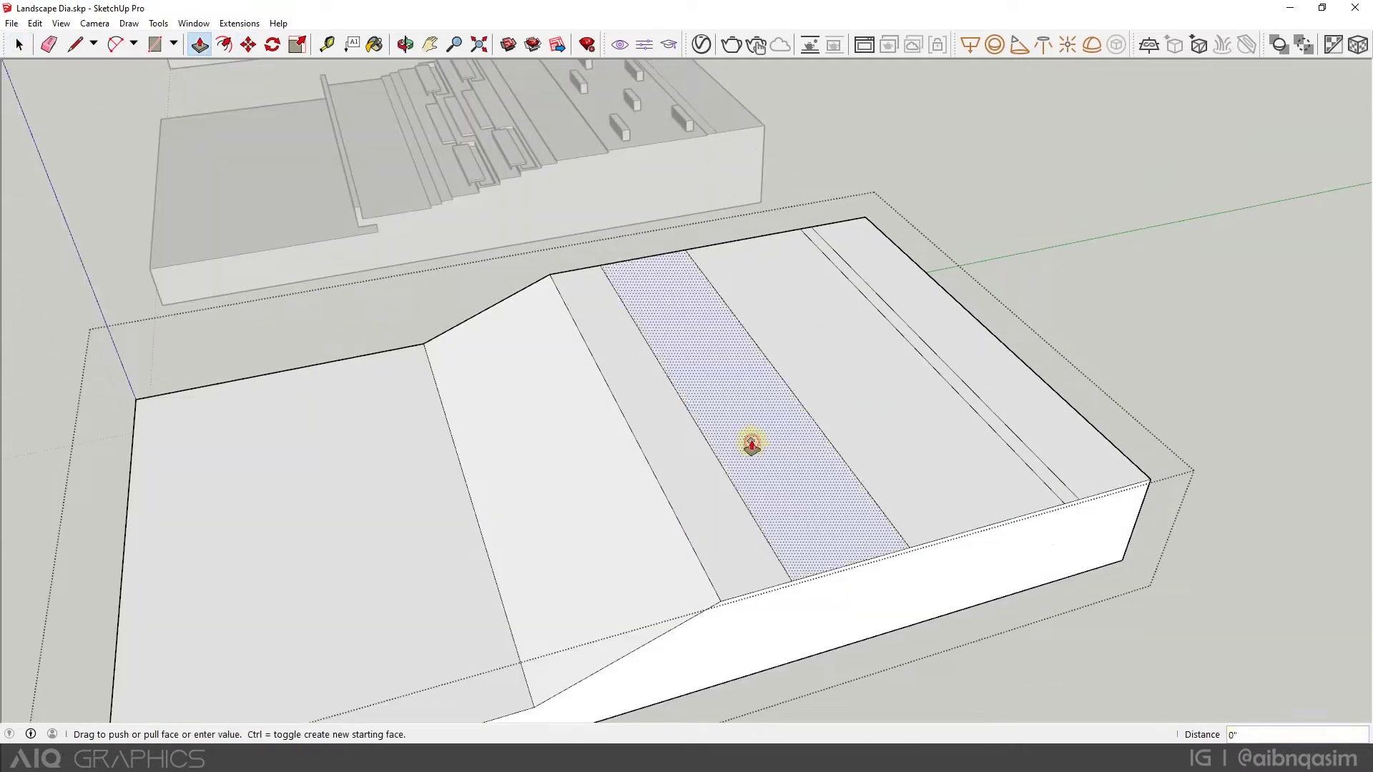
pyautogui.click(843, 417)
pyautogui.click(936, 398)
pyautogui.write('2')
pyautogui.press('Return')
pyautogui.press('space')
# Offset the wide terrace's outline inward, split its front border with short lines, and push the interior down into a basin.
pyautogui.click(225, 45)
pyautogui.press('l')
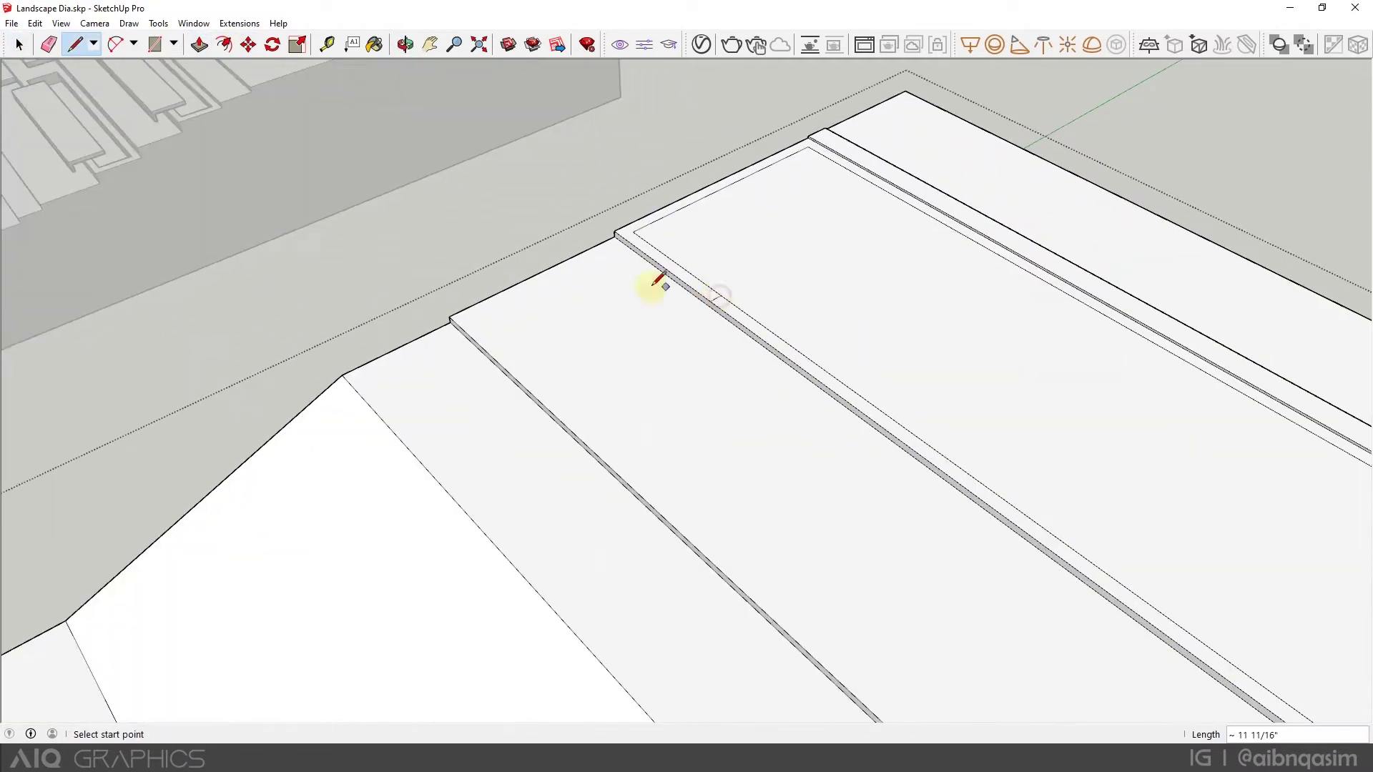
pyautogui.click(653, 287)
pyautogui.press('p')
pyautogui.click(971, 435)
pyautogui.click(942, 331)
pyautogui.press('space')
# Draw a narrow full-width rectangle along the foot of the slope and extrude it into a step slab.
pyautogui.press('r')
pyautogui.click(469, 374)
pyautogui.click(1050, 479)
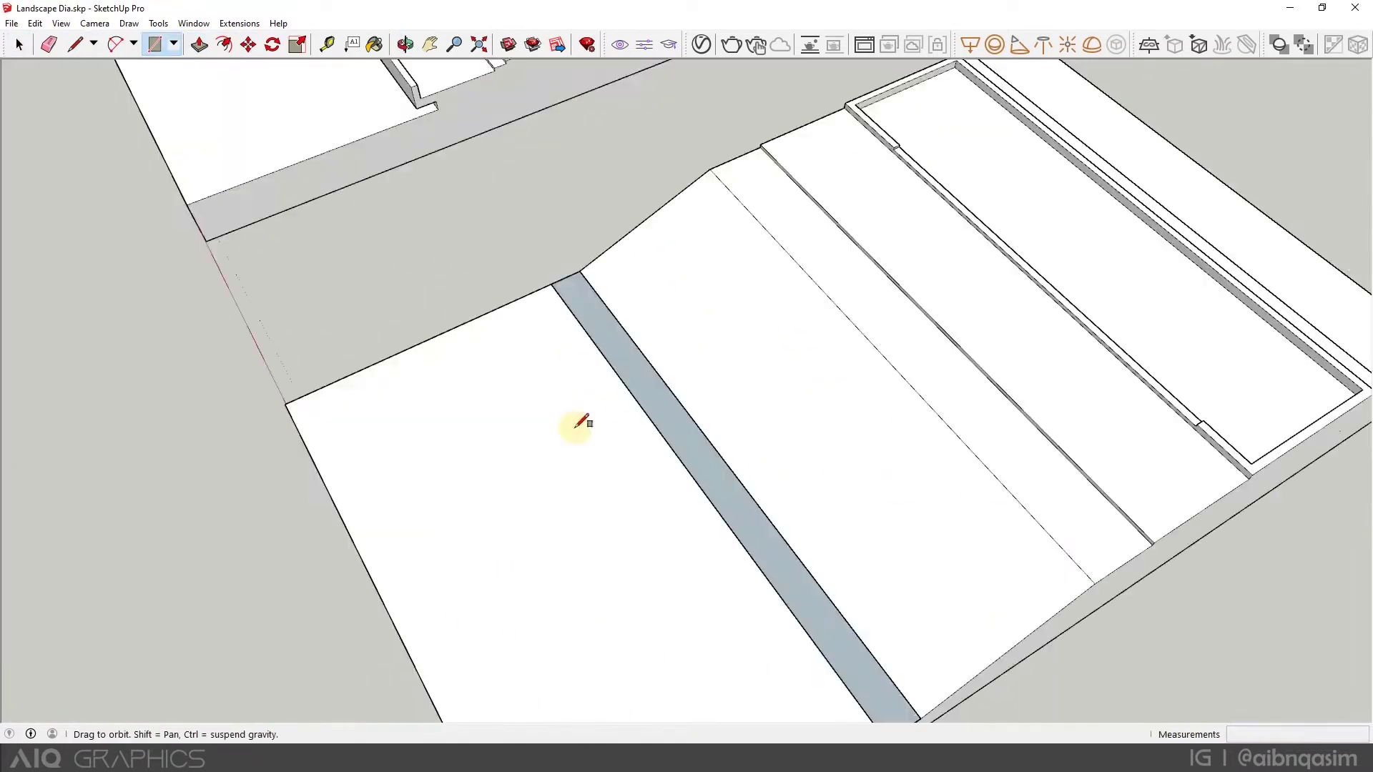
pyautogui.doubleClick(730, 501)
pyautogui.press('p')
pyautogui.click(732, 542)
# Position the step slab at the top of the slope and copy it downward to form a flight of steps.
pyautogui.press('m')
pyautogui.press('o')
pyautogui.moveTo(722, 506); pyautogui.dragTo(895, 383)
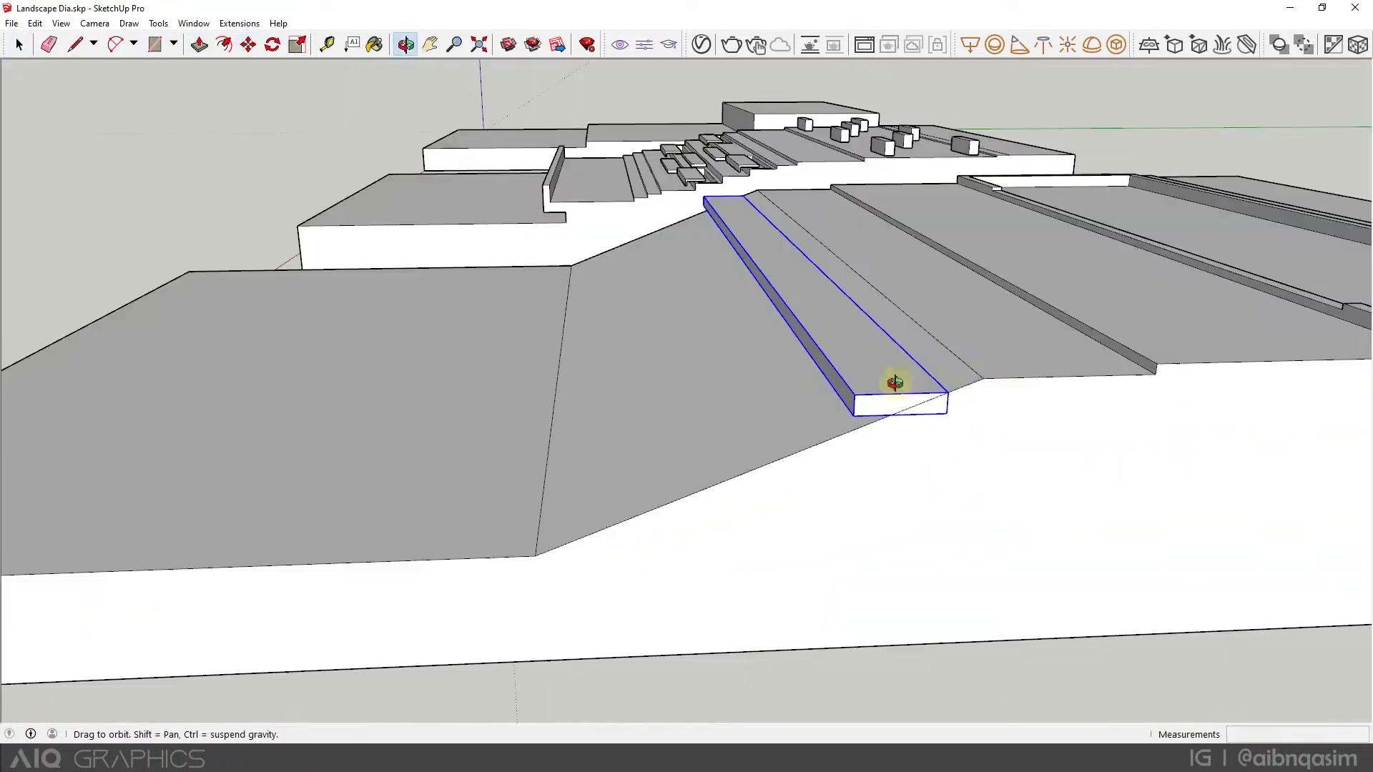
pyautogui.click(668, 503)
pyautogui.press('ctrl')
pyautogui.click(579, 538)
pyautogui.press('space')
# Draw a short rectangle in front of the lowest step and start resizing it with the Scale tool.
pyautogui.moveTo(794, 474); pyautogui.dragTo(662, 460)
pyautogui.press('r')
pyautogui.click(350, 508)
pyautogui.click(559, 528)
pyautogui.press('space')
pyautogui.press('s')
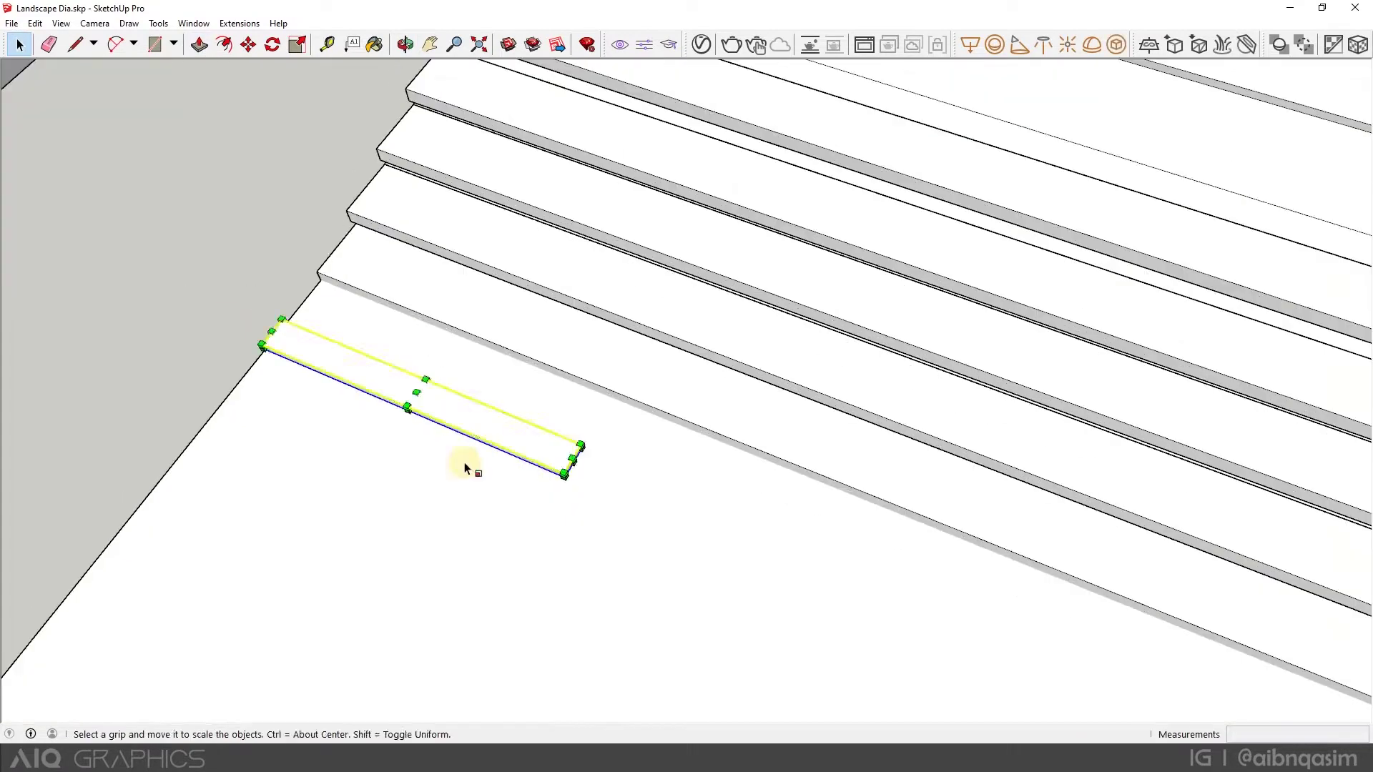
pyautogui.press('space')
# Move the short slab onto the front edge of the upper step and shift it inward along the step.
pyautogui.moveTo(467, 466); pyautogui.dragTo(751, 530)
pyautogui.press('m')
pyautogui.click(948, 647)
pyautogui.click(326, 469)
pyautogui.moveTo(548, 301); pyautogui.dragTo(272, 550)
pyautogui.click(422, 589)
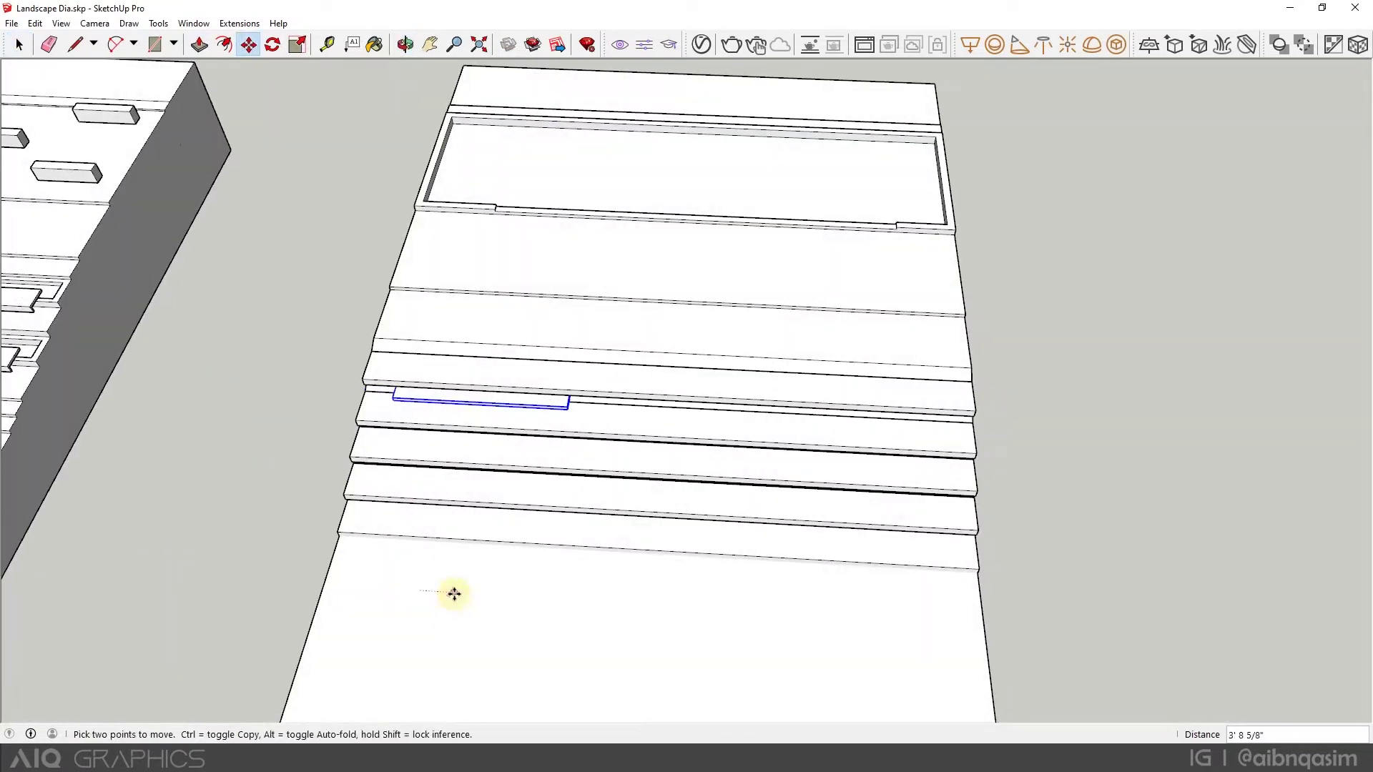
pyautogui.click(456, 594)
# Copy the short slab down the flight as a 3x array, one on each step.
pyautogui.moveTo(726, 536); pyautogui.dragTo(1001, 357)
pyautogui.click(487, 419)
pyautogui.press('ctrl')
pyautogui.click(590, 481)
pyautogui.write('3x')
pyautogui.press('Return')
# Select the short slabs and copy the set to the opposite side of the steps.
pyautogui.press('space')
pyautogui.keyDown('shift'); pyautogui.click(591, 524); pyautogui.keyUp('shift')
pyautogui.press('m')
pyautogui.click(760, 585)
pyautogui.press('space')
# Extend the front face of the platform below the steps by about 2' 9 3/4".
pyautogui.scroll(5, 649, 520)
pyautogui.doubleClick(679, 549)
pyautogui.press('p')
pyautogui.click(683, 551)
pyautogui.click(610, 567)
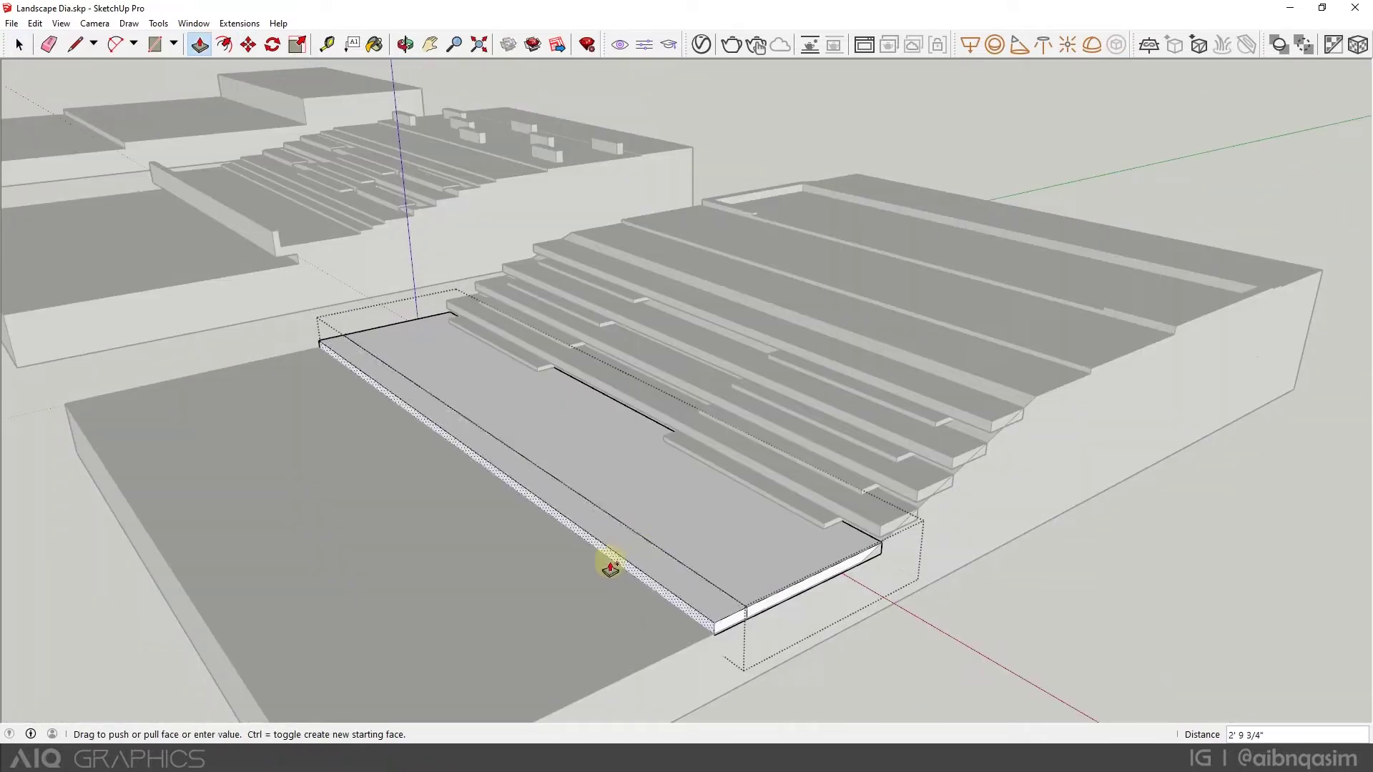
# Offset the platform's front strip and shape it into a raised, hollow-topped wall with Push/Pull.
pyautogui.press('f')
pyautogui.click(432, 379)
pyautogui.press('p')
pyautogui.press('space')
# Open the base terrain and push back its face beneath the steps and front platform.
pyautogui.scroll(-5, 457, 458)
pyautogui.click(461, 497)
pyautogui.doubleClick(461, 497)
pyautogui.press('p')
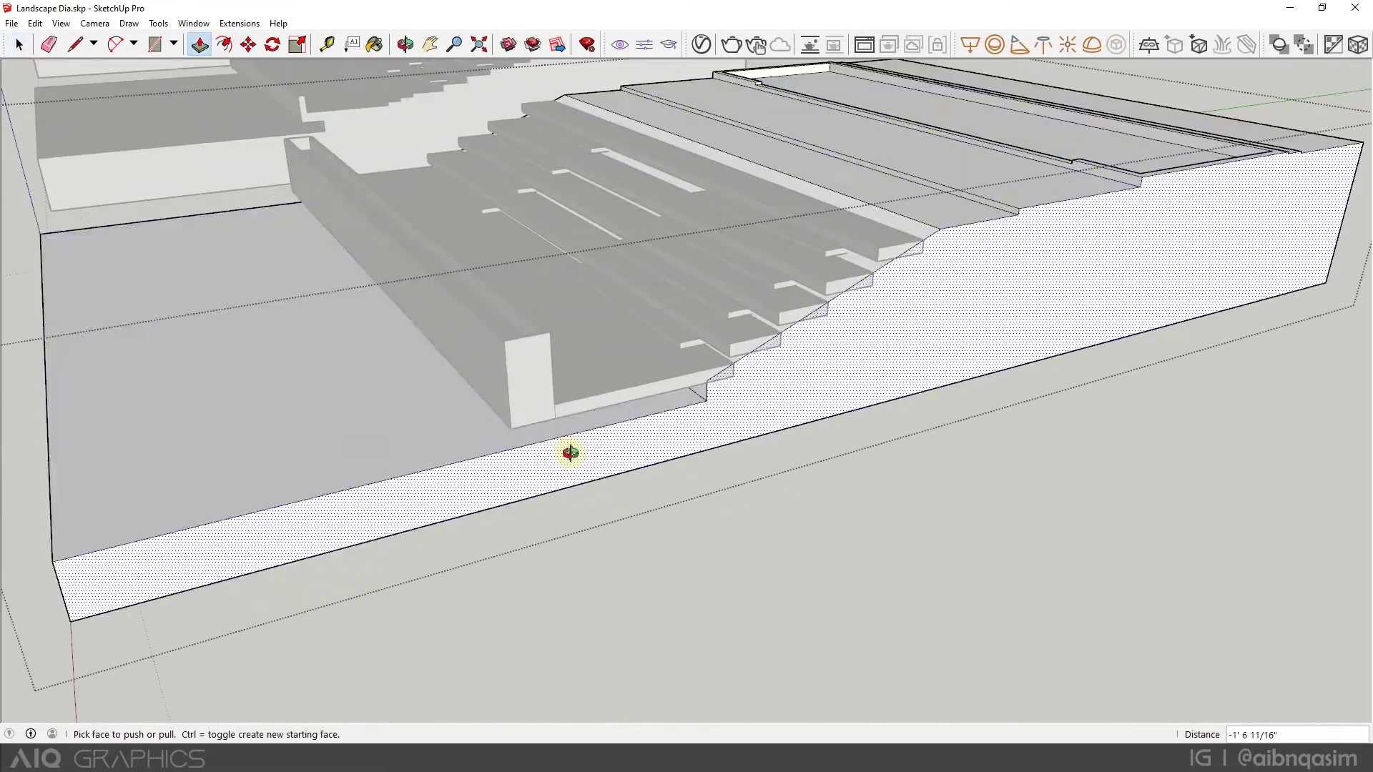
pyautogui.click(692, 311)
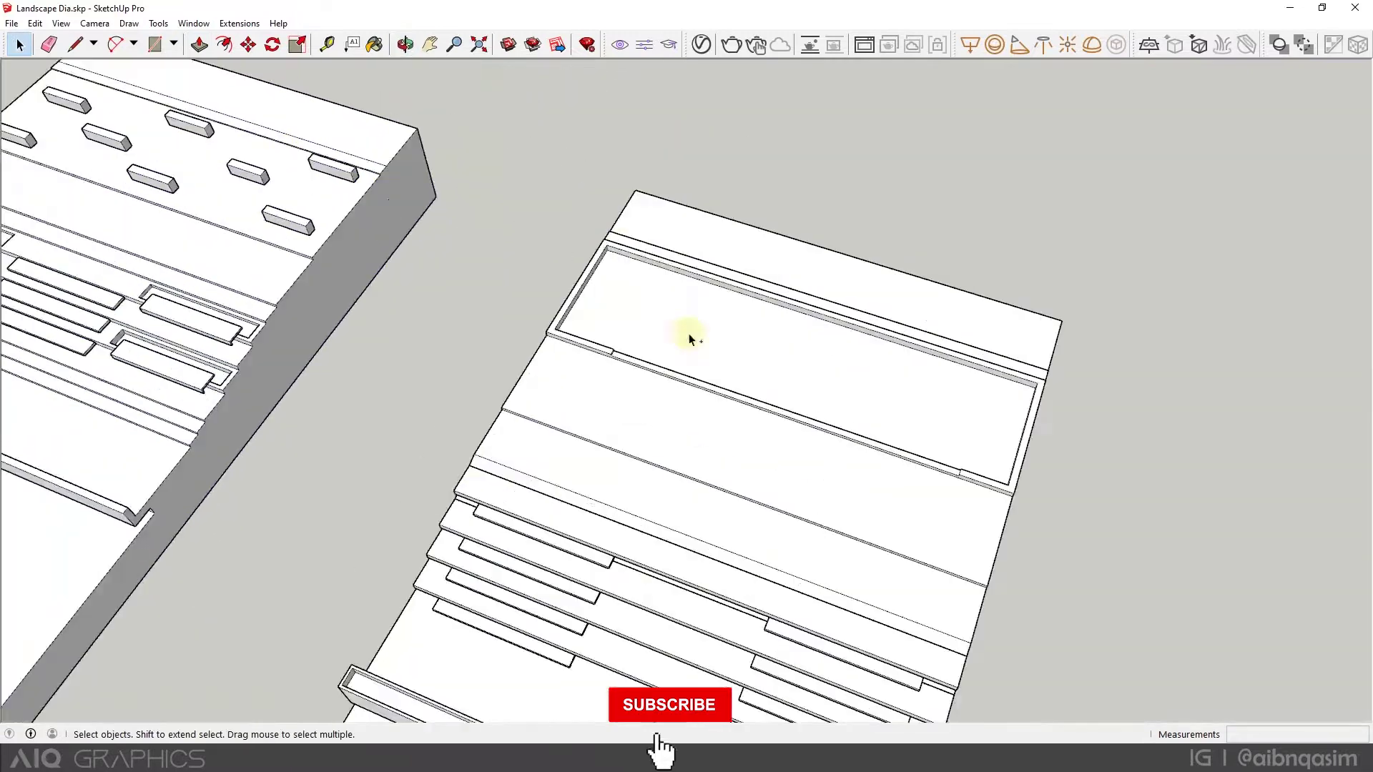
# Copy the seating blocks inside the recessed basin to form a row of four.
pyautogui.press('m')
pyautogui.click(630, 294)
pyautogui.press('ctrl')
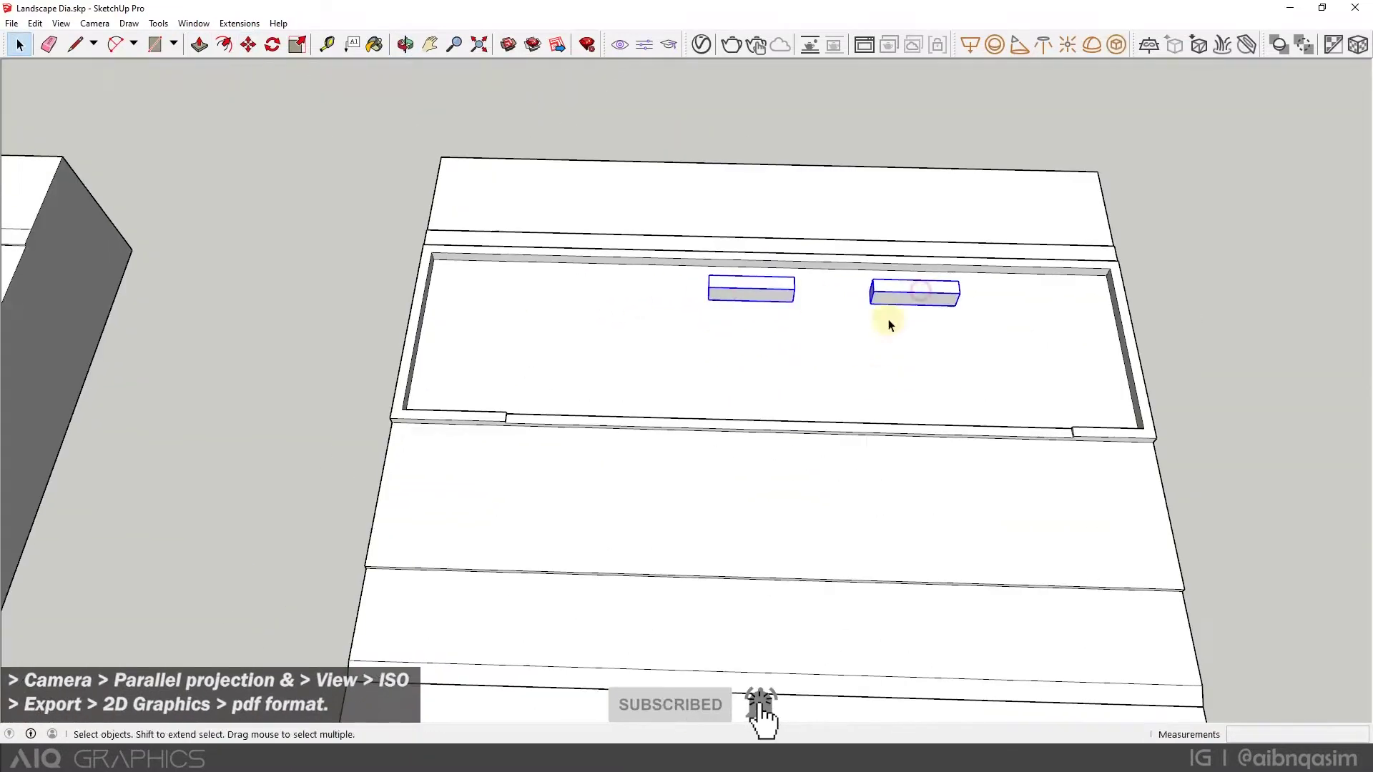
pyautogui.press('m')
pyautogui.click(481, 307)
pyautogui.press('ctrl')
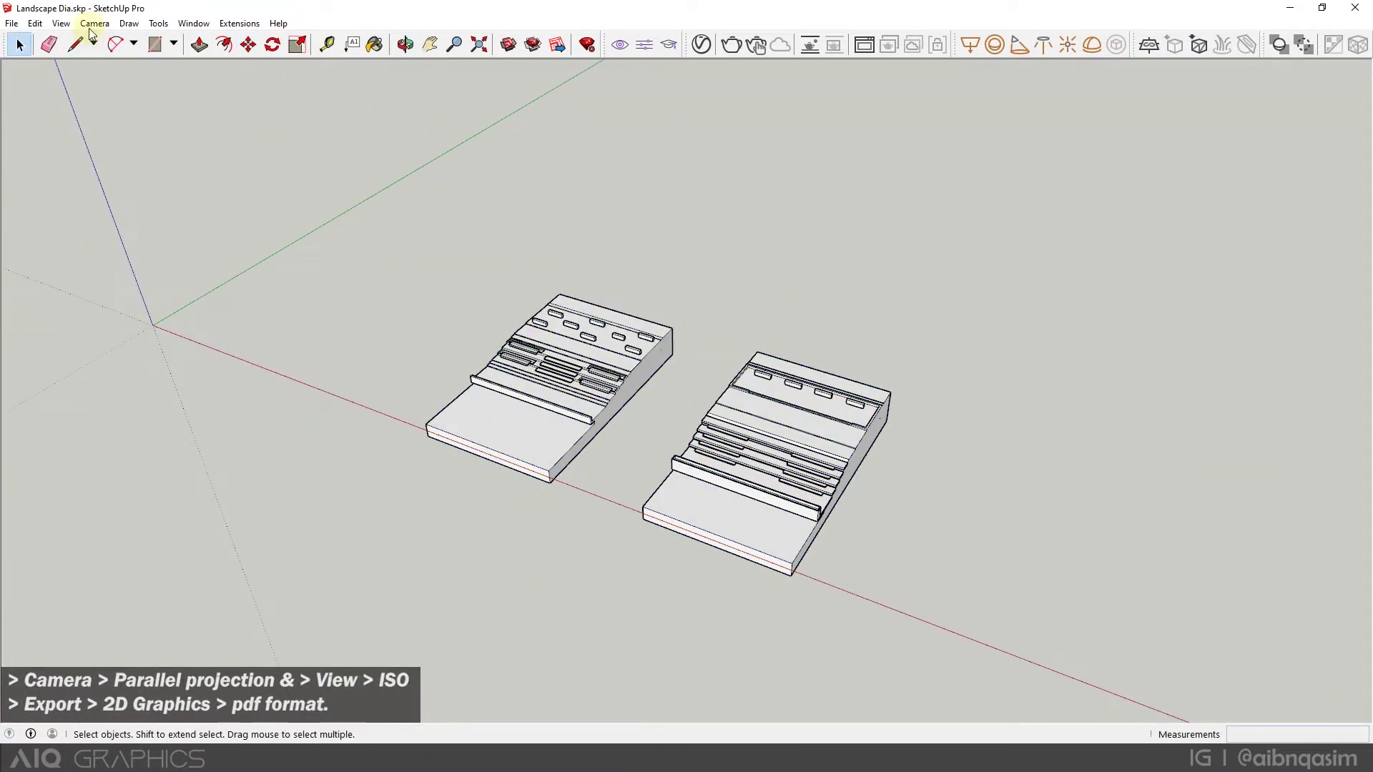
# Switch the camera to parallel projection and show both models in the standard isometric view.
pyautogui.click(95, 23)
pyautogui.click(118, 89)
pyautogui.click(94, 23)
pyautogui.moveTo(118, 67)
pyautogui.click(307, 163)
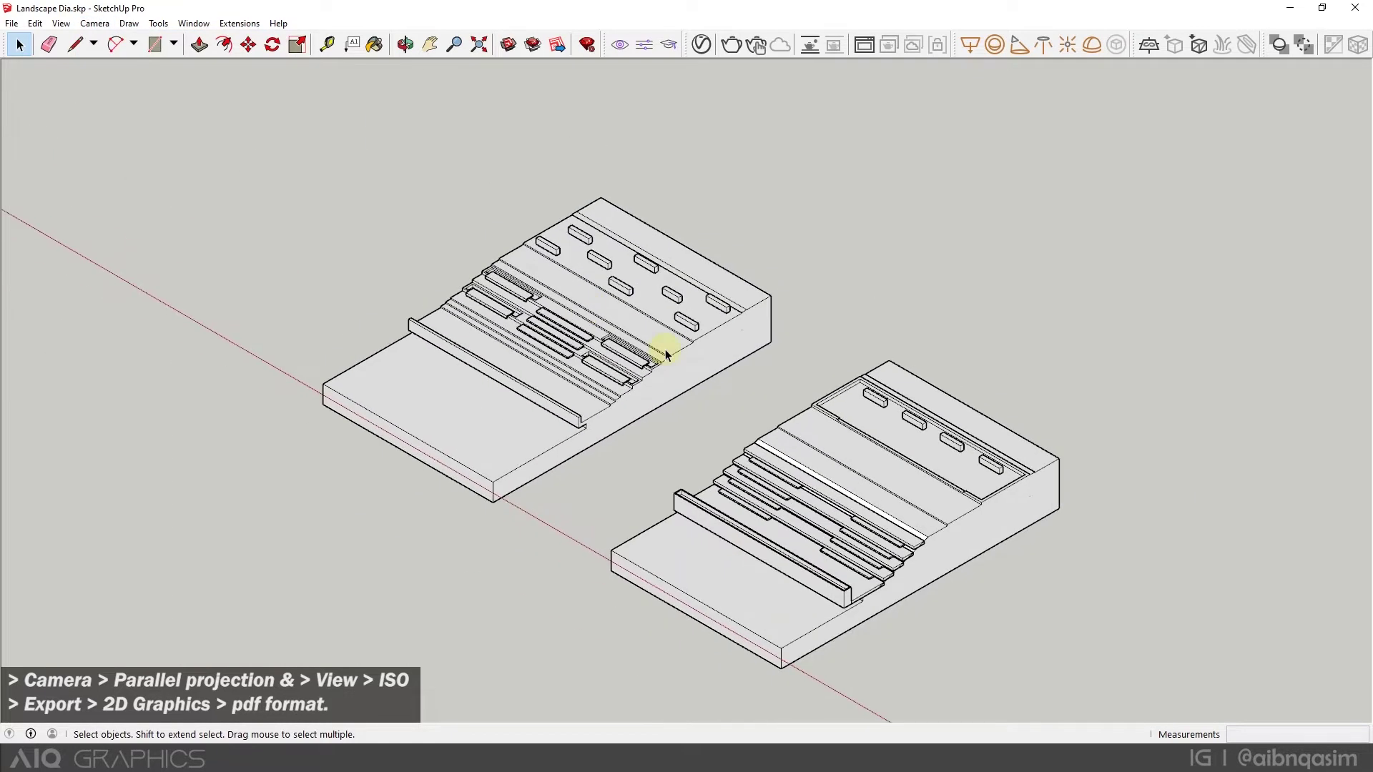
# Export the isometric view as a 2D graphic in PDF format.
pyautogui.click(12, 23)
pyautogui.moveTo(162, 239)
pyautogui.click(250, 259)
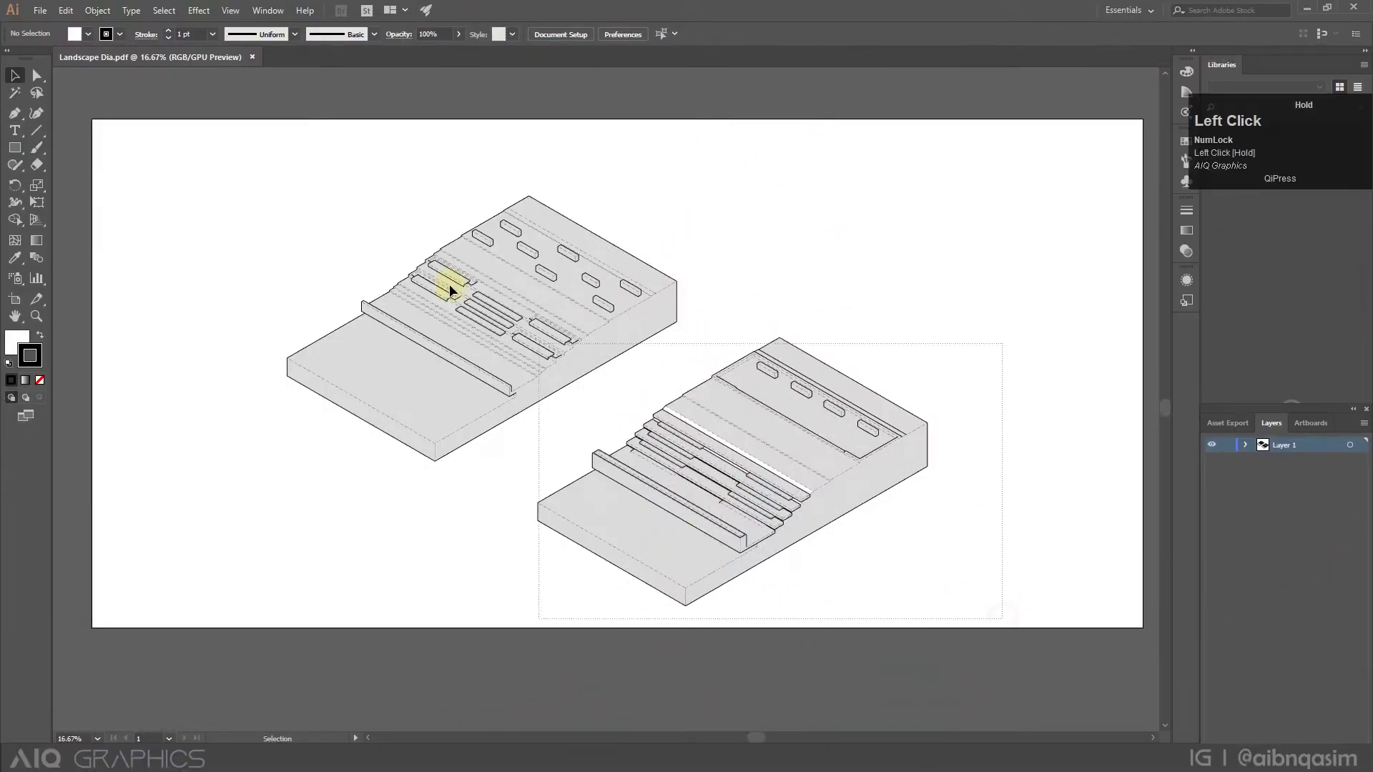
# In Illustrator, select all the artwork in Landscape Dia.pdf and change its stroke weight.
pyautogui.hotkey('ctrl', 'a')
pyautogui.click(212, 33)
pyautogui.click(227, 74)
pyautogui.click(279, 115)
# Select all the artwork of both landscape blocks and set its fill colour to white.
pyautogui.moveTo(1008, 610); pyautogui.dragTo(189, 101)
pyautogui.click(77, 36)
pyautogui.click(113, 83)
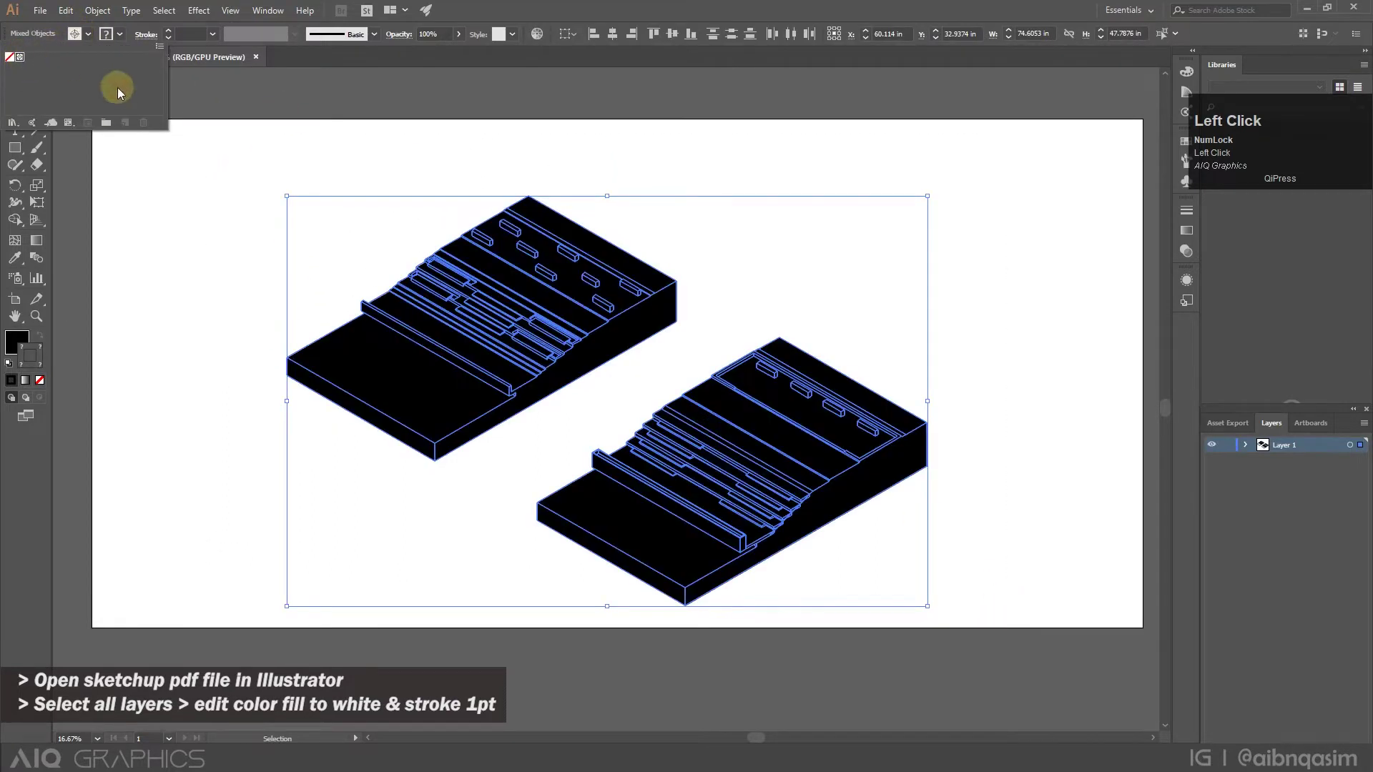
pyautogui.click(17, 344)
pyautogui.doubleClick(17, 344)
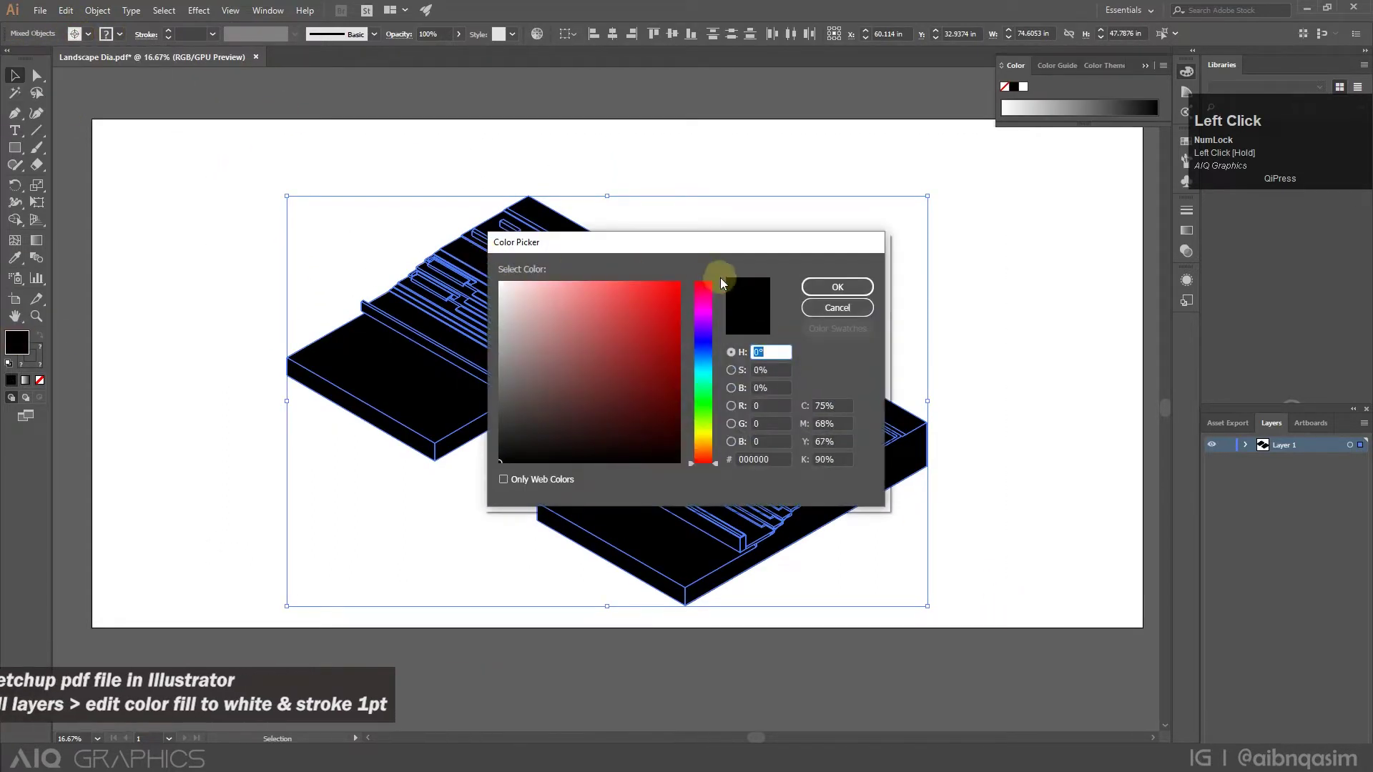
pyautogui.click(837, 287)
pyautogui.click(993, 478)
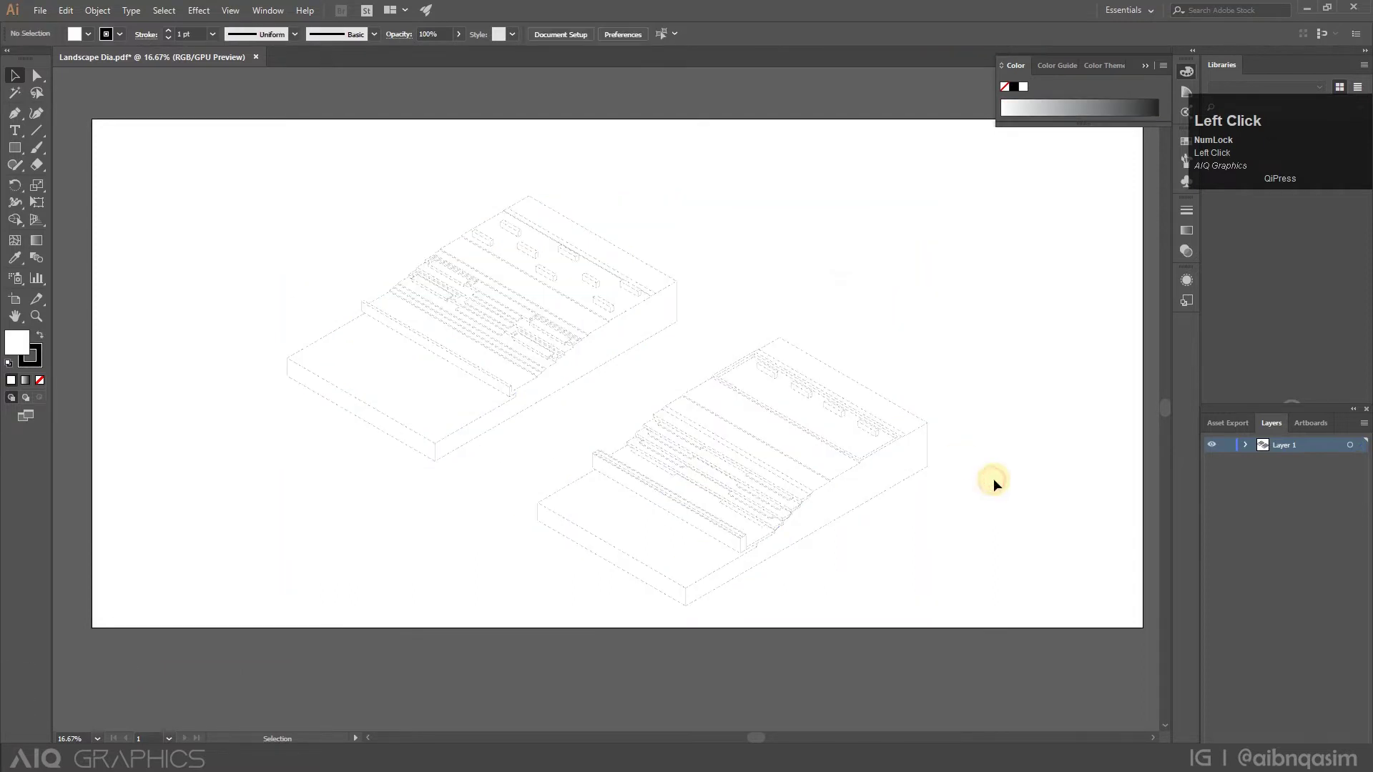
# Select both landscape blocks again and set their stroke weight to 1 pt.
pyautogui.scroll(-2, 704, 509)
pyautogui.scroll(-3, 704, 510)
pyautogui.moveTo(992, 603); pyautogui.dragTo(229, 153)
pyautogui.click(212, 34)
pyautogui.click(215, 93)
pyautogui.click(333, 126)
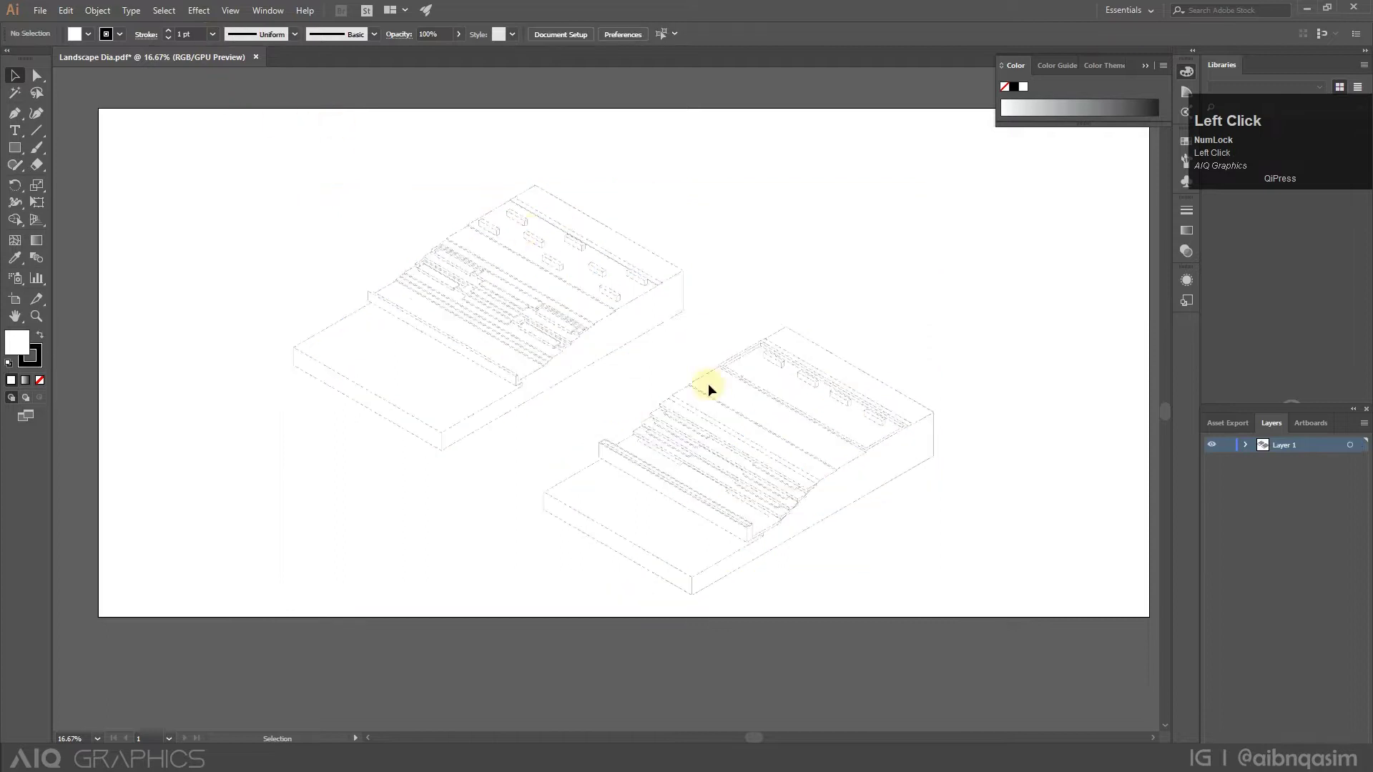
pyautogui.scroll(3, 707, 400)
pyautogui.scroll(-2, 708, 452)
pyautogui.scroll(-1, 707, 451)
pyautogui.scroll(1, 572, 350)
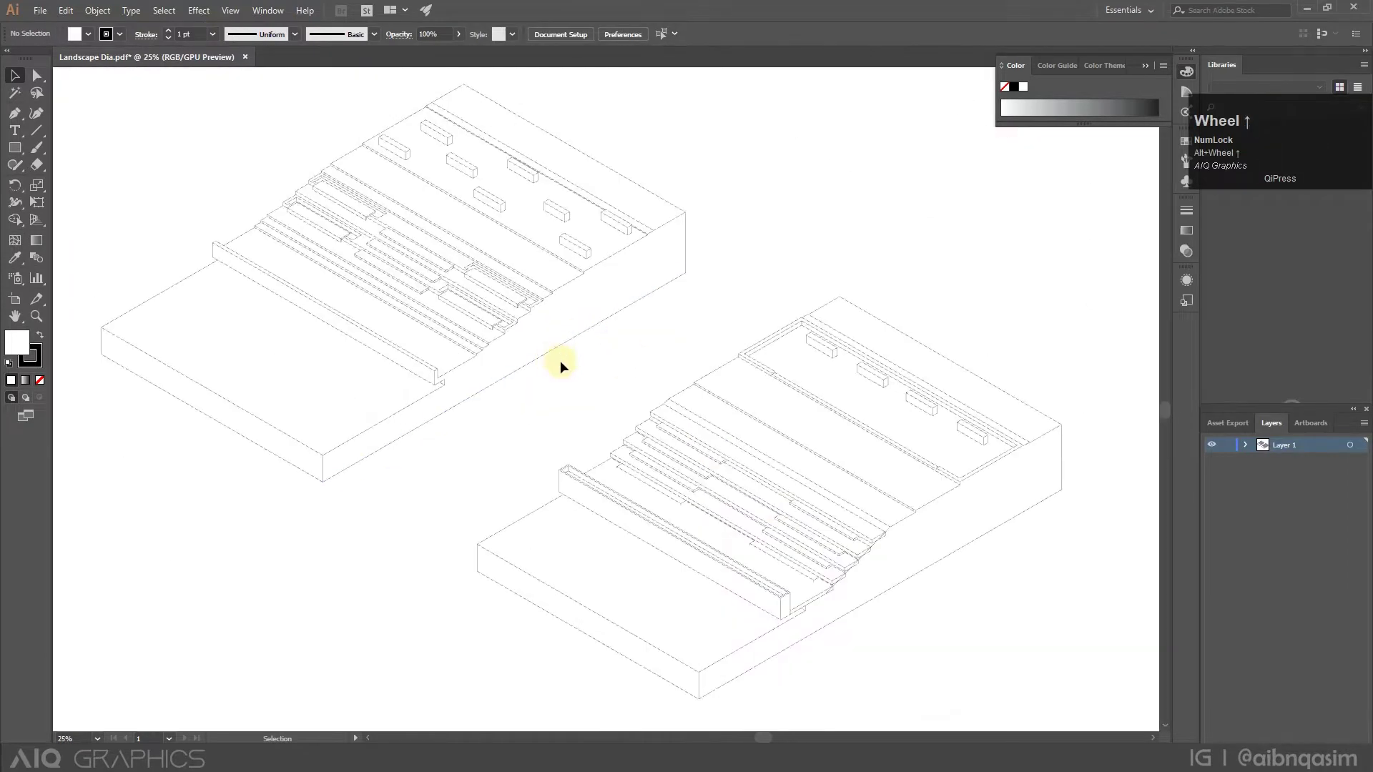
# Save the artwork as a new Adobe PDF file named Landscape Dia illust.
pyautogui.click(40, 11)
pyautogui.click(179, 142)
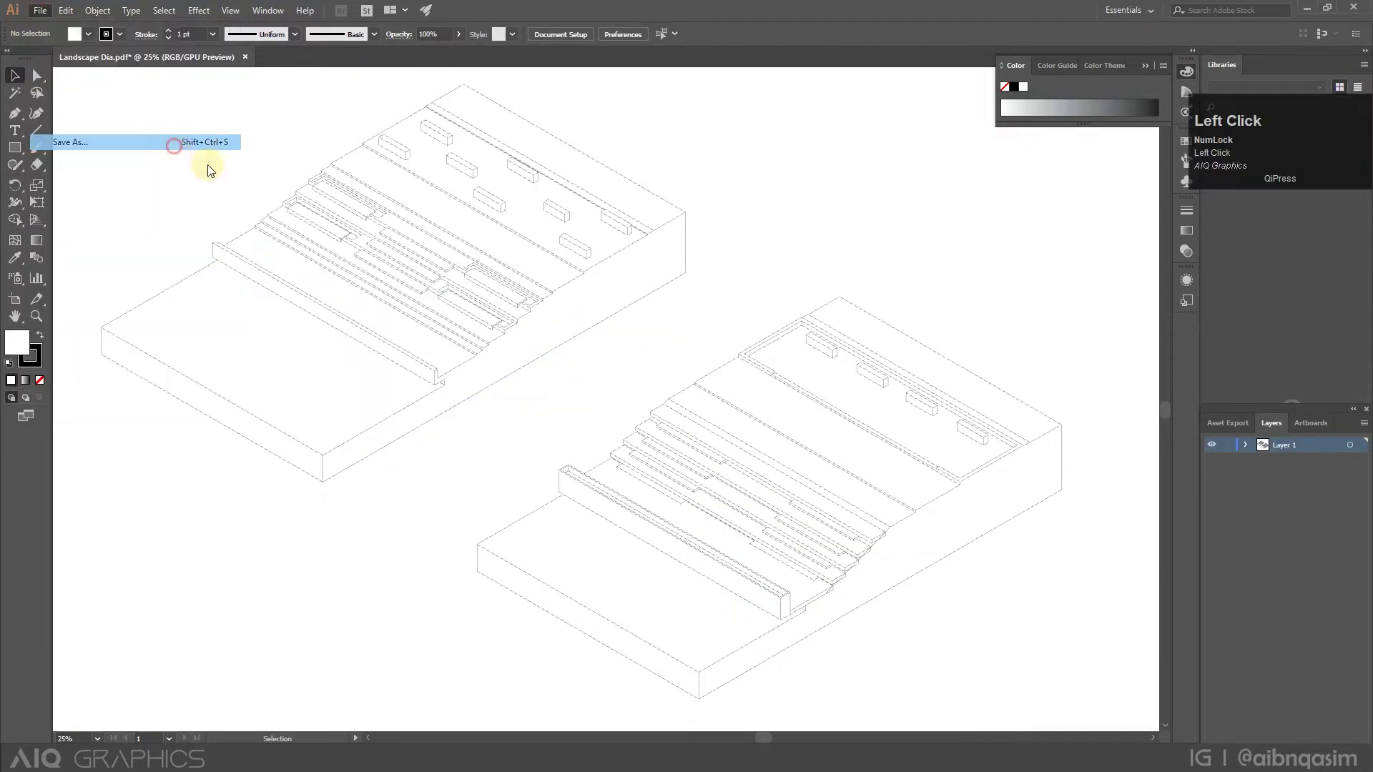
pyautogui.click(182, 313)
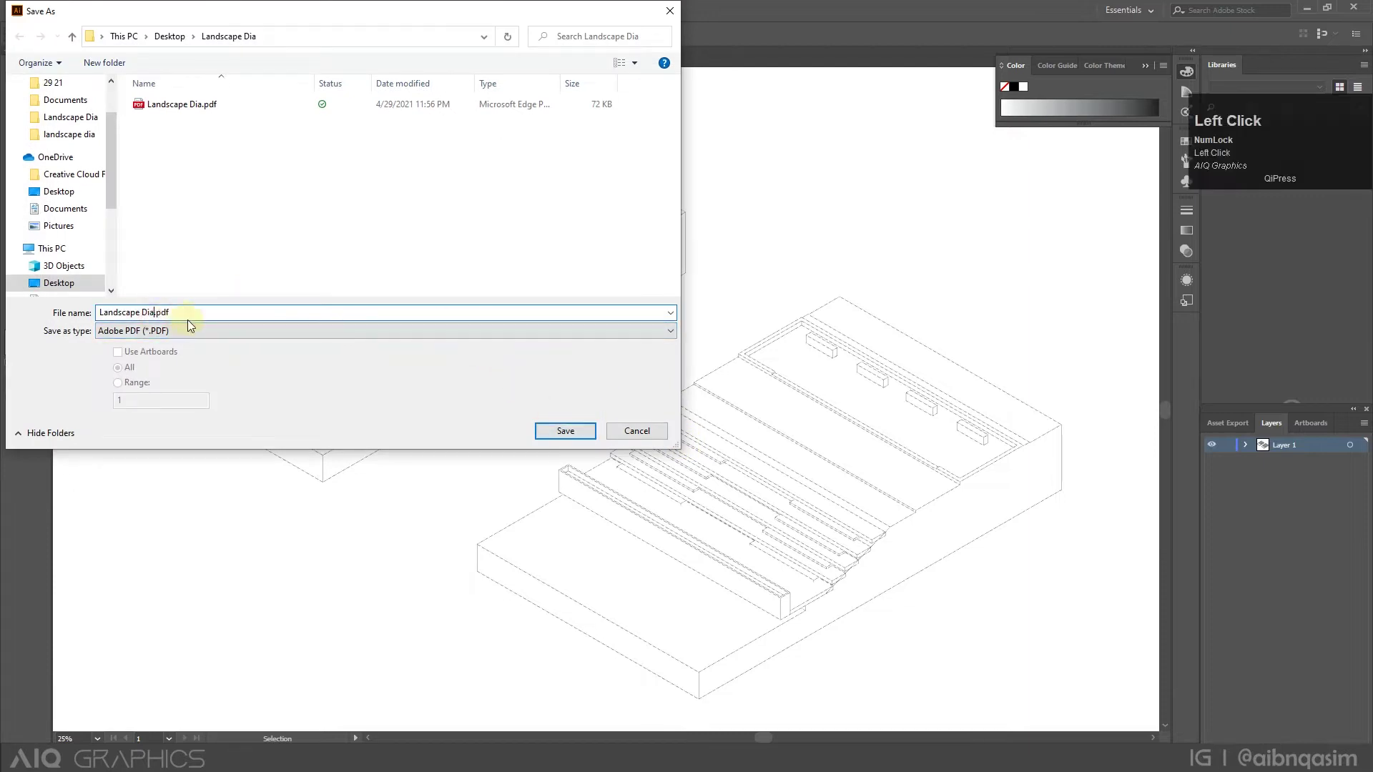
pyautogui.press('Return')
pyautogui.click(763, 562)
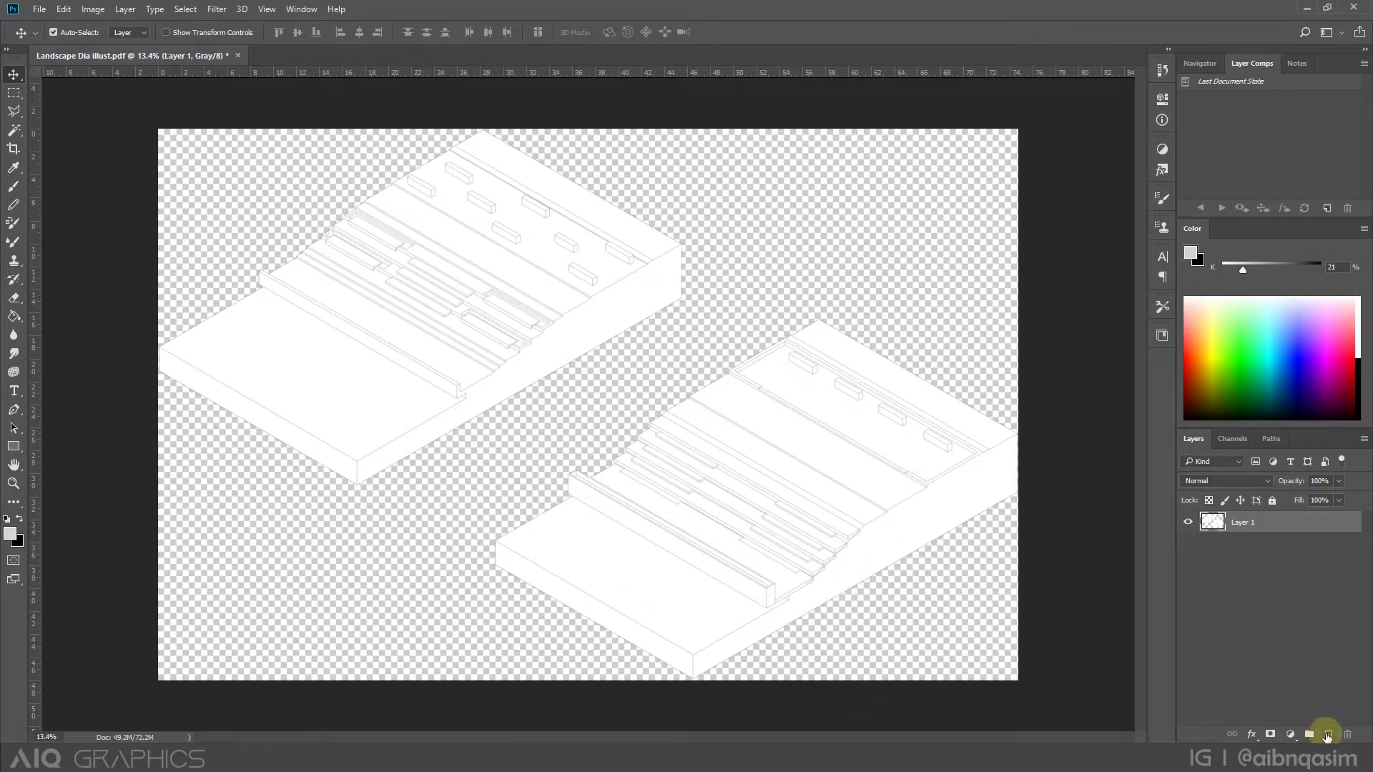
# In Photoshop, add a layer named BG beneath Layer 1 and fill it with light grey.
pyautogui.click(1327, 735)
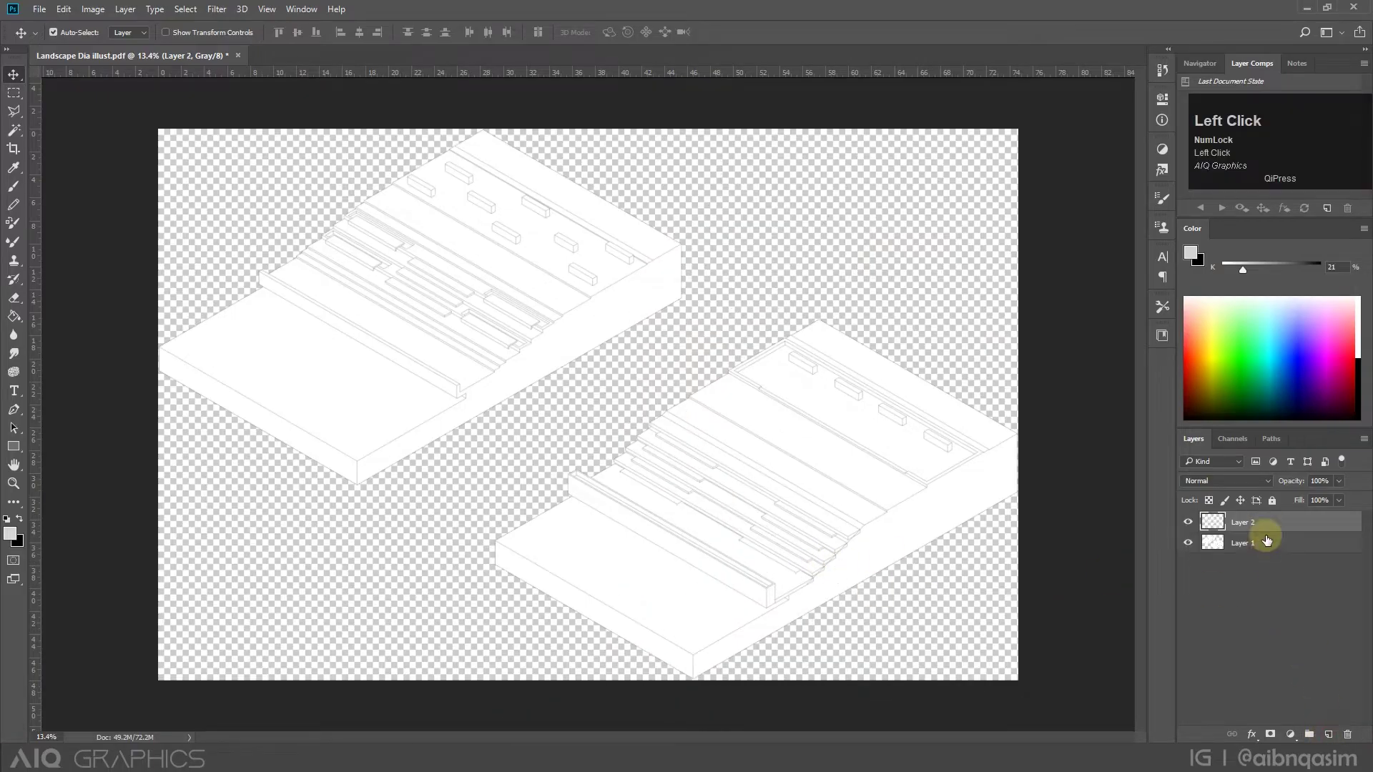
pyautogui.click(1240, 543)
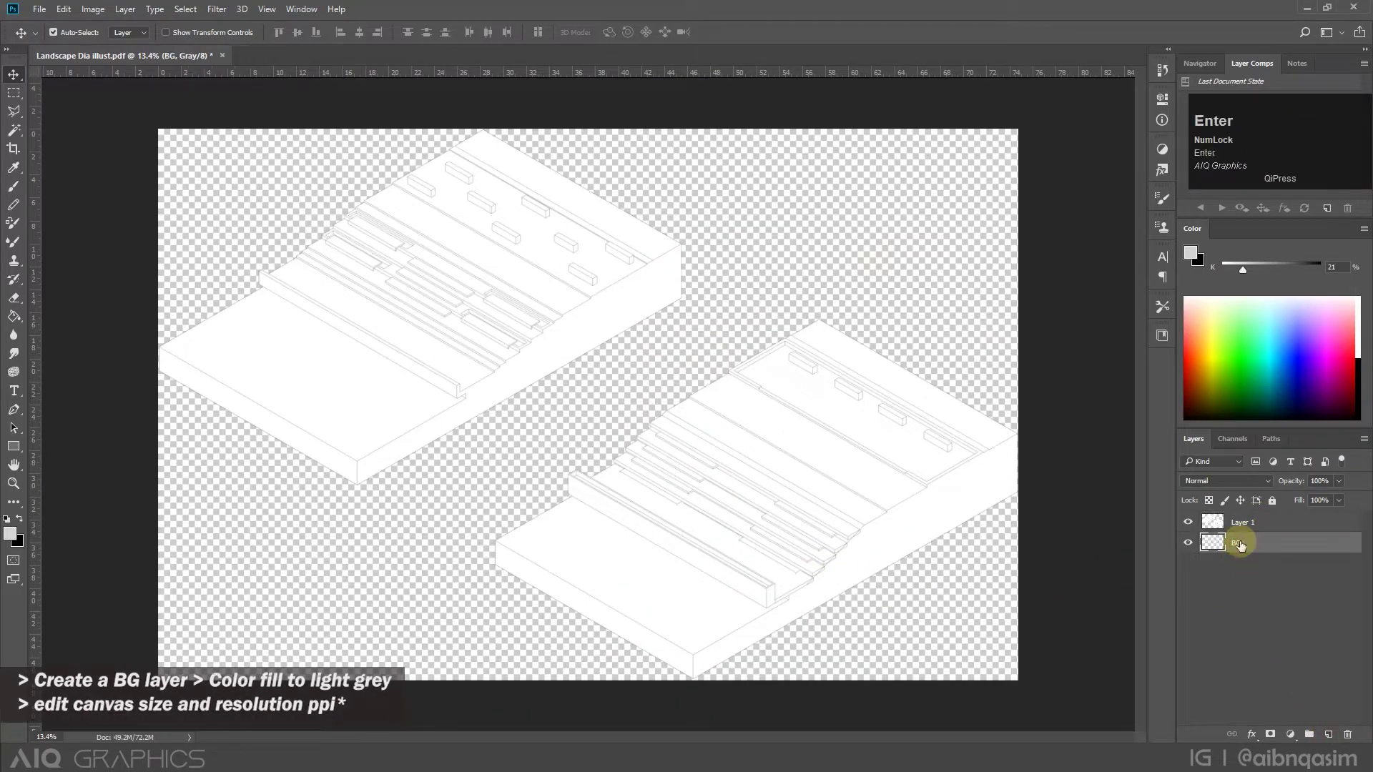
pyautogui.click(592, 586)
# Set the canvas height to 60 inches and fill the BG layer's empty upper and lower strips with light grey.
pyautogui.scroll(-1, 413, 330)
pyautogui.press('l')
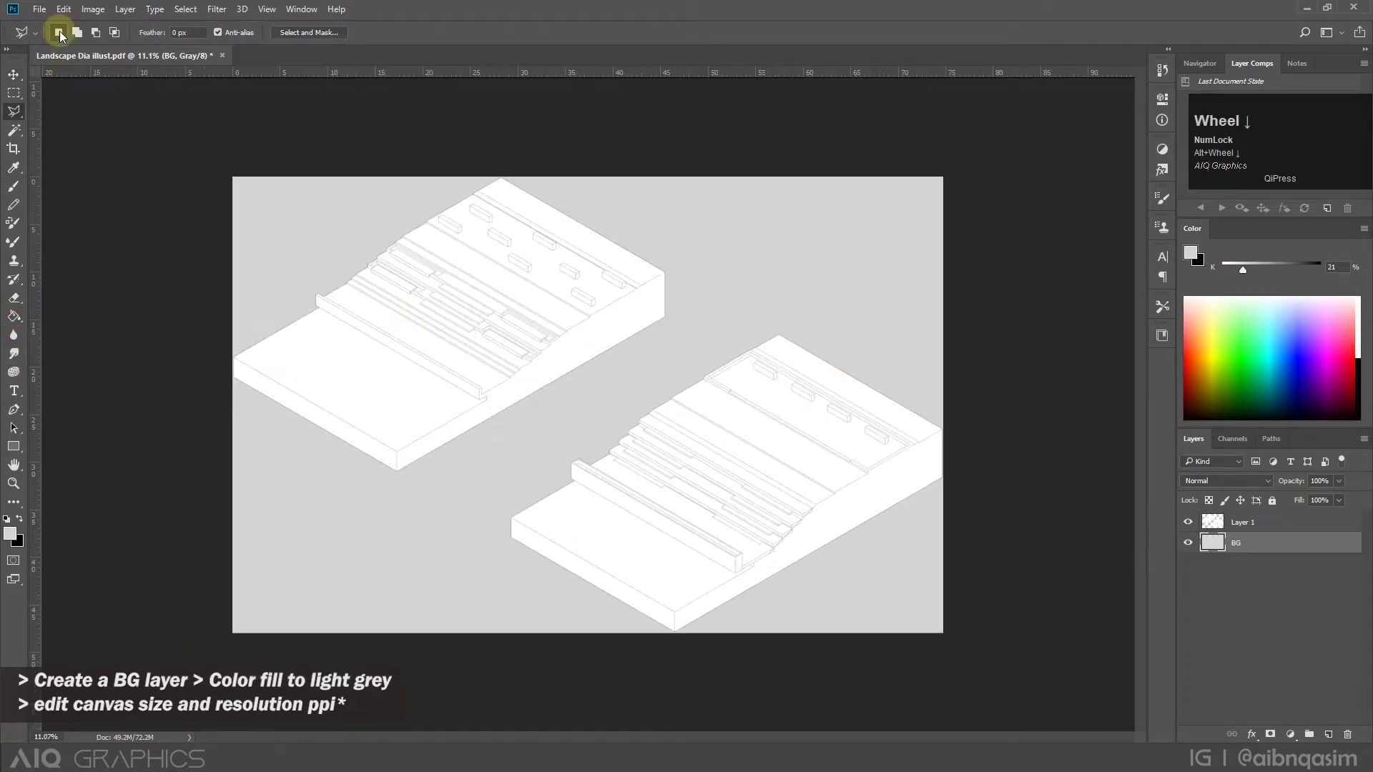
pyautogui.click(92, 10)
pyautogui.click(116, 126)
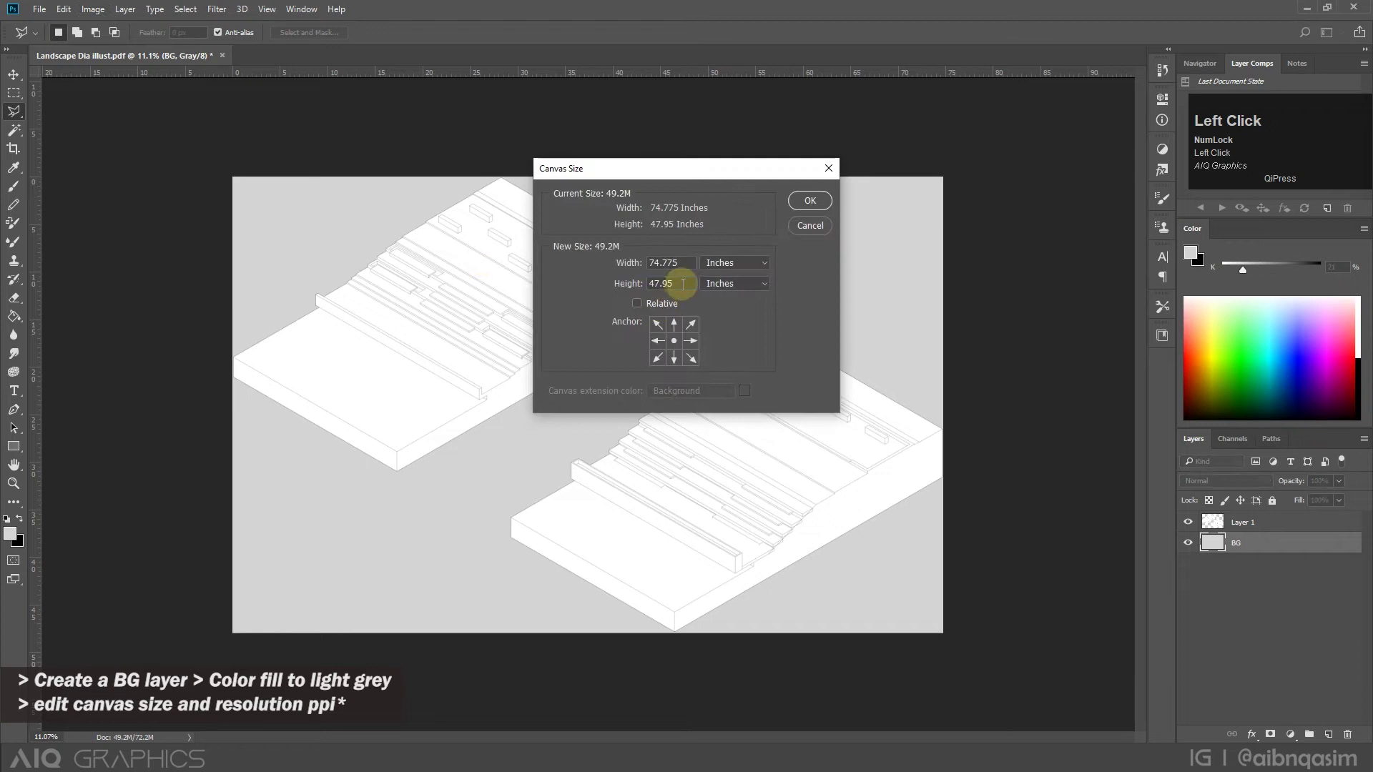
pyautogui.press('Return')
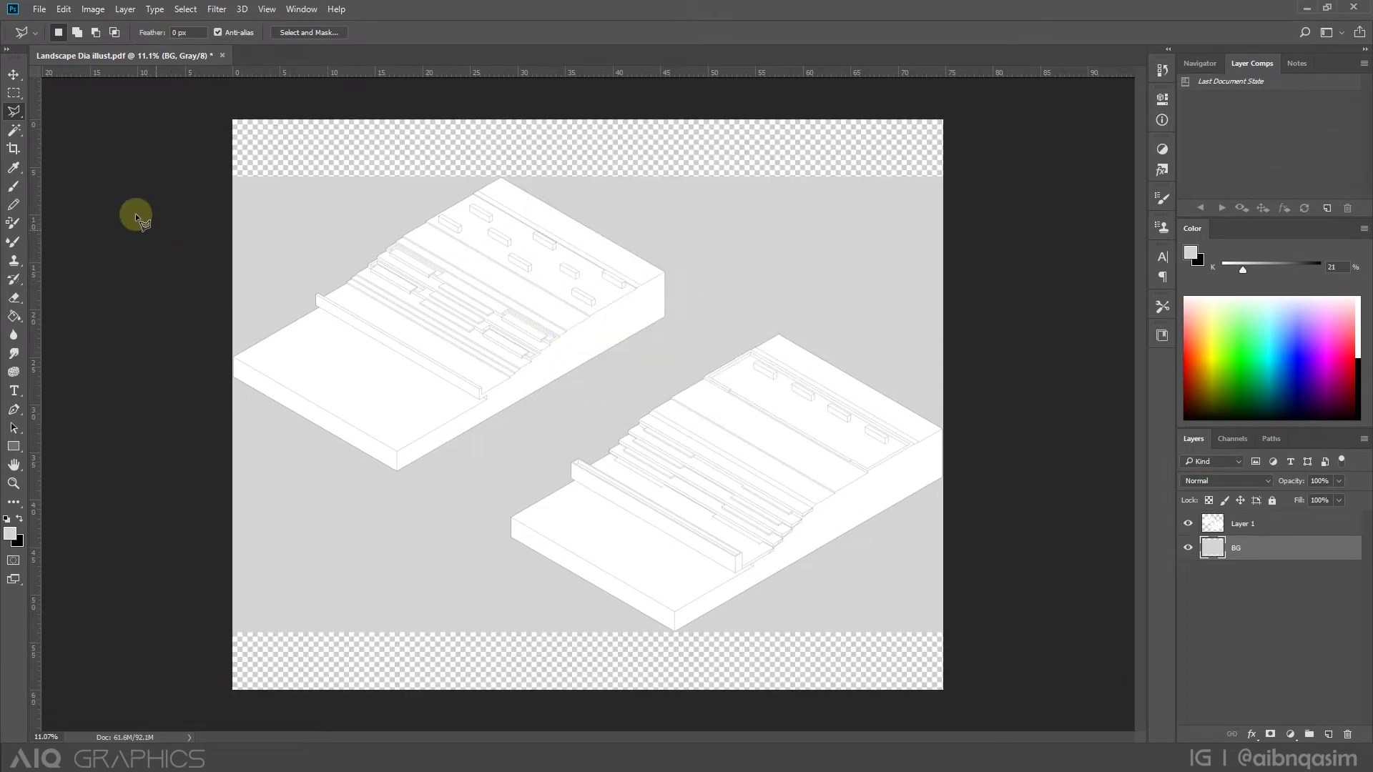
pyautogui.click(19, 319)
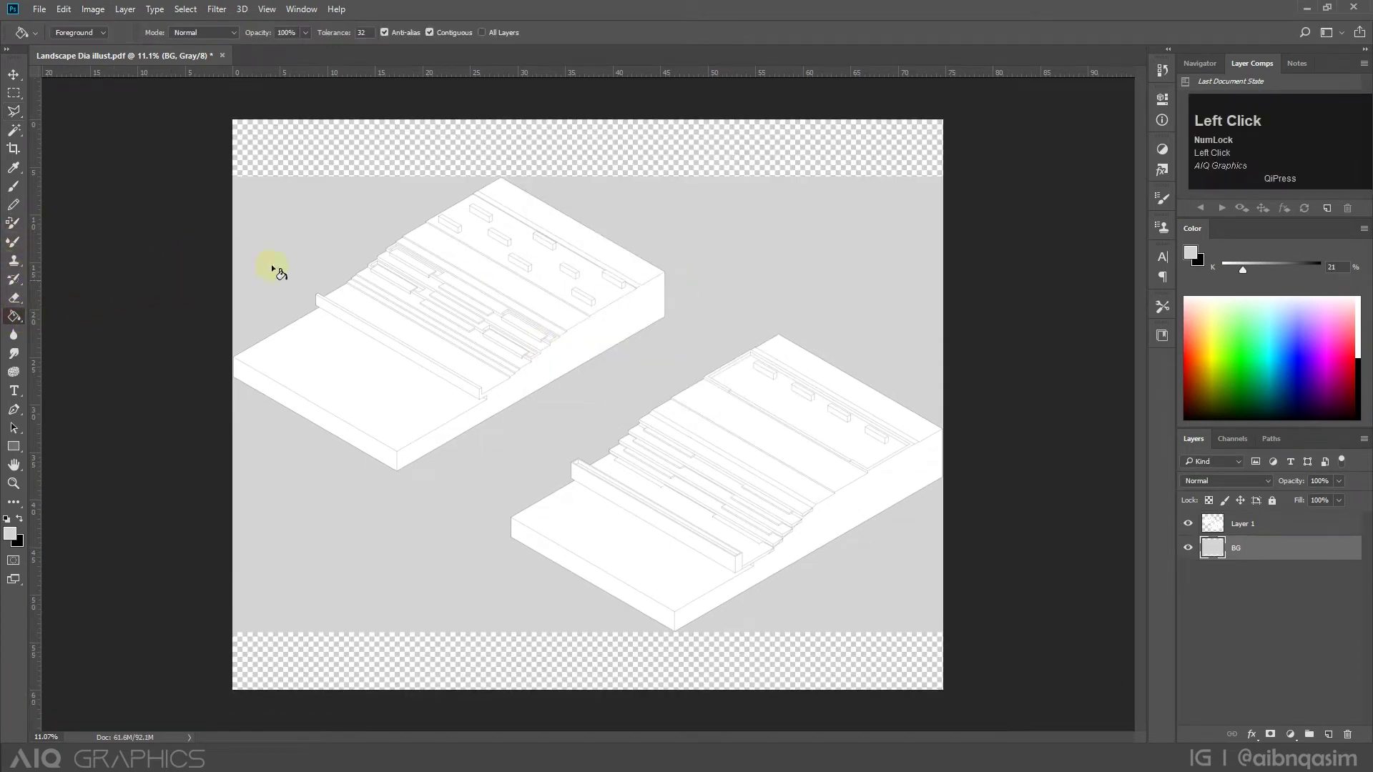
pyautogui.click(504, 160)
pyautogui.click(477, 656)
# Set the canvas width to 100 inches and fill the BG layer's empty side strips with light grey.
pyautogui.click(93, 8)
pyautogui.click(114, 125)
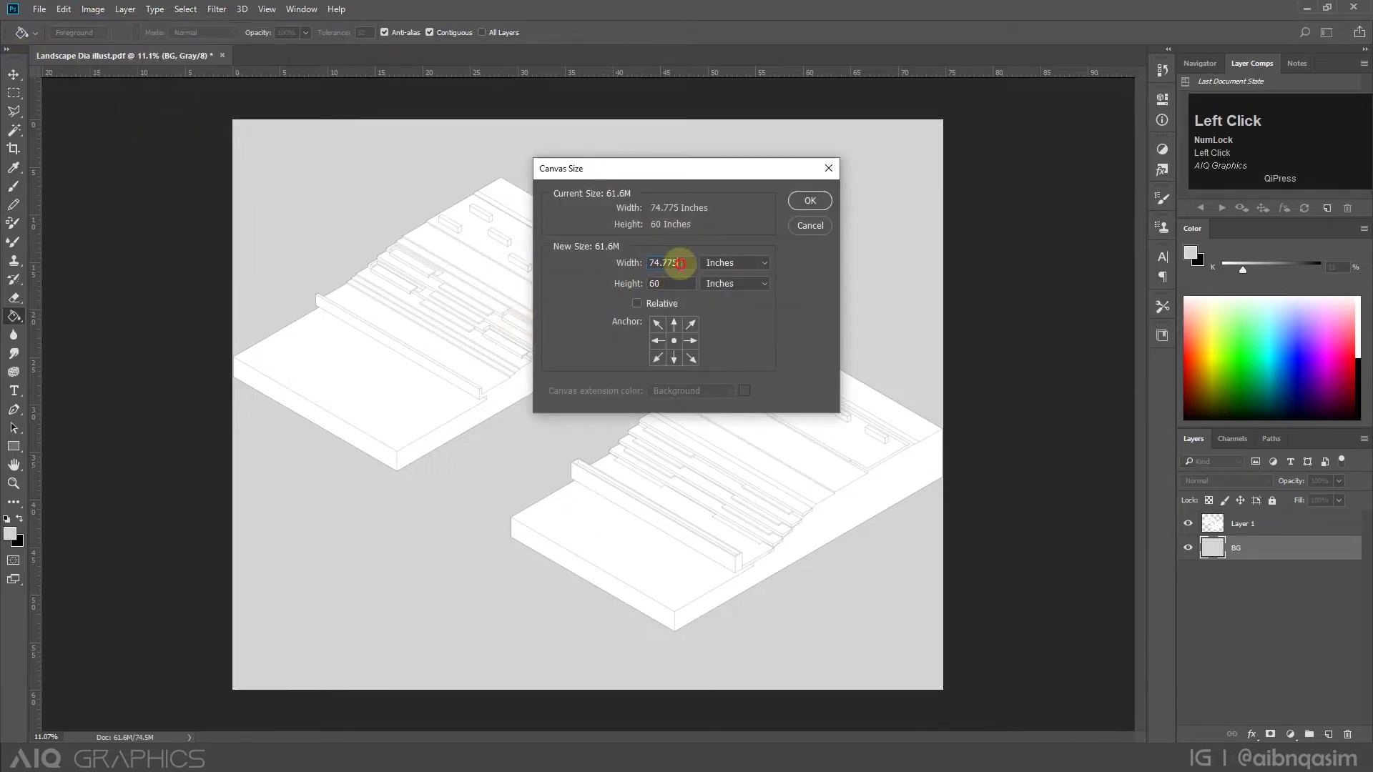
pyautogui.write('100')
pyautogui.press('Return')
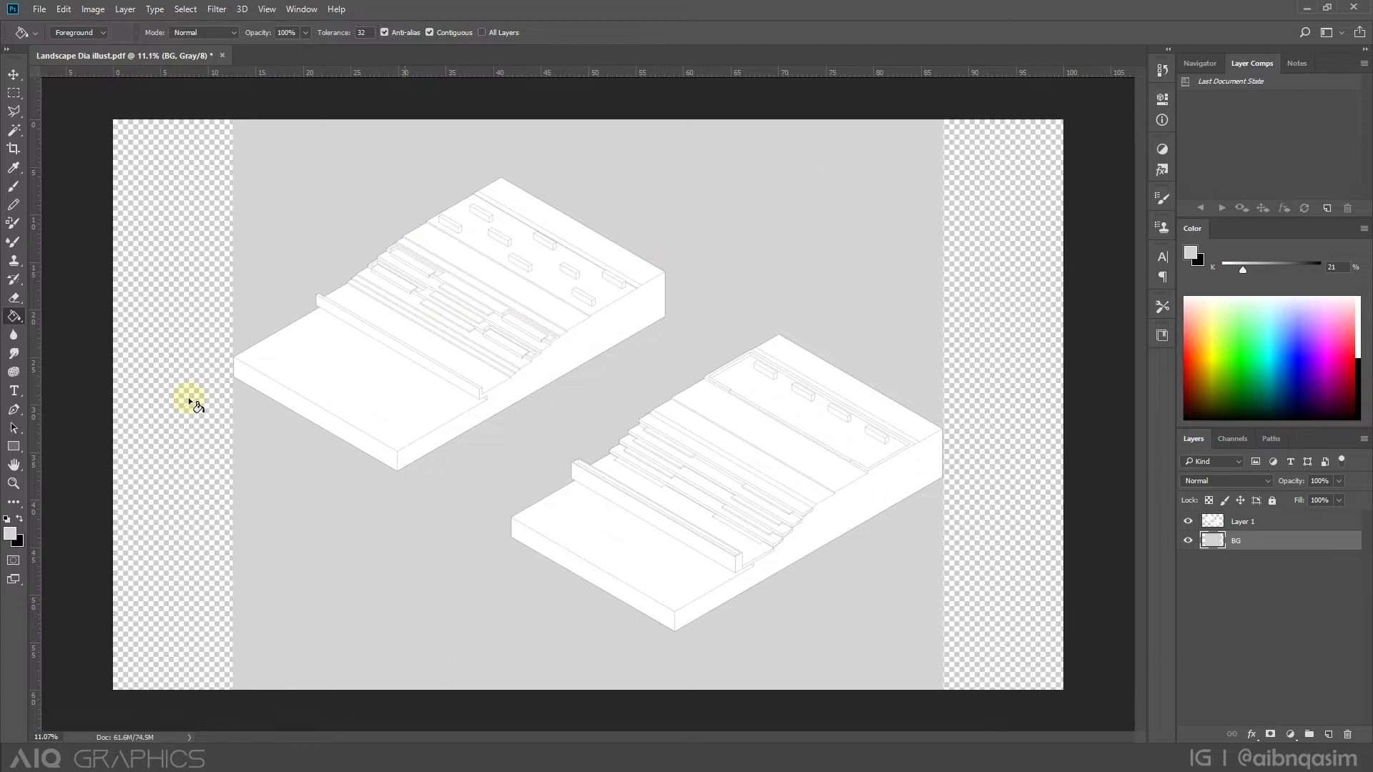
pyautogui.click(950, 574)
# Place the grass texture S G 0.2.jpg from the Solids folder, move its layer above Diagram and position it over the upper block.
pyautogui.scroll(5, 411, 343)
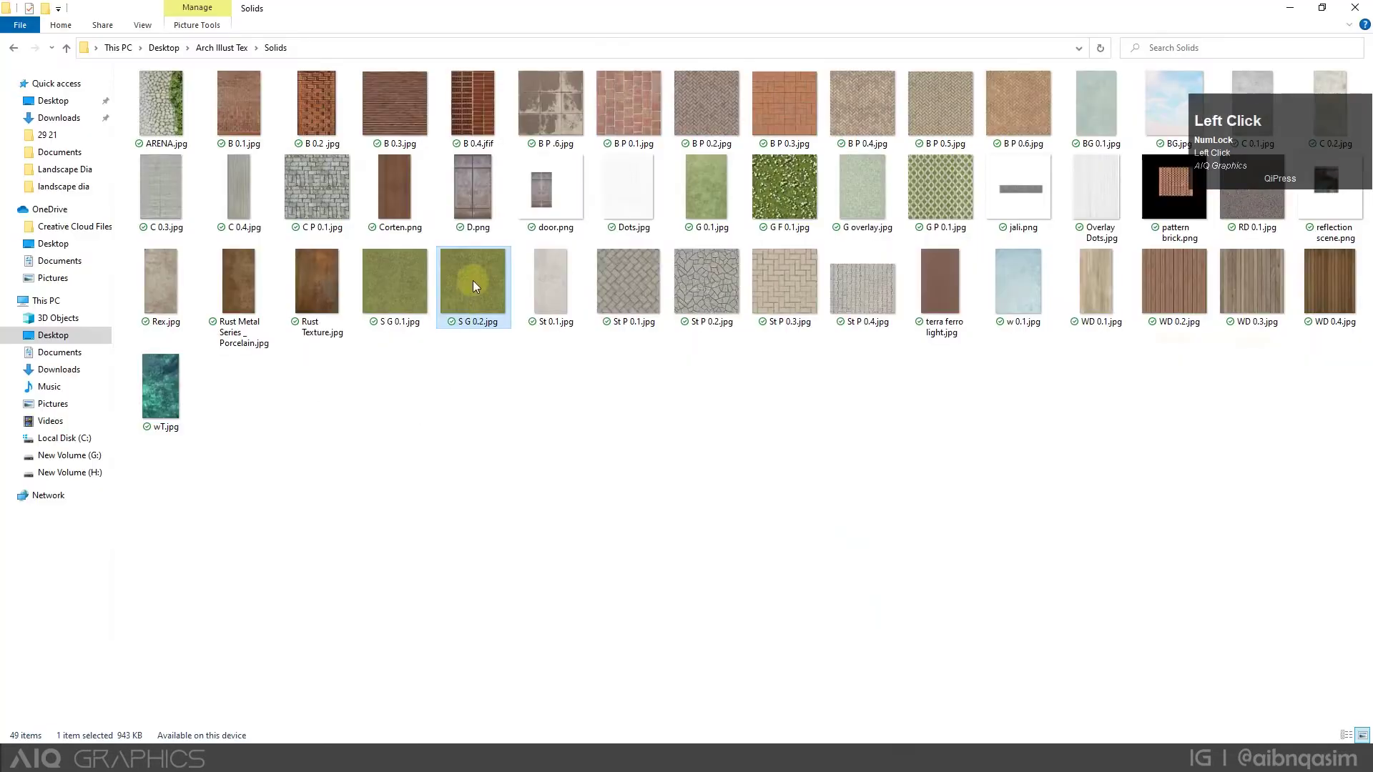
pyautogui.moveTo(473, 280); pyautogui.dragTo(635, 408)
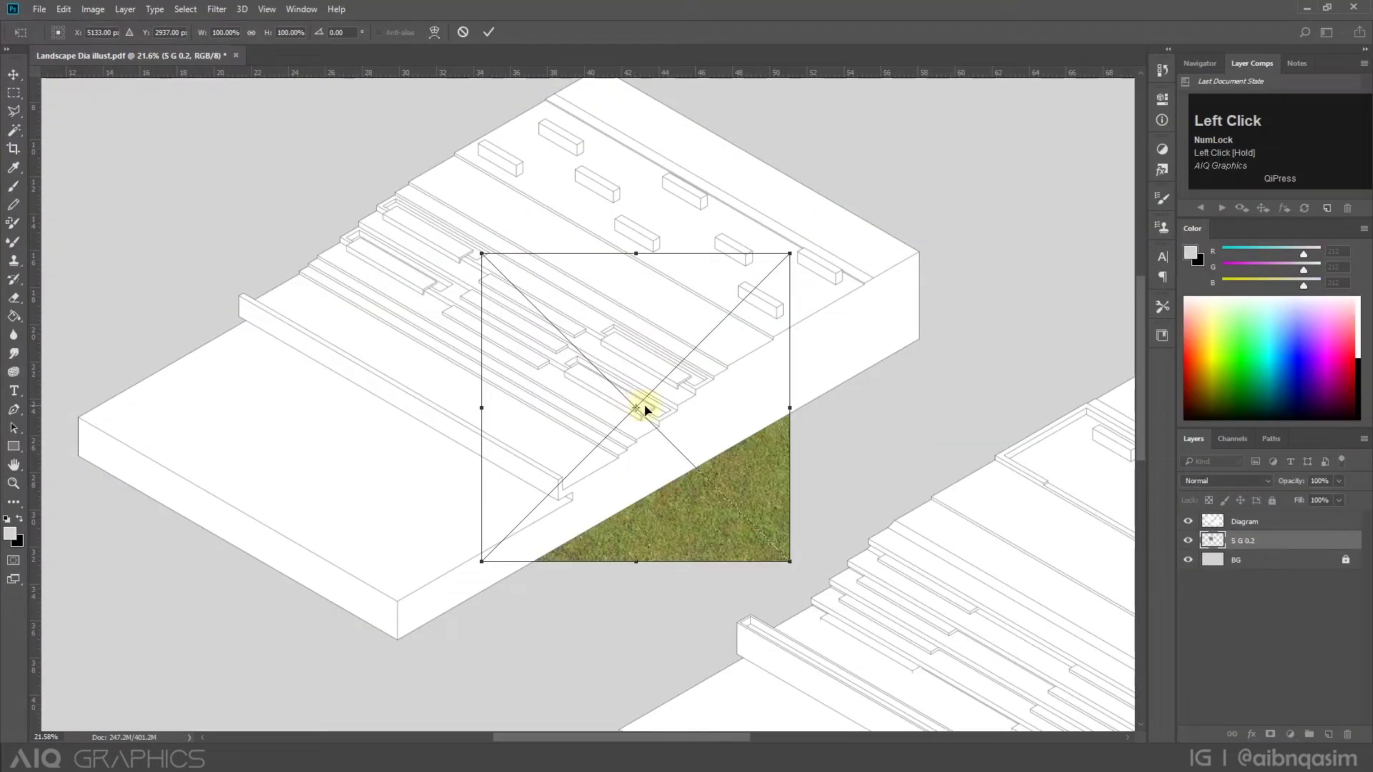
pyautogui.click(492, 34)
pyautogui.moveTo(1274, 543); pyautogui.dragTo(1274, 514)
pyautogui.scroll(1, 672, 422)
pyautogui.moveTo(599, 477); pyautogui.dragTo(568, 300)
pyautogui.scroll(2, 626, 331)
pyautogui.moveTo(735, 450); pyautogui.dragTo(729, 408)
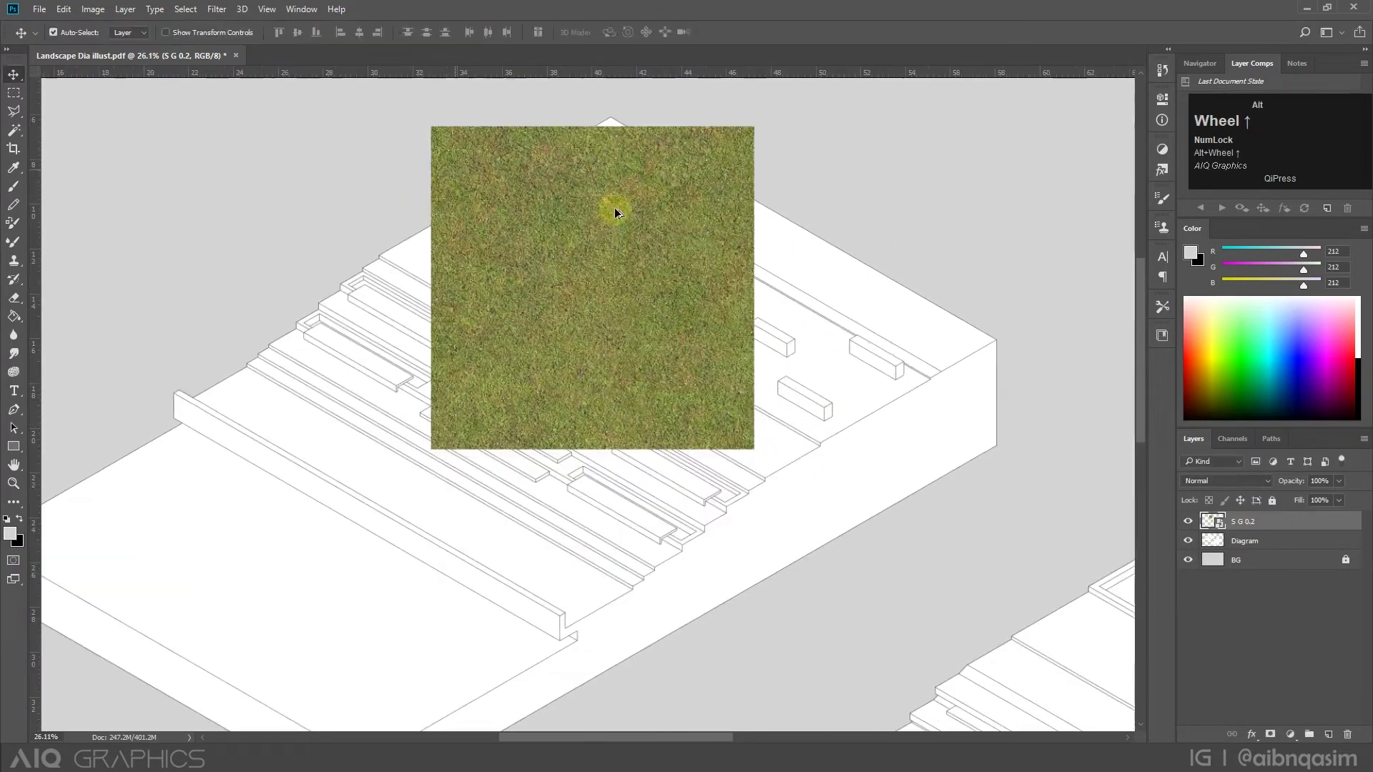
# Duplicate the grass texture twice and tile the pieces side by side into a strip across the upper block.
pyautogui.moveTo(655, 343); pyautogui.dragTo(389, 336)
pyautogui.moveTo(392, 317); pyautogui.dragTo(968, 333)
pyautogui.moveTo(532, 294); pyautogui.dragTo(518, 294)
pyautogui.scroll(-1, 647, 296)
pyautogui.moveTo(900, 331); pyautogui.dragTo(842, 334)
pyautogui.moveTo(329, 273); pyautogui.dragTo(352, 273)
pyautogui.scroll(-2, 529, 284)
pyautogui.scroll(1, 608, 306)
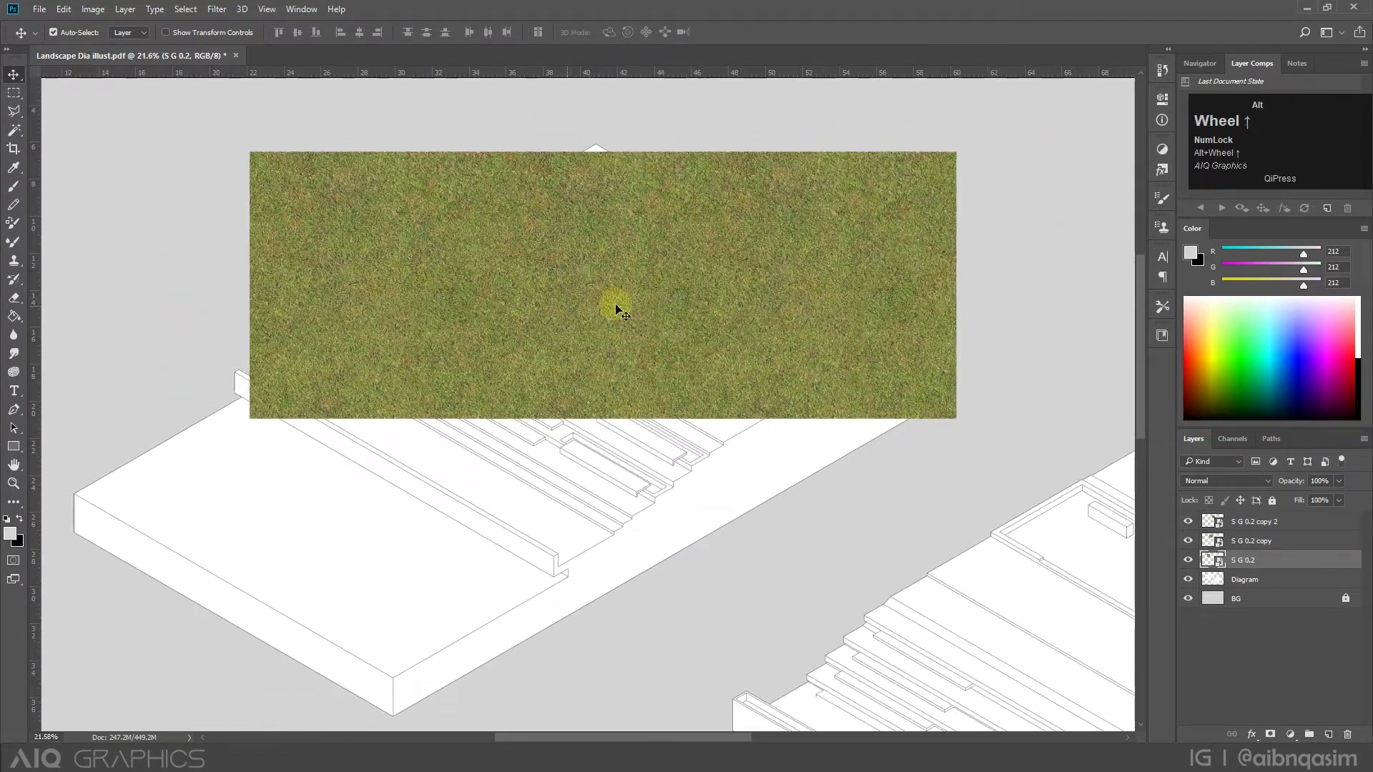
# Convert the three tiled grass layers into one smart object.
pyautogui.keyDown('shift'); pyautogui.click(1260, 529); pyautogui.keyUp('shift')
pyautogui.rightClick(1260, 529)
pyautogui.click(1194, 205)
# Copy the grass strip downward, and copy the doubled strip over the second terraced block.
pyautogui.moveTo(727, 298); pyautogui.dragTo(655, 464)
pyautogui.scroll(-5, 625, 427)
pyautogui.moveTo(575, 338); pyautogui.dragTo(816, 597)
pyautogui.scroll(-3, 754, 490)
pyautogui.hscroll(3, 751, 497)
pyautogui.moveTo(744, 502); pyautogui.dragTo(745, 489)
pyautogui.scroll(1, 576, 296)
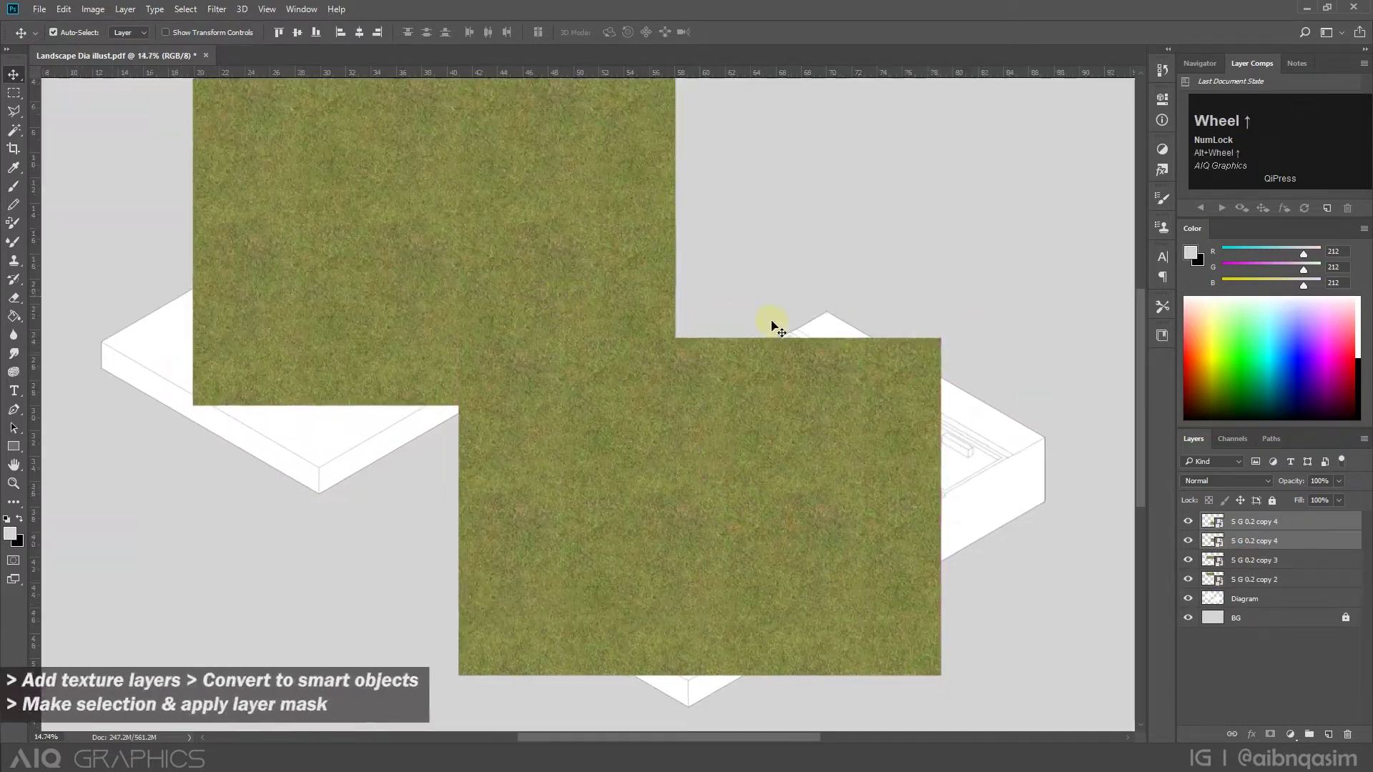
# Combine the four grass strip layers covering both blocks into a single smart object.
pyautogui.keyDown('shift'); pyautogui.click(1255, 580); pyautogui.keyUp('shift')
pyautogui.rightClick(1254, 580)
pyautogui.click(1290, 525)
pyautogui.click(1290, 524)
pyautogui.keyDown('shift'); pyautogui.click(1277, 581); pyautogui.keyUp('shift')
pyautogui.rightClick(1274, 580)
pyautogui.click(1167, 191)
# Lower the combined grass layer's opacity to 32% so the linework shows through.
pyautogui.click(1188, 522)
pyautogui.click(1188, 522)
pyautogui.click(1337, 482)
pyautogui.moveTo(1337, 482); pyautogui.dragTo(1286, 499)
# On the Diagram layer, select the first block's planted upper terrace and narrow planter strips with the Magic Wand.
pyautogui.click(1245, 541)
pyautogui.scroll(5, 347, 214)
pyautogui.scroll(-2, 572, 443)
pyautogui.click(12, 131)
pyautogui.scroll(3, 430, 358)
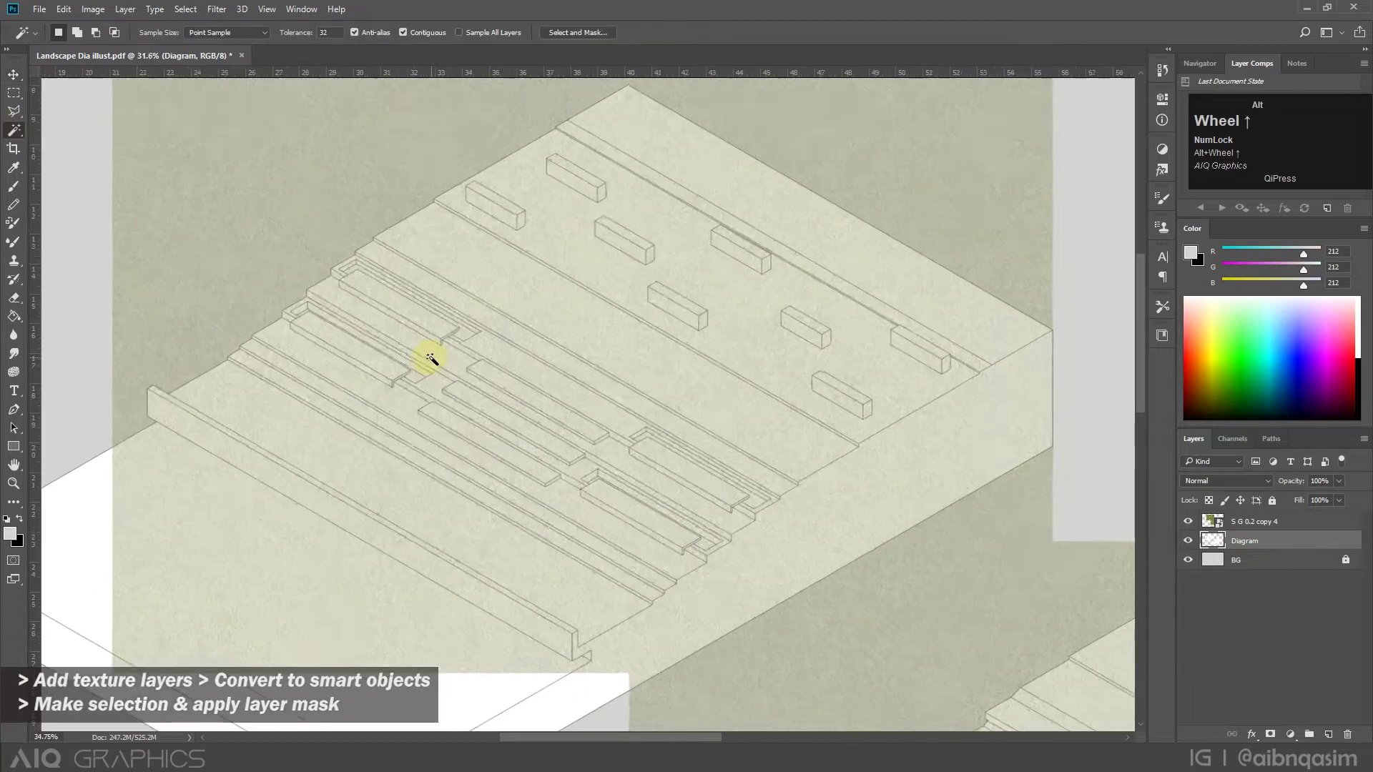
pyautogui.scroll(1, 429, 357)
pyautogui.click(419, 377)
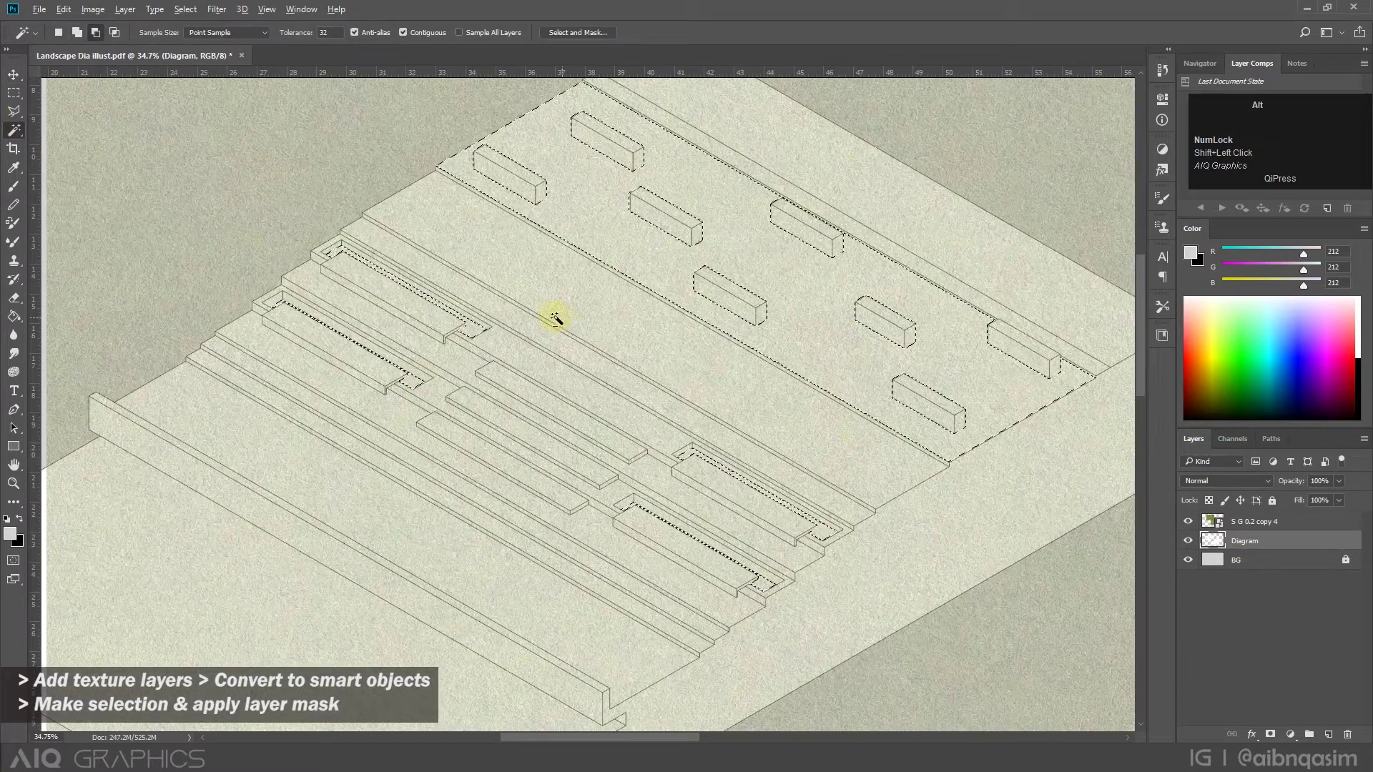
# Add the narrow planting strips between the second block's stepped slabs to the selection.
pyautogui.scroll(-3, 867, 567)
pyautogui.scroll(6, 600, 475)
pyautogui.keyDown('shift'); pyautogui.click(941, 636); pyautogui.keyUp('shift')
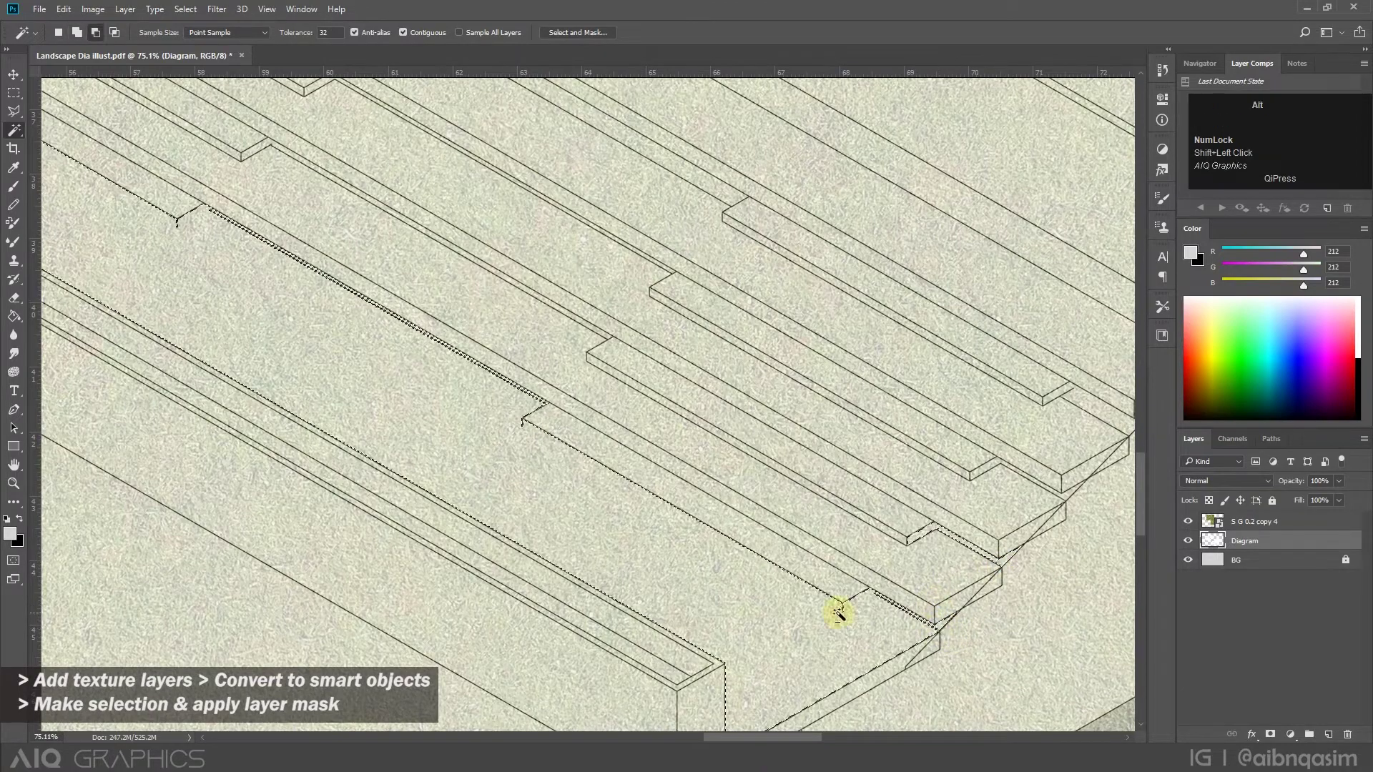
pyautogui.scroll(-3, 842, 611)
pyautogui.keyDown('shift'); pyautogui.click(364, 232); pyautogui.keyUp('shift')
pyautogui.scroll(7, 642, 461)
pyautogui.keyDown('shift'); pyautogui.click(665, 481); pyautogui.keyUp('shift')
pyautogui.scroll(-6, 577, 484)
pyautogui.scroll(9, 567, 518)
pyautogui.scroll(-8, 536, 518)
pyautogui.scroll(2, 772, 444)
pyautogui.scroll(-6, 715, 400)
pyautogui.scroll(3, 372, 171)
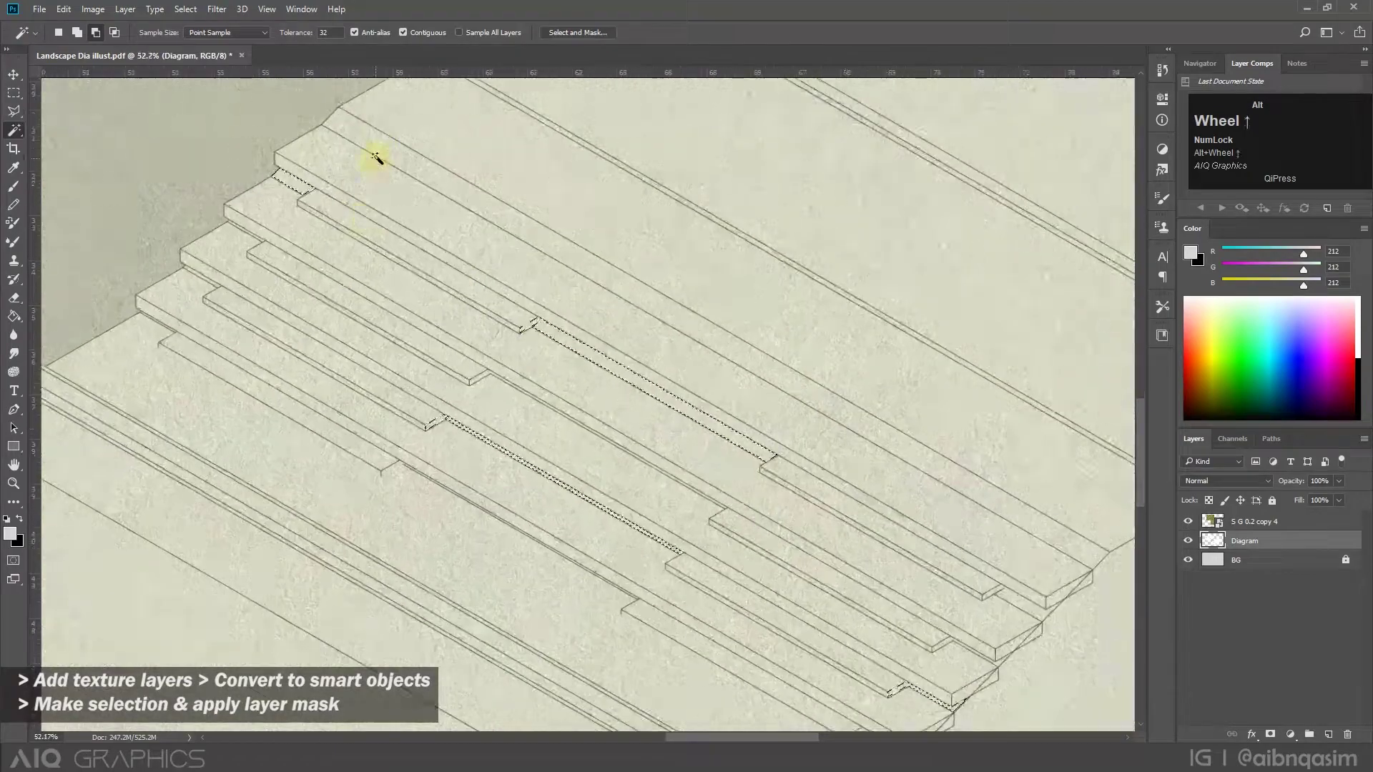
# Add the second block's wide sloped band above the steps and the remaining small strips to the selection.
pyautogui.scroll(-5, 379, 179)
pyautogui.keyDown('shift'); pyautogui.click(682, 384); pyautogui.keyUp('shift')
pyautogui.scroll(8, 822, 535)
pyautogui.keyDown('shift'); pyautogui.click(826, 526); pyautogui.keyUp('shift')
pyautogui.scroll(7, 774, 596)
pyautogui.scroll(-12, 807, 568)
pyautogui.scroll(13, 189, 302)
pyautogui.click(434, 331)
pyautogui.scroll(-6, 266, 425)
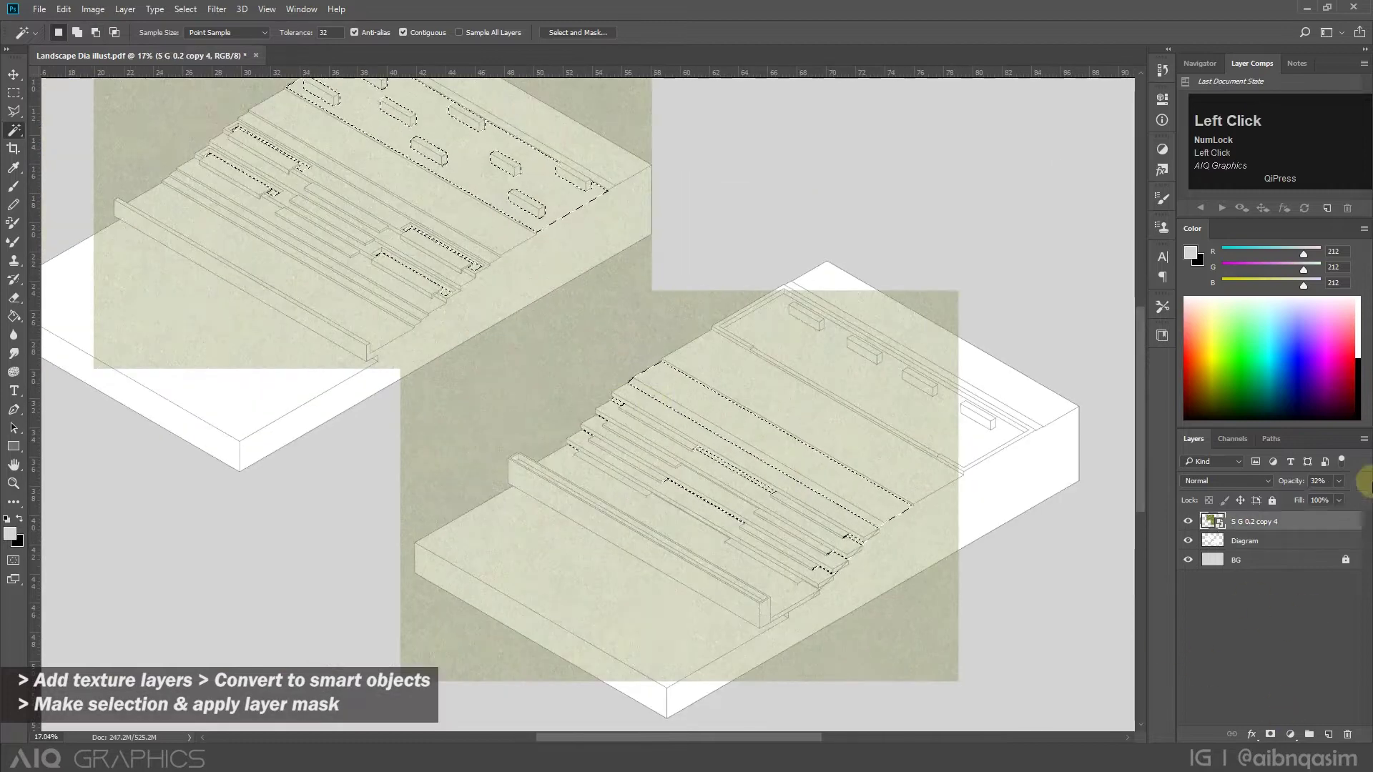
# Try masking the grass layer to the selected surfaces at full opacity, and undo the mask to restore the selection.
pyautogui.moveTo(1366, 495); pyautogui.dragTo(1371, 494)
pyautogui.click(1269, 734)
pyautogui.scroll(-3, 798, 644)
pyautogui.scroll(2, 786, 608)
pyautogui.click(14, 75)
pyautogui.scroll(7, 701, 488)
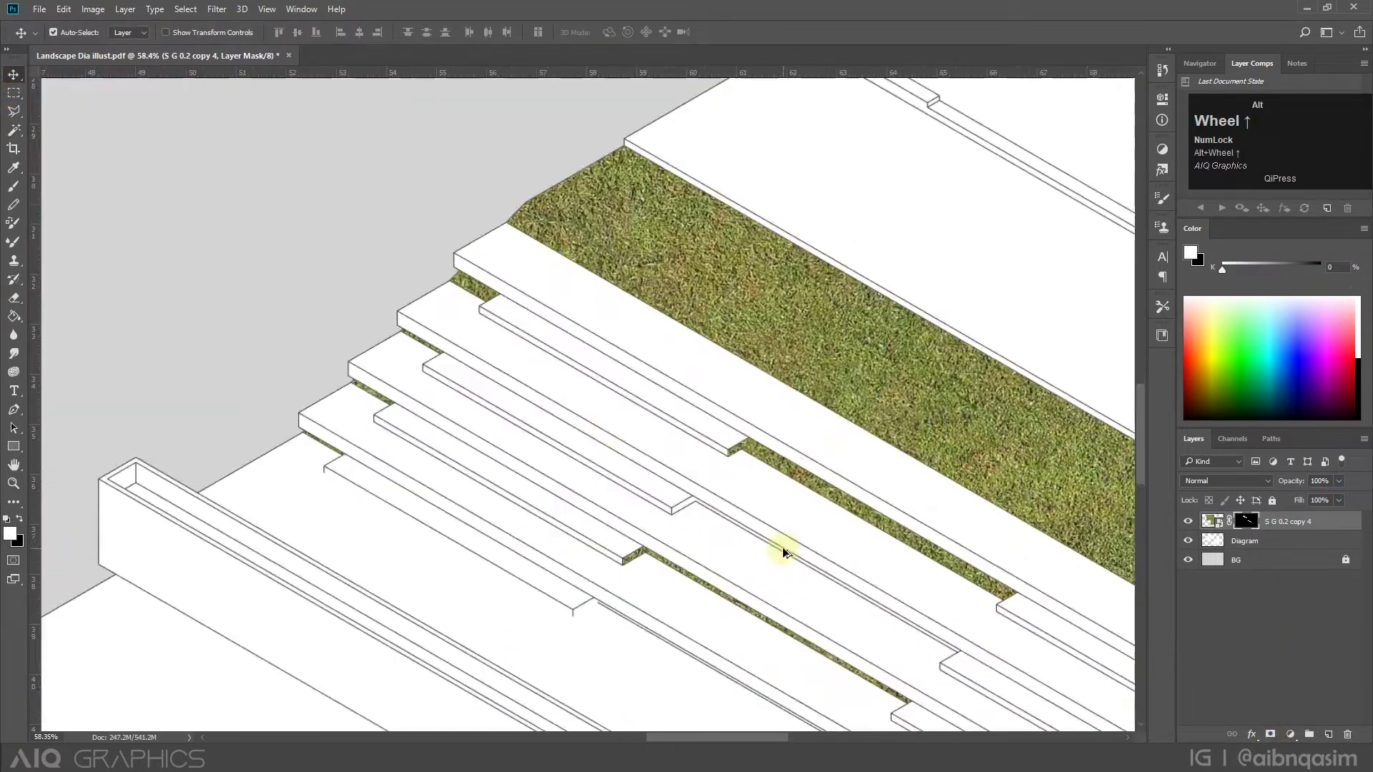
pyautogui.scroll(2, 784, 550)
pyautogui.hotkey('ctrl', 'alt', 'z')
pyautogui.hotkey('ctrl', 'alt', 'z')
# On the Diagram layer, add the thin strip beneath the second block's lowest slab to the selection with the Polygonal Lasso.
pyautogui.scroll(-6, 679, 507)
pyautogui.scroll(9, 715, 551)
pyautogui.press('w')
pyautogui.click(1227, 541)
pyautogui.scroll(3, 604, 455)
pyautogui.scroll(-3, 660, 392)
pyautogui.scroll(5, 537, 352)
pyautogui.hotkey('ctrl', 'z')
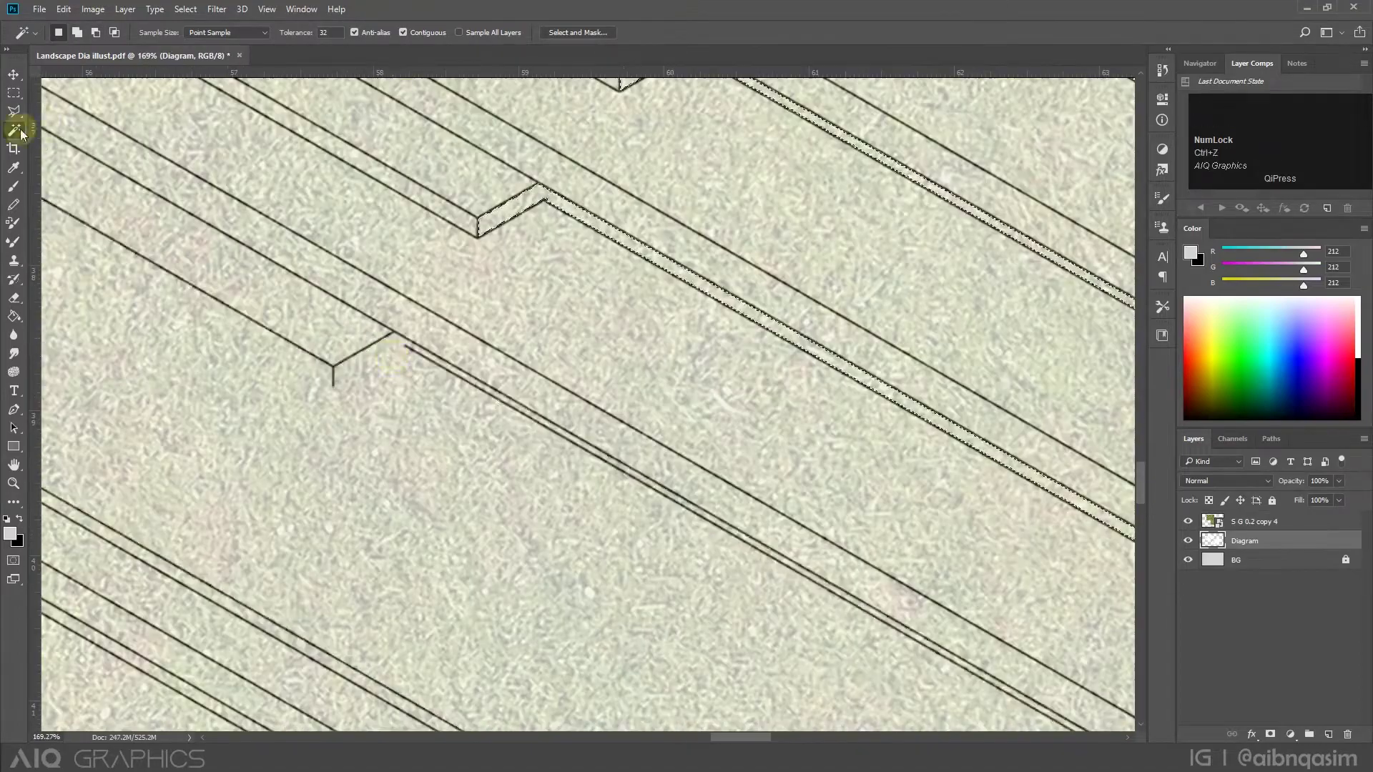
pyautogui.click(906, 613)
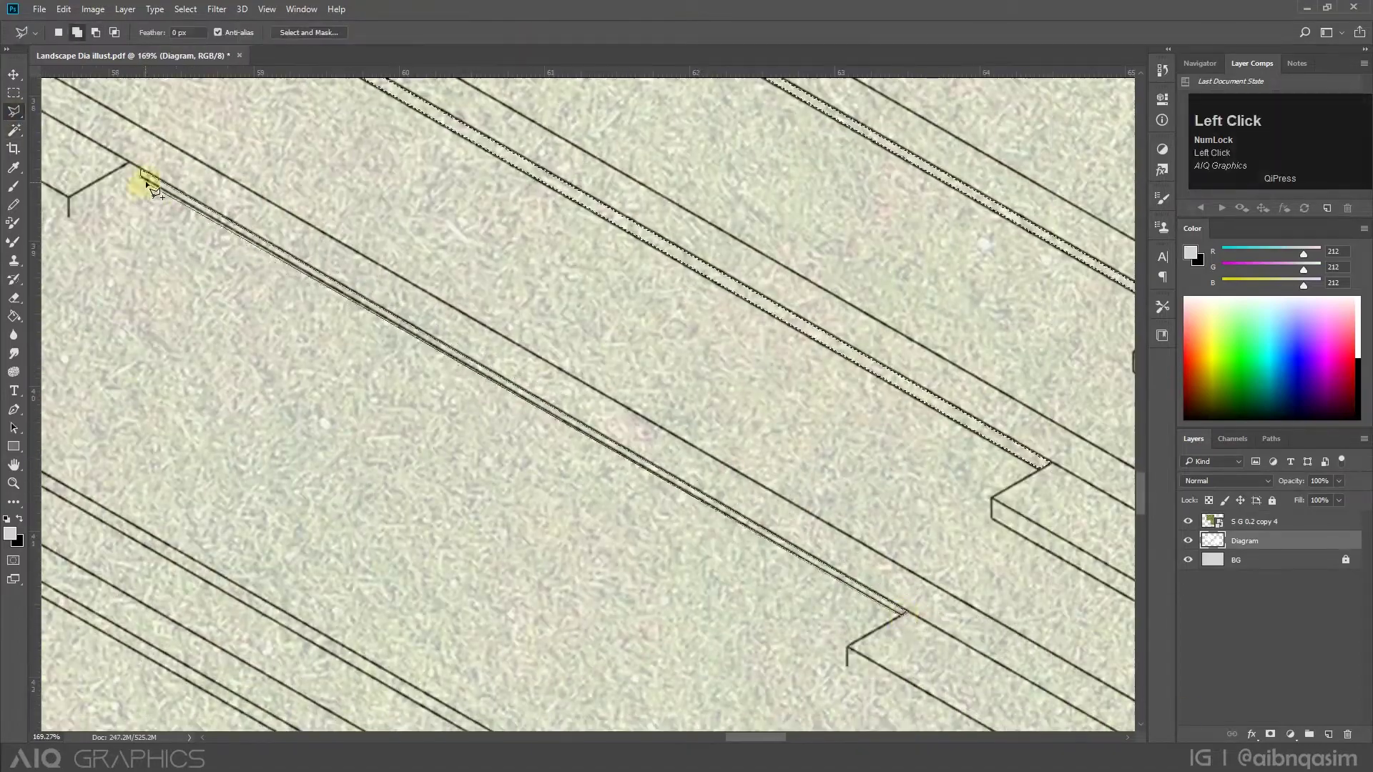
# Subtract the slab-end faces near the right end of the second block's steps from the selection.
pyautogui.scroll(-3, 413, 408)
pyautogui.scroll(4, 908, 572)
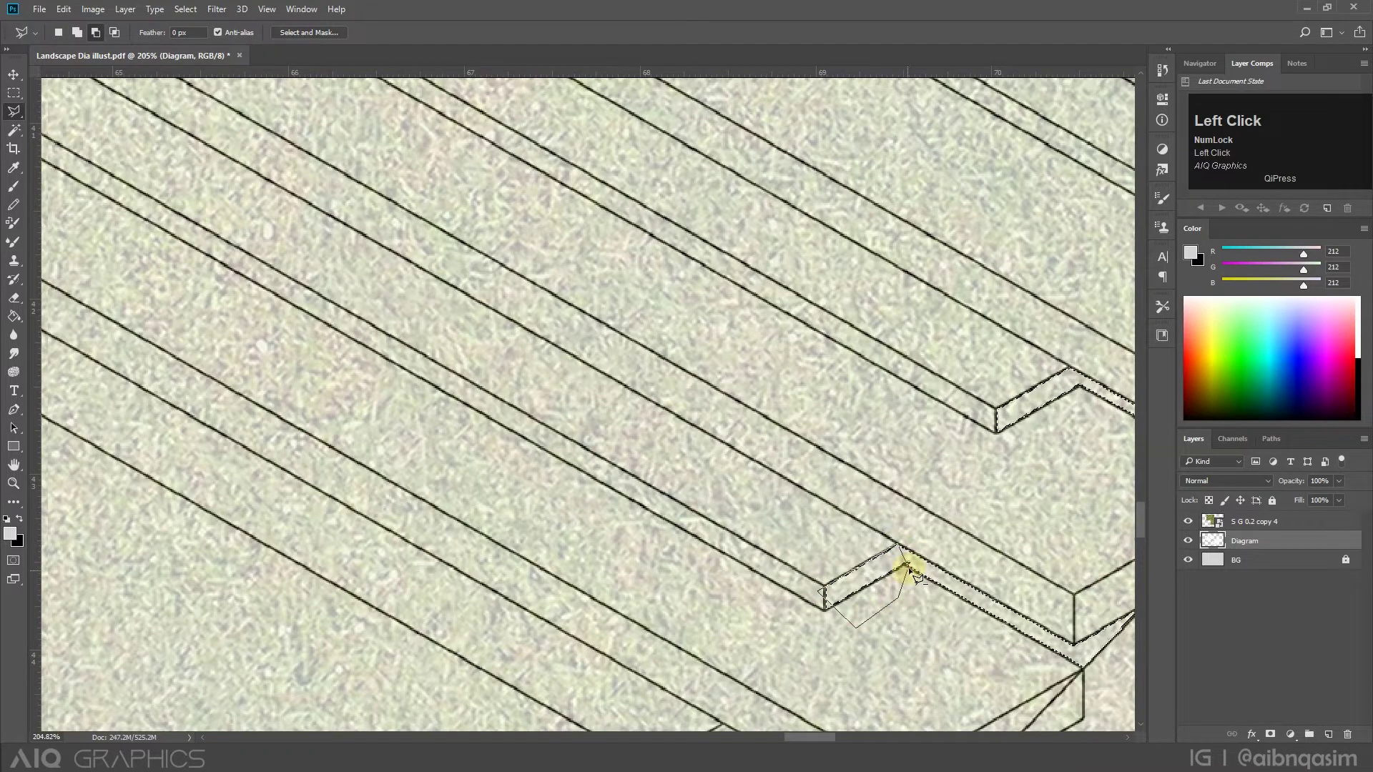
pyautogui.scroll(1, 807, 601)
pyautogui.scroll(3, 808, 597)
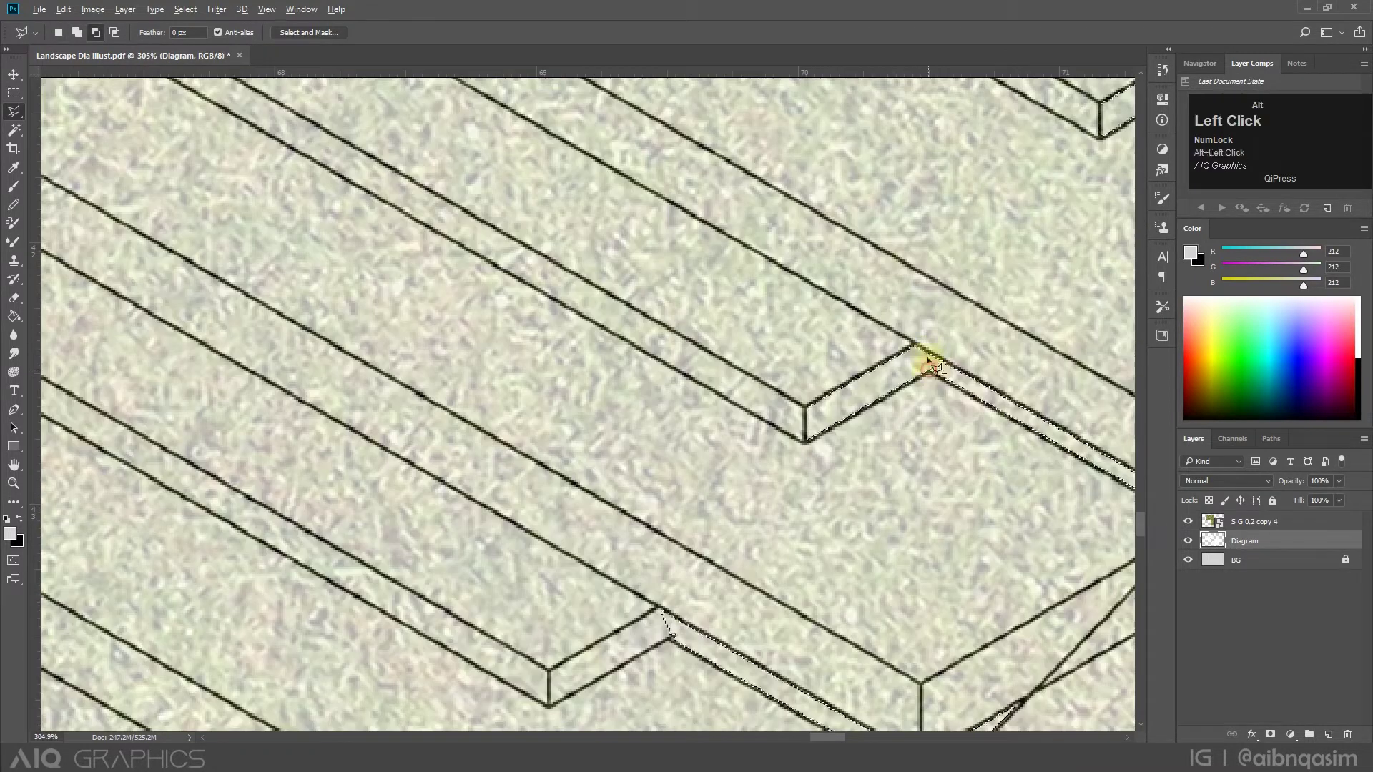
pyautogui.scroll(2, 929, 375)
pyautogui.click(917, 367)
# Subtract the slab-end faces beside the middle strips of the second block's steps from the selection.
pyautogui.scroll(-4, 922, 376)
pyautogui.scroll(3, 408, 408)
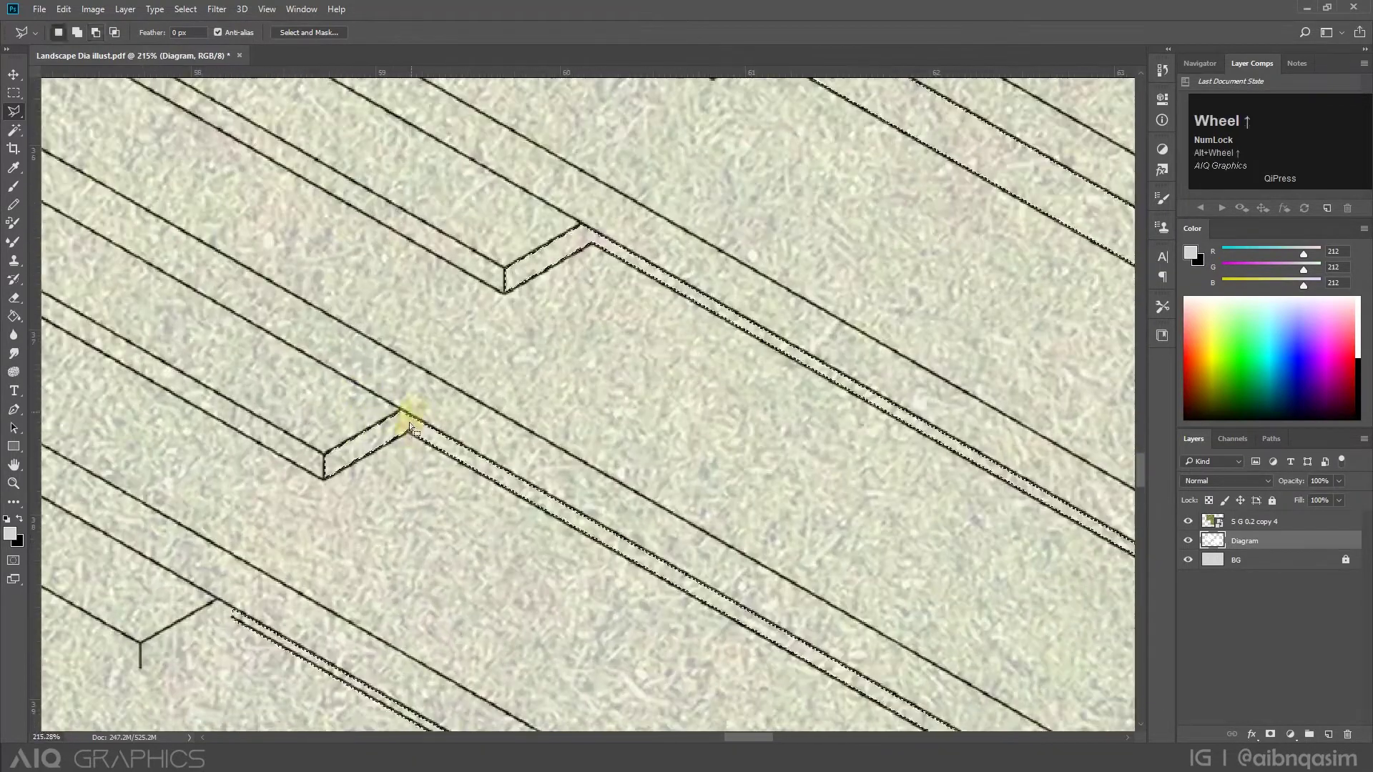
pyautogui.click(410, 432)
pyautogui.scroll(-3, 410, 435)
pyautogui.scroll(6, 543, 279)
pyautogui.keyDown('alt'); pyautogui.click(552, 315); pyautogui.keyUp('alt')
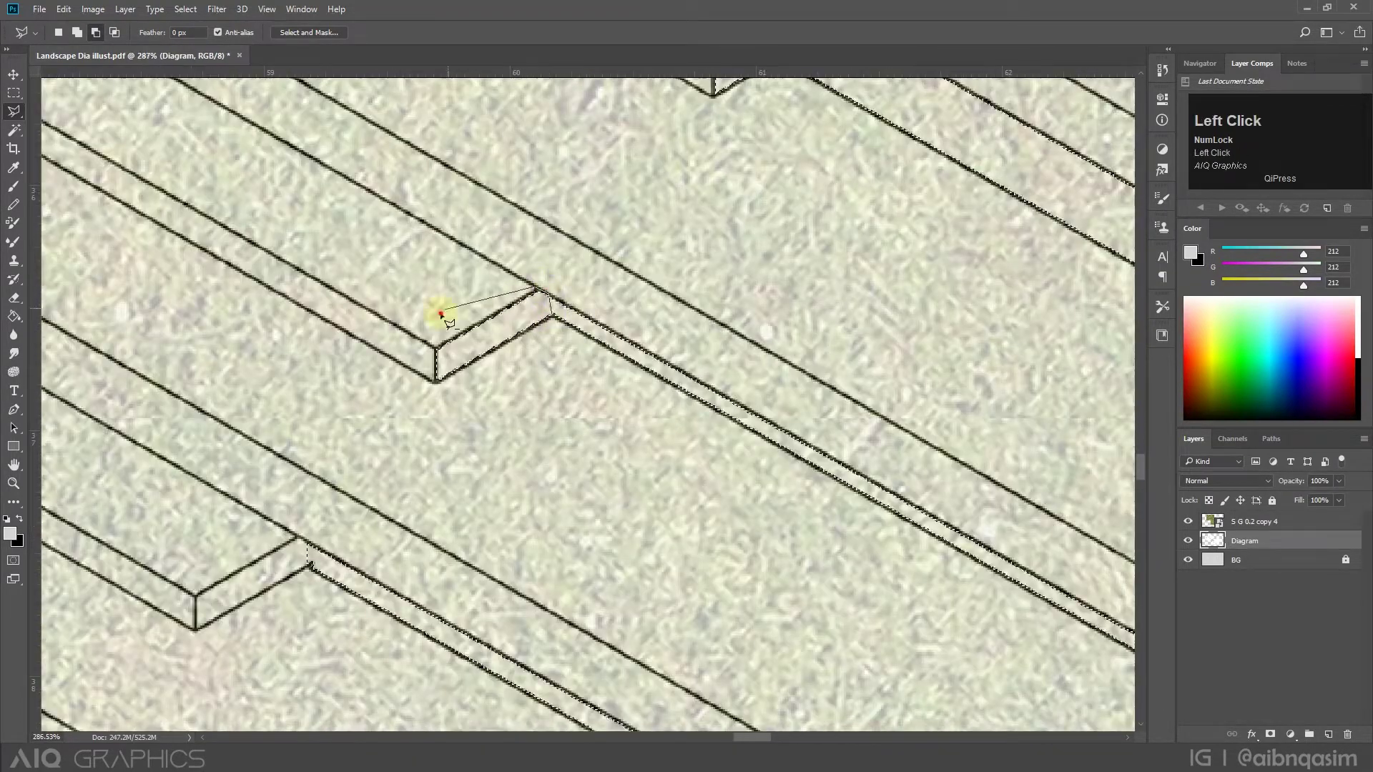
pyautogui.scroll(1, 555, 331)
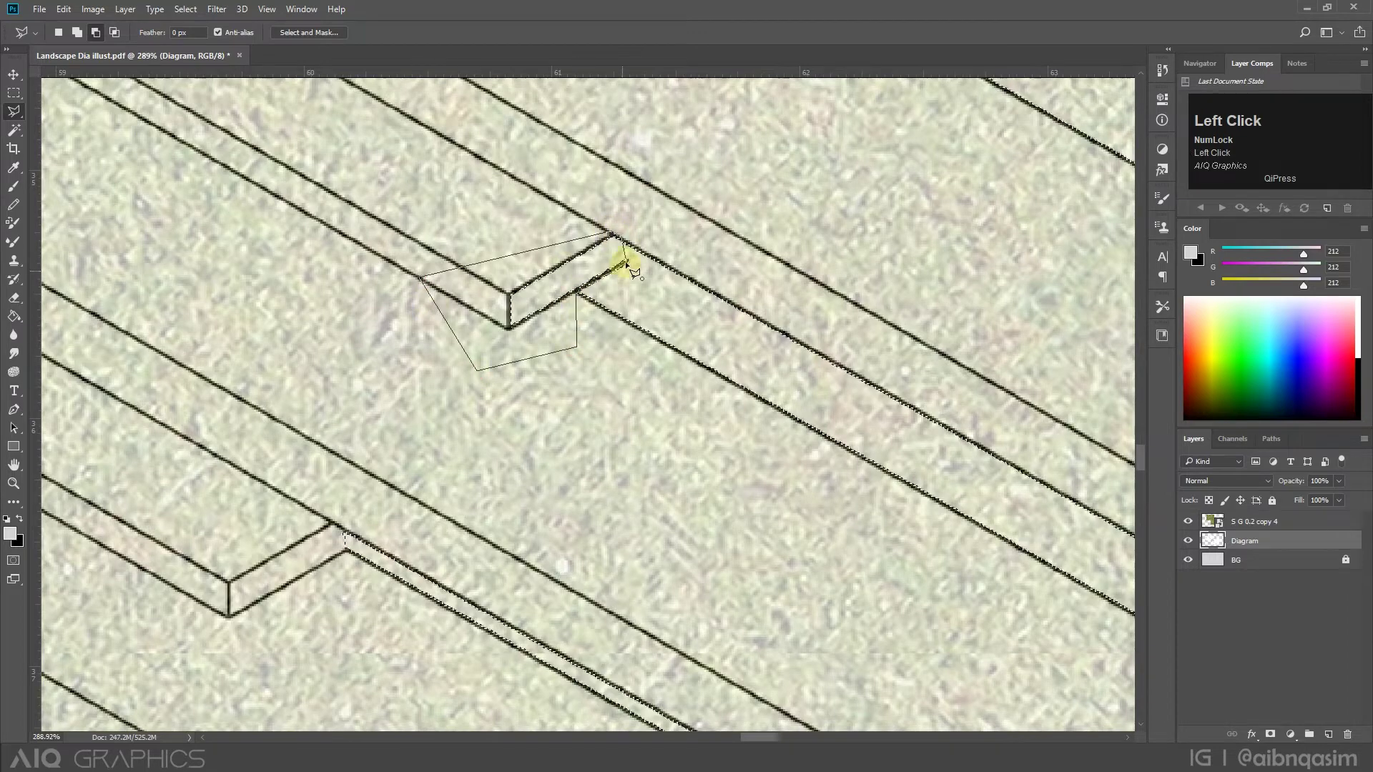
pyautogui.click(626, 264)
# Apply the selection as a layer mask on the grass layer and raise its opacity to 100%.
pyautogui.scroll(-10, 601, 350)
pyautogui.click(1280, 523)
pyautogui.click(1270, 734)
pyautogui.click(1339, 481)
pyautogui.moveTo(1320, 499); pyautogui.dragTo(1364, 500)
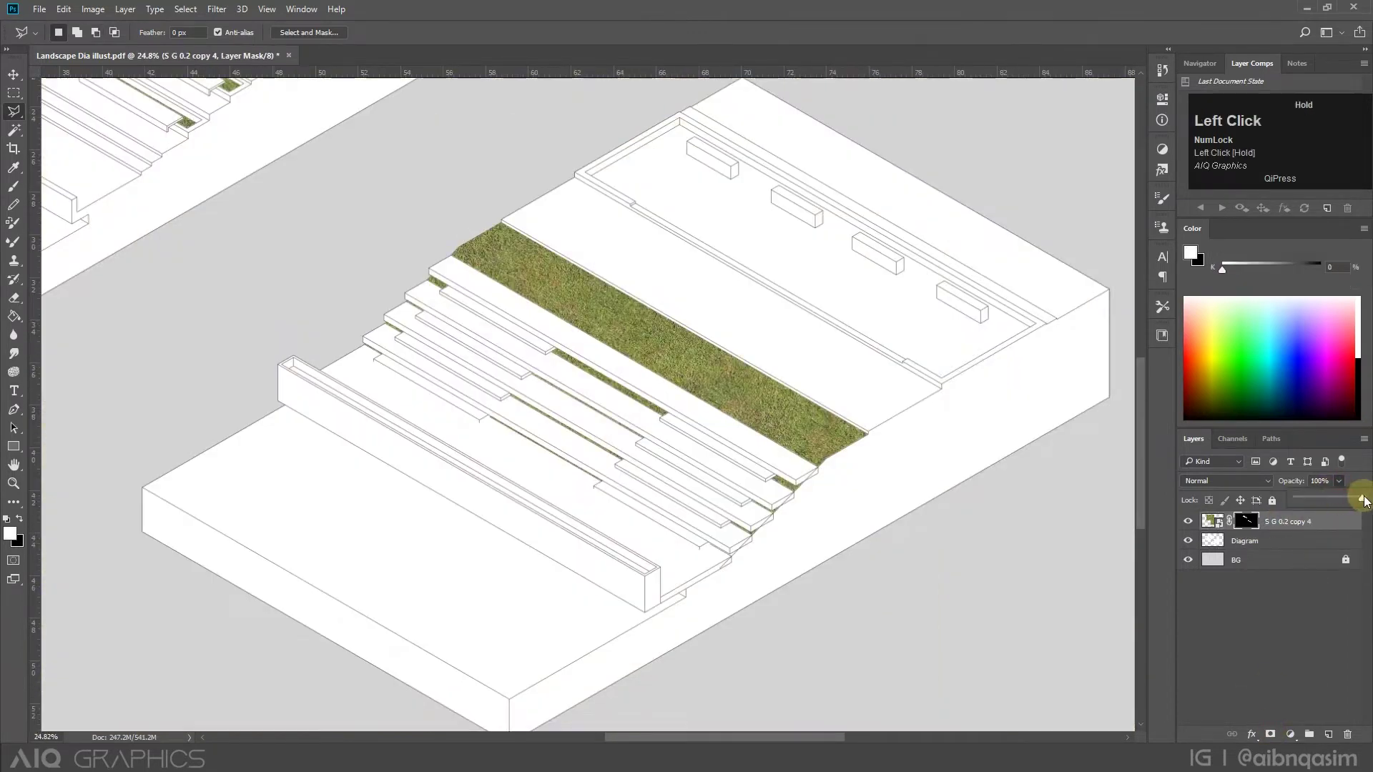
# Lower the opacity of the masked grass layer to 66%.
pyautogui.scroll(-2, 294, 320)
pyautogui.scroll(-1, 582, 497)
pyautogui.click(1338, 481)
pyautogui.click(1316, 498)
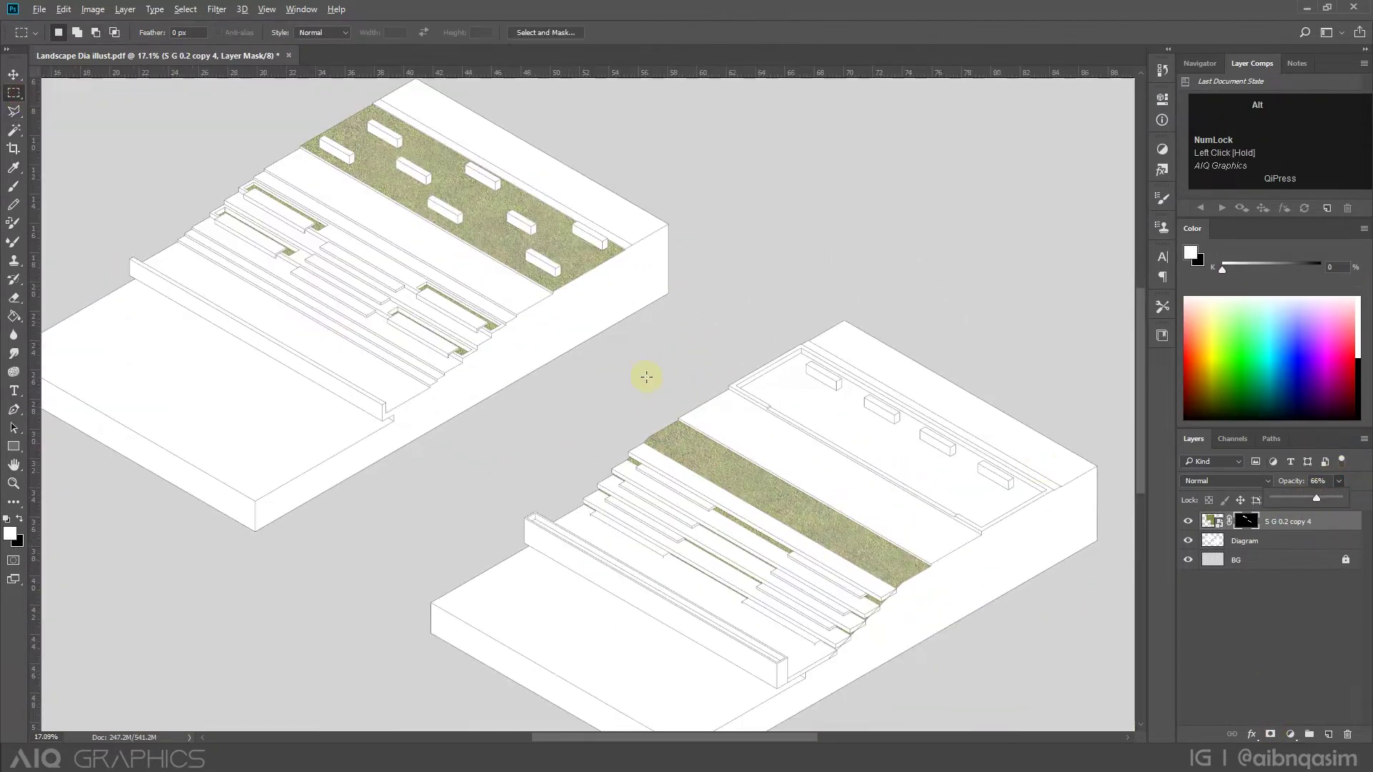
# Place the G 0.1.jpg grass texture from the Solids folder into the diagram near the second block.
pyautogui.scroll(-2, 646, 377)
pyautogui.scroll(1, 841, 590)
pyautogui.click(715, 758)
pyautogui.moveTo(722, 223); pyautogui.dragTo(782, 469)
pyautogui.scroll(2, 799, 489)
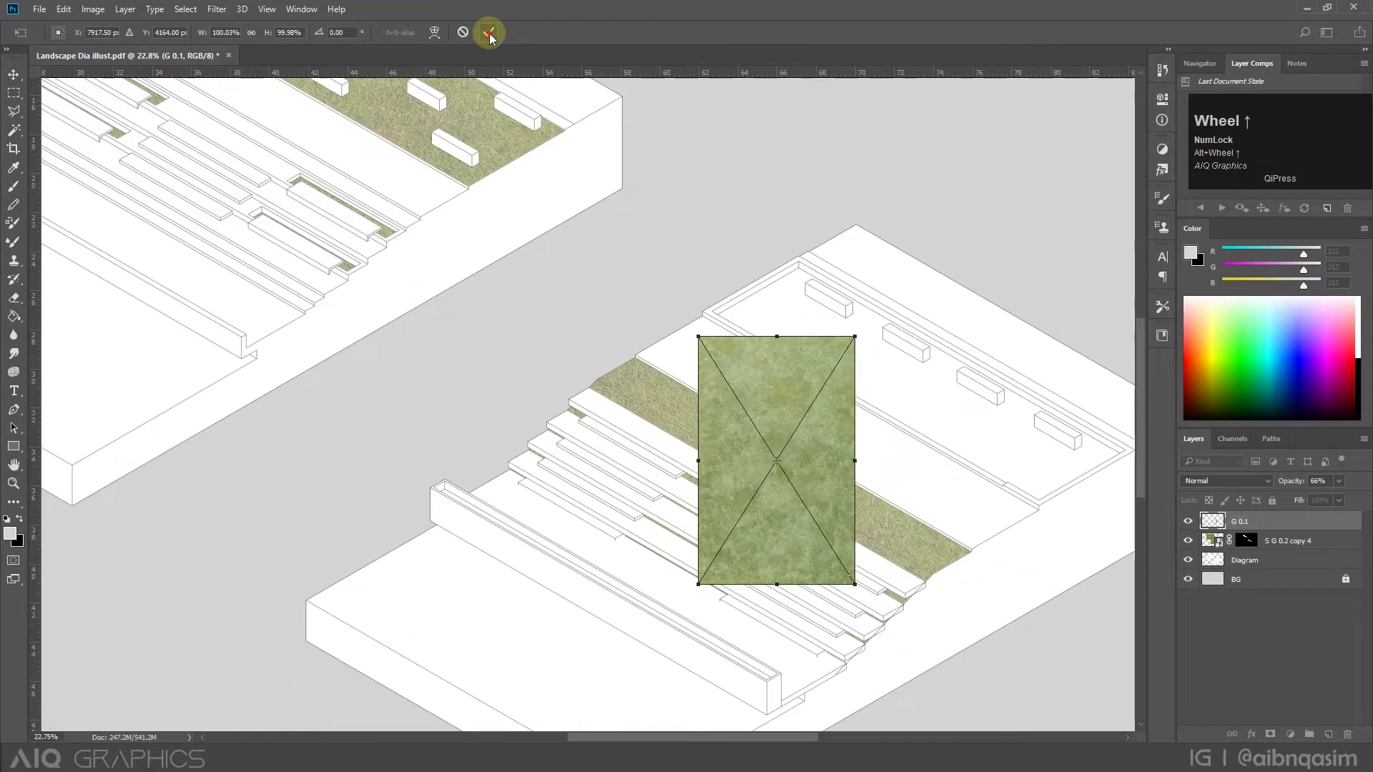
pyautogui.click(488, 32)
# Move the G 0.1 texture over the second block's upper terrace and rotate it to follow the terrace direction.
pyautogui.scroll(-1, 543, 540)
pyautogui.scroll(2, 634, 527)
pyautogui.scroll(-3, 500, 529)
pyautogui.scroll(2, 669, 507)
pyautogui.moveTo(670, 508); pyautogui.dragTo(708, 430)
pyautogui.hotkey('ctrl', 't')
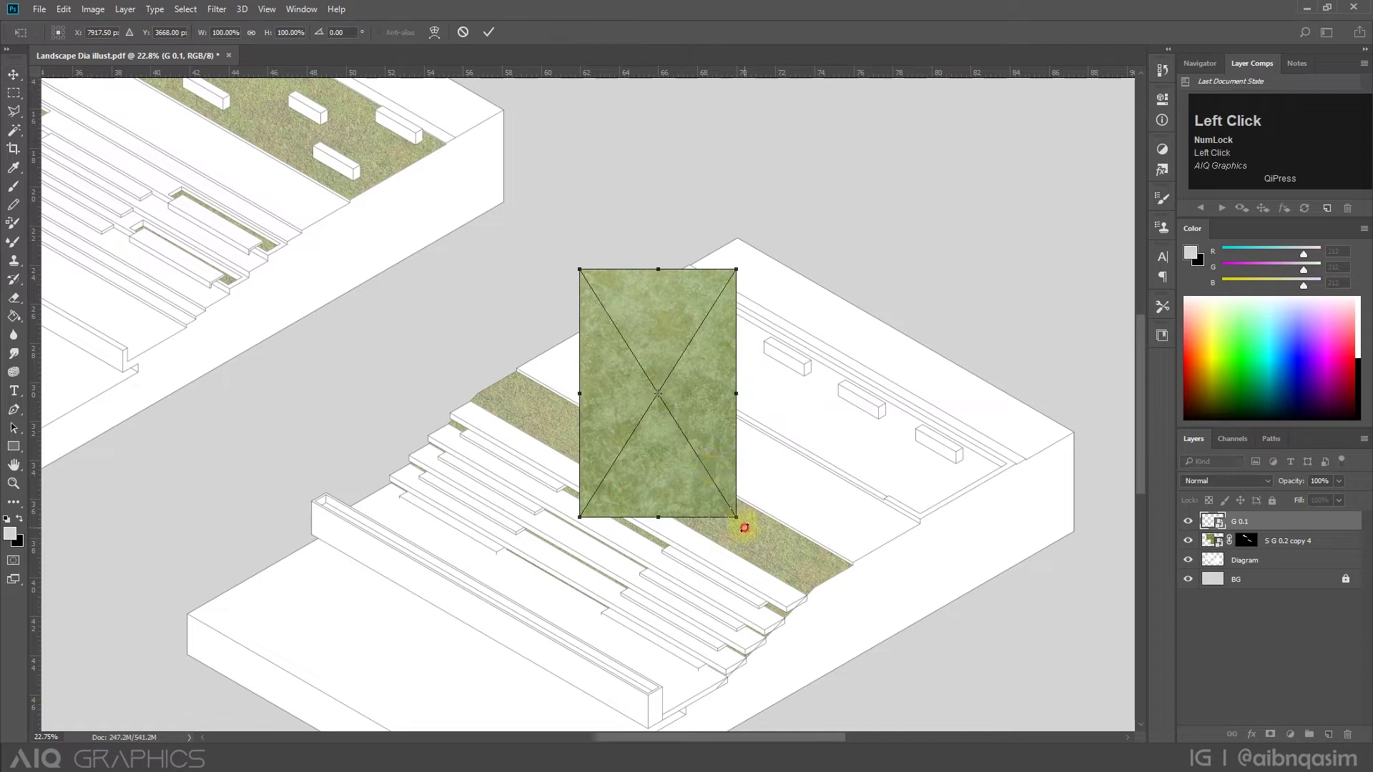
pyautogui.moveTo(744, 528); pyautogui.dragTo(812, 413)
pyautogui.moveTo(630, 308); pyautogui.dragTo(701, 297)
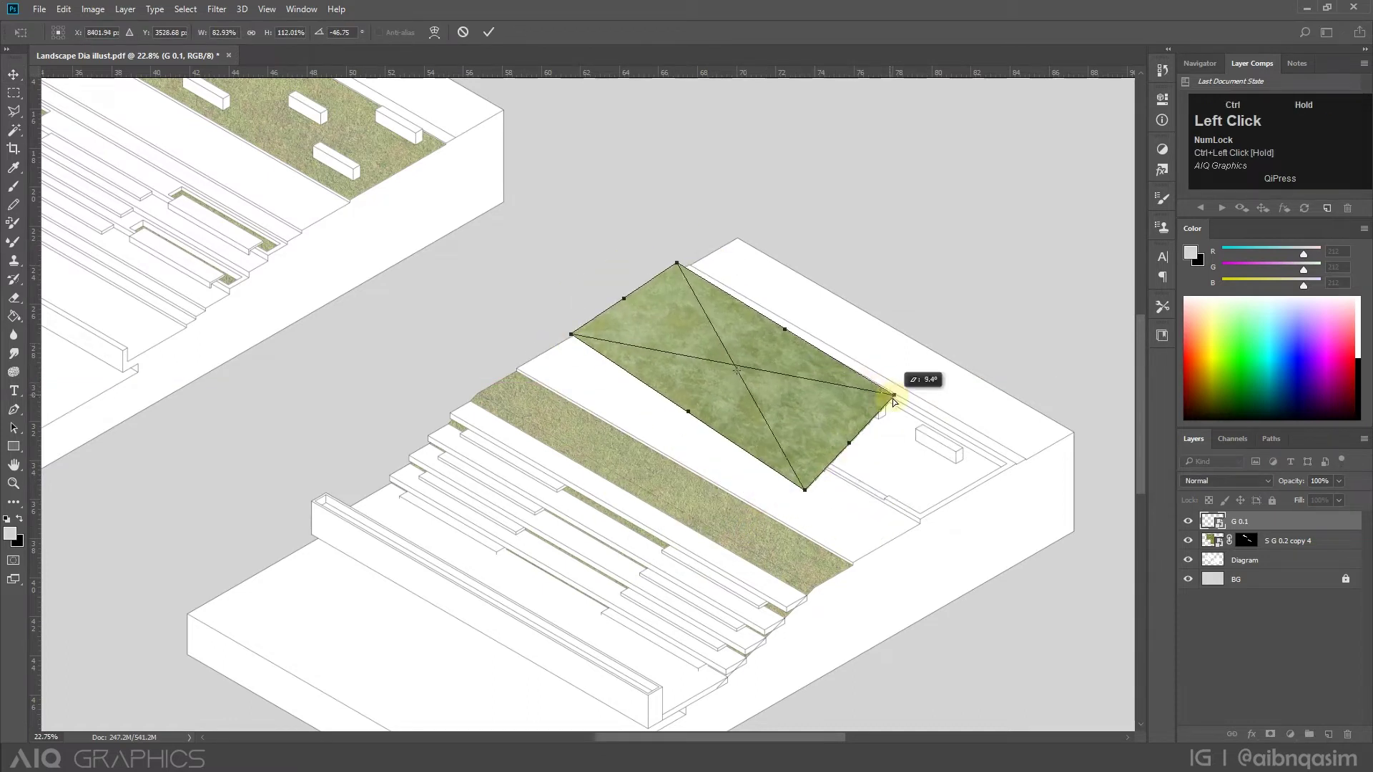
# Distort the G 0.1 texture's corners until it covers the whole rear planting bed of the second block.
pyautogui.moveTo(897, 470); pyautogui.dragTo(942, 499)
pyautogui.hotkey('ctrl', 'z')
pyautogui.moveTo(810, 492); pyautogui.dragTo(881, 627)
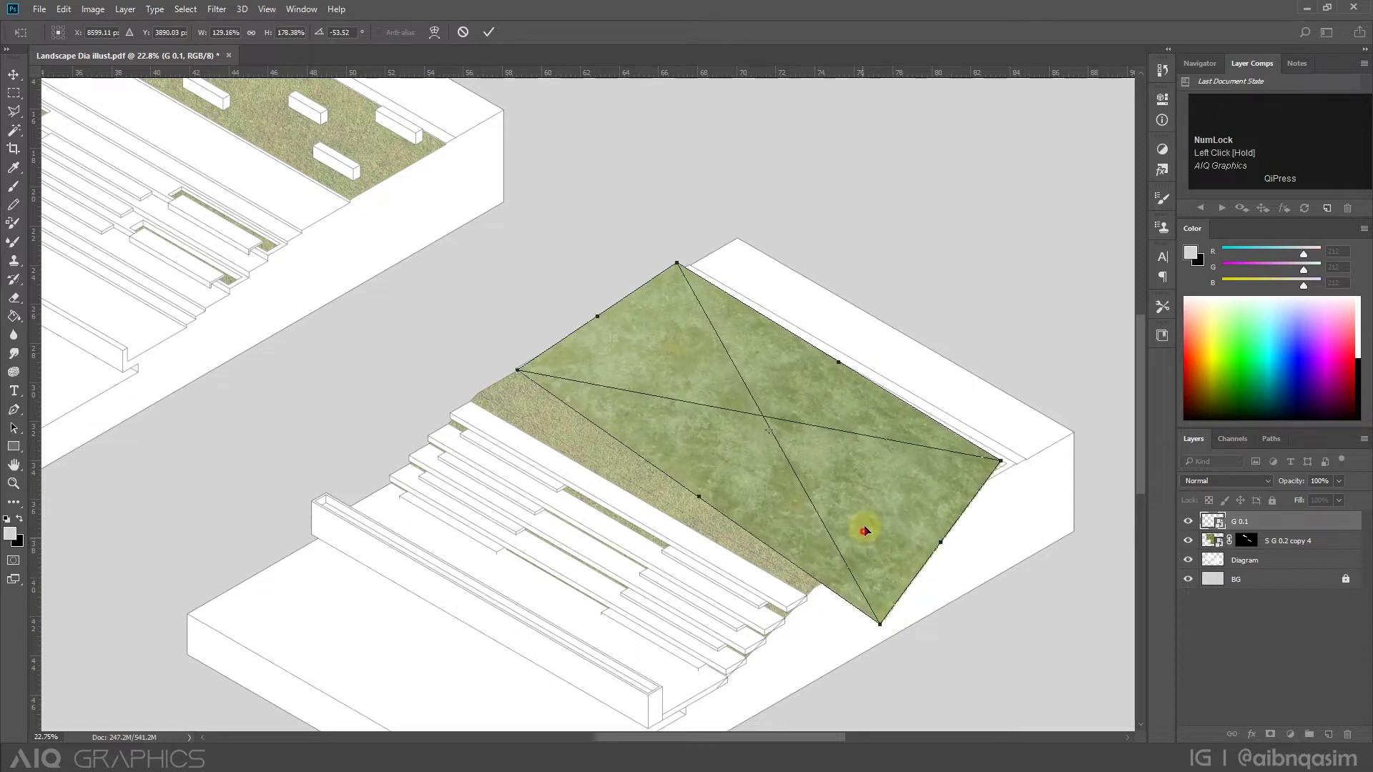
pyautogui.moveTo(864, 529); pyautogui.dragTo(885, 503)
pyautogui.moveTo(537, 344); pyautogui.dragTo(565, 336)
pyautogui.moveTo(900, 596); pyautogui.dragTo(865, 556)
pyautogui.moveTo(1021, 434); pyautogui.dragTo(1040, 456)
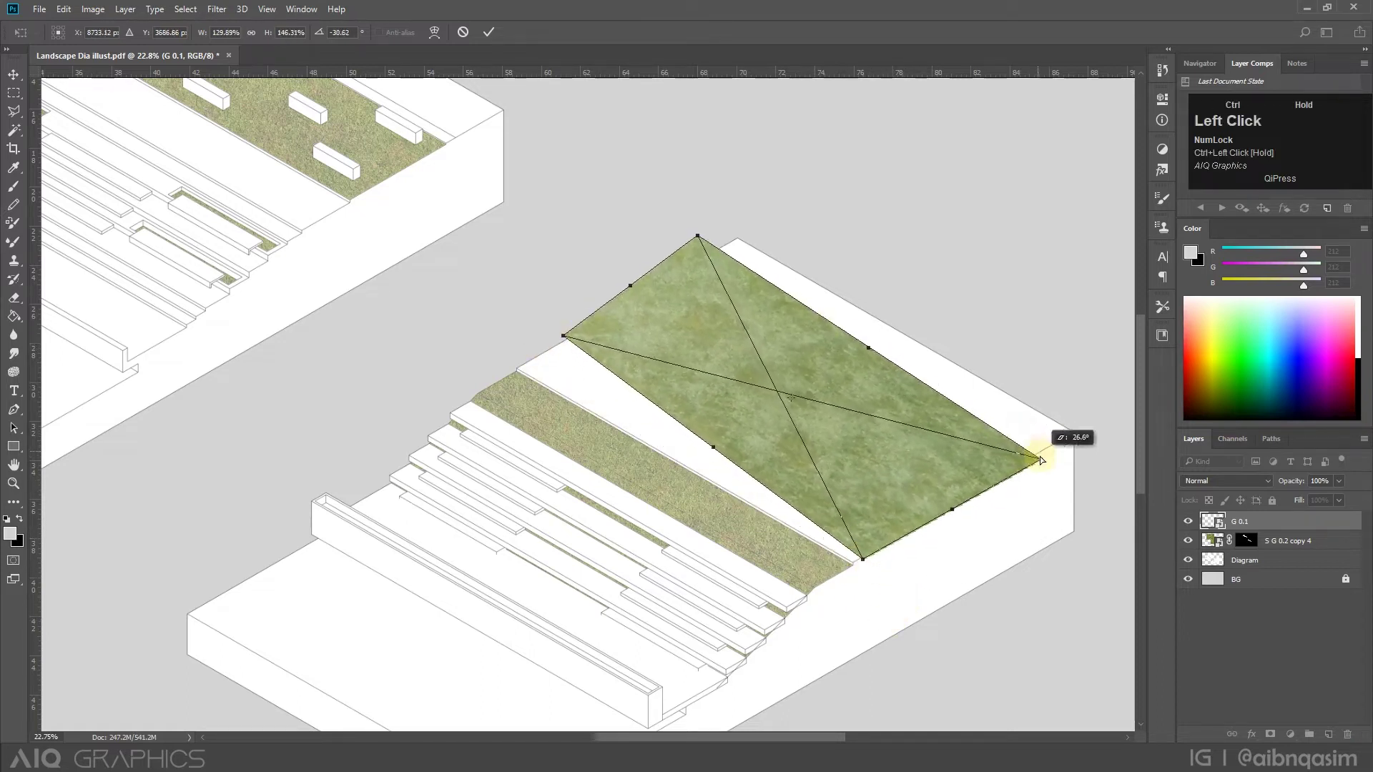
pyautogui.moveTo(698, 235); pyautogui.dragTo(700, 265)
pyautogui.moveTo(861, 562); pyautogui.dragTo(884, 548)
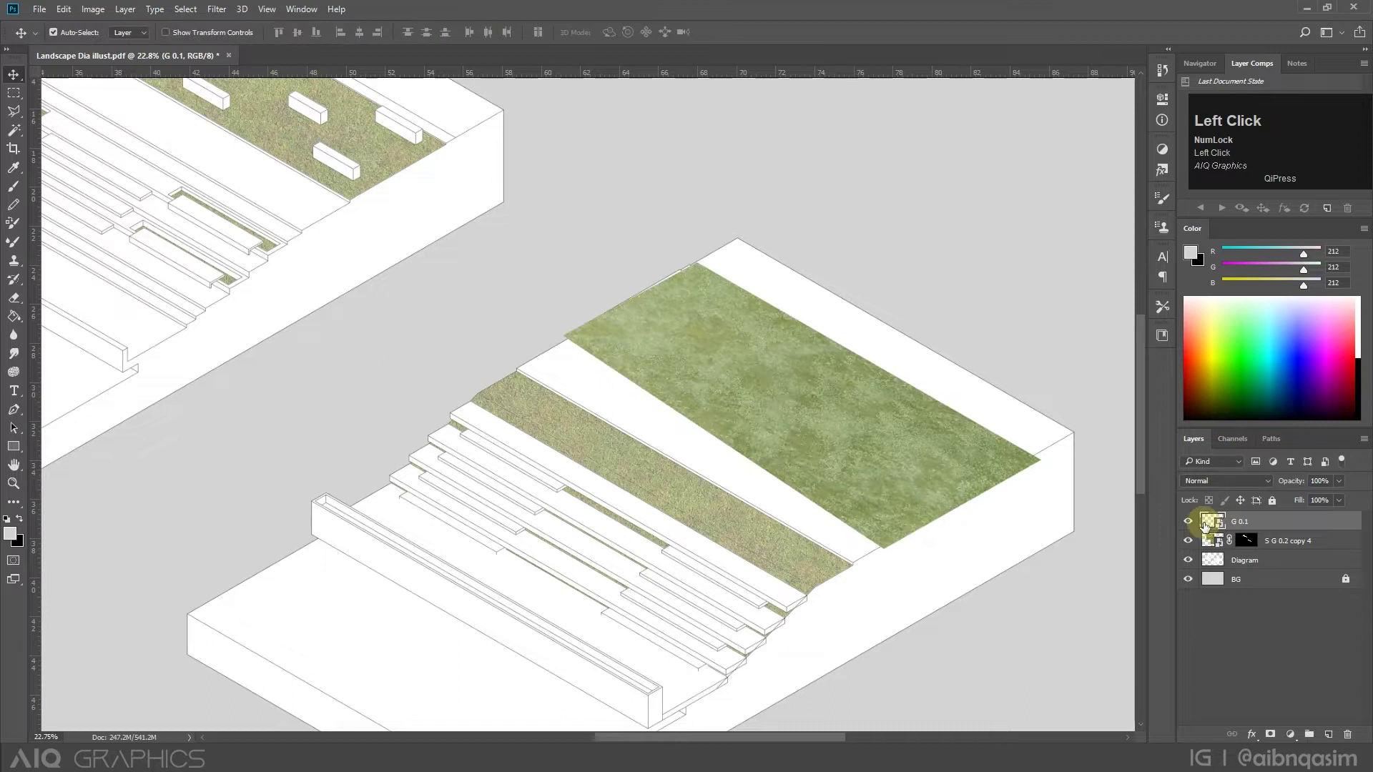
# Mask the G 0.1 texture to the second block's rear planting bed, selected on the Diagram layer, and set its opacity to 61%.
pyautogui.moveTo(1340, 484); pyautogui.dragTo(1291, 497)
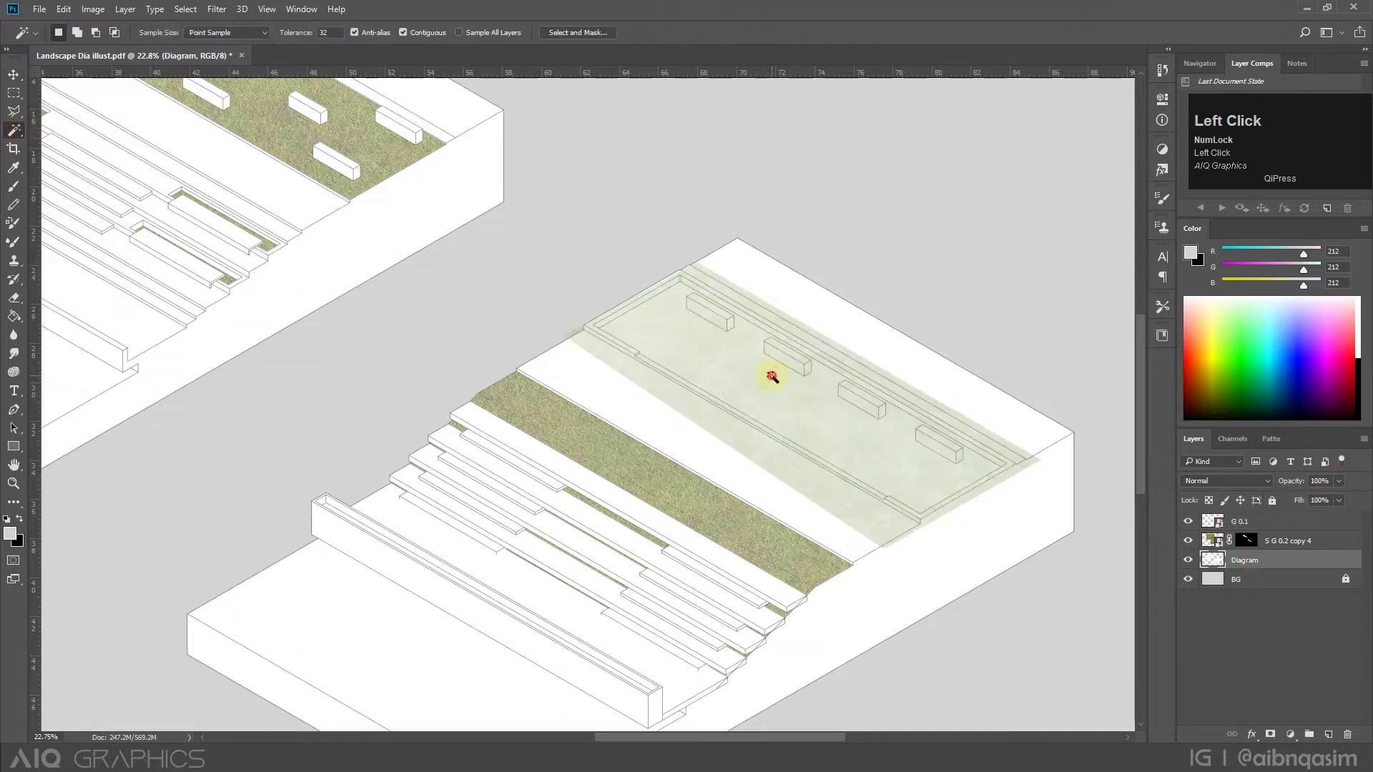
pyautogui.click(1271, 731)
pyautogui.moveTo(1338, 504); pyautogui.dragTo(1341, 501)
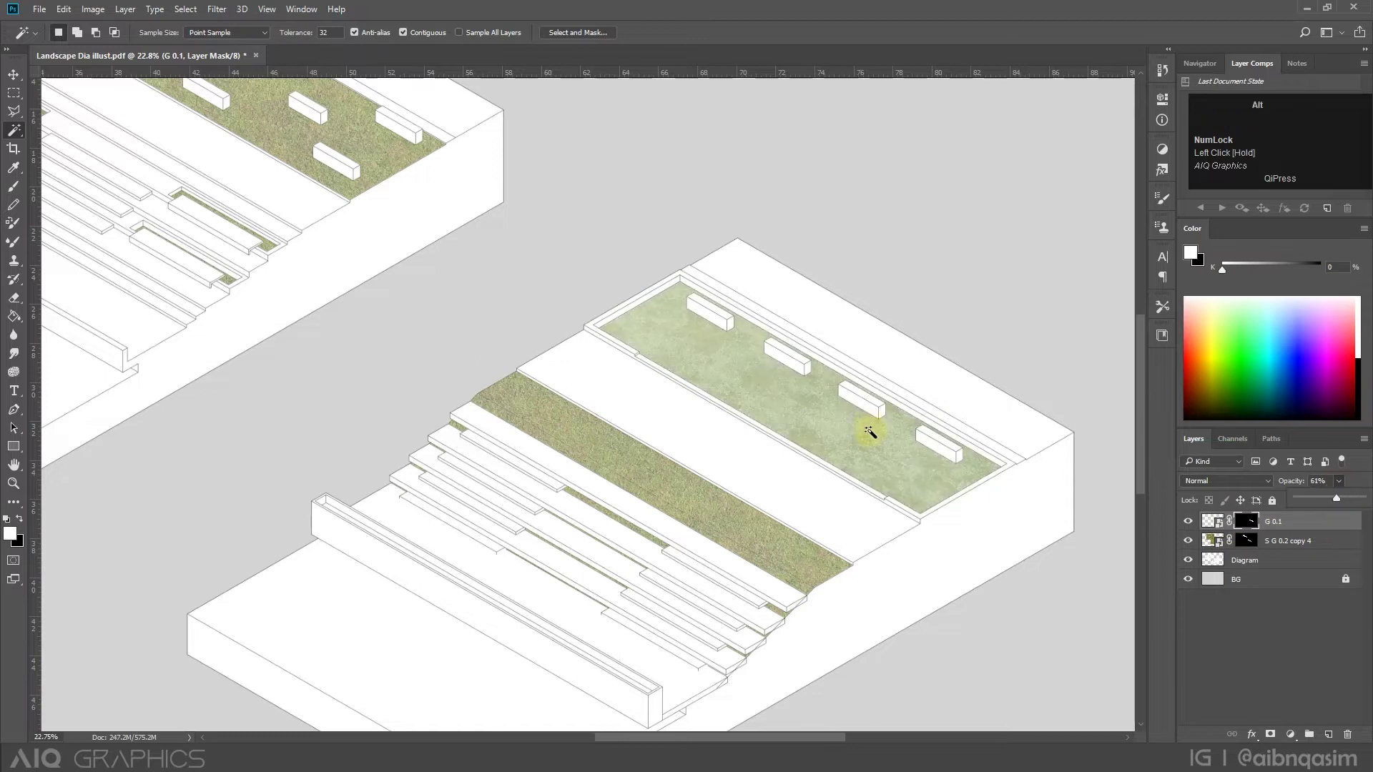
# Fill the top face of the first block's lowest level with a teal Solid Color layer, 75aeb3.
pyautogui.scroll(1, 458, 602)
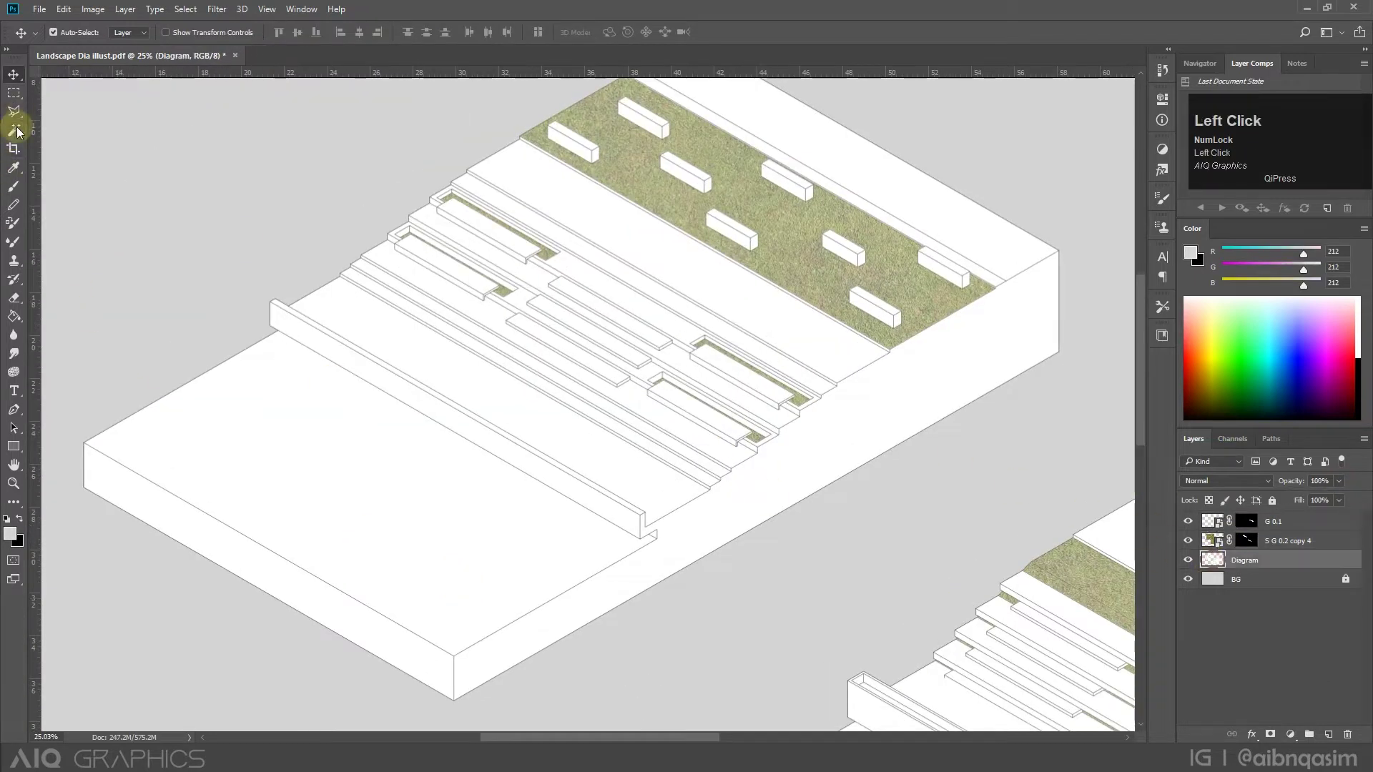
pyautogui.click(1291, 734)
pyautogui.click(1191, 514)
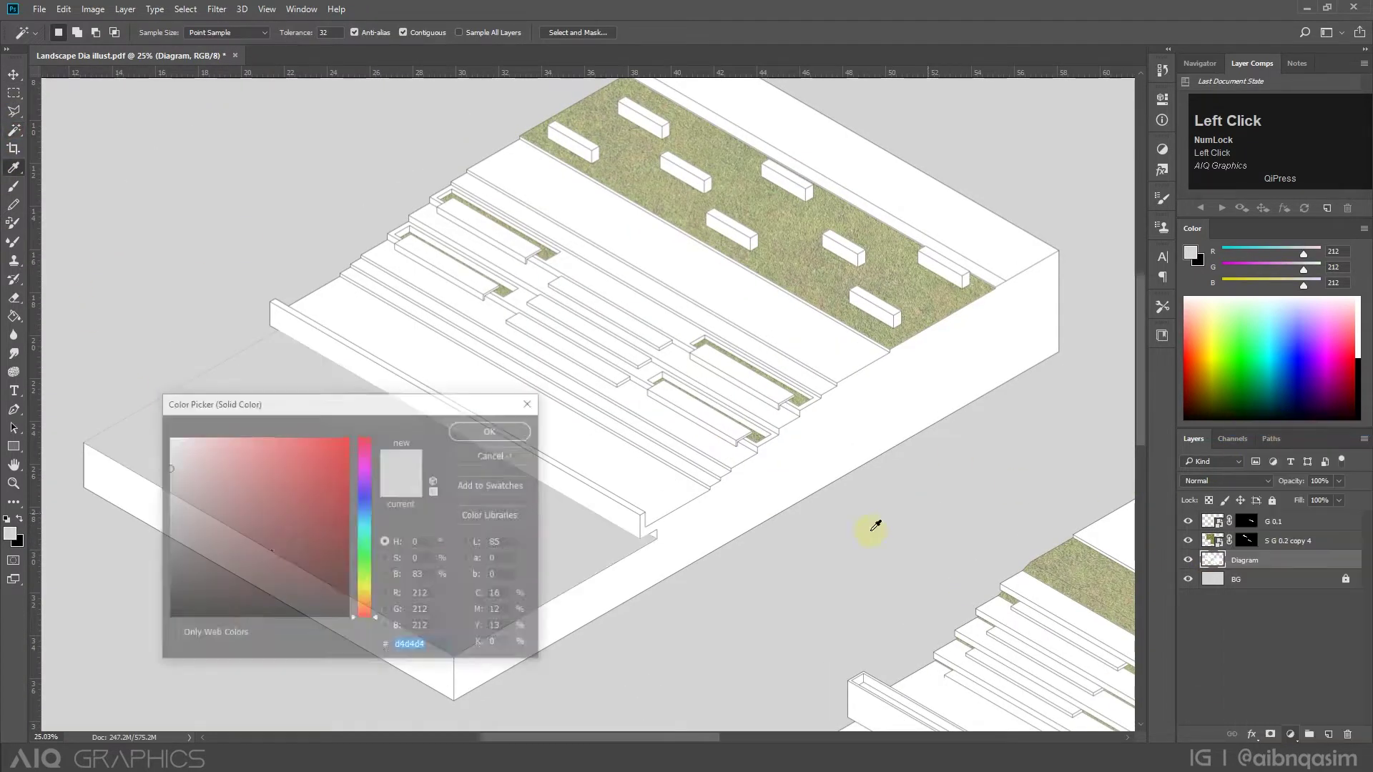
pyautogui.click(361, 525)
pyautogui.click(221, 491)
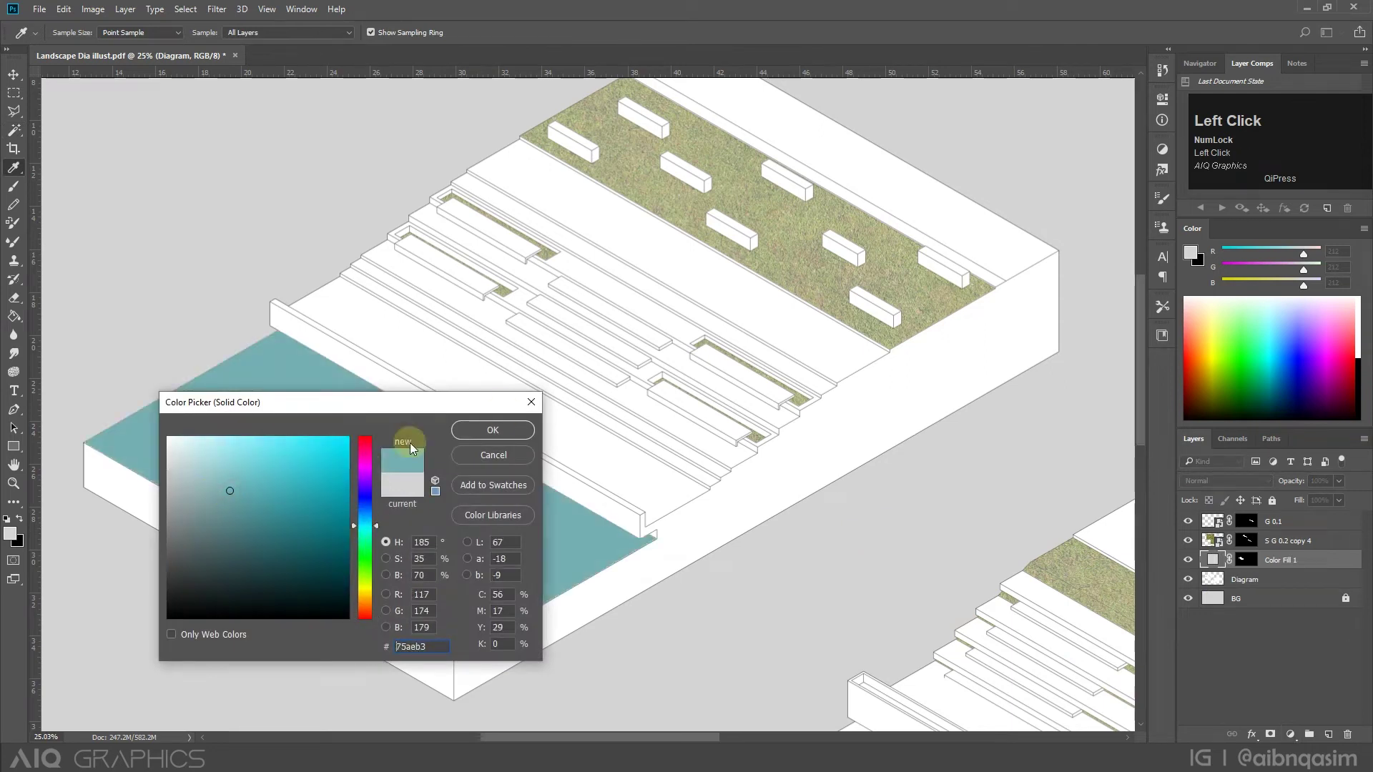
pyautogui.click(492, 430)
# Outline the short side face of the first block's water volume with the Polygonal Lasso and fill it with a darker teal Solid Color.
pyautogui.scroll(1, 535, 551)
pyautogui.scroll(1, 535, 551)
pyautogui.click(14, 111)
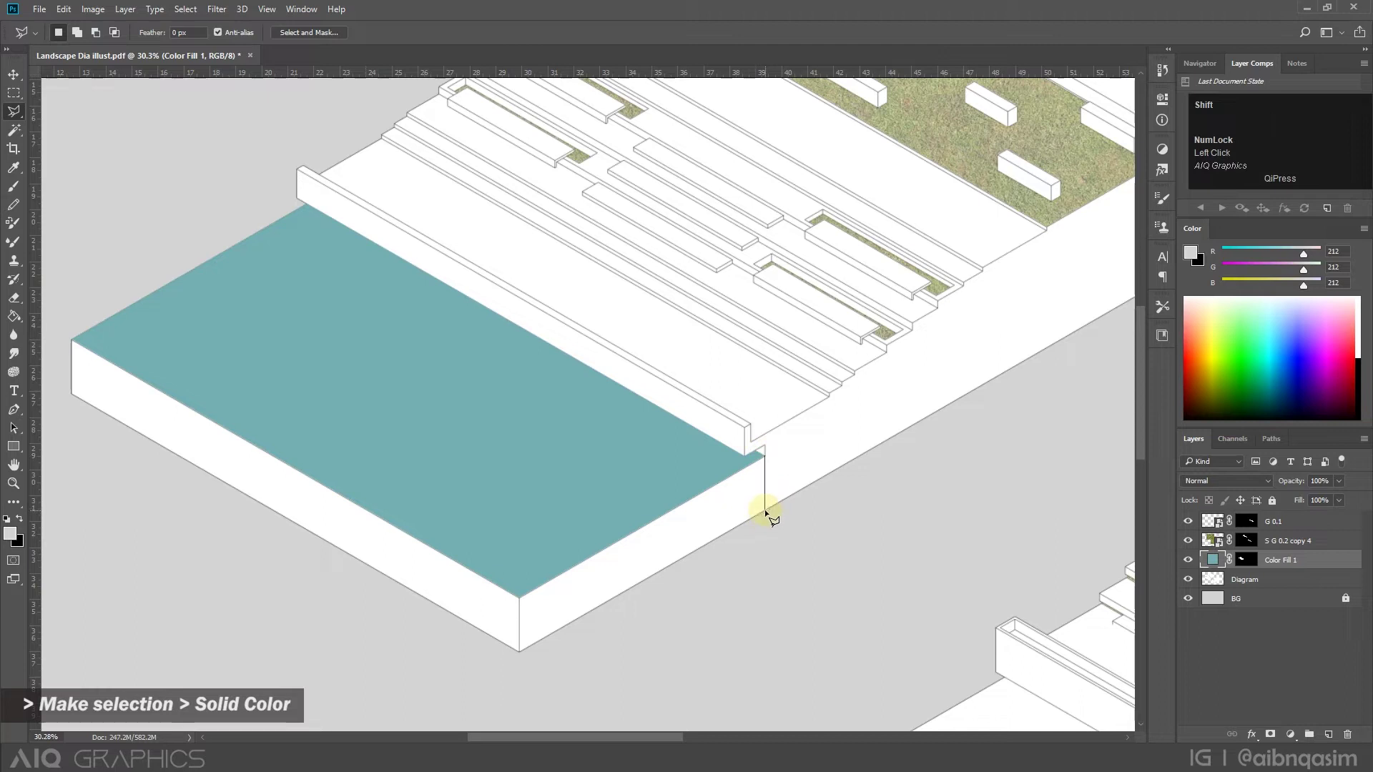
pyautogui.click(768, 457)
pyautogui.scroll(-1, 767, 457)
pyautogui.click(1290, 734)
pyautogui.click(1247, 420)
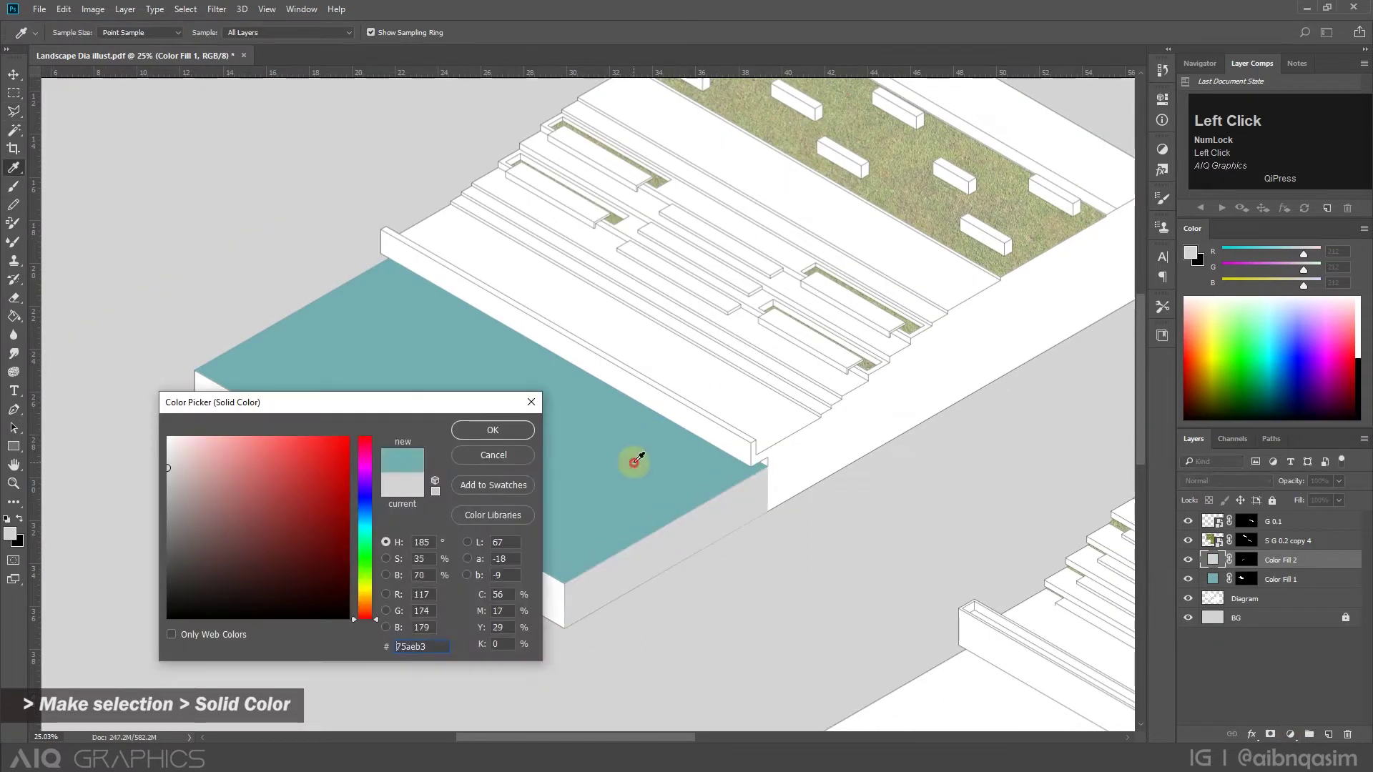
pyautogui.click(234, 511)
pyautogui.click(512, 427)
# Select the long front face of the first block's water volume on the Diagram layer and fill it with Solid Color 4a7a7f.
pyautogui.click(564, 628)
pyautogui.click(195, 414)
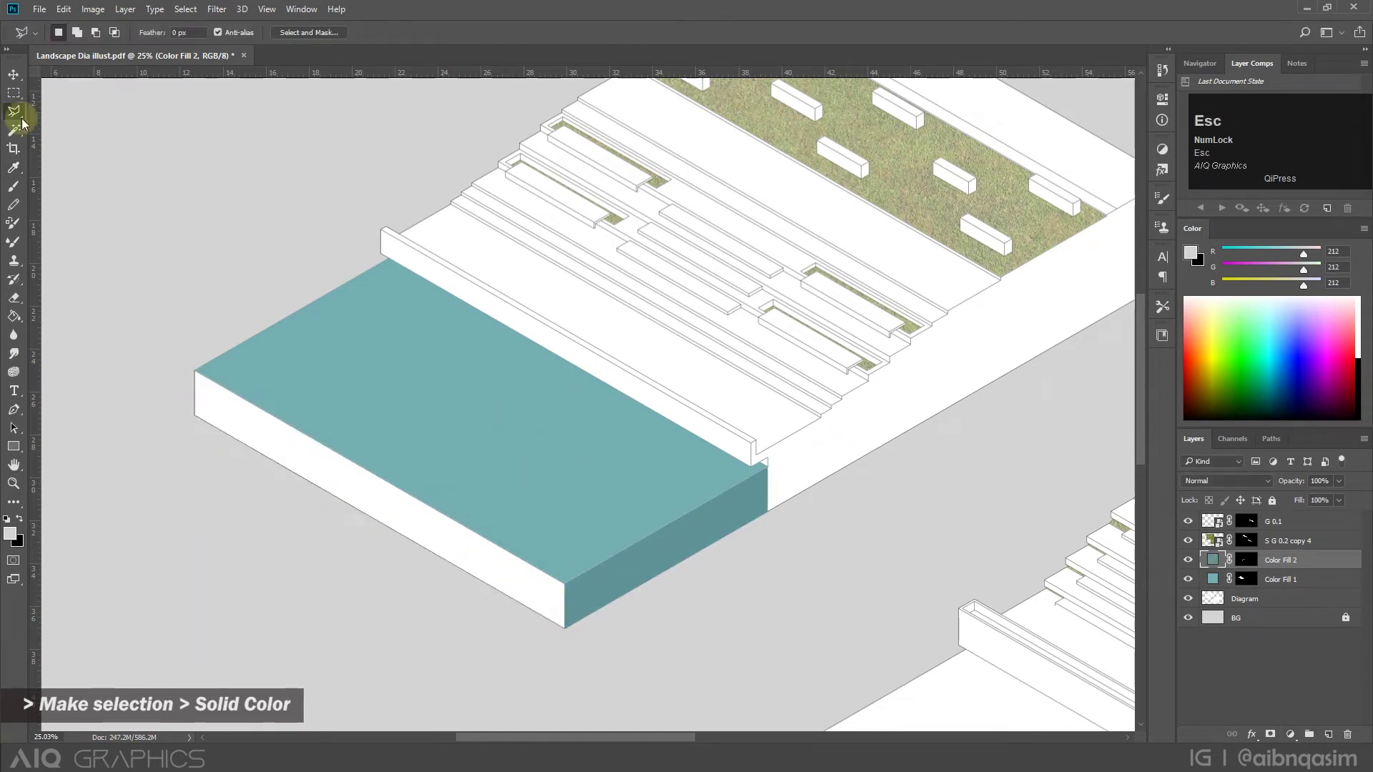
pyautogui.click(17, 128)
pyautogui.click(1238, 600)
pyautogui.click(427, 541)
pyautogui.click(1291, 734)
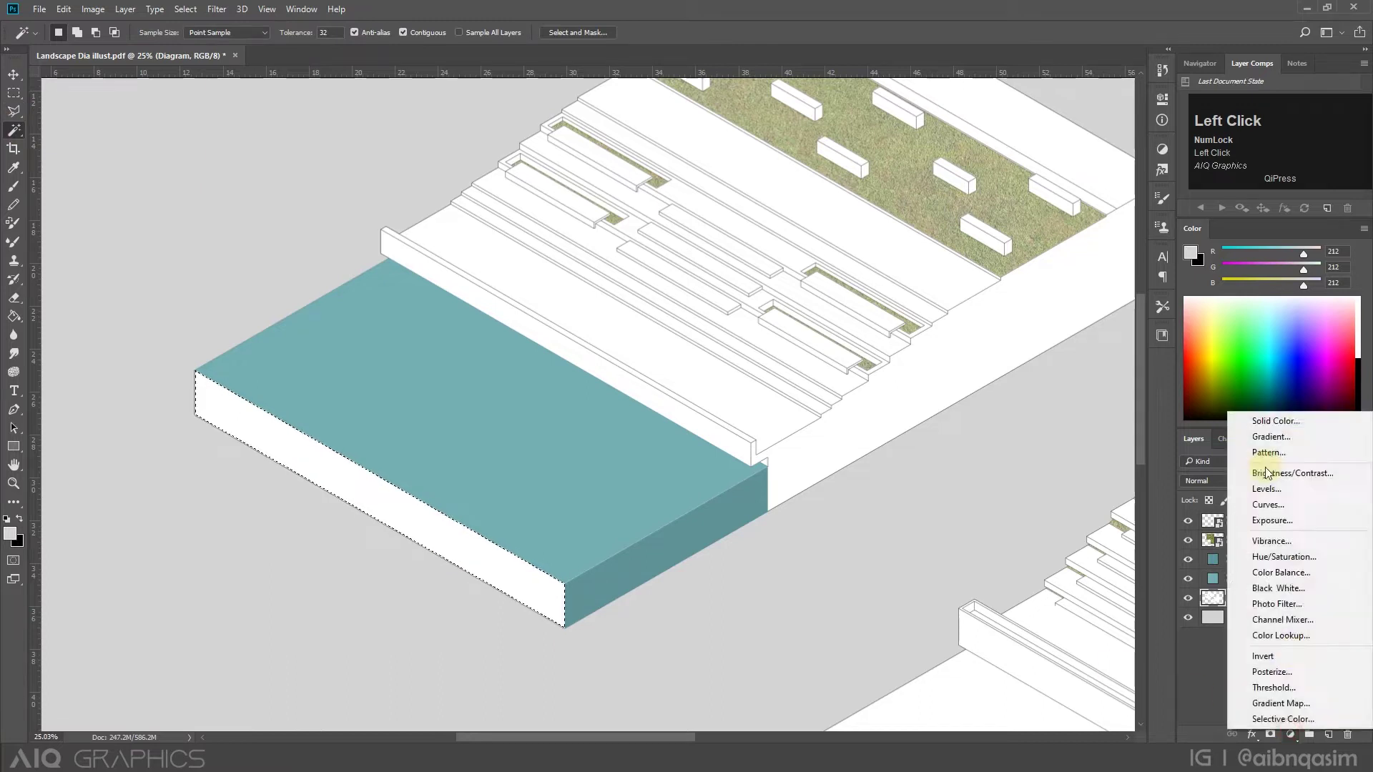
pyautogui.click(1272, 420)
pyautogui.click(690, 544)
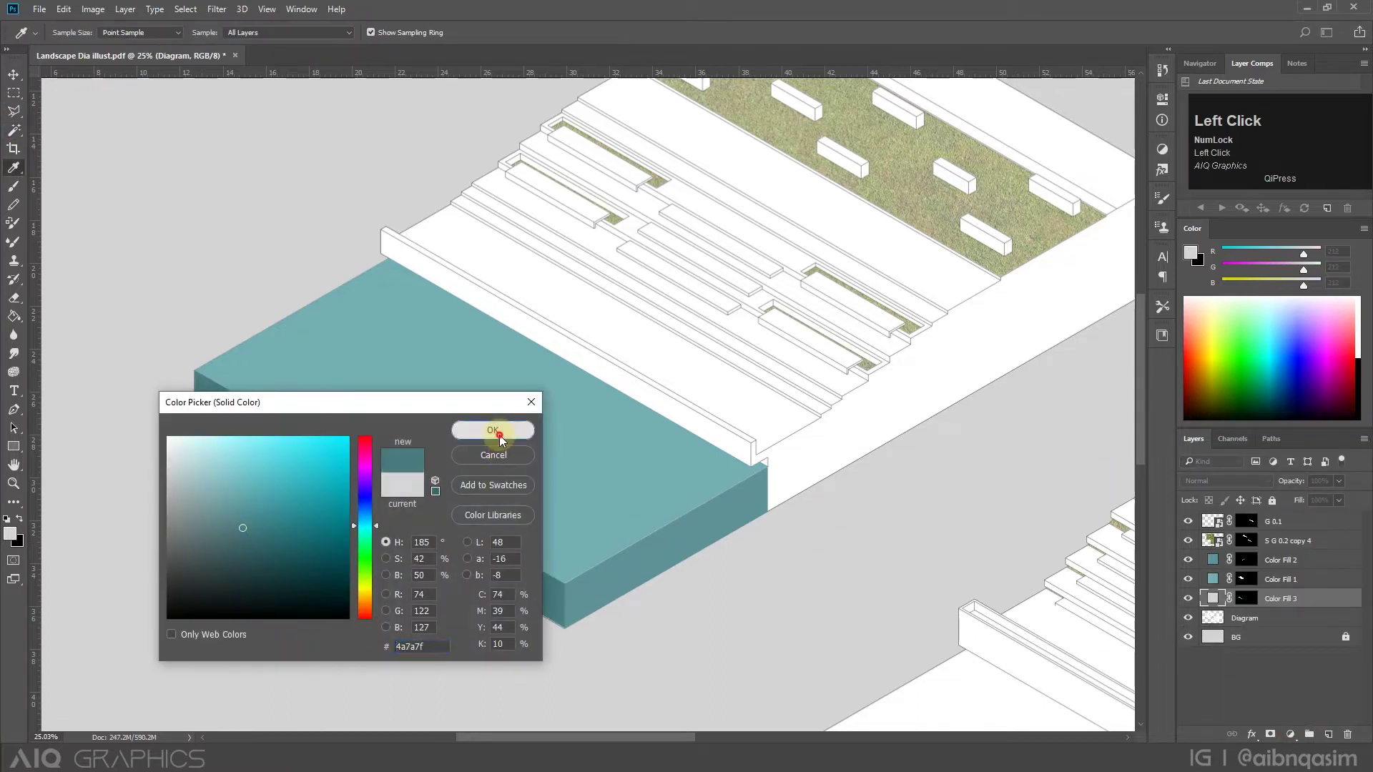
pyautogui.click(499, 438)
# Fill the top and long front faces of the second block's water level with Solid Colors sampled from the first block's matching faces.
pyautogui.scroll(5, 521, 490)
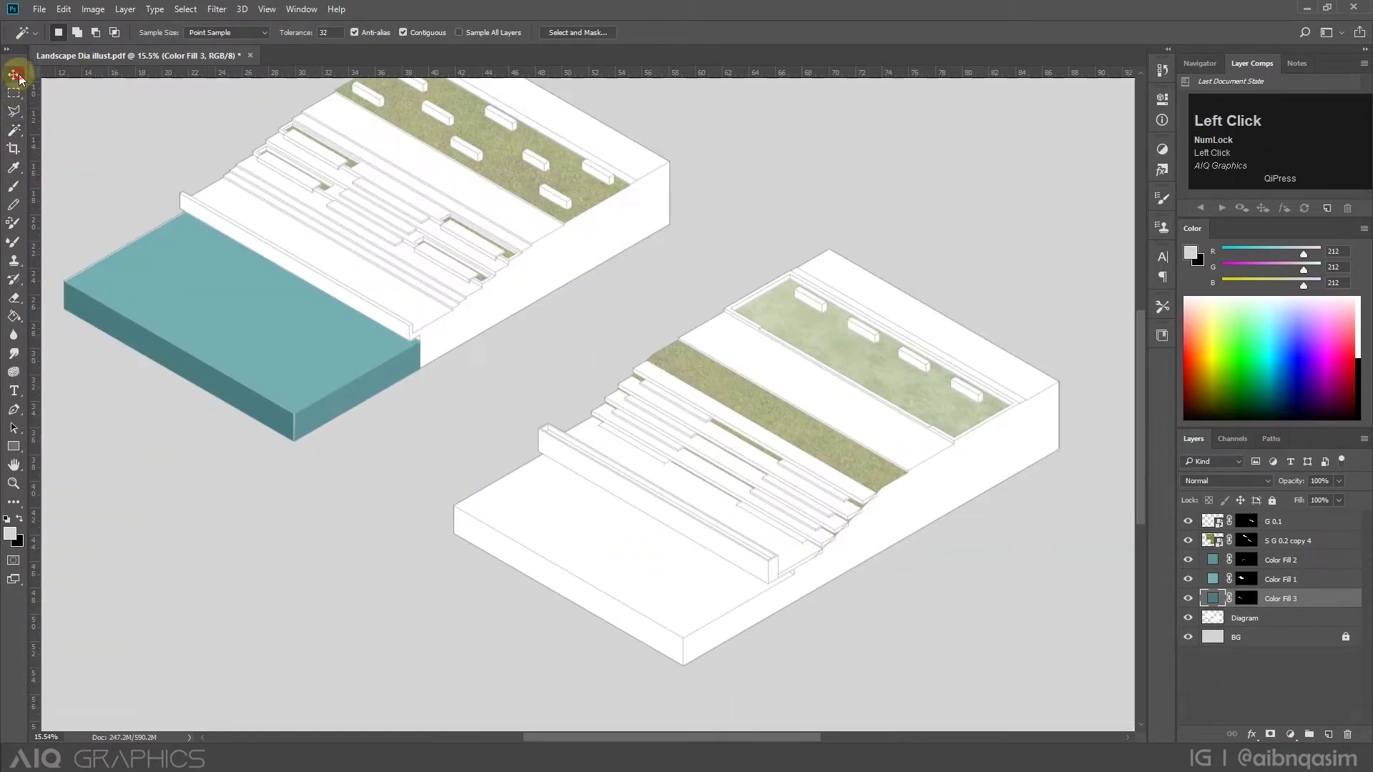
pyautogui.click(1290, 734)
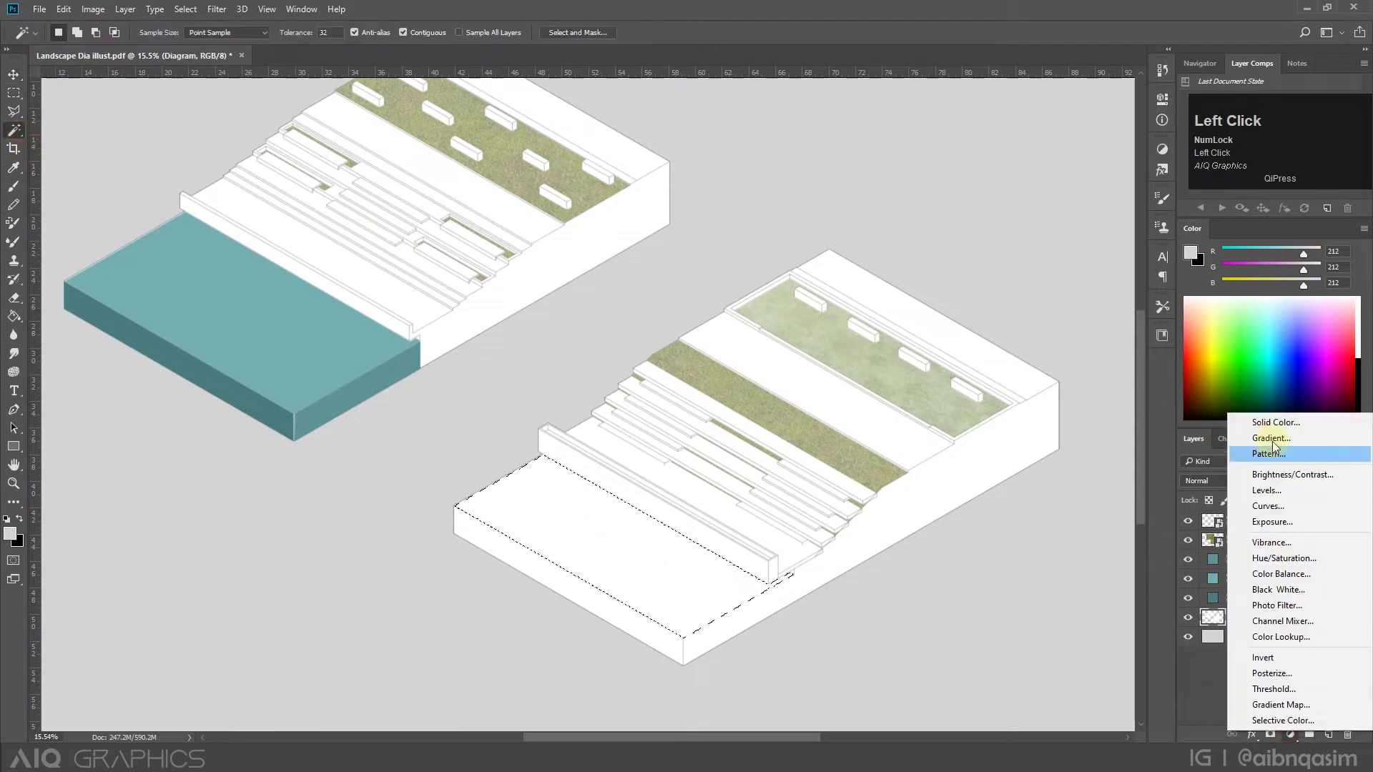
pyautogui.click(1259, 419)
pyautogui.click(270, 315)
pyautogui.click(491, 426)
pyautogui.click(1290, 734)
pyautogui.click(1258, 419)
pyautogui.click(215, 372)
pyautogui.click(491, 426)
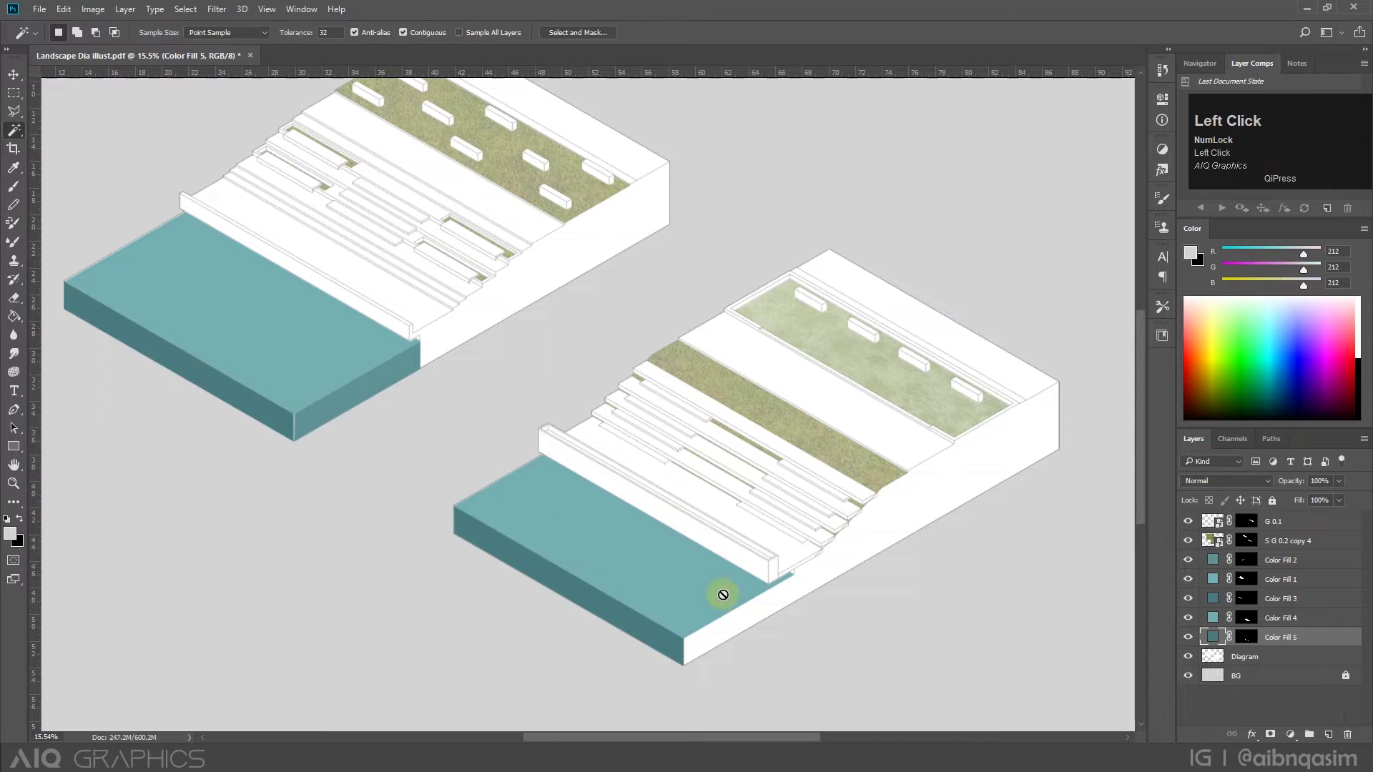
# Outline the short side face of the second block's water volume with the Polygonal Lasso and fill it with a matching teal Solid Color.
pyautogui.scroll(5, 778, 608)
pyautogui.click(1251, 657)
pyautogui.scroll(-3, 580, 423)
pyautogui.click(13, 74)
pyautogui.scroll(-2, 342, 399)
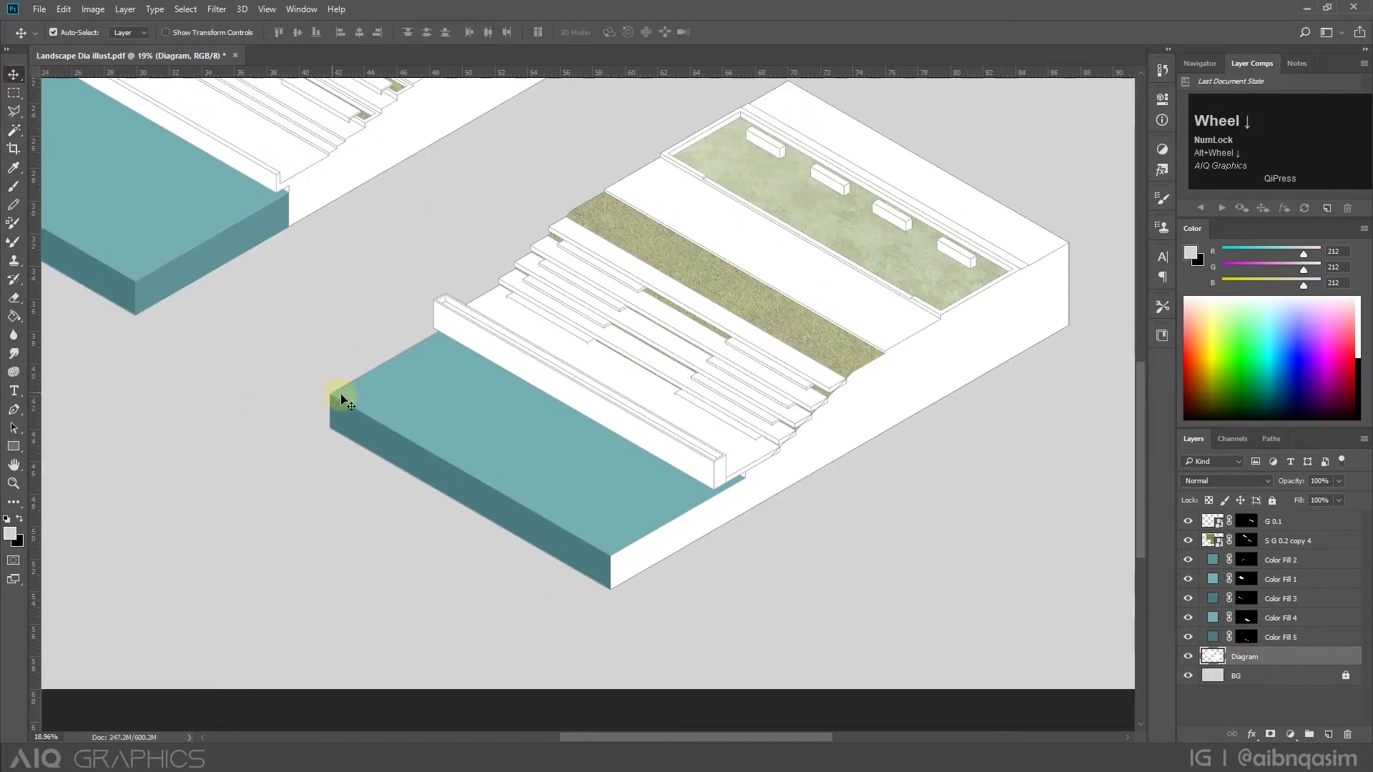
pyautogui.scroll(3, 343, 400)
pyautogui.scroll(1, 790, 499)
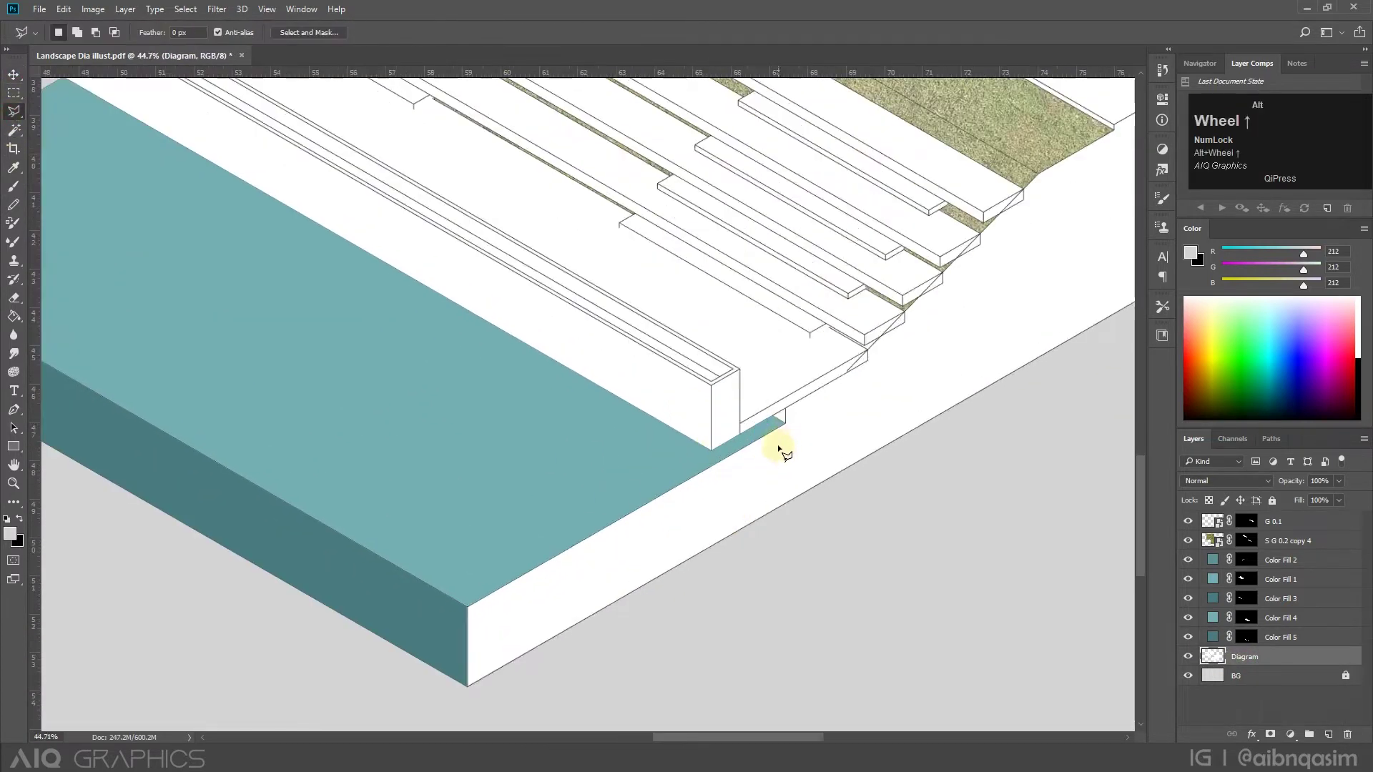
pyautogui.click(469, 608)
pyautogui.doubleClick(786, 423)
pyautogui.scroll(-3, 1004, 590)
pyautogui.click(1289, 734)
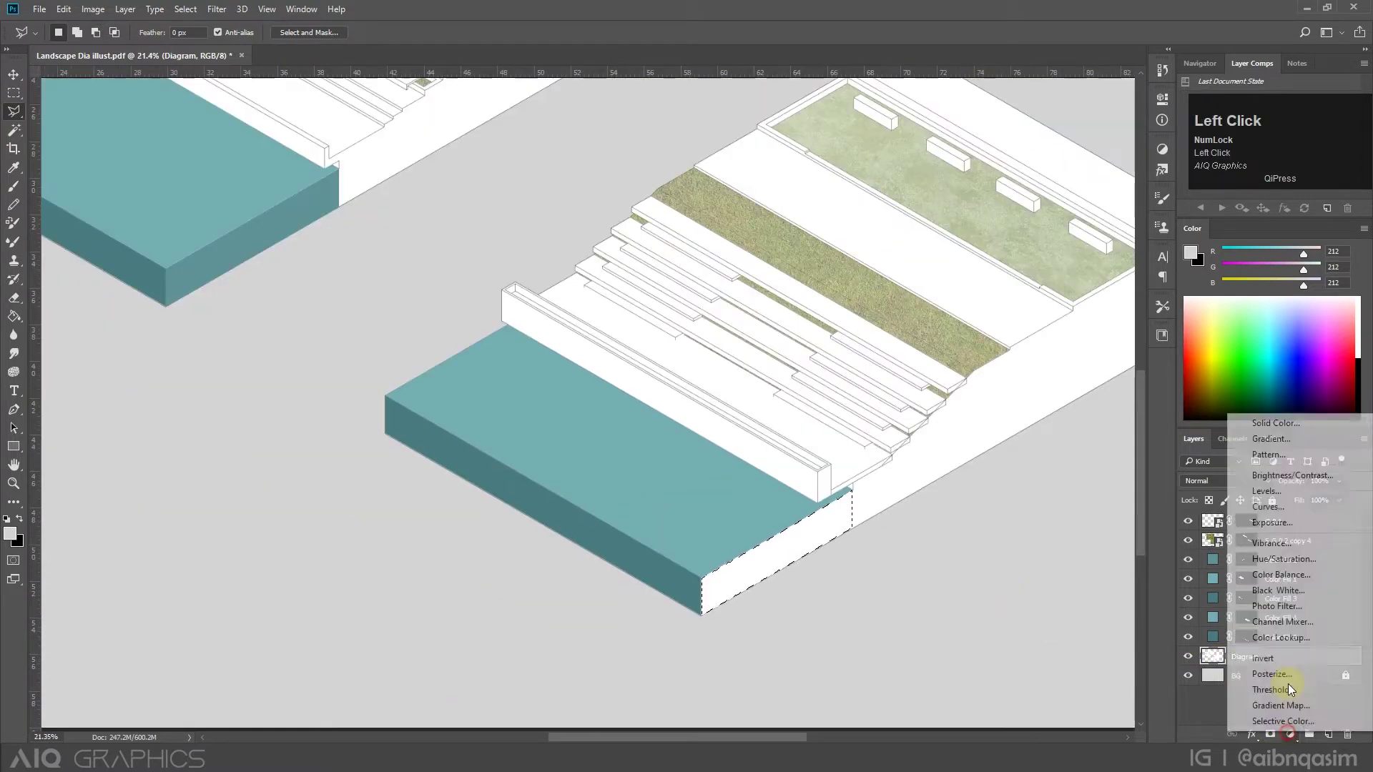
pyautogui.click(1289, 683)
pyautogui.click(673, 419)
pyautogui.click(490, 426)
# Place the C 0.1.jpg concrete texture from the Solids folder and move its layer to the top of the layer stack.
pyautogui.scroll(-2, 644, 550)
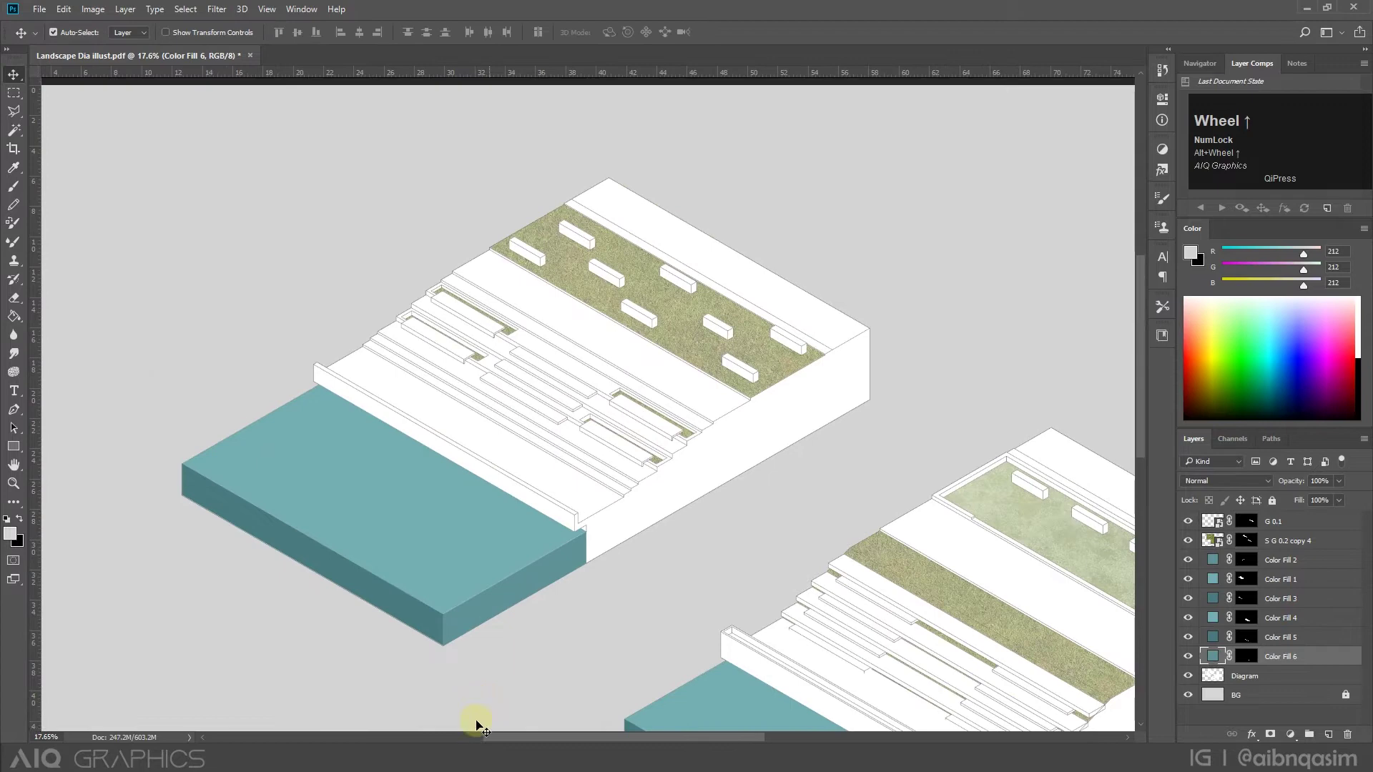
pyautogui.click(461, 743)
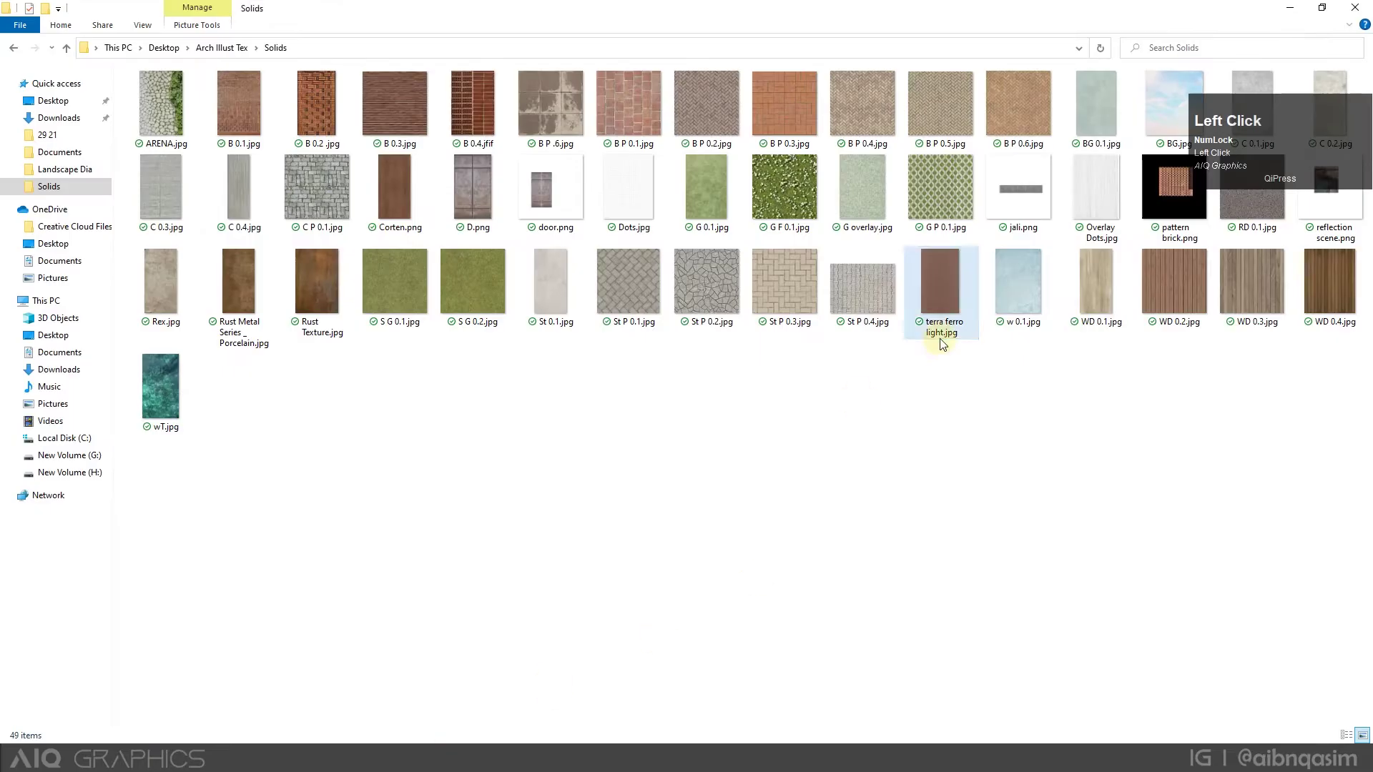
pyautogui.moveTo(1200, 105); pyautogui.dragTo(679, 334)
pyautogui.scroll(-1, 648, 356)
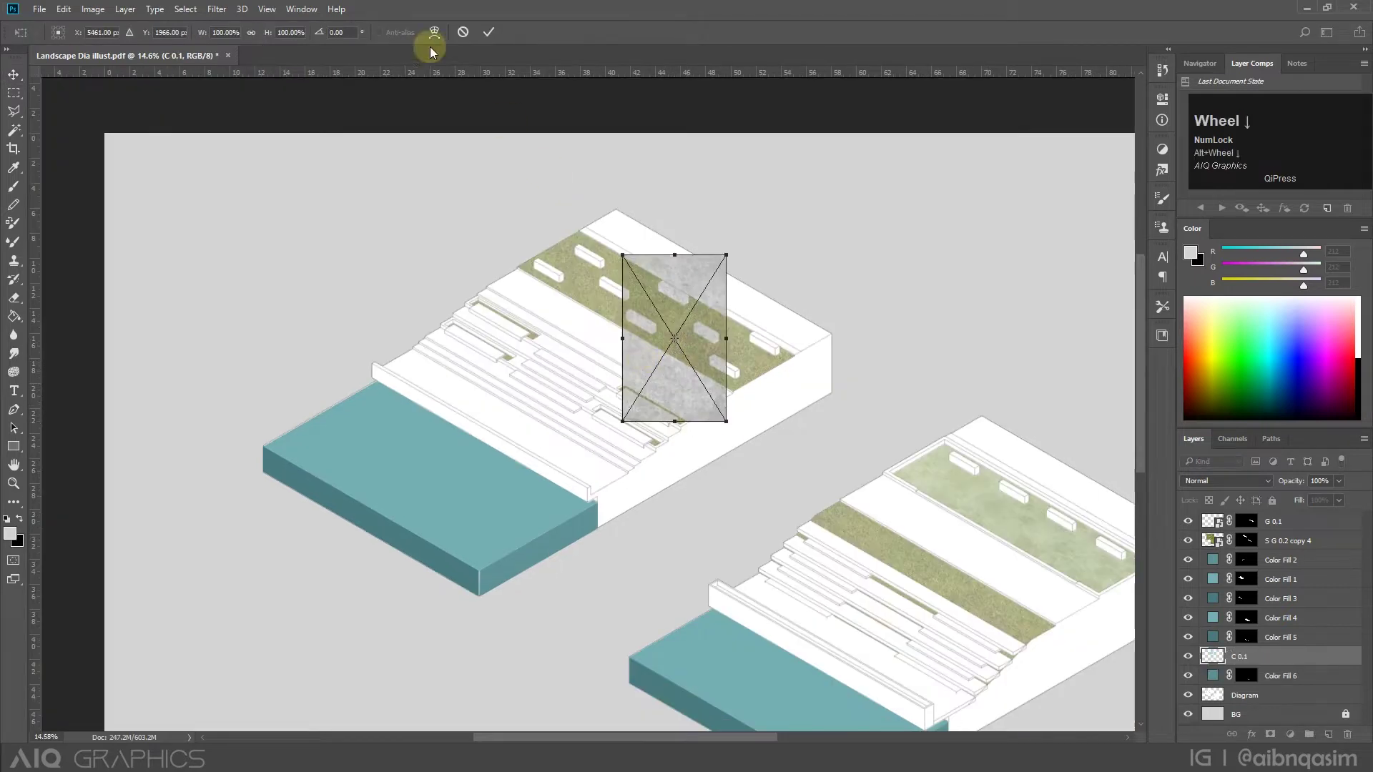
pyautogui.click(486, 29)
pyautogui.moveTo(1315, 510); pyautogui.dragTo(1313, 515)
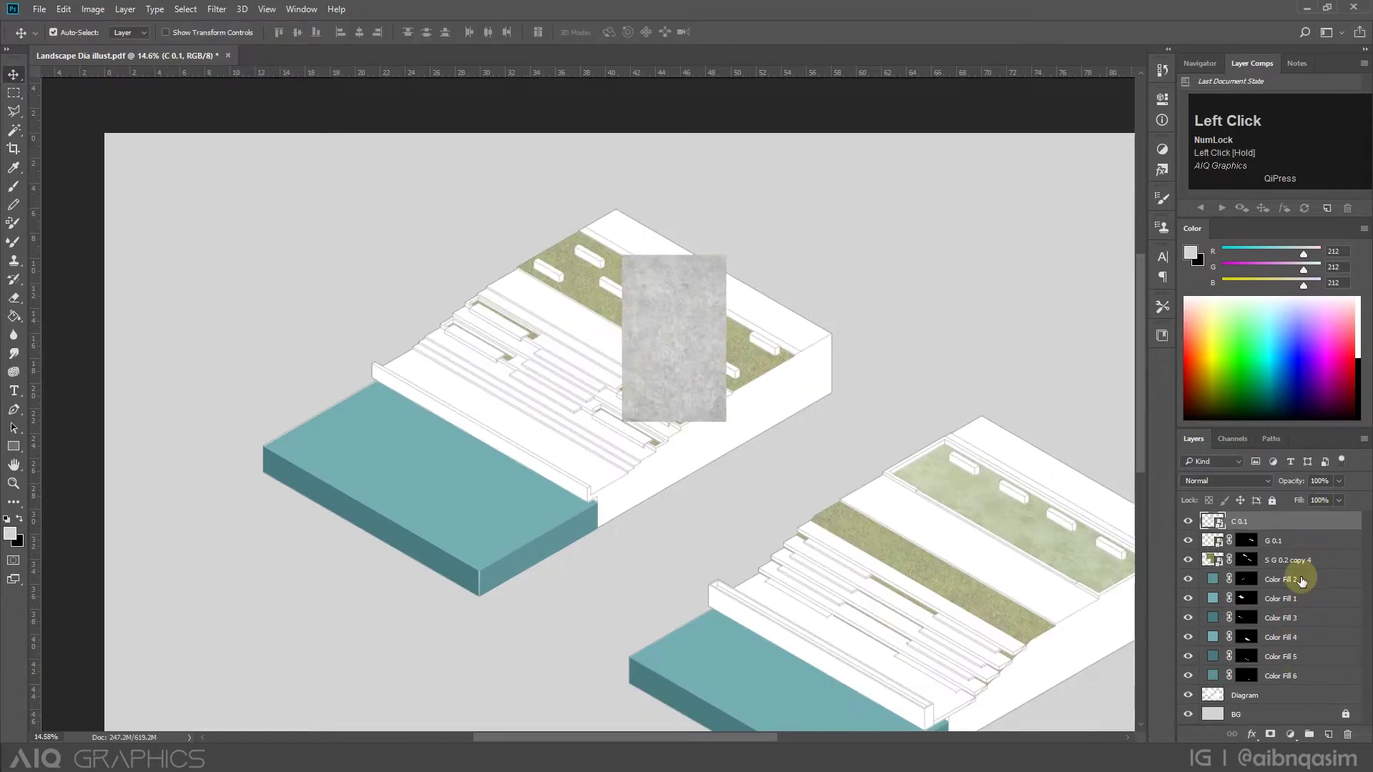
# Group the six Color Fill layers and name the group "water solid".
pyautogui.click(1301, 579)
pyautogui.keyDown('shift'); pyautogui.click(1298, 679); pyautogui.keyUp('shift')
pyautogui.rightClick(1299, 673)
pyautogui.click(1295, 667)
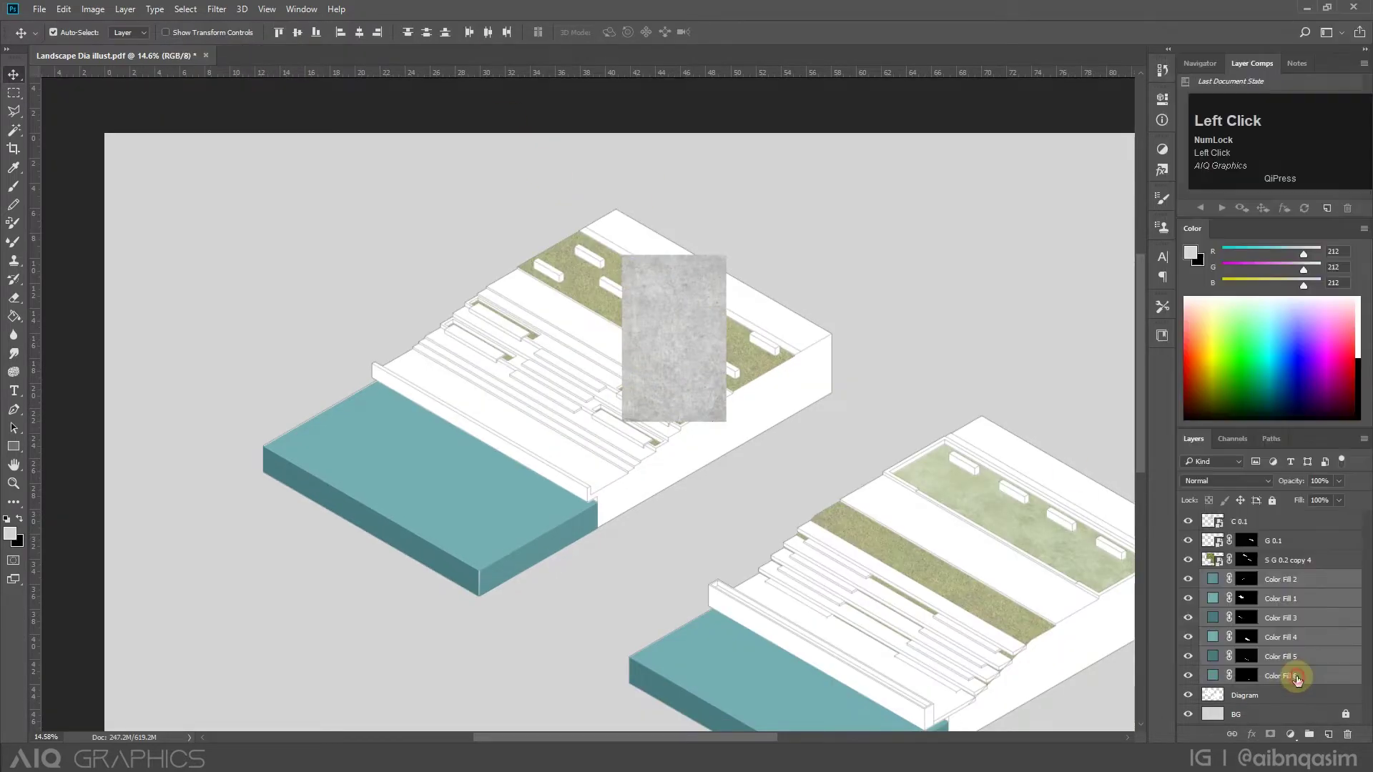
pyautogui.hotkey('ctrl', 'g')
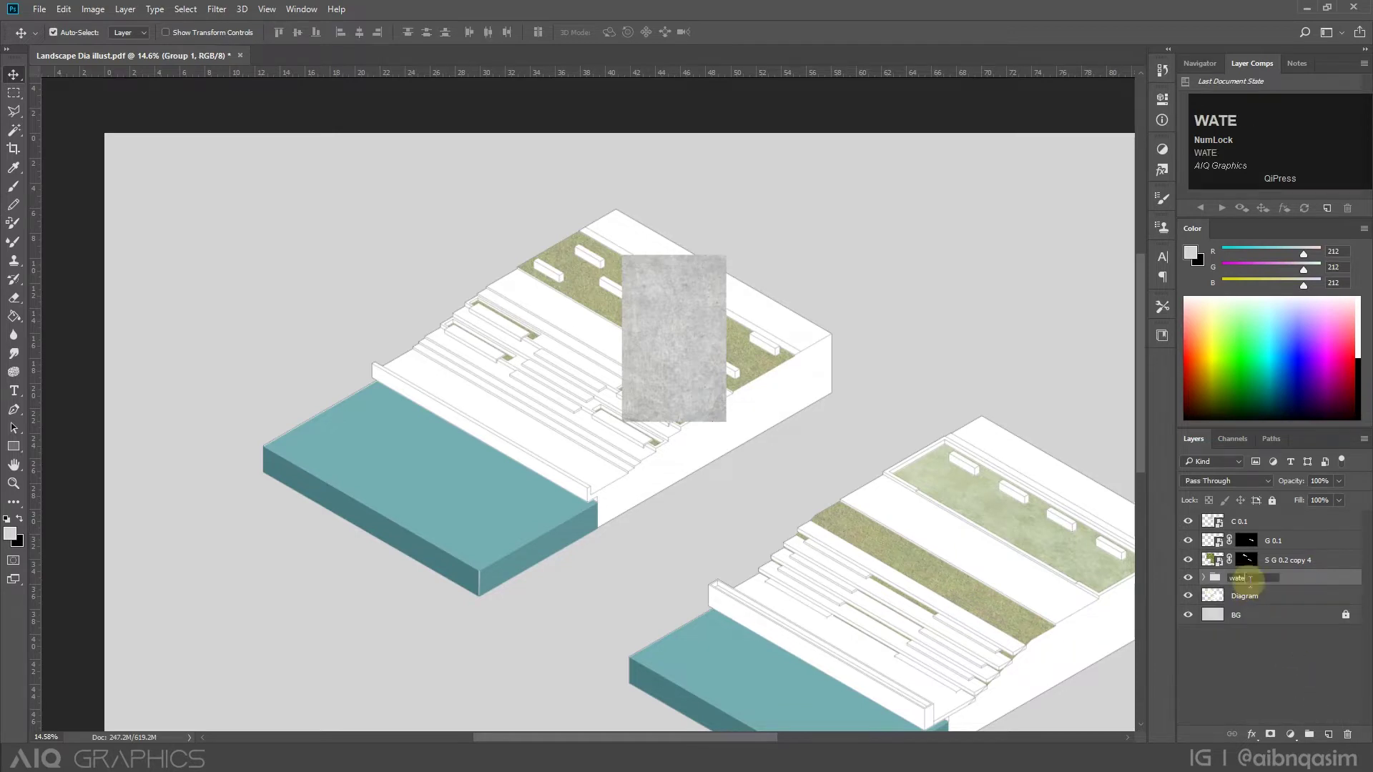
# Group the G 0.1 and S G 0.2 copy 4 layers and name the group "greenscape".
pyautogui.click(1276, 557)
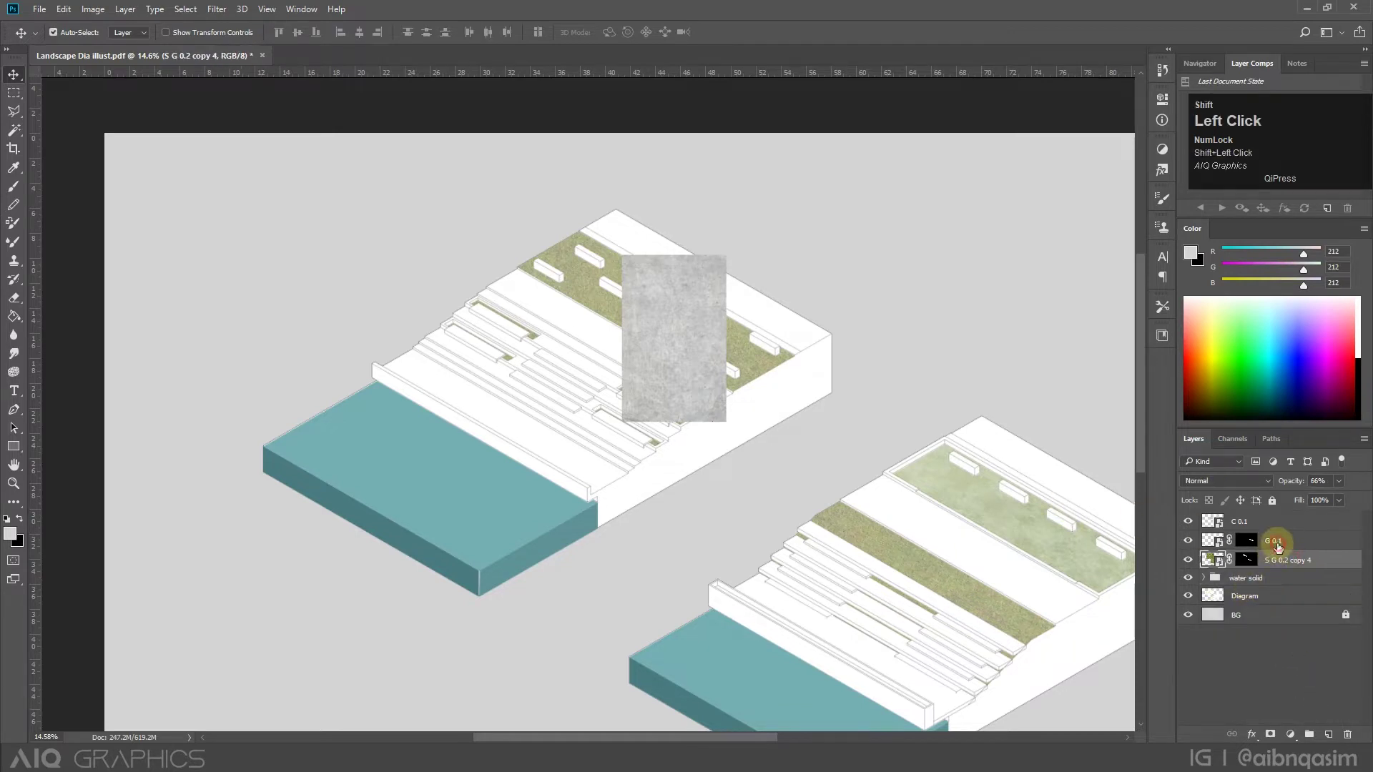
pyautogui.keyDown('shift'); pyautogui.click(1277, 546); pyautogui.keyUp('shift')
pyautogui.hotkey('ctrl', 'g')
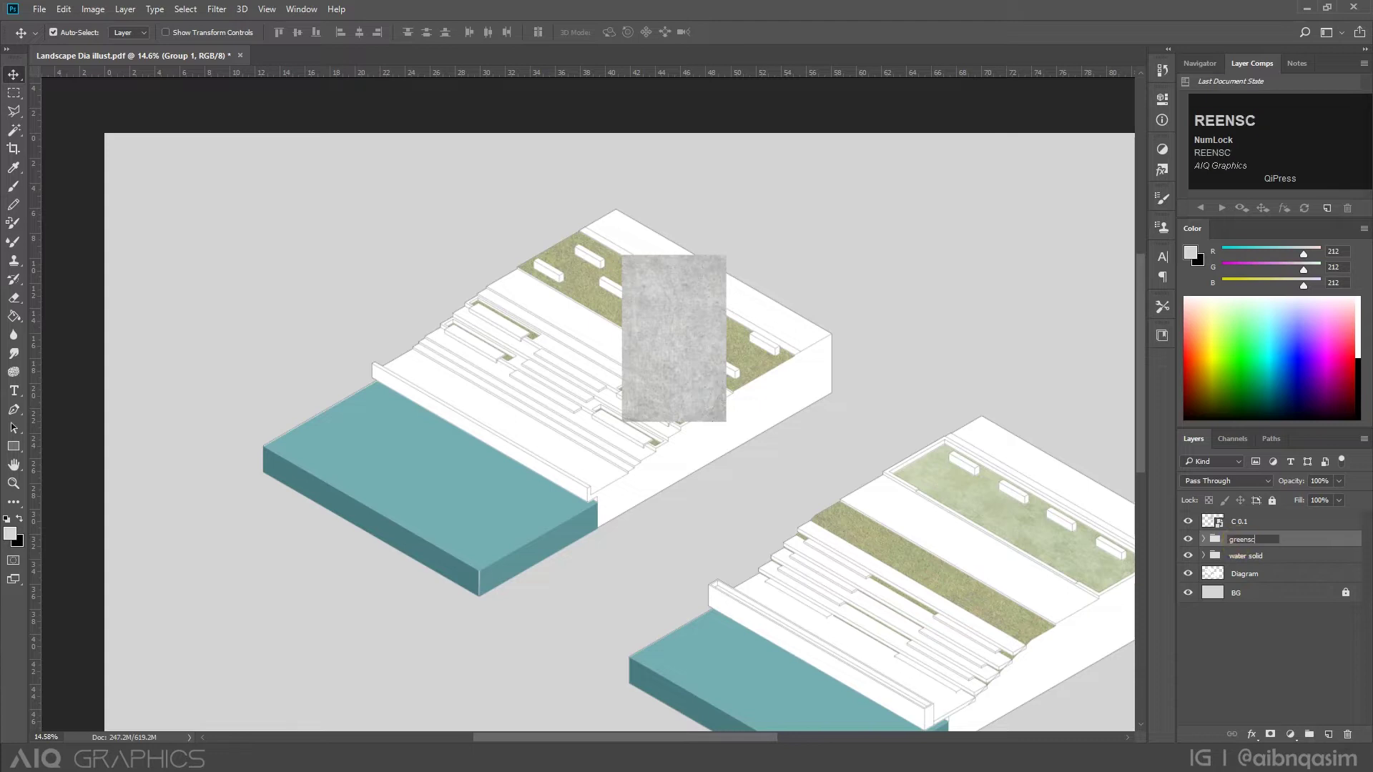
# Position the C 0.1 concrete texture over the first block's rear and duplicate it side by side to widen the coverage.
pyautogui.click(700, 326)
pyautogui.scroll(3, 697, 324)
pyautogui.hotkey('ctrl', 't')
pyautogui.moveTo(736, 454); pyautogui.dragTo(785, 534)
pyautogui.moveTo(705, 401); pyautogui.dragTo(674, 282)
pyautogui.click(497, 32)
pyautogui.hotkey('ctrl', 'z')
pyautogui.moveTo(535, 284); pyautogui.dragTo(629, 277)
pyautogui.moveTo(623, 280); pyautogui.dragTo(808, 289)
pyautogui.moveTo(798, 310); pyautogui.dragTo(792, 313)
# Duplicate the pair of concrete textures over the rear of the second block.
pyautogui.scroll(-1, 793, 313)
pyautogui.keyDown('shift'); pyautogui.click(1258, 541); pyautogui.keyUp('shift')
pyautogui.moveTo(697, 321); pyautogui.dragTo(888, 440)
pyautogui.scroll(-2, 698, 320)
pyautogui.scroll(1, 889, 441)
# Convert the four concrete texture layers into a single smart object.
pyautogui.keyDown('shift'); pyautogui.click(1272, 581); pyautogui.keyUp('shift')
pyautogui.rightClick(1272, 580)
pyautogui.click(1137, 560)
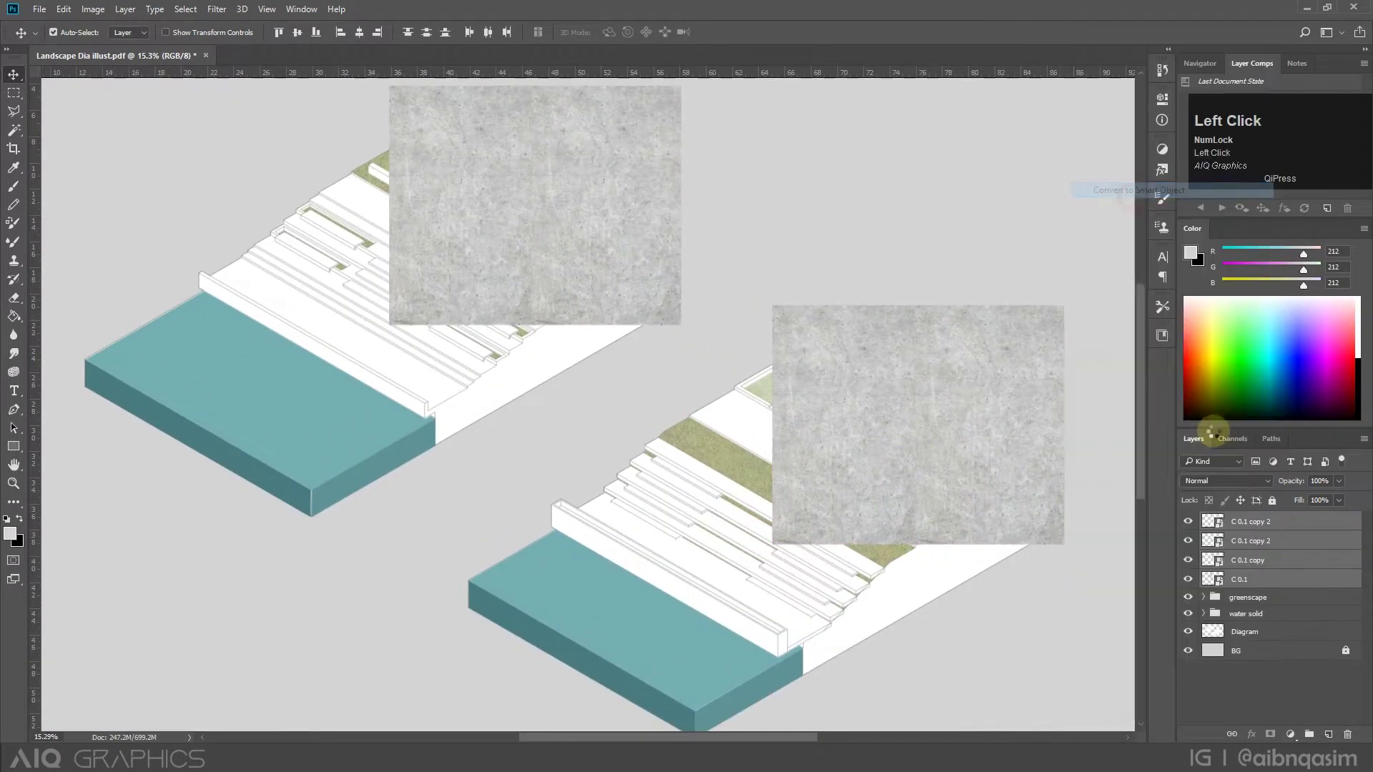
pyautogui.click(1246, 576)
# Lower the concrete layer's opacity to 39% and add a mask from both blocks' rear top strips, selected on the Diagram layer.
pyautogui.click(1305, 520)
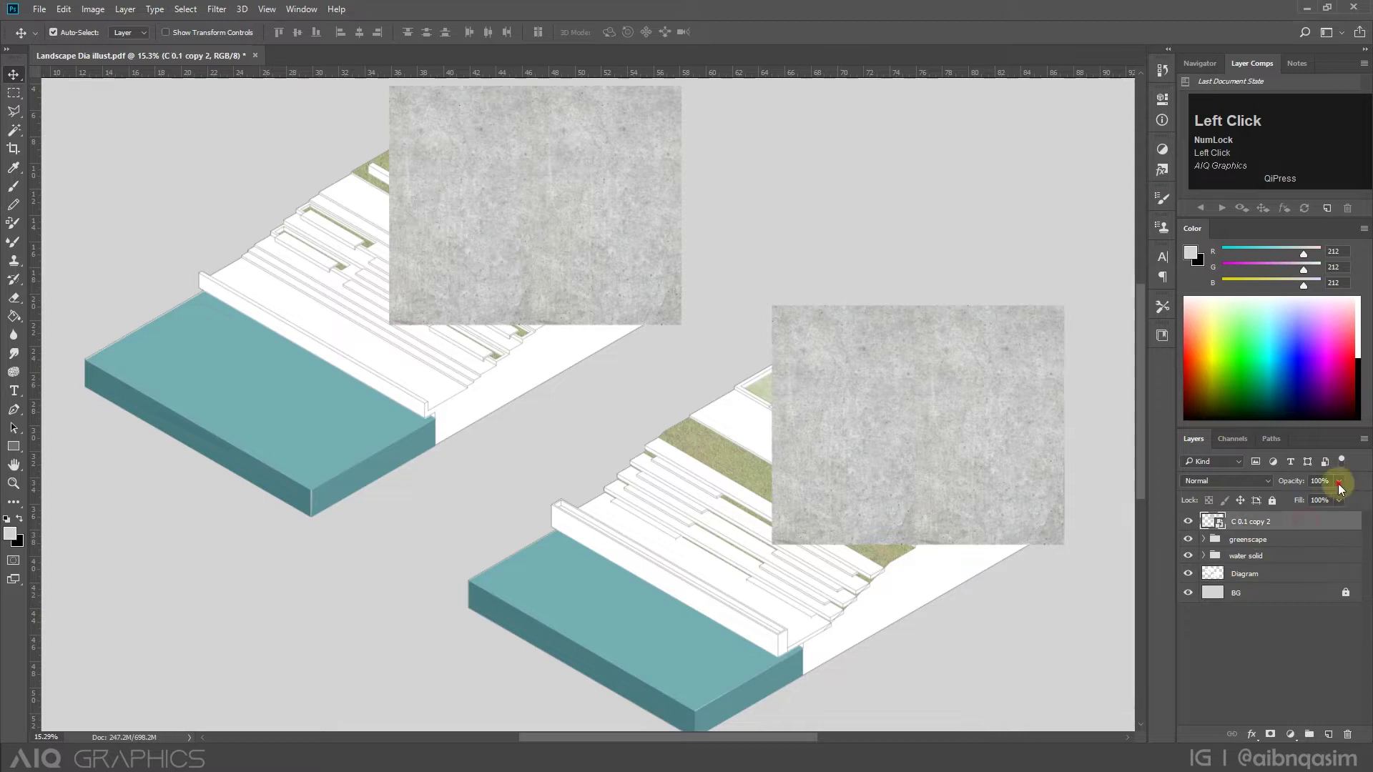
pyautogui.moveTo(1340, 481); pyautogui.dragTo(1281, 493)
pyautogui.click(1263, 577)
pyautogui.click(13, 131)
pyautogui.click(556, 200)
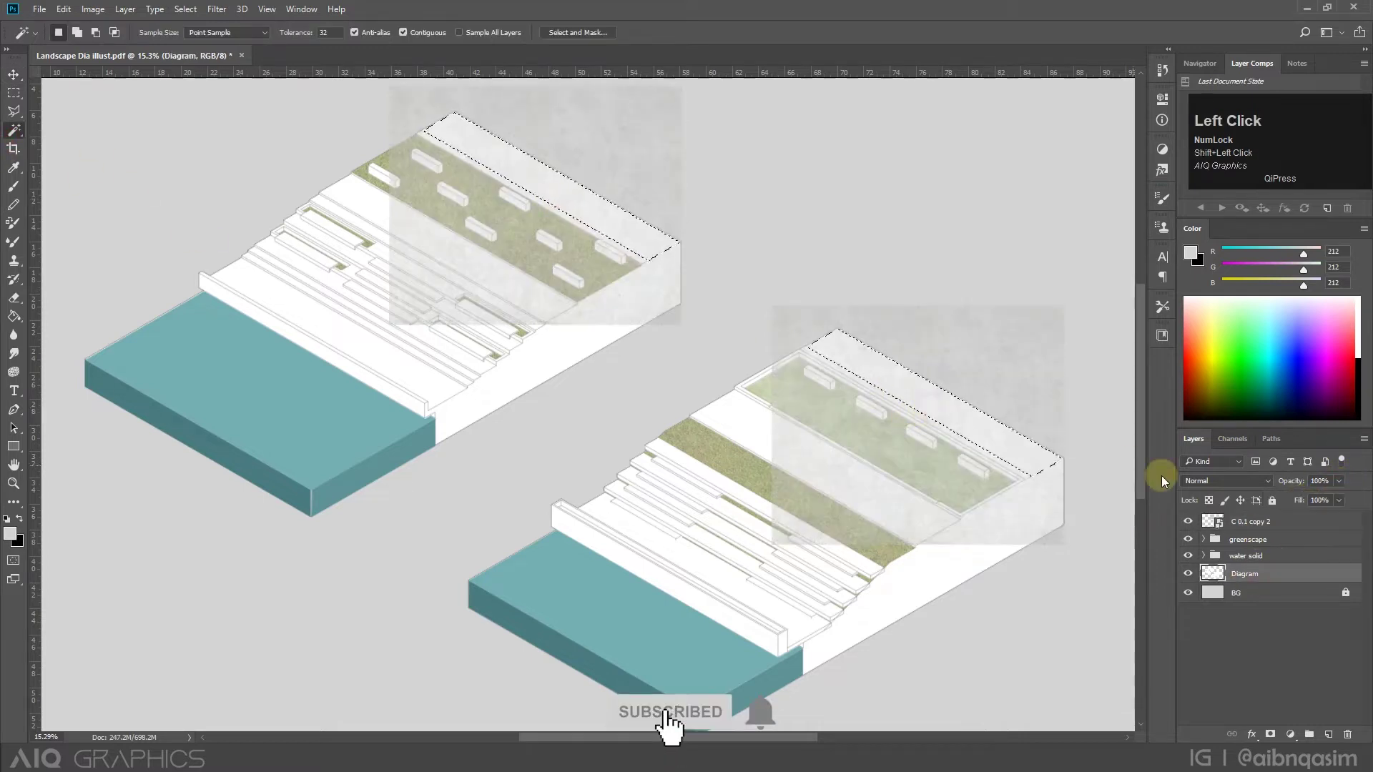
pyautogui.click(1280, 607)
pyautogui.click(1240, 526)
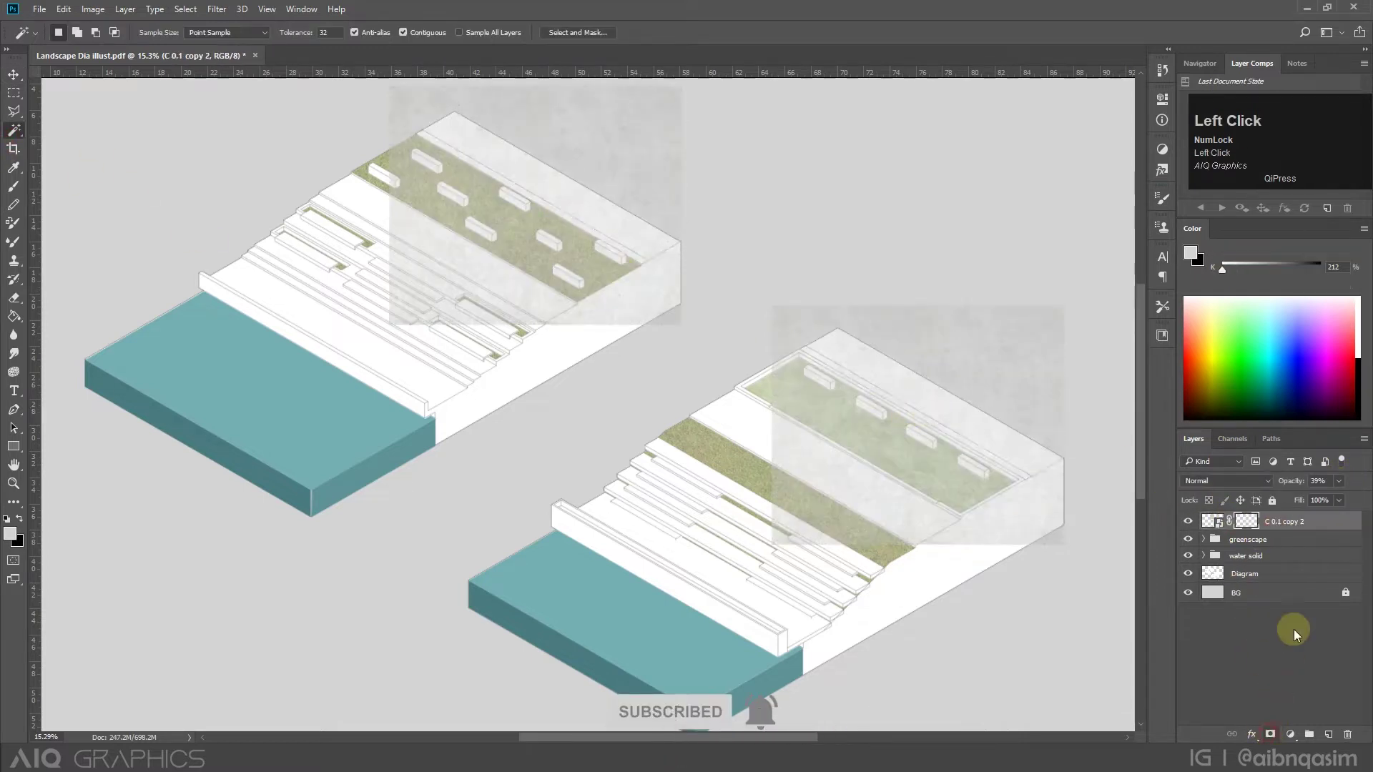
# Apply the selection as the concrete layer's mask at 83% opacity and darken that layer with a clipped Levels adjustment.
pyautogui.click(1270, 734)
pyautogui.moveTo(1337, 483); pyautogui.dragTo(1344, 501)
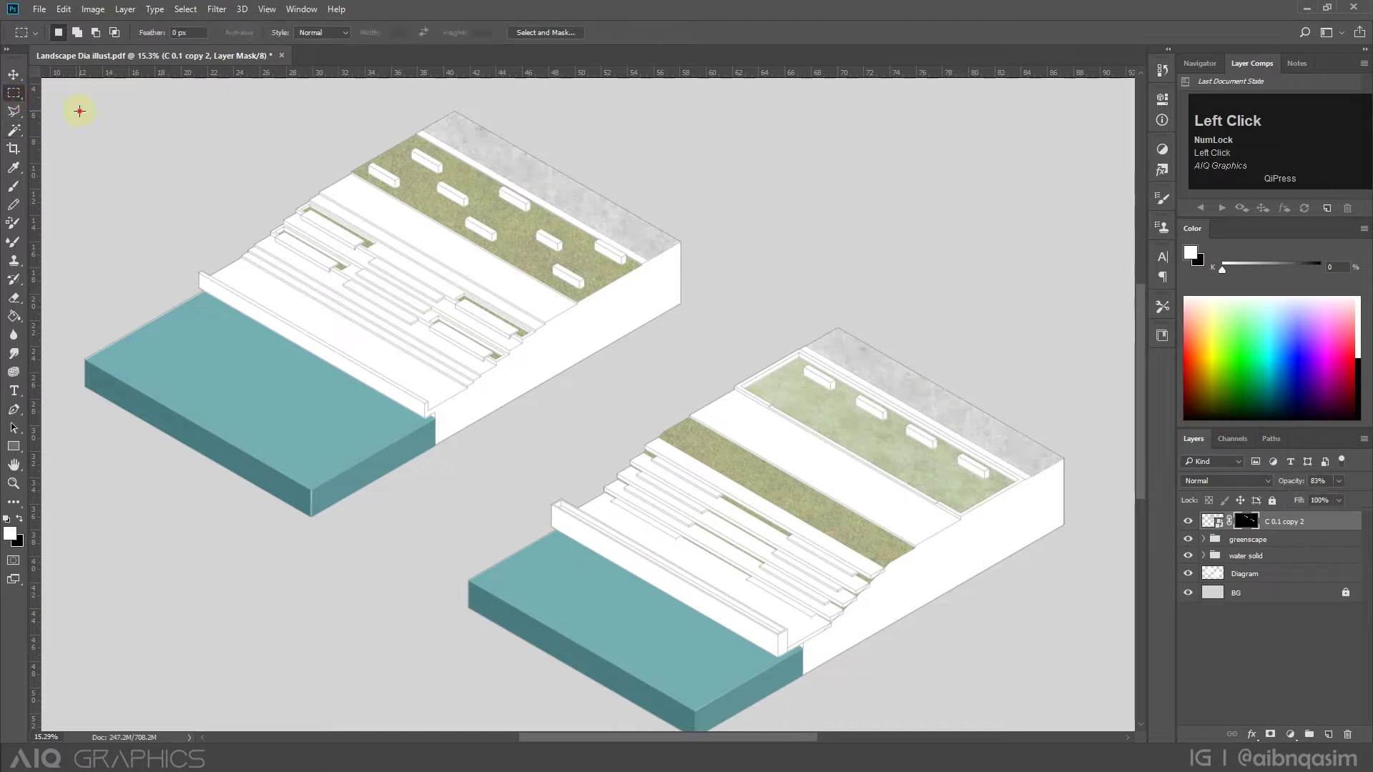
pyautogui.click(1291, 734)
pyautogui.click(1257, 505)
pyautogui.moveTo(1072, 239); pyautogui.dragTo(1089, 239)
pyautogui.keyDown('alt'); pyautogui.click(1216, 531); pyautogui.keyUp('alt')
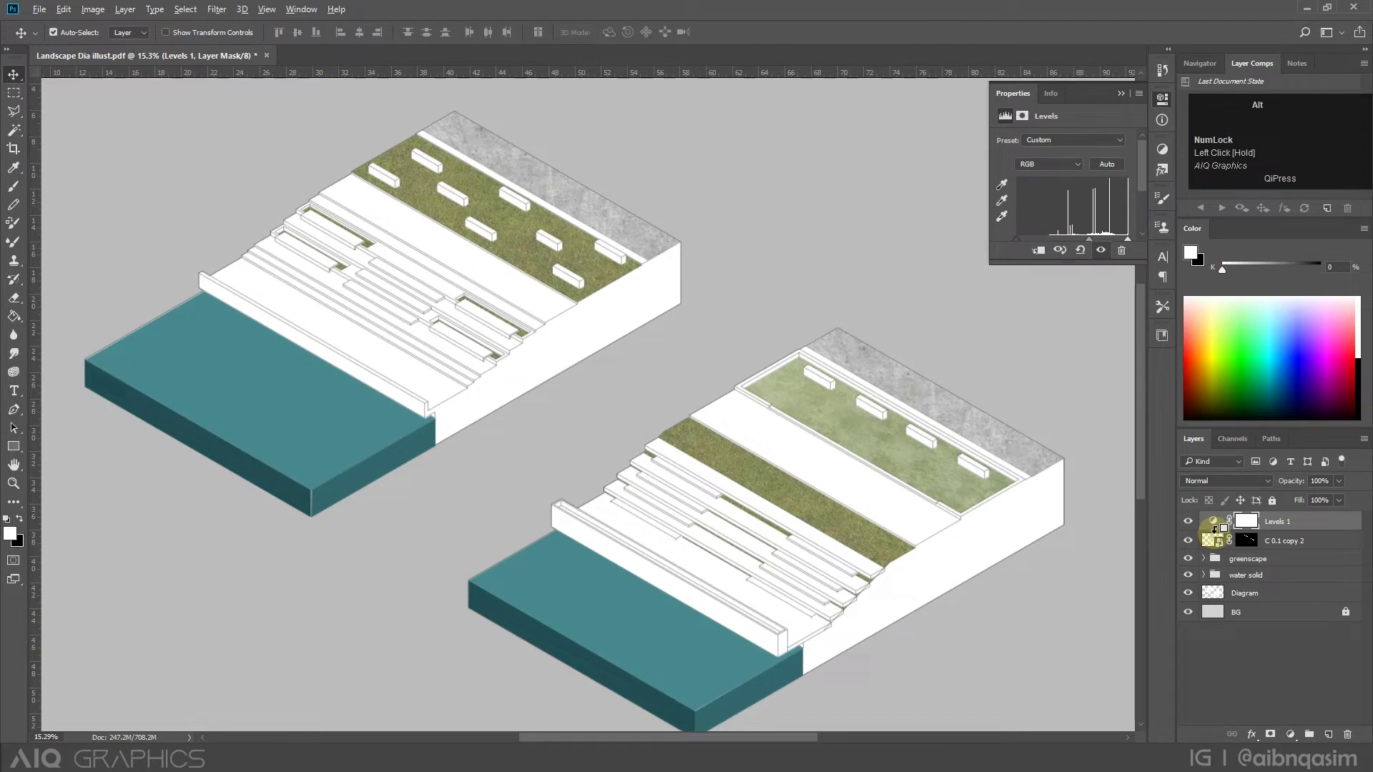
pyautogui.moveTo(1089, 238); pyautogui.dragTo(1094, 245)
pyautogui.click(1122, 95)
# Place the Corten texture over the first block's terraces and duplicate it side by side to widen the coverage.
pyautogui.scroll(3, 61, 91)
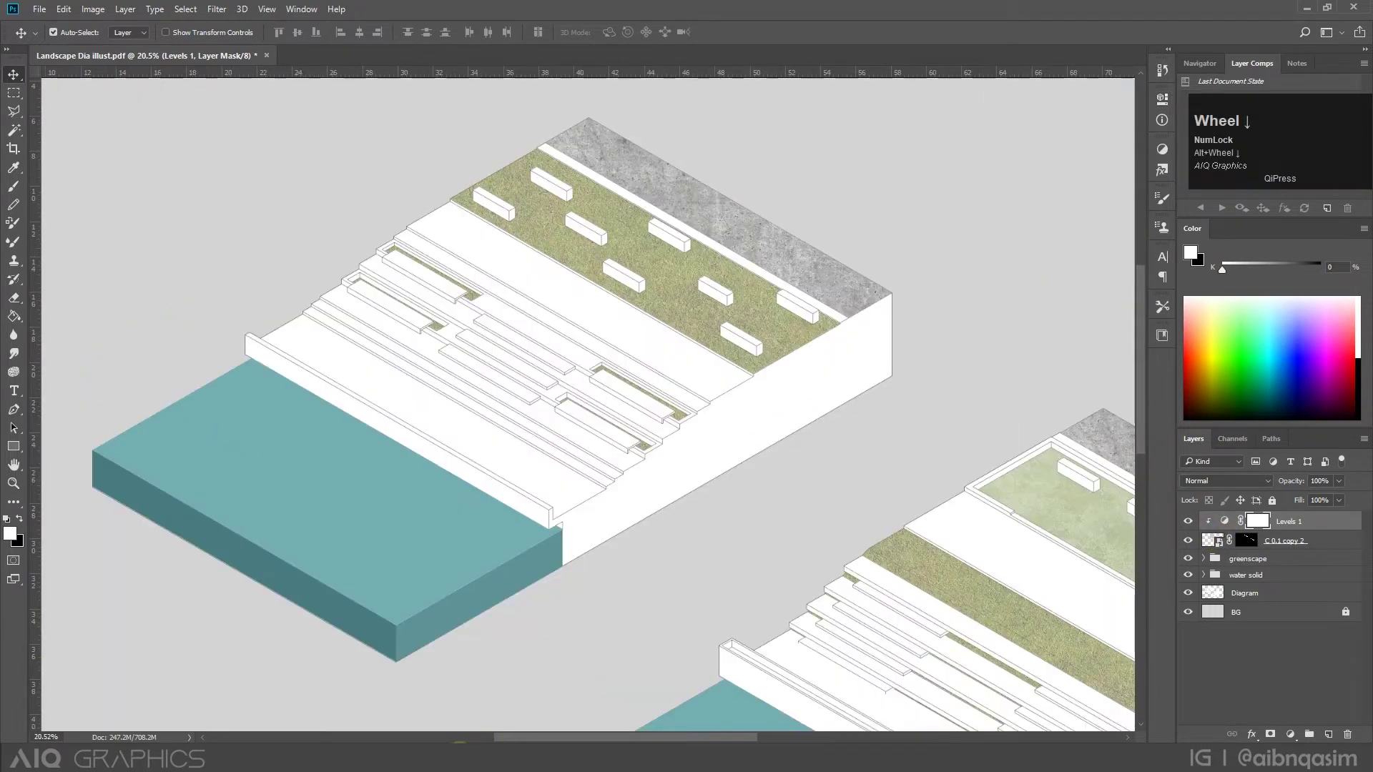
pyautogui.hotkey('alt', 'Tab')
pyautogui.click(353, 374)
pyautogui.moveTo(399, 190); pyautogui.dragTo(401, 344)
pyautogui.scroll(1, 584, 386)
pyautogui.click(488, 33)
pyautogui.moveTo(435, 276); pyautogui.dragTo(560, 306)
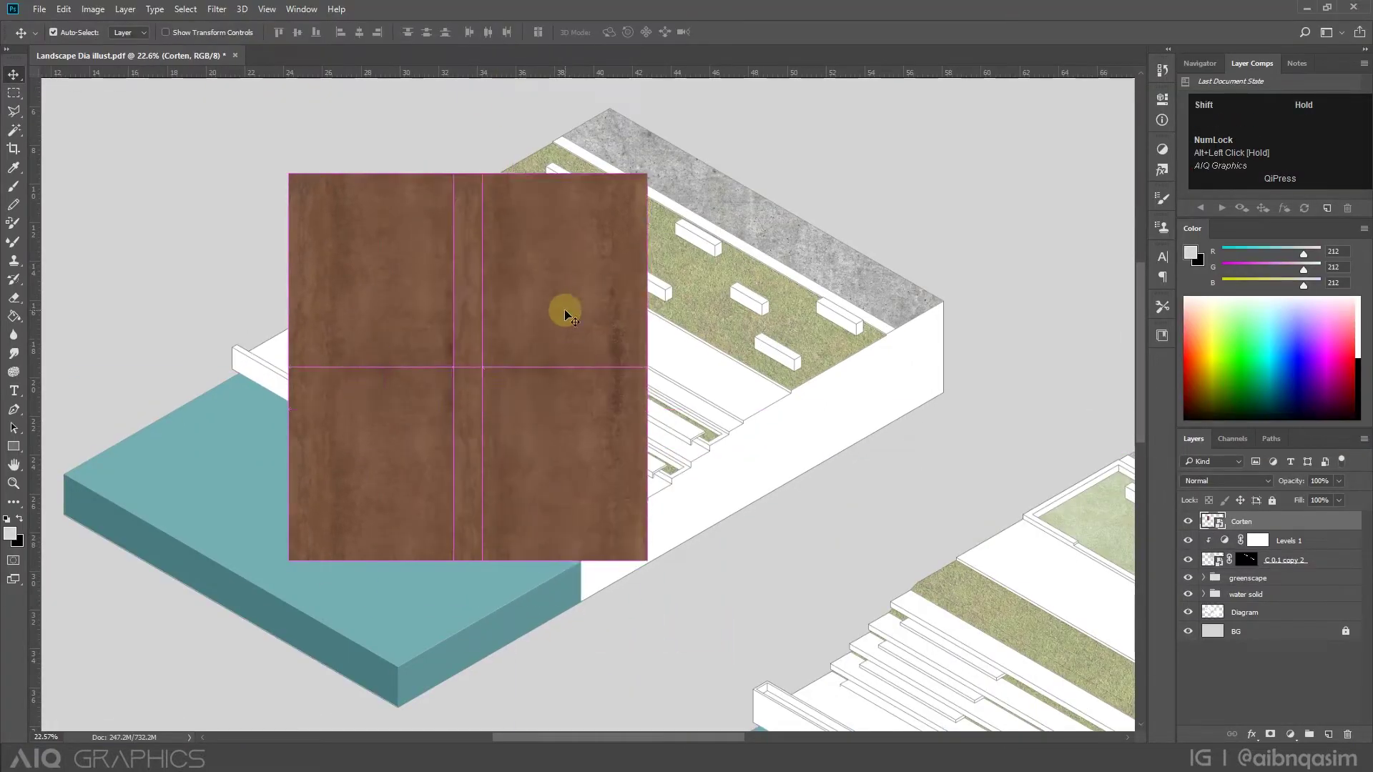
# Rotate both Corten layers together by about 134° and duplicate the pair over the second block.
pyautogui.scroll(2, 558, 353)
pyautogui.keyDown('ctrl'); pyautogui.click(1305, 543); pyautogui.keyUp('ctrl')
pyautogui.hotkey('ctrl', 't')
pyautogui.moveTo(704, 597); pyautogui.dragTo(813, 578)
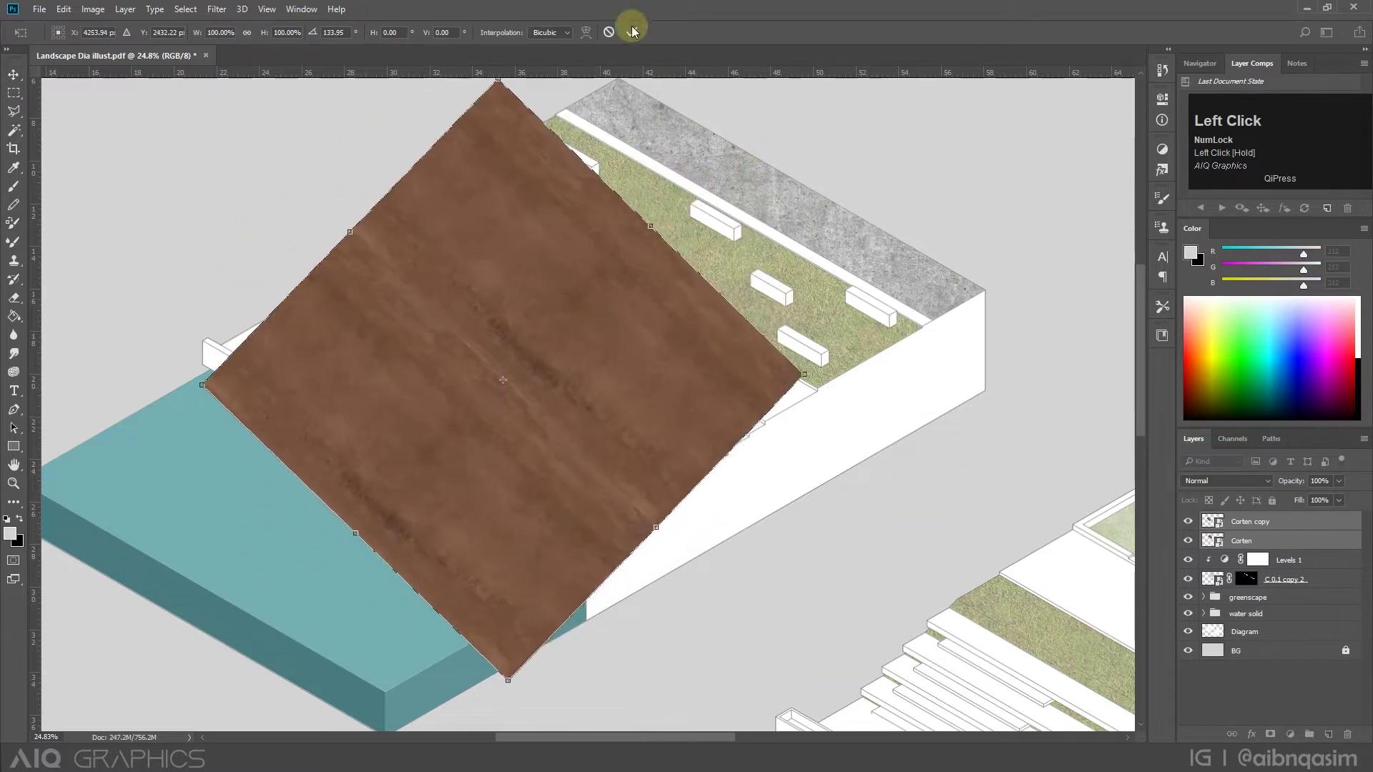
pyautogui.click(632, 32)
pyautogui.scroll(-5, 527, 358)
pyautogui.moveTo(455, 311); pyautogui.dragTo(836, 543)
# Convert all the Corten layers into a single smart object and lower its opacity to 34%.
pyautogui.keyDown('shift'); pyautogui.click(1298, 579); pyautogui.keyUp('shift')
pyautogui.rightClick(1298, 580)
pyautogui.click(1216, 190)
pyautogui.moveTo(1338, 481); pyautogui.dragTo(1289, 517)
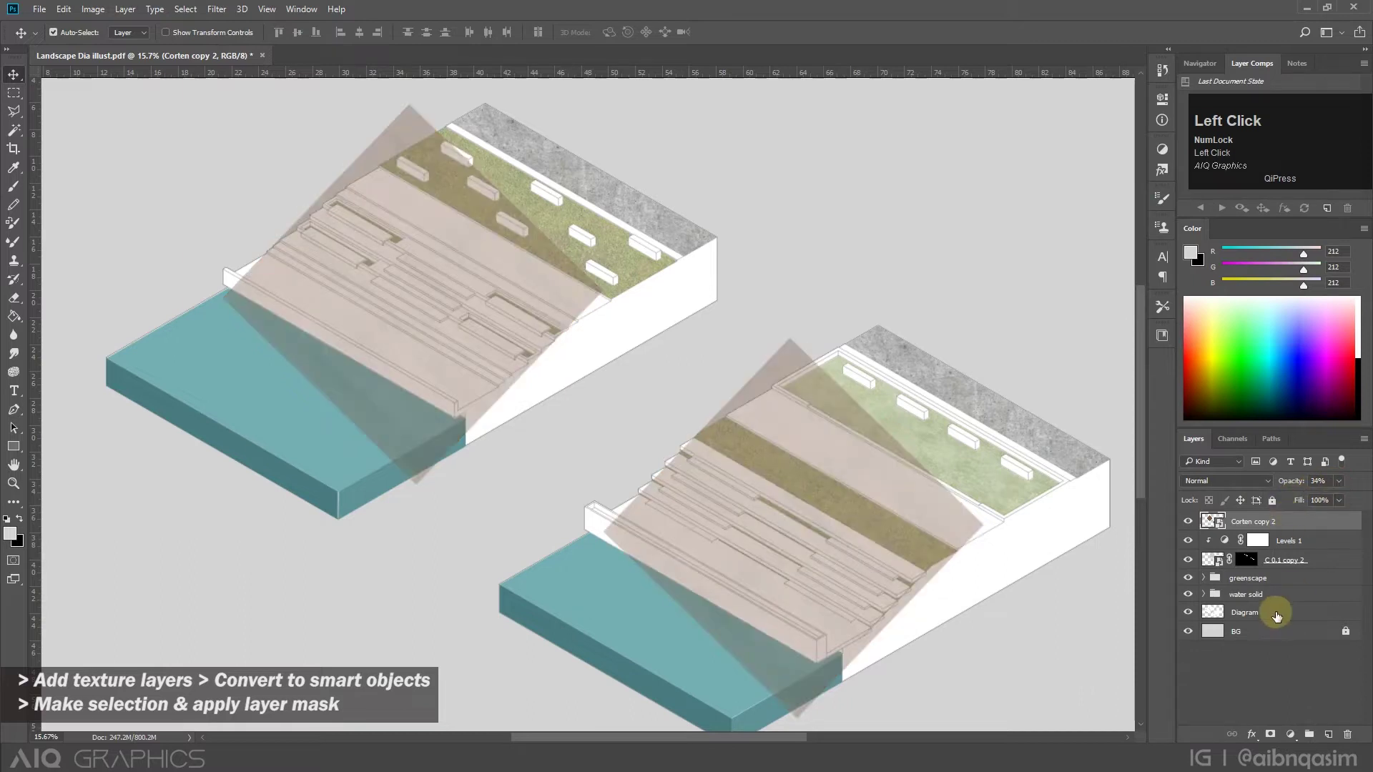
# On the Diagram layer, Magic Wand-select the first block's two left-hand planter benches and three middle benches.
pyautogui.press('w')
pyautogui.scroll(5, 313, 221)
pyautogui.click(431, 245)
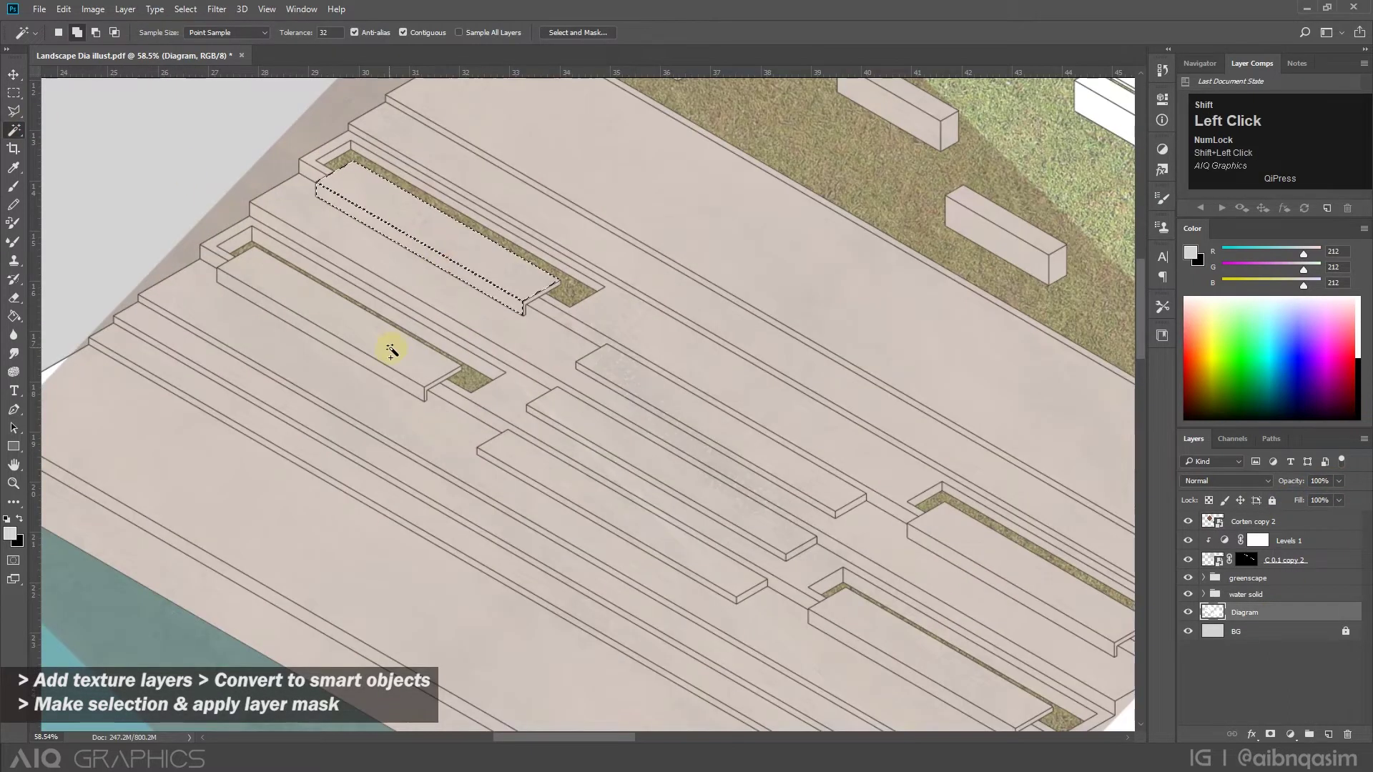
pyautogui.keyDown('shift'); pyautogui.click(673, 409); pyautogui.keyUp('shift')
pyautogui.scroll(2, 728, 518)
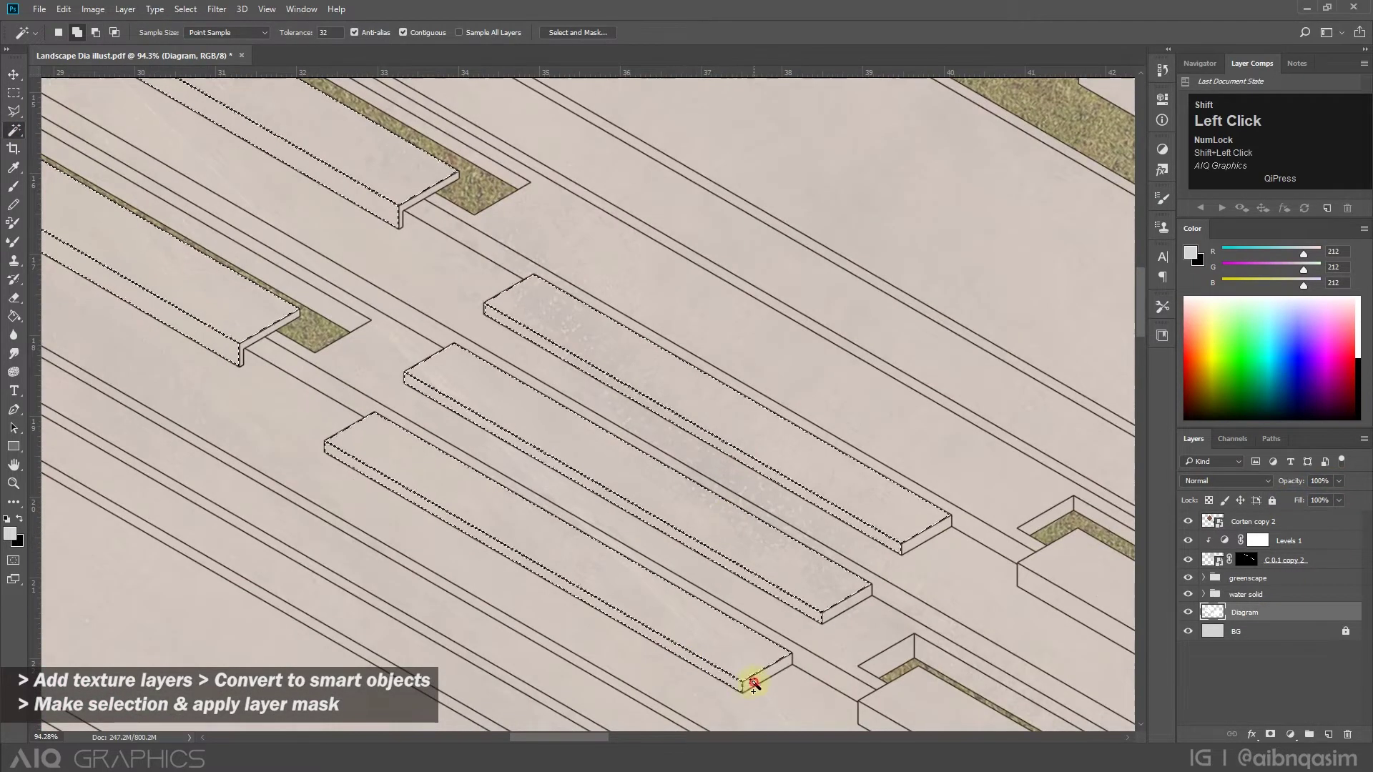
# Add the first block's two right-hand planter benches to the Magic Wand selection.
pyautogui.scroll(-3, 276, 276)
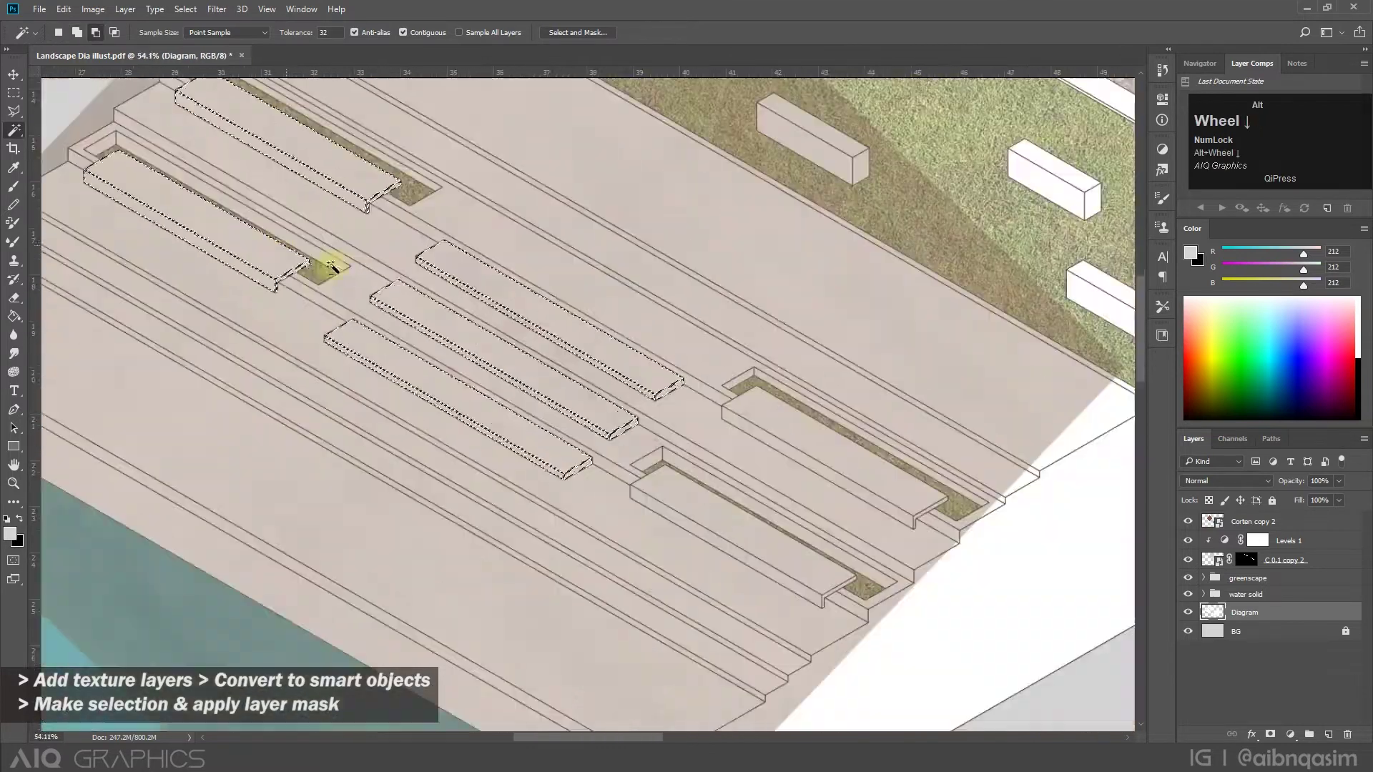
pyautogui.scroll(2, 775, 537)
pyautogui.keyDown('shift'); pyautogui.click(781, 597); pyautogui.keyUp('shift')
pyautogui.scroll(4, 972, 515)
pyautogui.keyDown('shift'); pyautogui.click(989, 511); pyautogui.keyUp('shift')
pyautogui.scroll(-3, 779, 513)
pyautogui.scroll(3, 729, 629)
pyautogui.keyDown('shift'); pyautogui.click(723, 630); pyautogui.keyUp('shift')
pyautogui.scroll(-5, 472, 390)
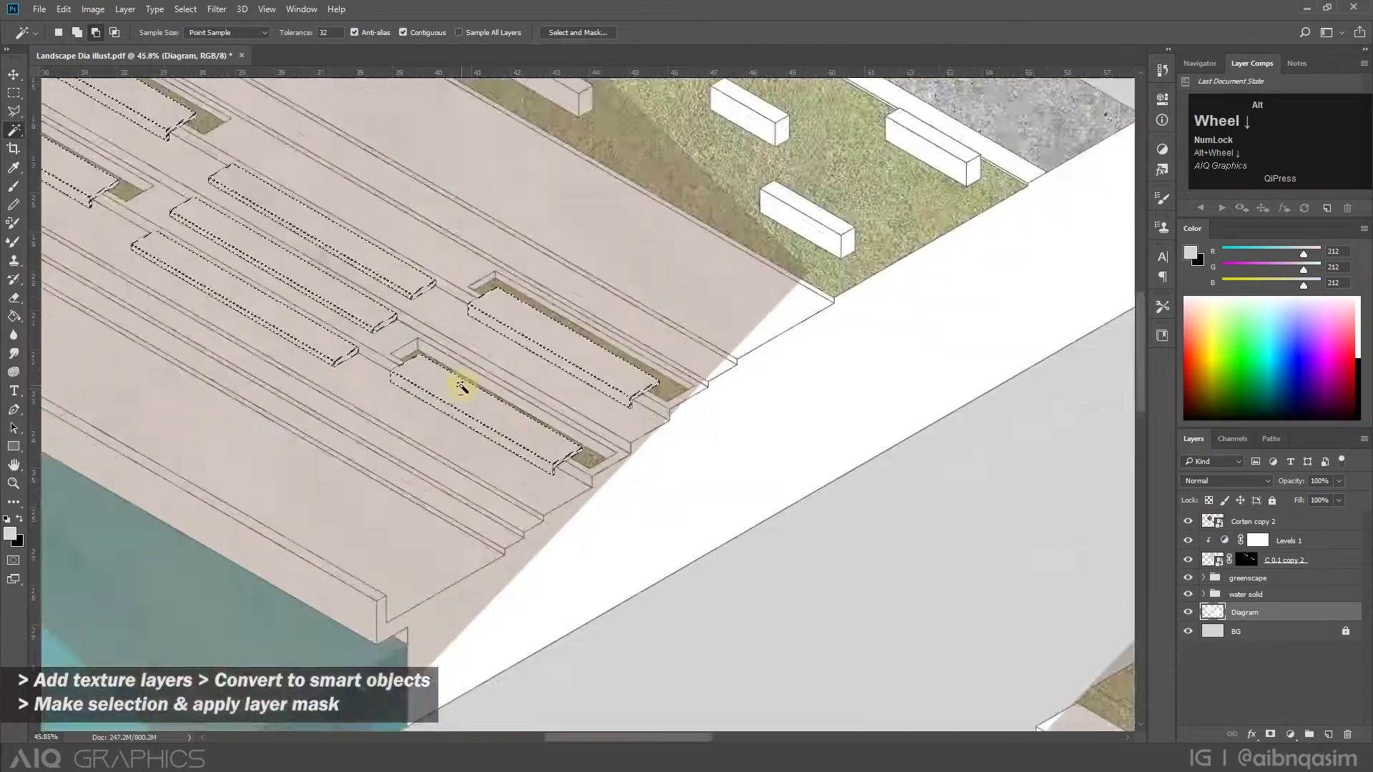
# Add the bench tops and front faces on the second block's terraces to the Magic Wand selection.
pyautogui.scroll(3, 461, 387)
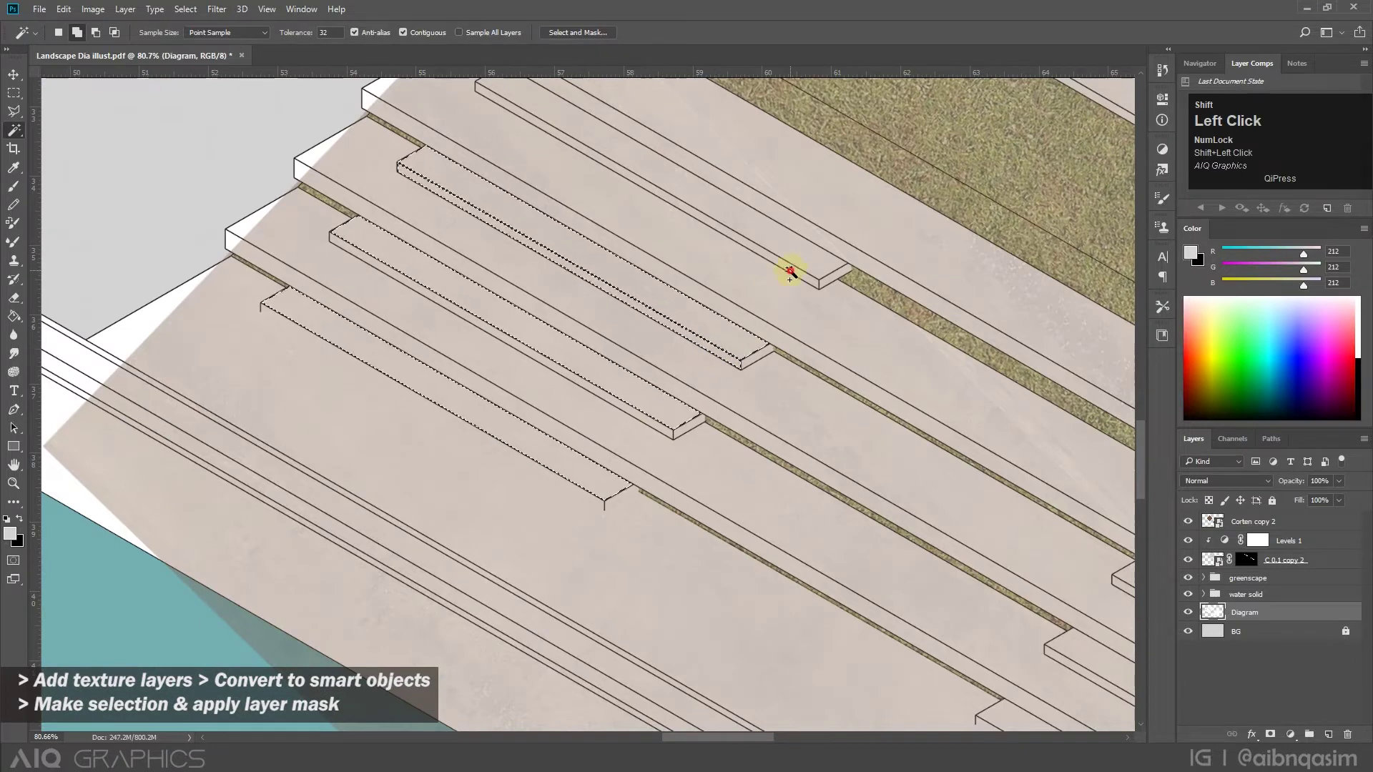
pyautogui.keyDown('shift'); pyautogui.click(789, 272); pyautogui.keyUp('shift')
pyautogui.scroll(-2, 567, 362)
pyautogui.scroll(1, 939, 593)
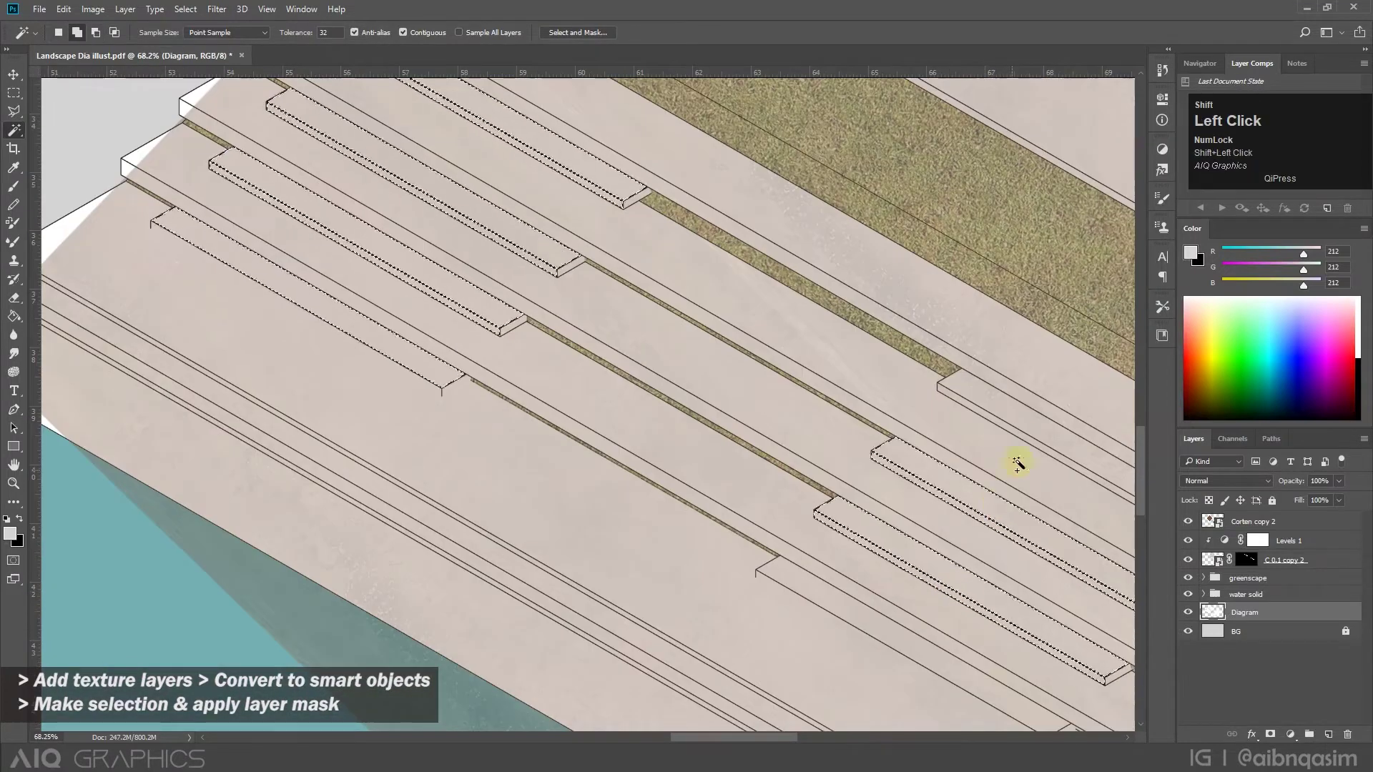
pyautogui.scroll(-2, 475, 346)
# With the Polygonal Lasso, add the end faces of the two upper benches in the second block's right-hand row.
pyautogui.press('l')
pyautogui.scroll(4, 720, 558)
pyautogui.click(853, 451)
pyautogui.click(852, 433)
pyautogui.click(907, 407)
pyautogui.scroll(-2, 912, 382)
pyautogui.scroll(4, 815, 499)
pyautogui.keyDown('shift'); pyautogui.click(728, 564); pyautogui.keyUp('shift')
pyautogui.click(821, 515)
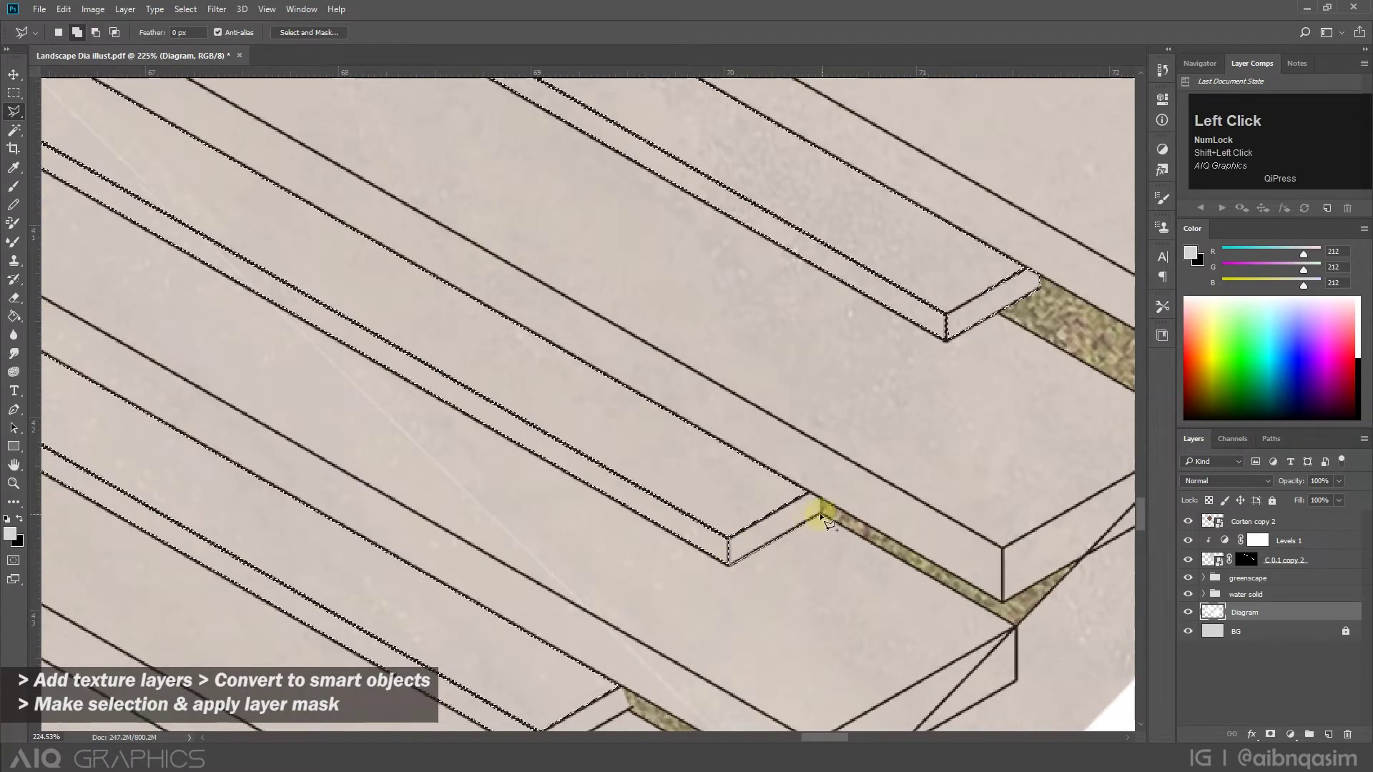
# Outline the end faces of the two lower benches in the second block's right-hand row to extend the selection.
pyautogui.scroll(-2, 751, 527)
pyautogui.scroll(2, 782, 521)
pyautogui.click(706, 580)
pyautogui.click(705, 556)
pyautogui.click(778, 513)
pyautogui.scroll(-2, 779, 515)
pyautogui.scroll(2, 719, 577)
pyautogui.click(720, 577)
pyautogui.click(729, 593)
pyautogui.click(652, 637)
pyautogui.click(652, 615)
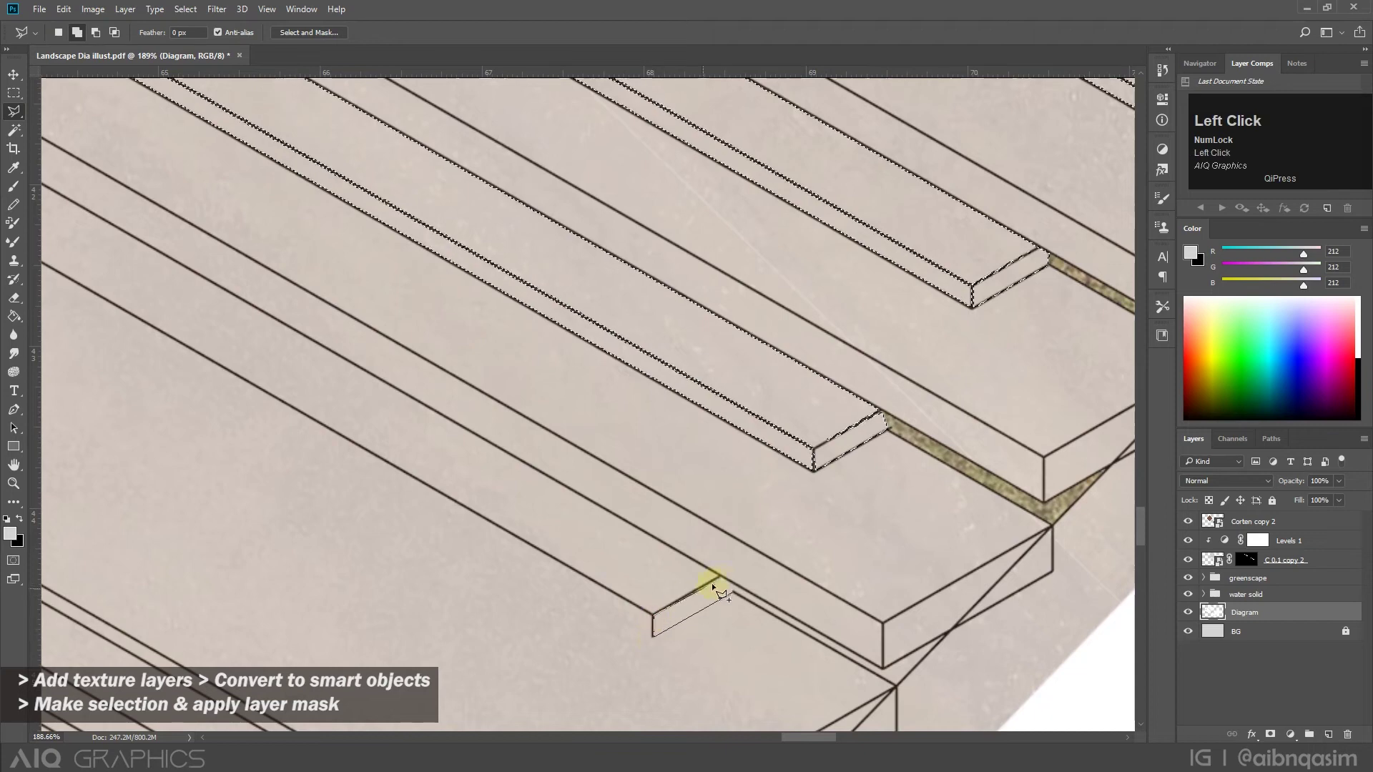
# Add the long front face of the lowest right-hand bench on the second block to the selection.
pyautogui.scroll(-3, 729, 582)
pyautogui.click(276, 335)
pyautogui.click(779, 636)
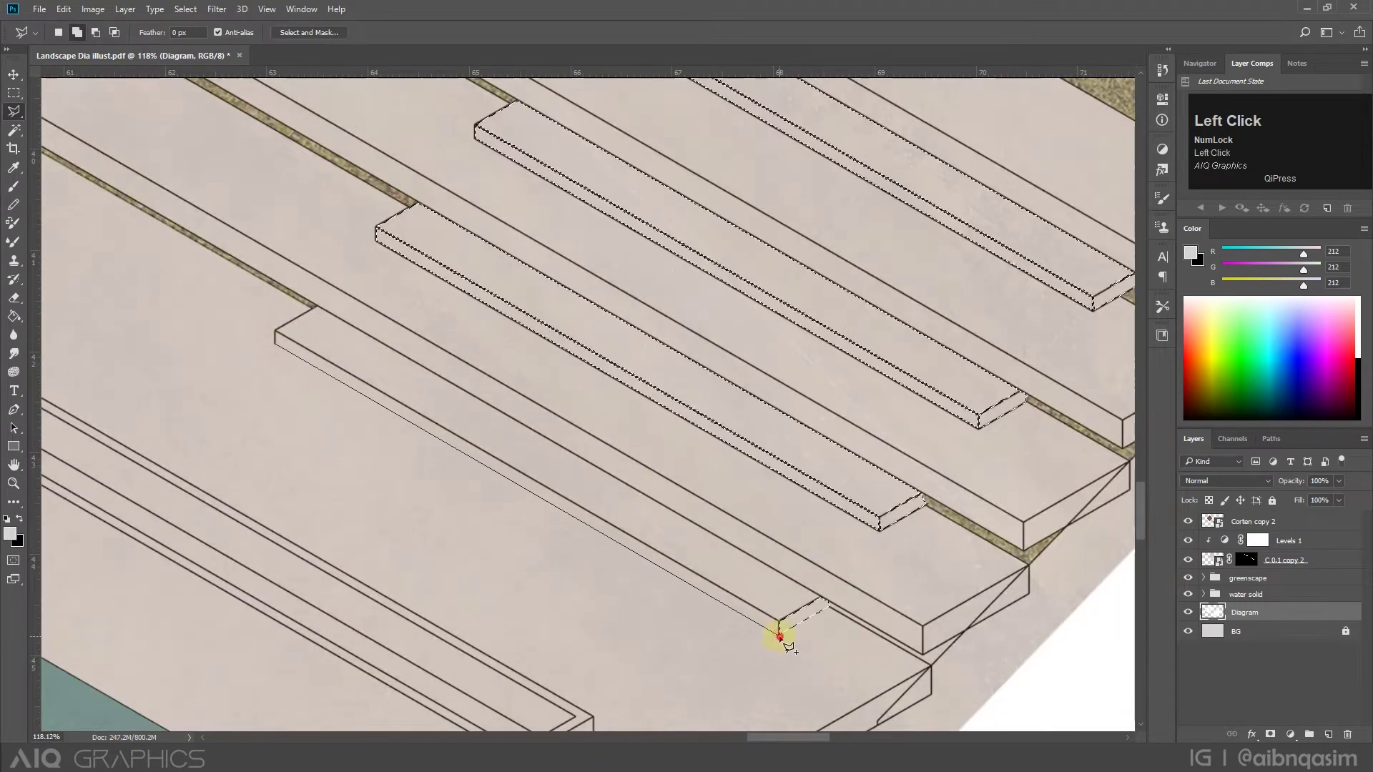
pyautogui.click(278, 334)
pyautogui.scroll(-5, 748, 515)
# Add the front and end faces of the second block's lowest left-hand bench with the Polygonal Lasso.
pyautogui.click(14, 130)
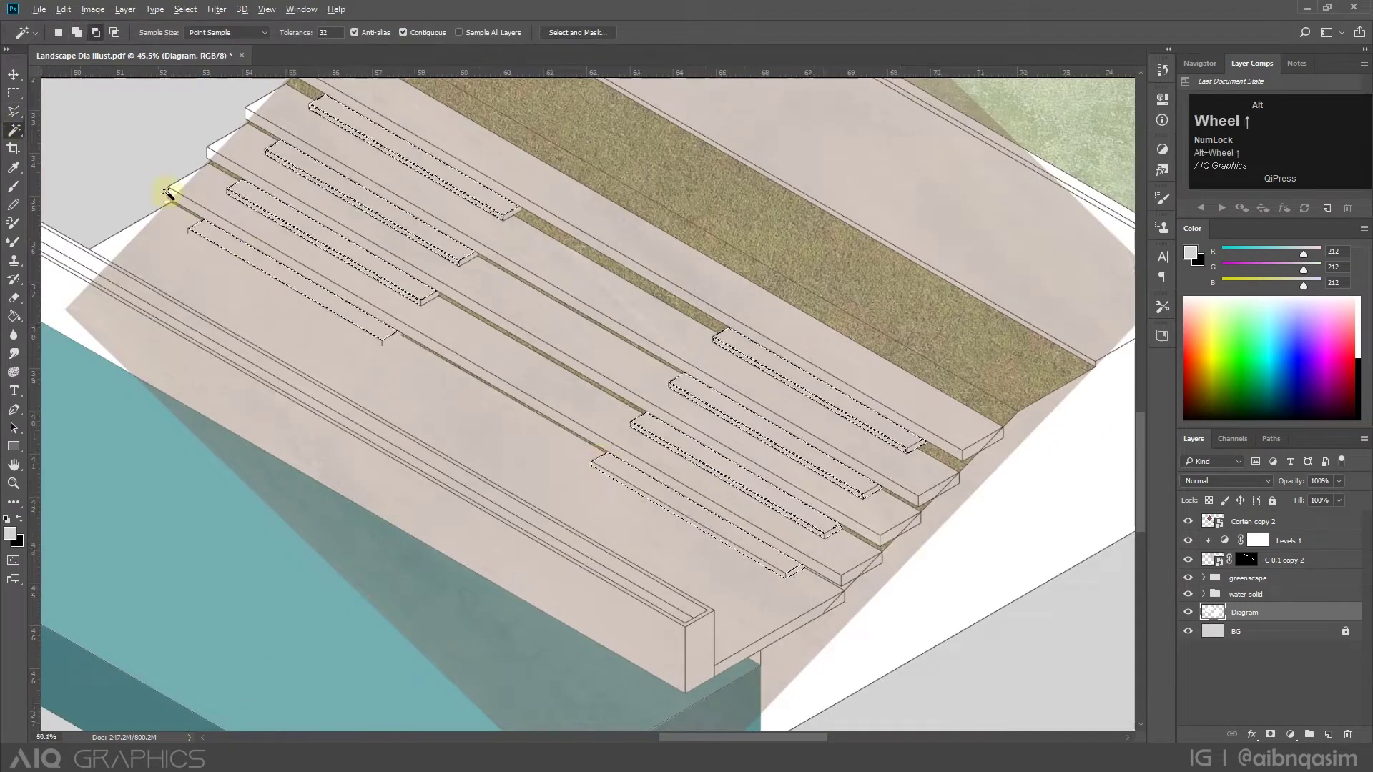
pyautogui.scroll(5, 169, 194)
pyautogui.click(13, 111)
pyautogui.keyDown('shift'); pyautogui.click(229, 300); pyautogui.keyUp('shift')
pyautogui.click(229, 314)
pyautogui.click(783, 634)
pyautogui.click(783, 620)
pyautogui.click(230, 300)
pyautogui.keyDown('shift'); pyautogui.click(783, 619); pyautogui.keyUp('shift')
pyautogui.click(783, 634)
pyautogui.click(835, 605)
pyautogui.click(830, 593)
pyautogui.click(783, 619)
pyautogui.scroll(-10, 730, 537)
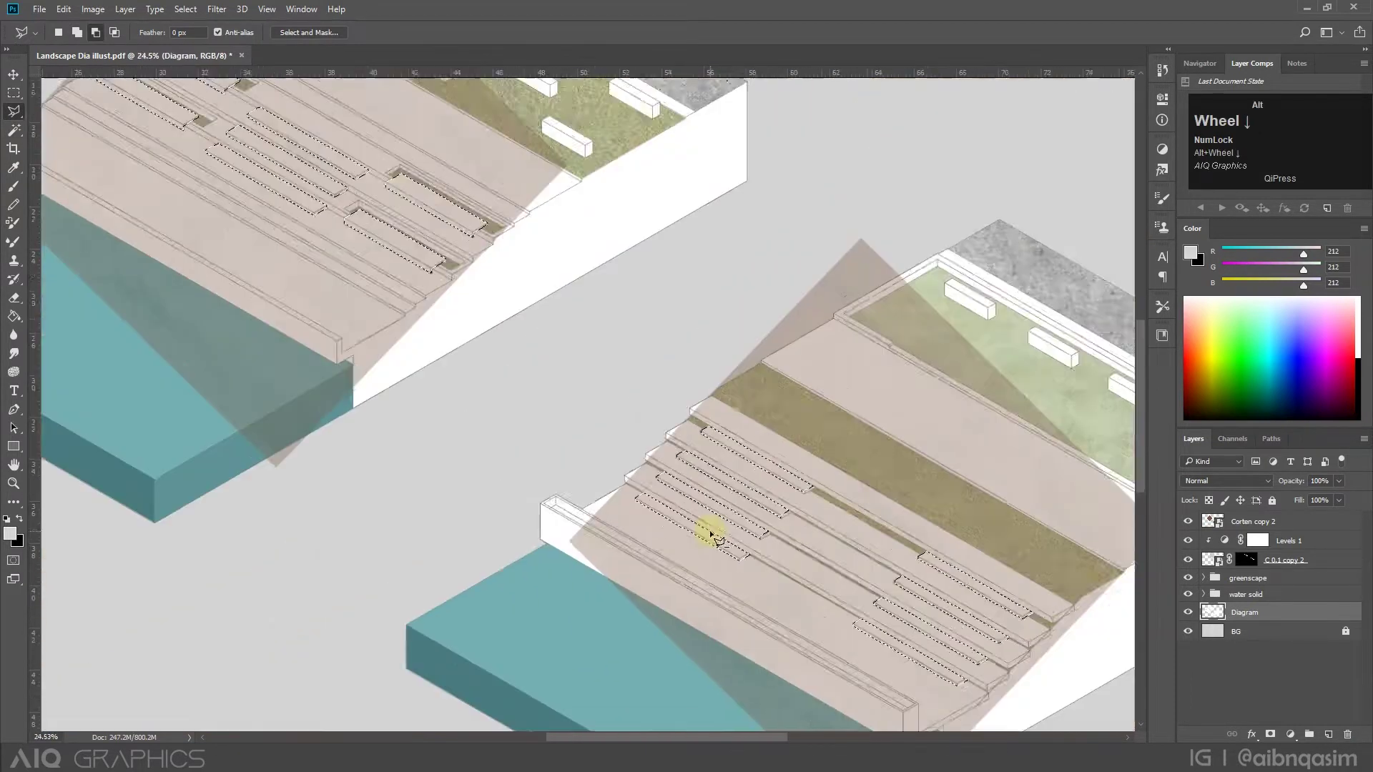
# Mask the Corten layer with the bench selection and raise the layer's opacity.
pyautogui.click(1295, 520)
pyautogui.click(1296, 520)
pyautogui.click(1272, 734)
pyautogui.moveTo(1330, 497); pyautogui.dragTo(1343, 499)
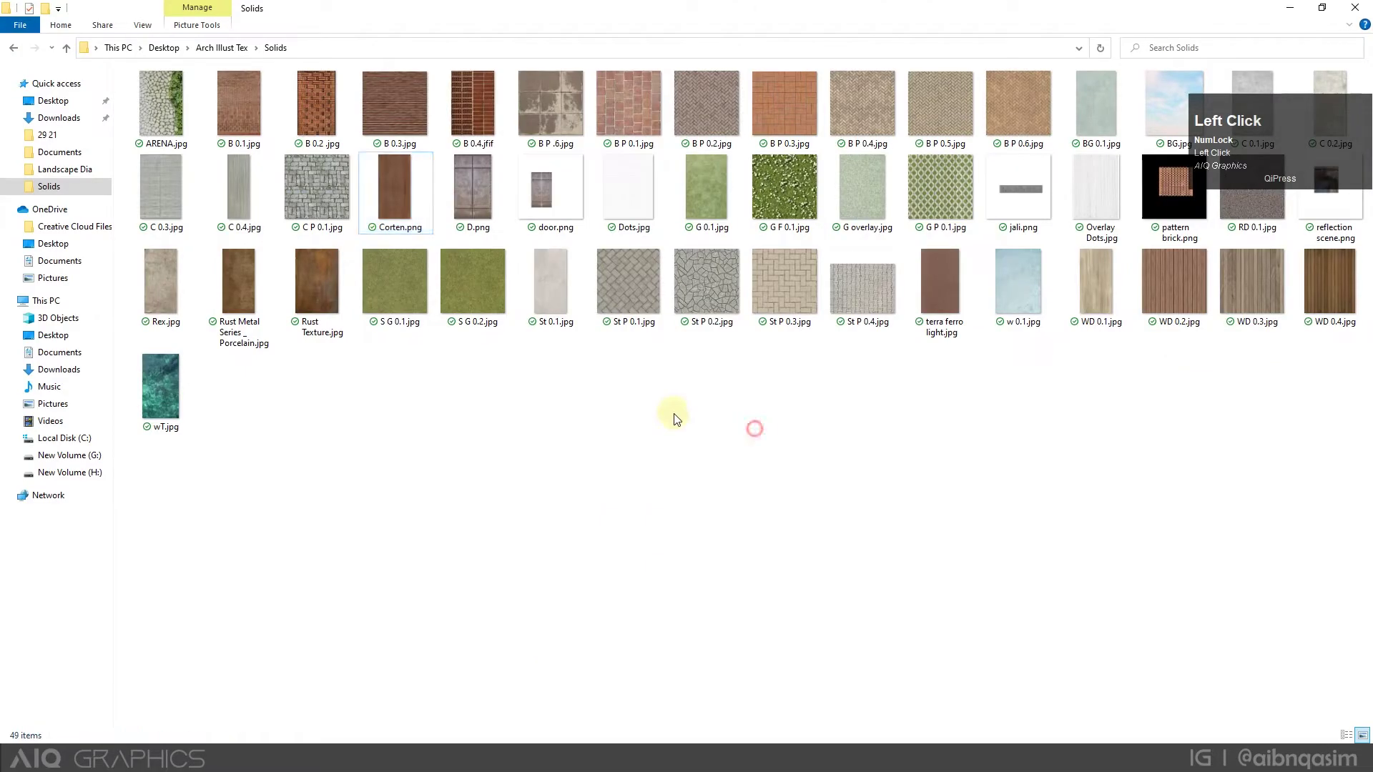
# Place the St 0.1 texture on the second block and enlarge it over the upper paved strip.
pyautogui.moveTo(551, 276); pyautogui.dragTo(729, 397)
pyautogui.scroll(2, 781, 422)
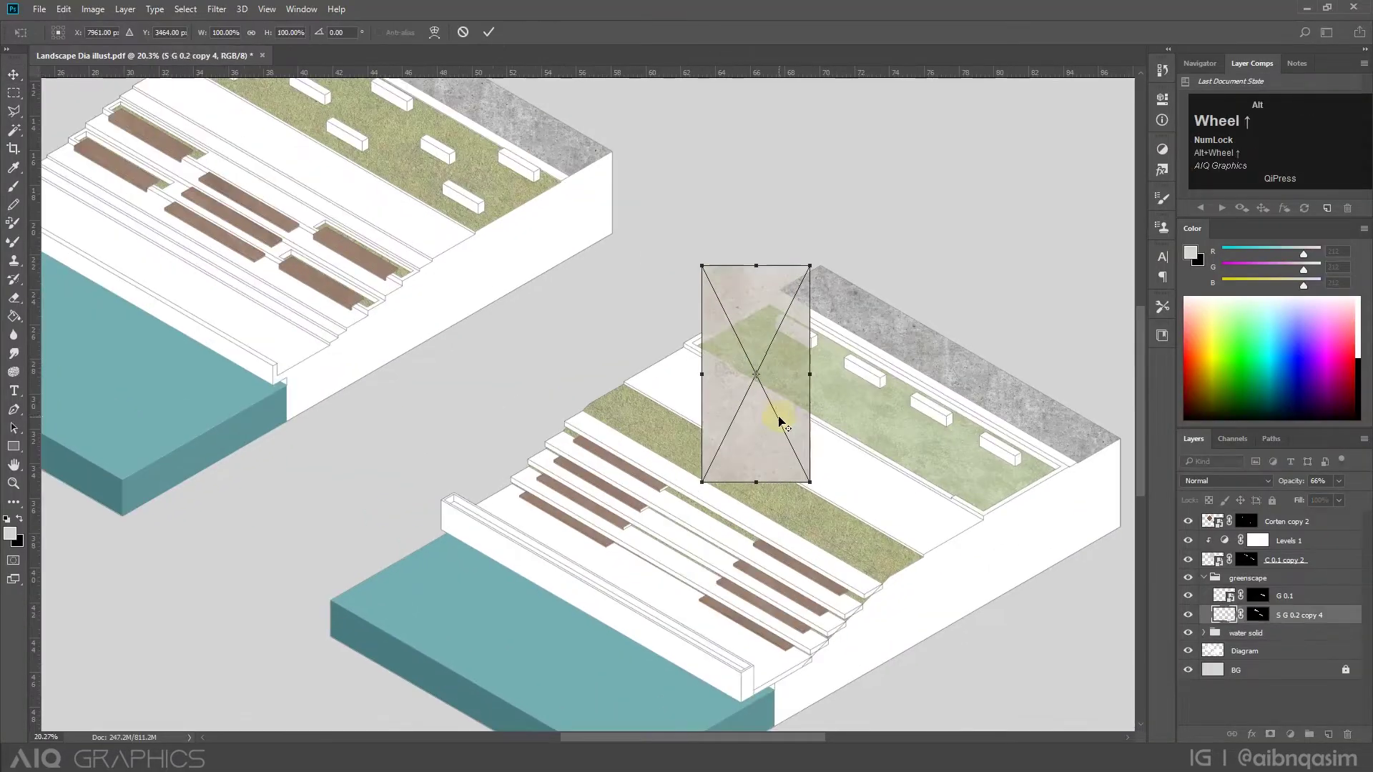
pyautogui.moveTo(810, 490); pyautogui.dragTo(941, 613)
pyautogui.moveTo(874, 521); pyautogui.dragTo(789, 485)
pyautogui.moveTo(806, 604); pyautogui.dragTo(823, 634)
pyautogui.click(488, 33)
# Transform the St 0.1 texture again, turning and shifting it to follow the second block's isometric direction.
pyautogui.hotkey('ctrl', 't')
pyautogui.moveTo(858, 233); pyautogui.dragTo(641, 308)
pyautogui.moveTo(793, 648); pyautogui.dragTo(812, 606)
pyautogui.moveTo(808, 522); pyautogui.dragTo(888, 539)
pyautogui.click(488, 33)
# Duplicate the St 0.1 texture over the second block's lower terrace and over the first block's terraces.
pyautogui.moveTo(762, 480); pyautogui.dragTo(601, 602)
pyautogui.hotkey('ctrl', '0')
pyautogui.moveTo(634, 465); pyautogui.dragTo(351, 264)
pyautogui.moveTo(401, 331); pyautogui.dragTo(478, 276)
# Convert the St 0.1 texture layers into one smart object and move it to the top of the layer stack.
pyautogui.keyDown('shift'); pyautogui.click(1314, 672); pyautogui.keyUp('shift')
pyautogui.rightClick(1314, 672)
pyautogui.click(1209, 191)
pyautogui.moveTo(1314, 618); pyautogui.dragTo(1304, 514)
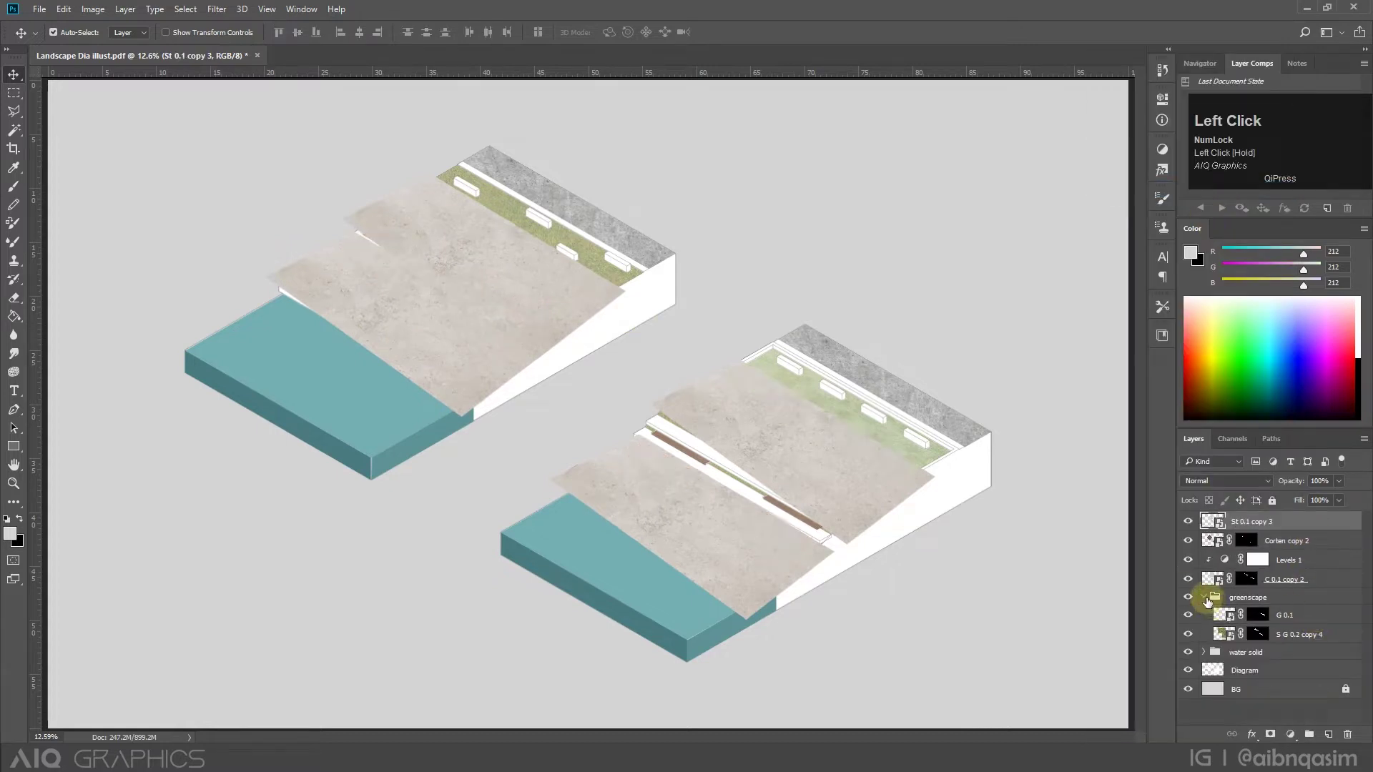
# Group the C 0.1 concrete layer with its Levels adjustment.
pyautogui.click(1323, 580)
pyautogui.keyDown('shift'); pyautogui.click(1321, 561); pyautogui.keyUp('shift')
pyautogui.hotkey('ctrl', 'g')
# Lower the St 0.1 layer's opacity to 40% and Magic Wand-select both blocks' paved strips on the Diagram layer.
pyautogui.click(1271, 523)
pyautogui.scroll(3, 526, 287)
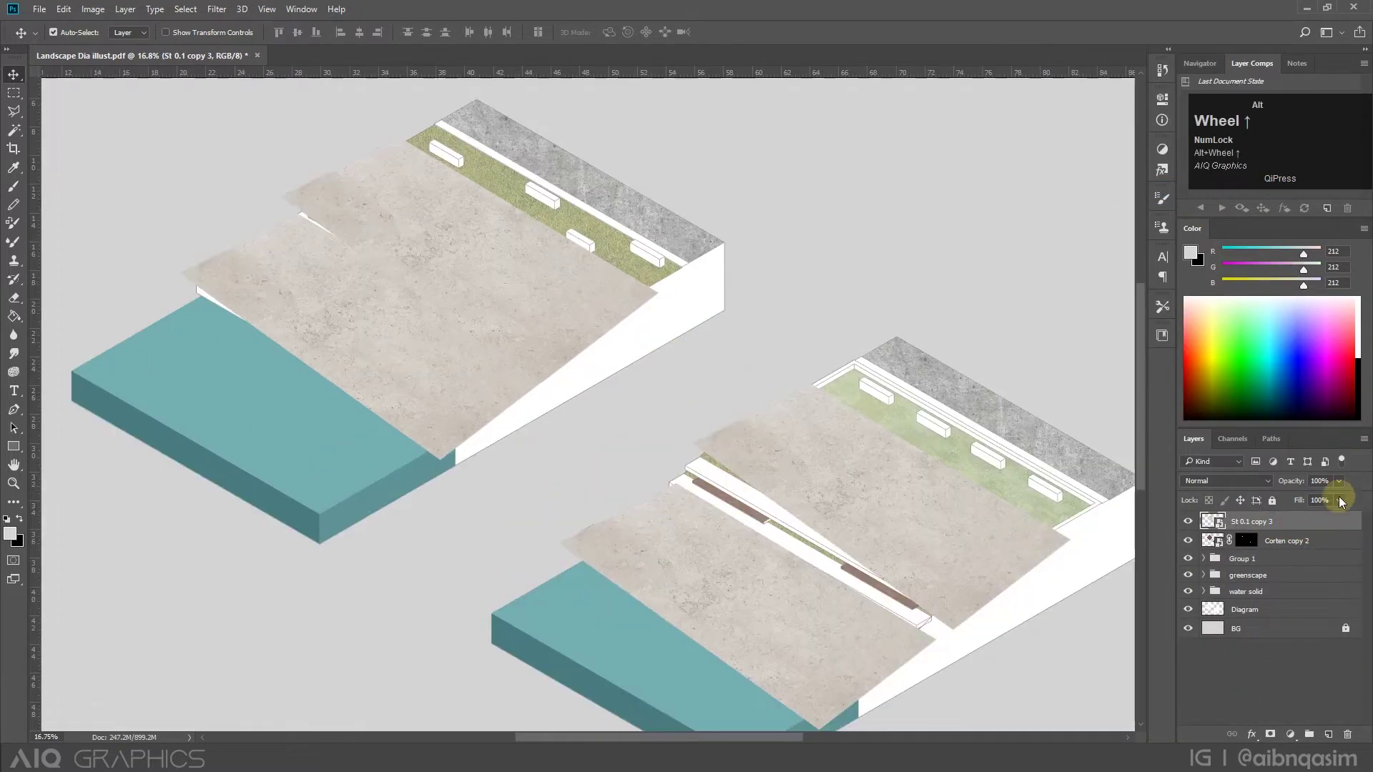
pyautogui.click(1283, 610)
pyautogui.scroll(2, 800, 637)
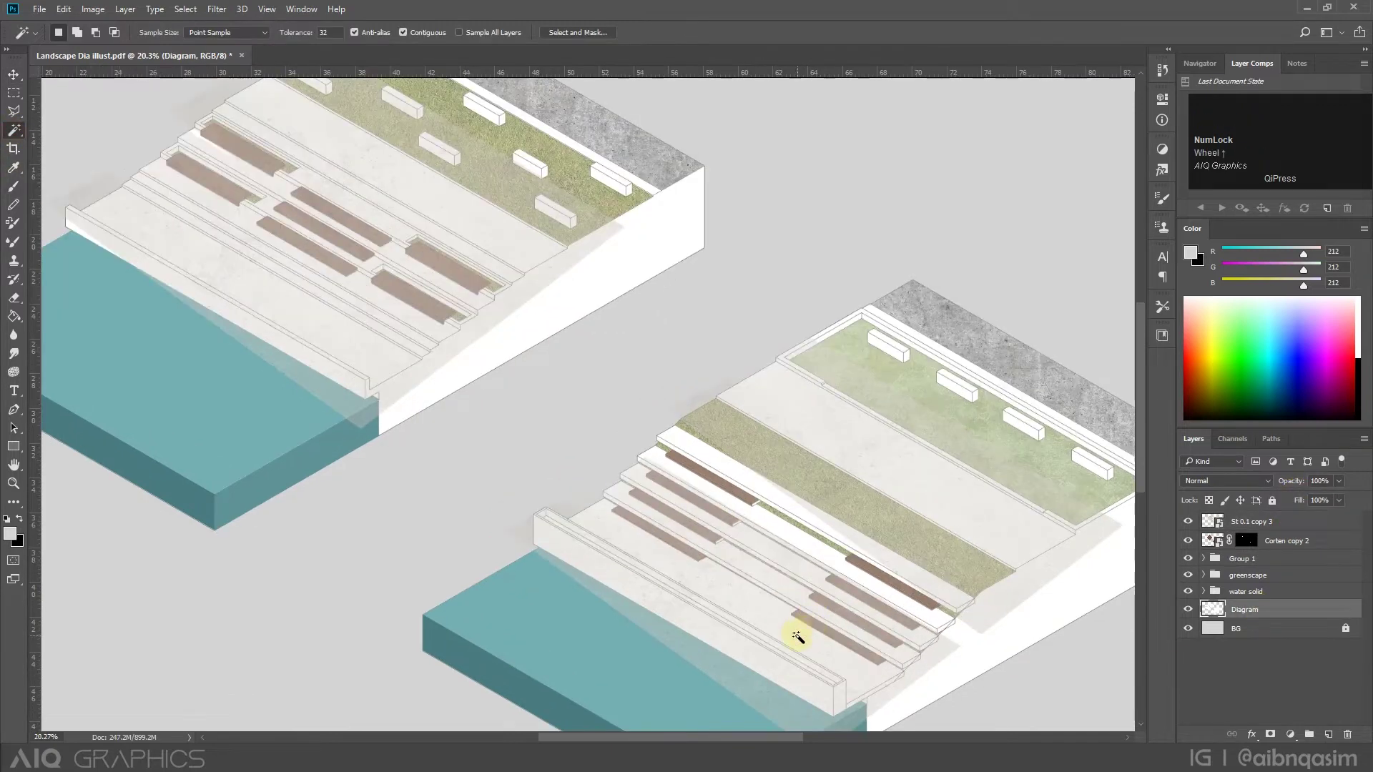
pyautogui.scroll(5, 872, 665)
pyautogui.scroll(-6, 822, 491)
pyautogui.click(830, 406)
pyautogui.scroll(1, 615, 322)
pyautogui.keyDown('shift'); pyautogui.click(527, 226); pyautogui.keyUp('shift')
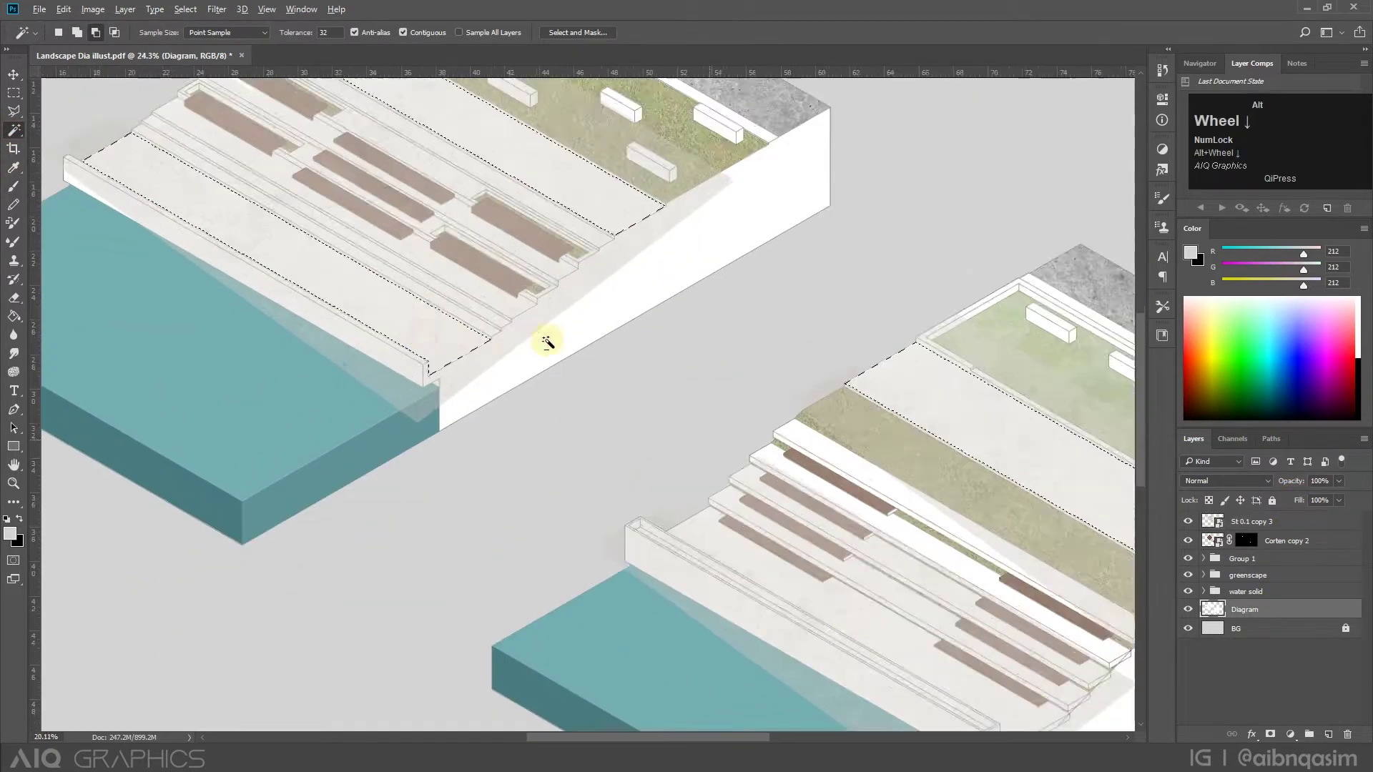
pyautogui.scroll(2, 843, 572)
pyautogui.scroll(-3, 843, 571)
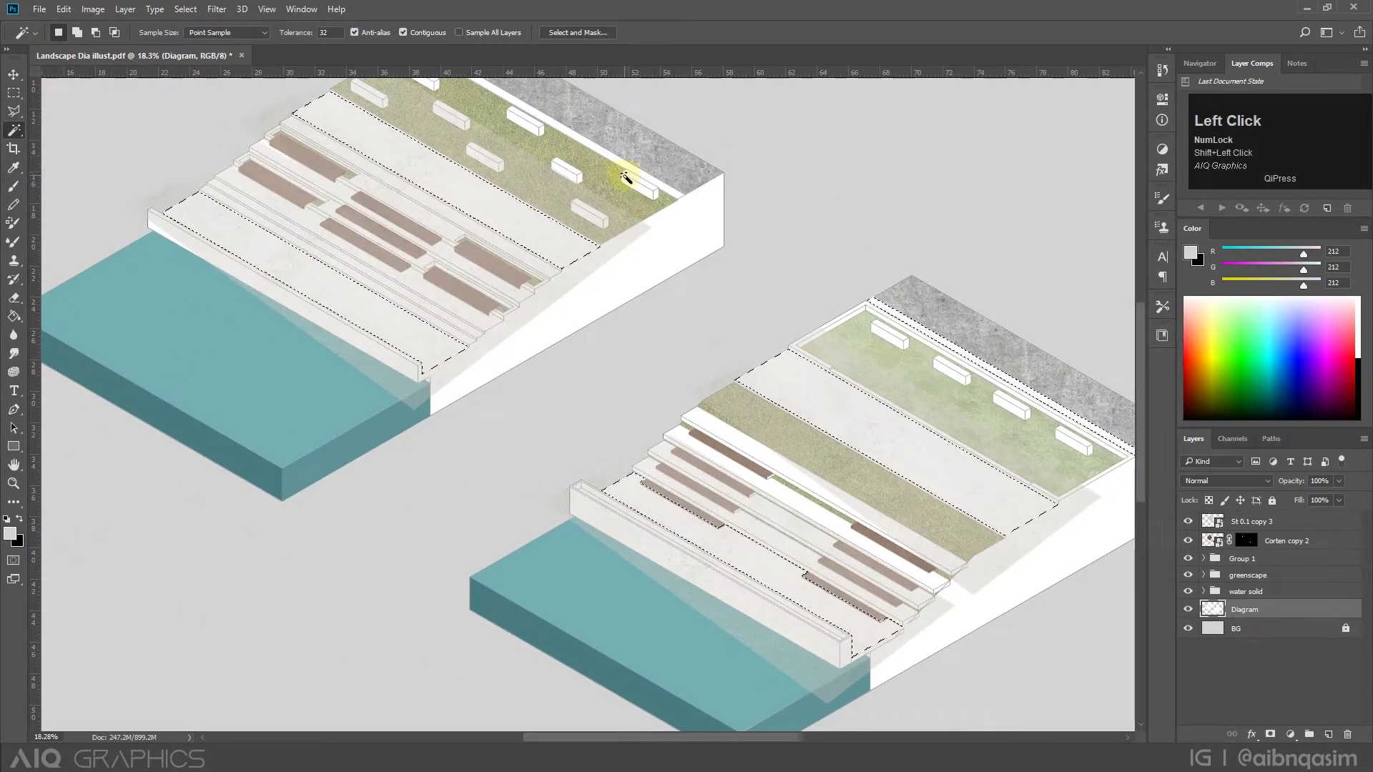
pyautogui.hotkey('ctrl', 'z')
# Mask the St 0.1 layer with the selected paved strips and raise its opacity to 66%.
pyautogui.click(1273, 522)
pyautogui.click(1270, 734)
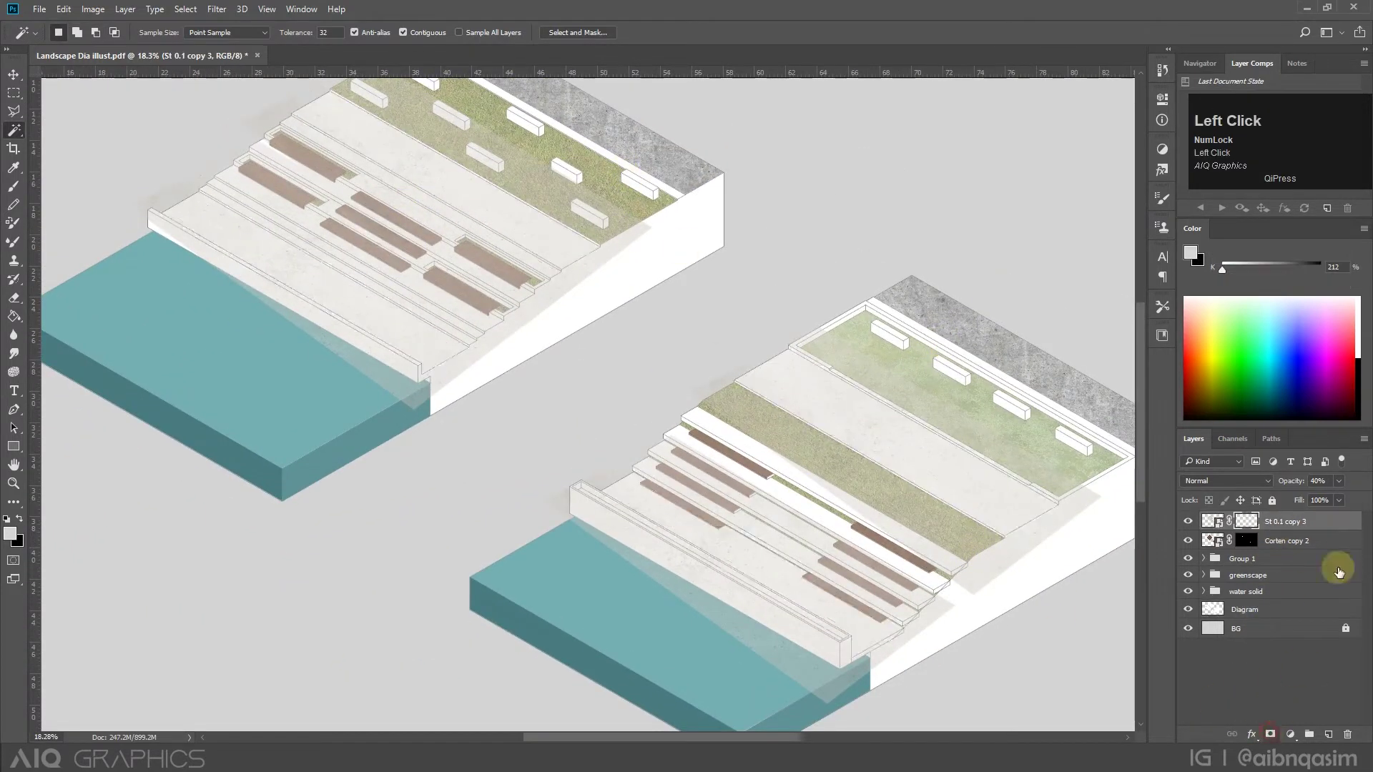
pyautogui.moveTo(1337, 504); pyautogui.dragTo(1342, 503)
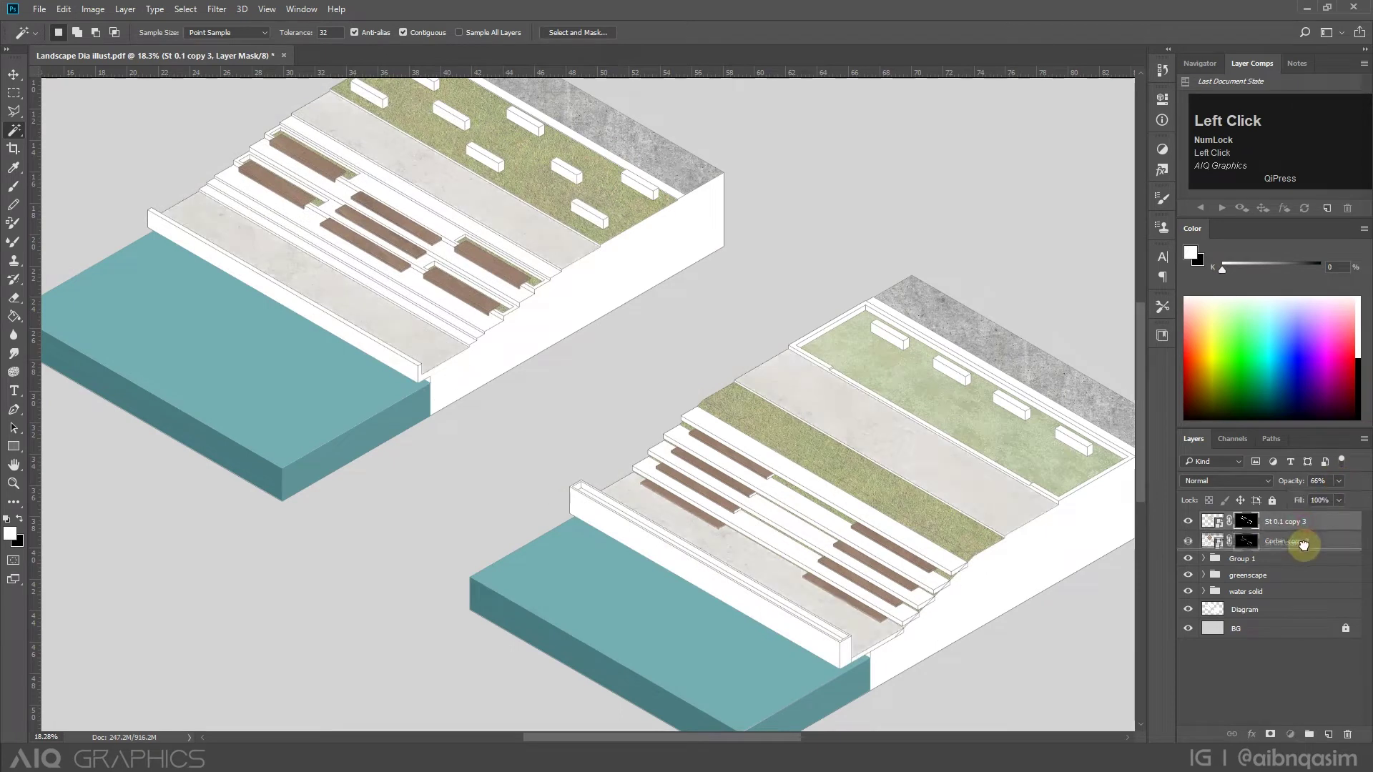
# Move the St 0.1 layer below the Corten layer and set its opacity to 68%.
pyautogui.moveTo(1334, 498); pyautogui.dragTo(1340, 499)
pyautogui.scroll(-4, 760, 434)
pyautogui.scroll(2, 644, 343)
pyautogui.click(14, 74)
pyautogui.scroll(3, 308, 233)
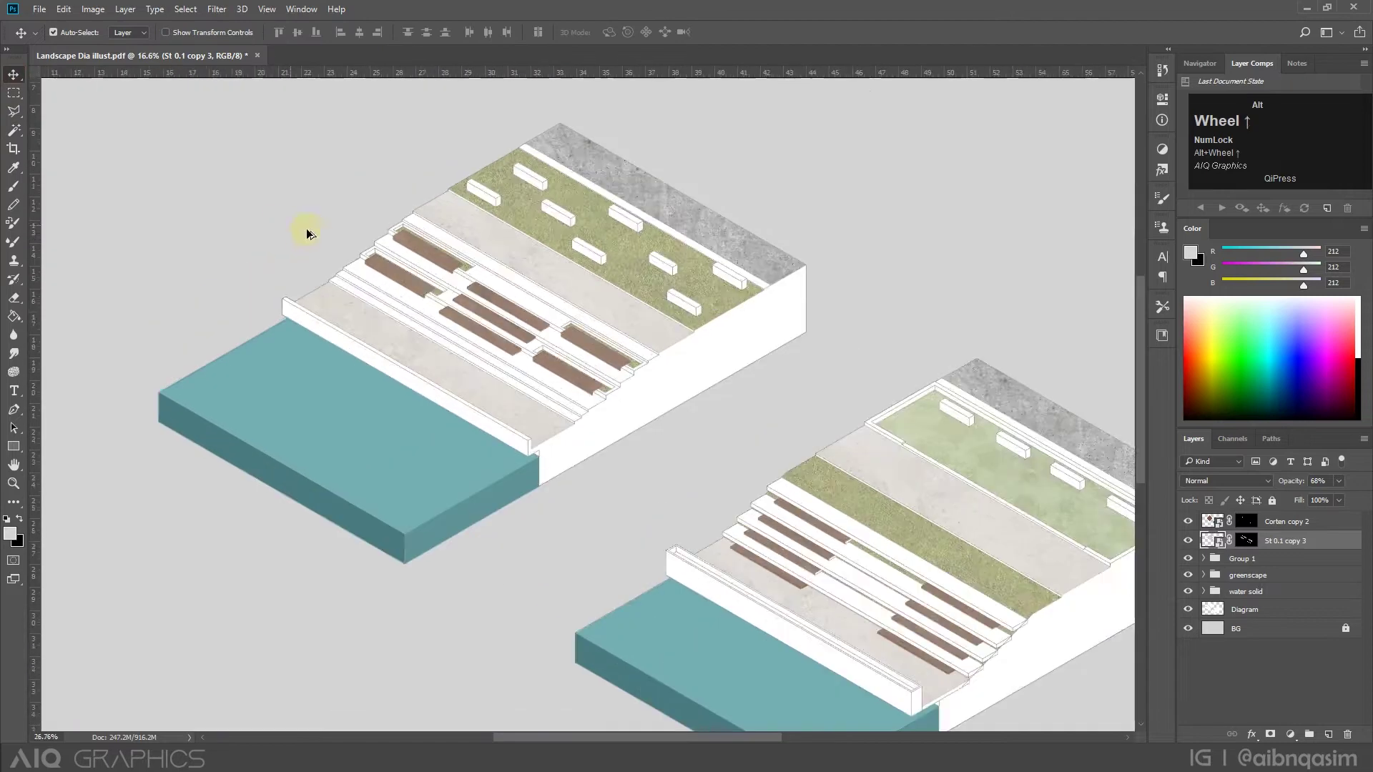
# On the Diagram layer, Magic Wand-select the risers of the first block's lower steps.
pyautogui.scroll(2, 321, 236)
pyautogui.click(1259, 609)
pyautogui.press('w')
pyautogui.scroll(1, 764, 647)
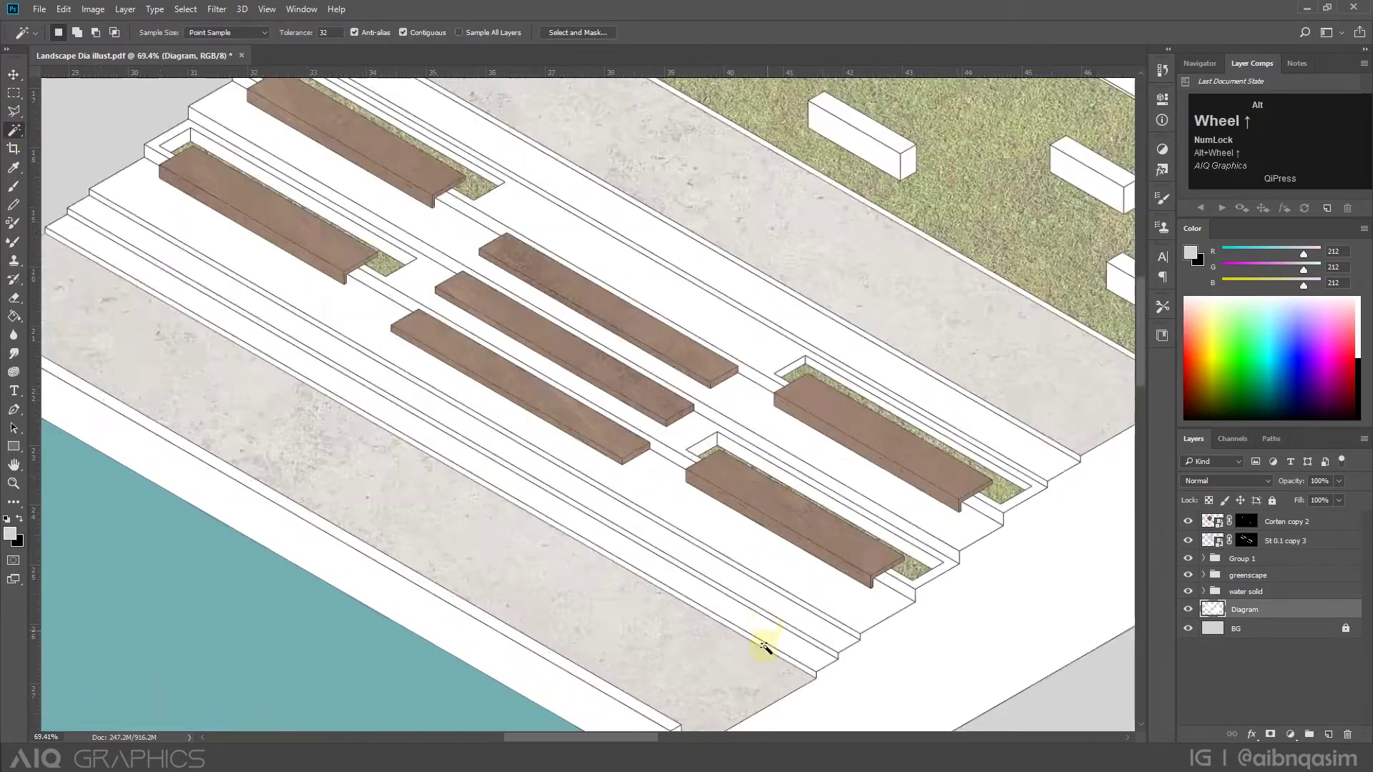
pyautogui.keyDown('shift'); pyautogui.click(818, 640); pyautogui.keyUp('shift')
pyautogui.keyDown('shift'); pyautogui.click(648, 405); pyautogui.keyUp('shift')
pyautogui.scroll(-3, 796, 520)
pyautogui.scroll(3, 276, 202)
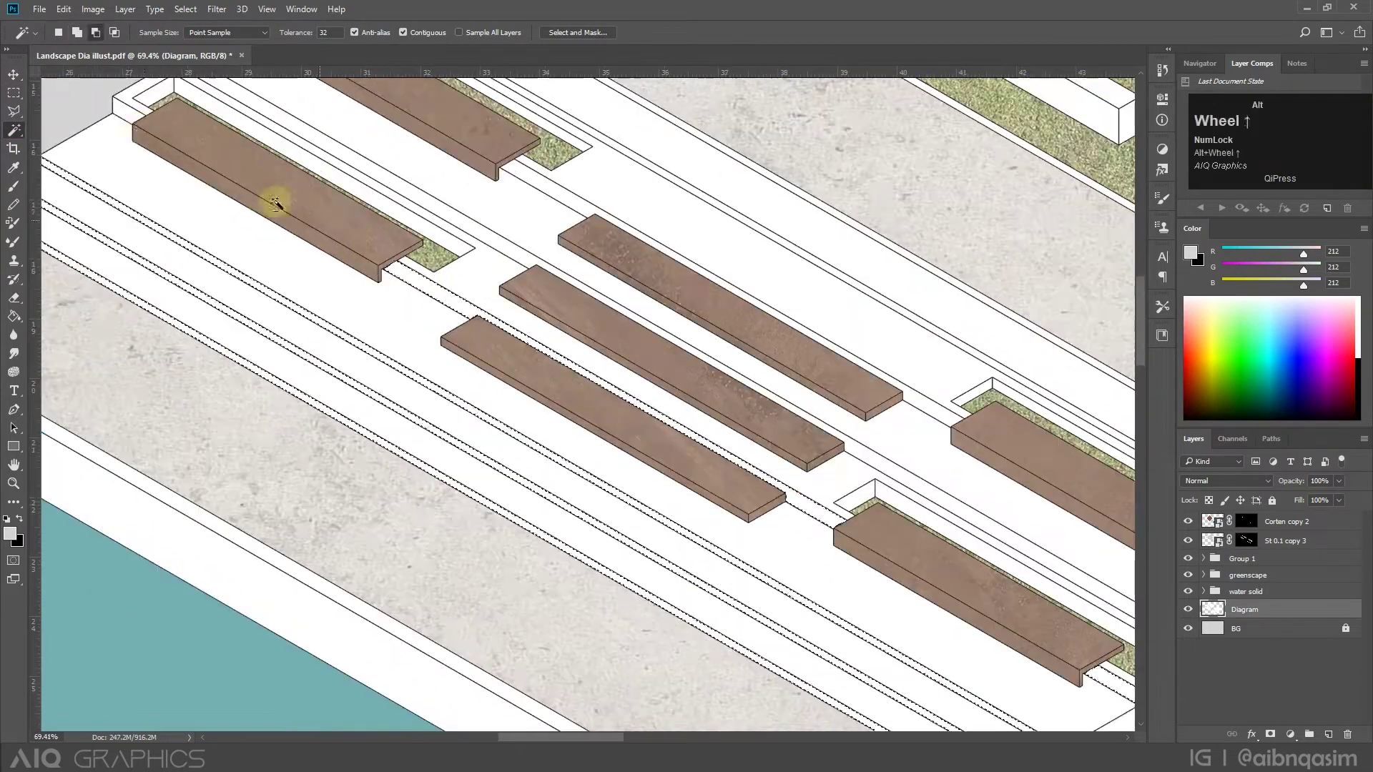
pyautogui.scroll(-3, 441, 356)
pyautogui.scroll(2, 377, 224)
pyautogui.keyDown('shift'); pyautogui.click(377, 224); pyautogui.keyUp('shift')
# Add the risers of the first block's upper steps, including those around the rear planters, to the selection.
pyautogui.scroll(-2, 377, 224)
pyautogui.scroll(3, 878, 449)
pyautogui.scroll(-3, 822, 450)
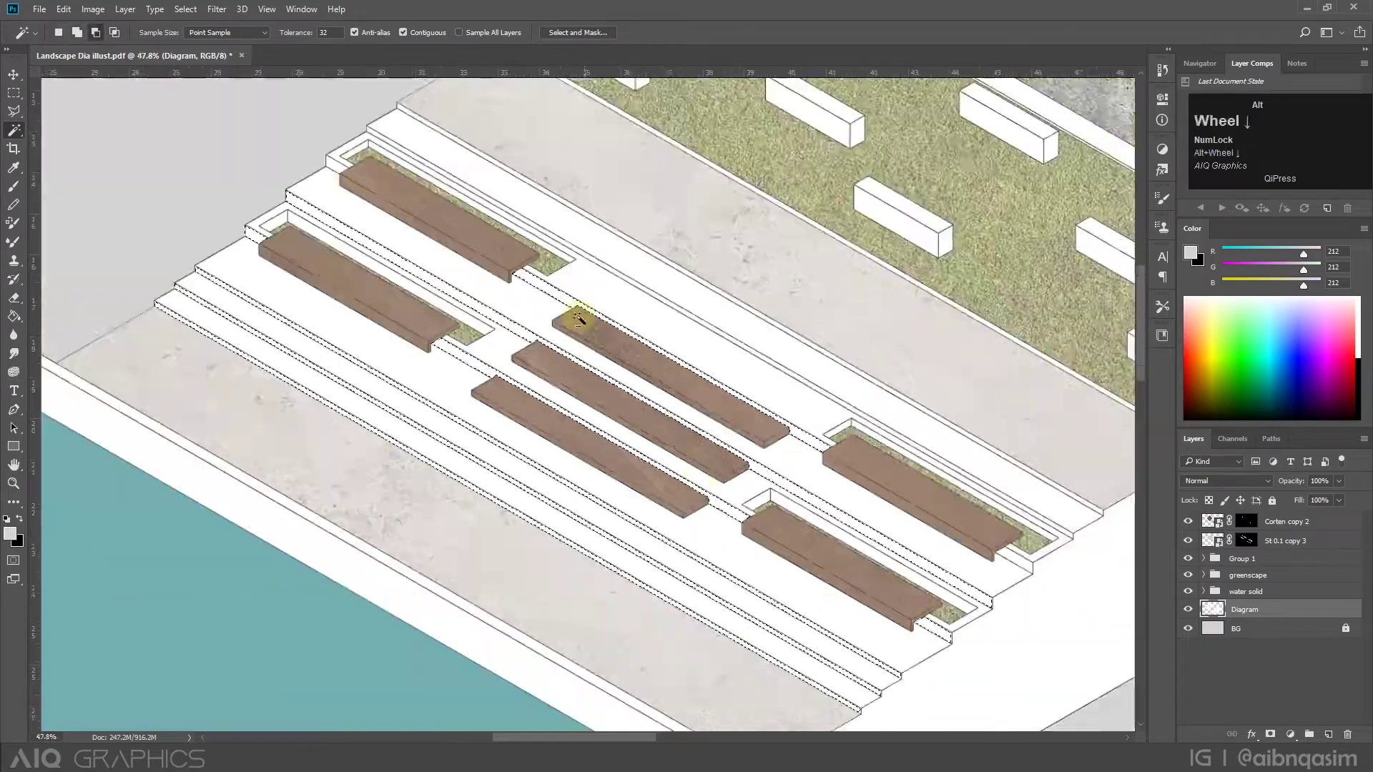
pyautogui.scroll(2, 581, 315)
pyautogui.keyDown('shift'); pyautogui.click(576, 312); pyautogui.keyUp('shift')
pyautogui.keyDown('shift'); pyautogui.click(283, 135); pyautogui.keyUp('shift')
pyautogui.scroll(-1, 286, 135)
pyautogui.scroll(2, 714, 346)
pyautogui.keyDown('shift'); pyautogui.click(716, 345); pyautogui.keyUp('shift')
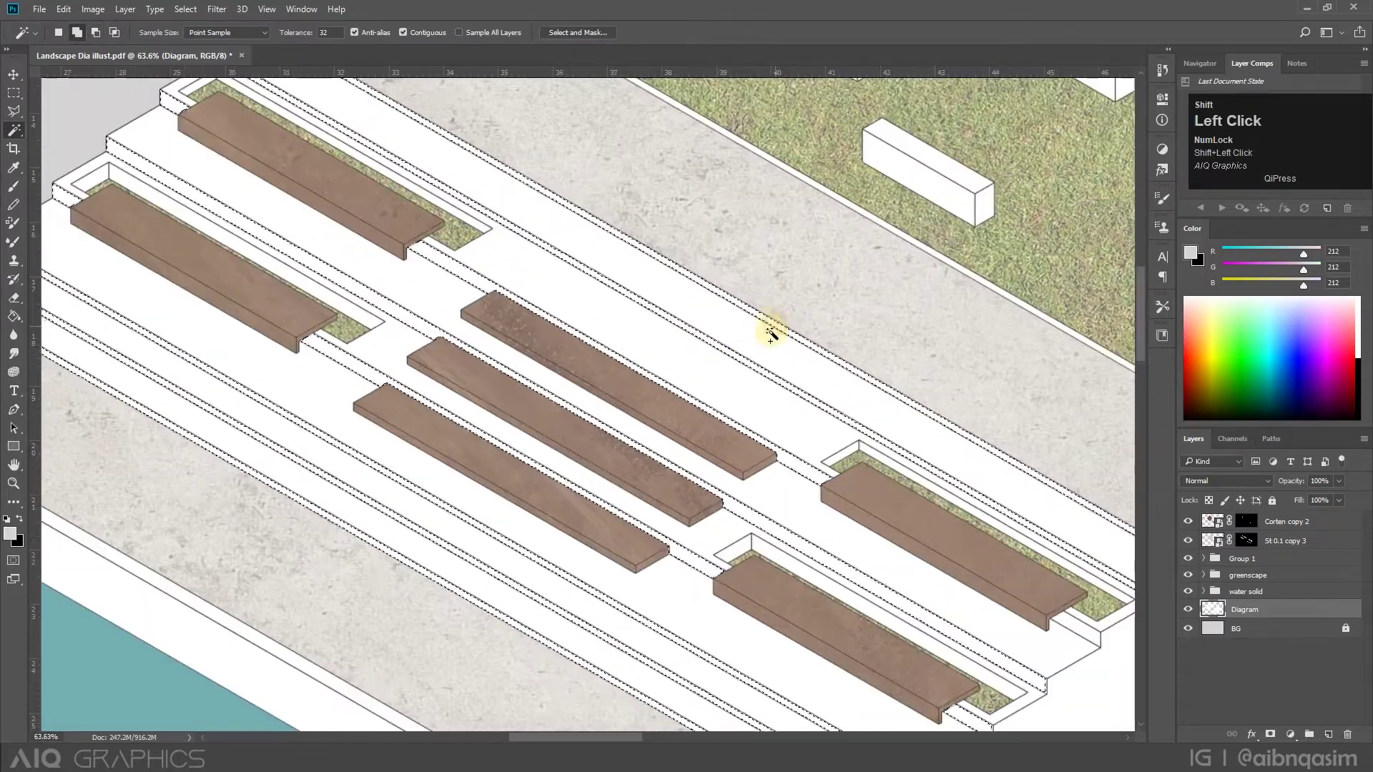
# Add the narrow edge strip beside the grass and the remaining step faces of the first block to the selection.
pyautogui.scroll(-2, 1001, 536)
pyautogui.scroll(-2, 910, 500)
pyautogui.scroll(-4, 910, 501)
pyautogui.scroll(2, 643, 407)
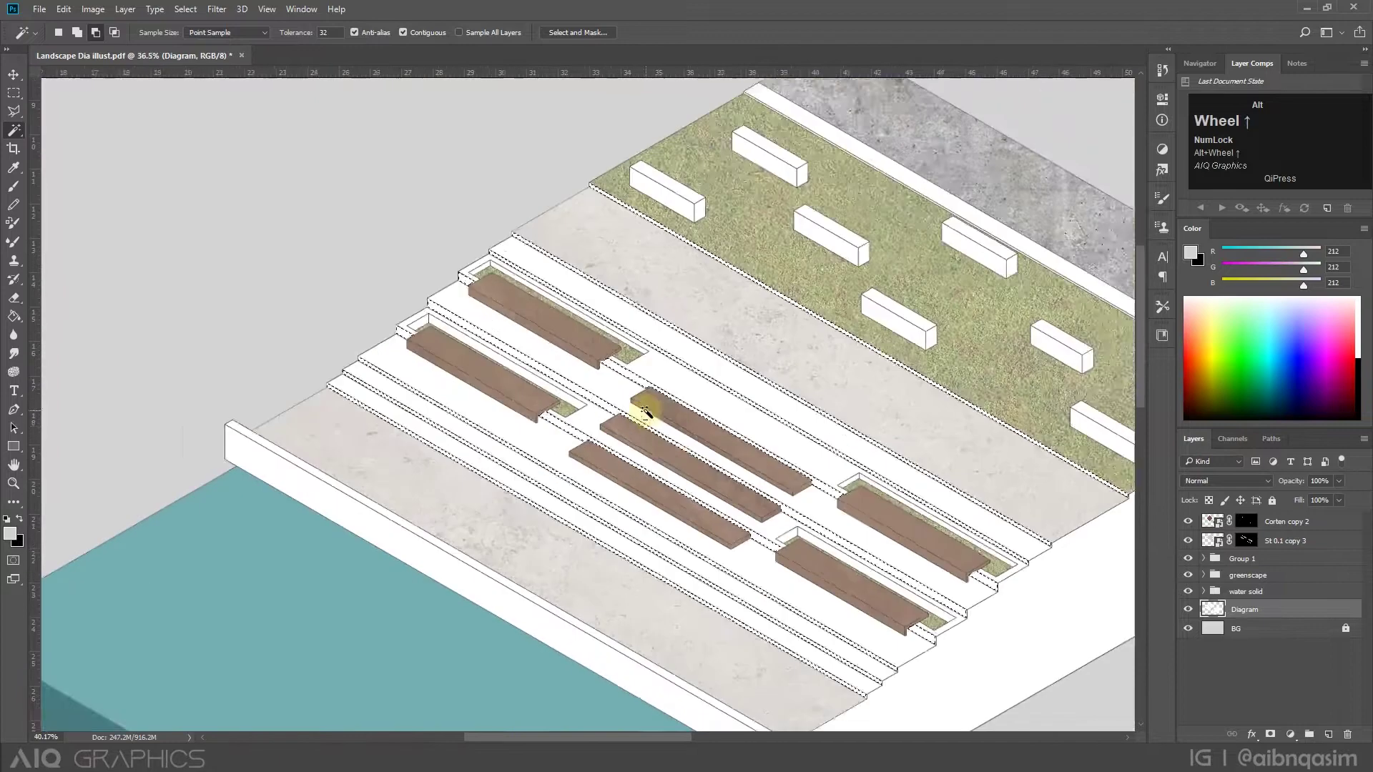
pyautogui.keyDown('shift'); pyautogui.click(560, 403); pyautogui.keyUp('shift')
pyautogui.scroll(-2, 529, 440)
pyautogui.scroll(-2, 586, 465)
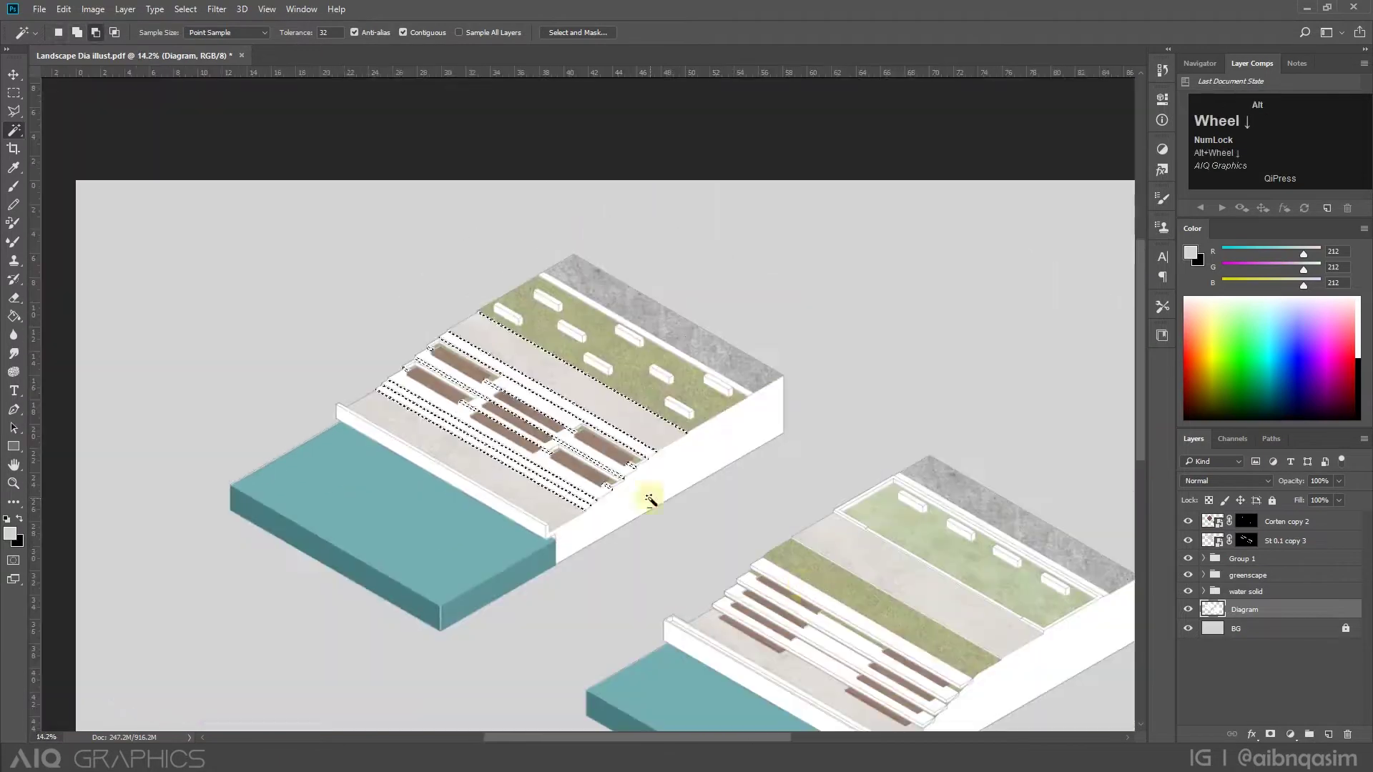
# Add the risers of the second block's steps and its narrow paving edge strips to the Magic Wand selection.
pyautogui.scroll(4, 615, 298)
pyautogui.scroll(-3, 715, 501)
pyautogui.scroll(5, 796, 684)
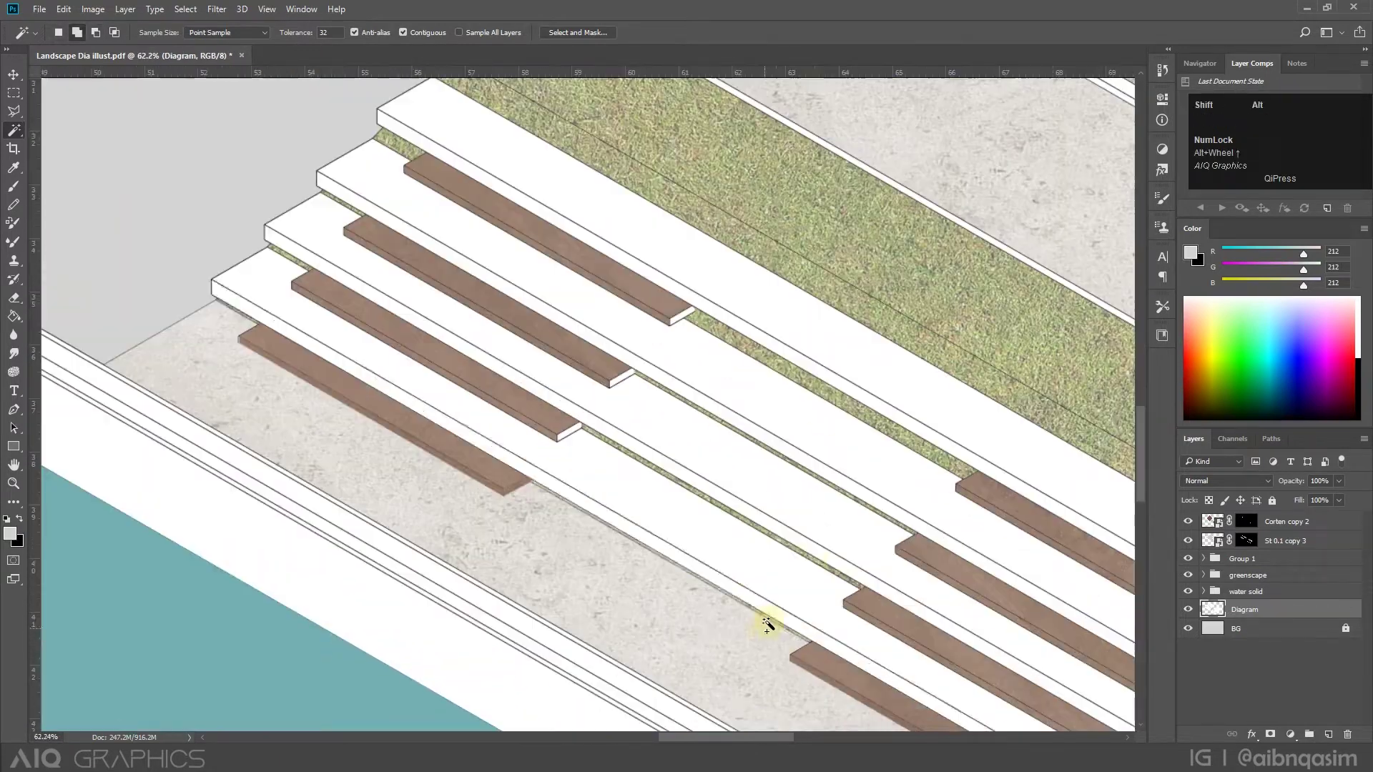
pyautogui.keyDown('shift'); pyautogui.click(918, 433); pyautogui.keyUp('shift')
pyautogui.scroll(-4, 560, 541)
pyautogui.scroll(5, 836, 472)
pyautogui.keyDown('shift'); pyautogui.click(803, 460); pyautogui.keyUp('shift')
pyautogui.scroll(-2, 803, 460)
pyautogui.keyDown('shift'); pyautogui.click(951, 357); pyautogui.keyUp('shift')
pyautogui.scroll(-3, 786, 365)
pyautogui.scroll(1, 711, 368)
# Fill the selected risers with a b4b4b4 Solid Color layer, set to Multiply at 68% opacity.
pyautogui.click(1290, 735)
pyautogui.click(1259, 420)
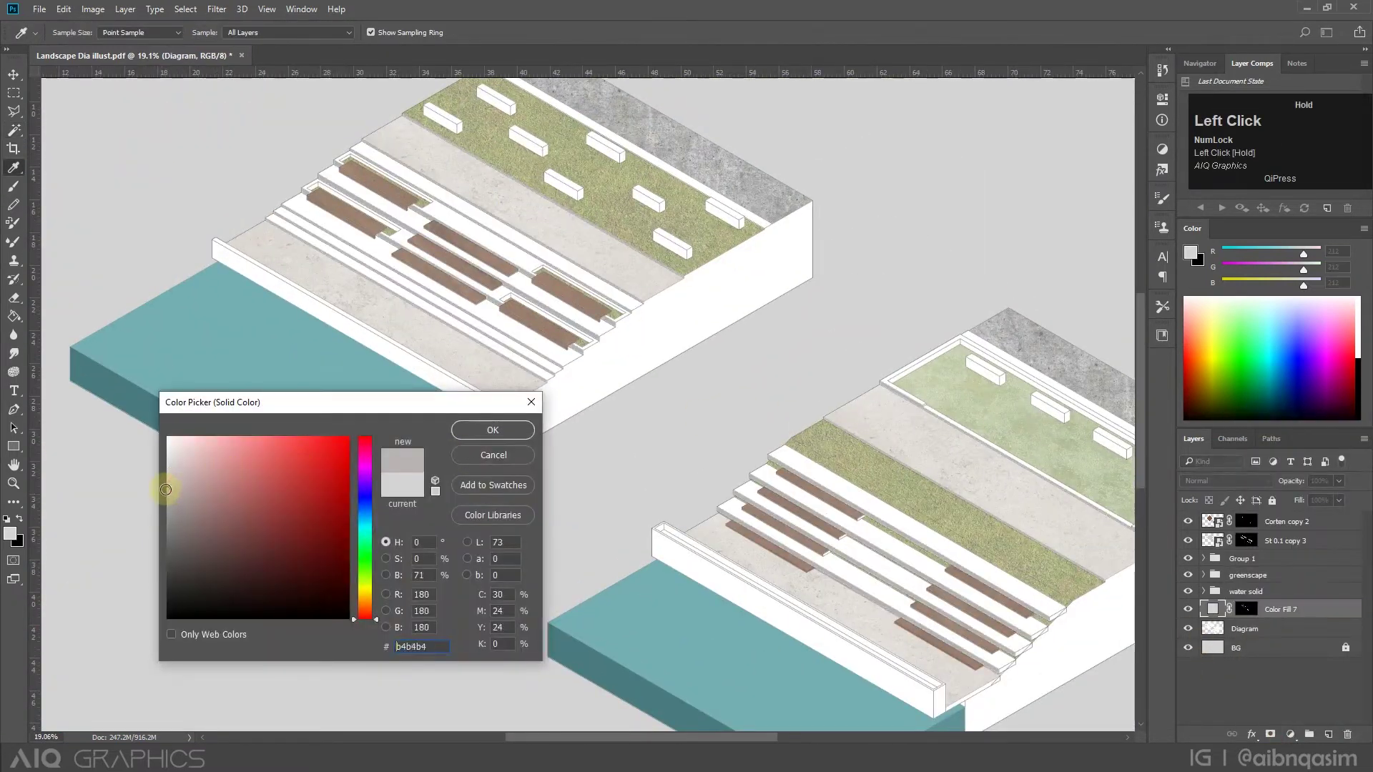
pyautogui.click(488, 432)
pyautogui.click(1228, 482)
pyautogui.click(1237, 532)
pyautogui.click(14, 74)
pyautogui.scroll(3, 880, 629)
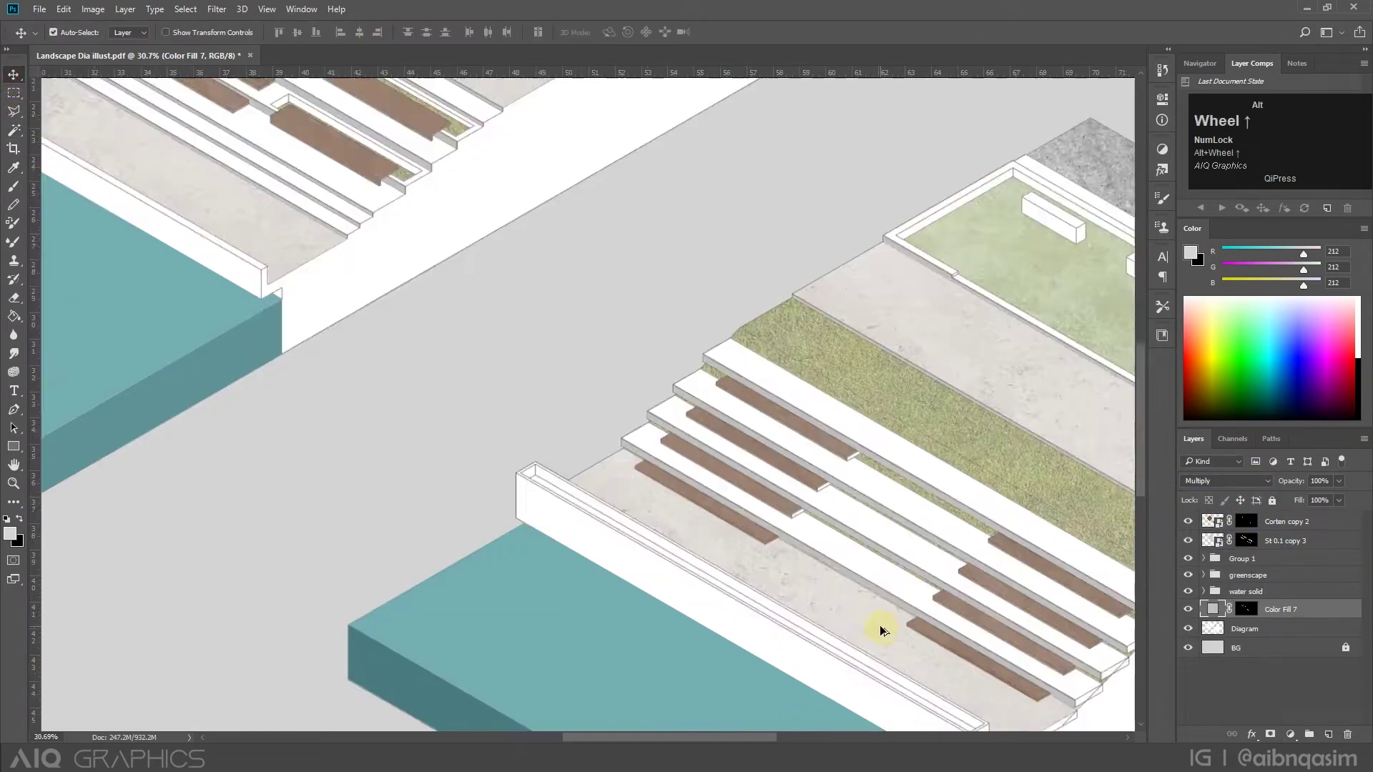
pyautogui.scroll(2, 1018, 570)
pyautogui.moveTo(1322, 499); pyautogui.dragTo(1318, 495)
pyautogui.scroll(-4, 705, 500)
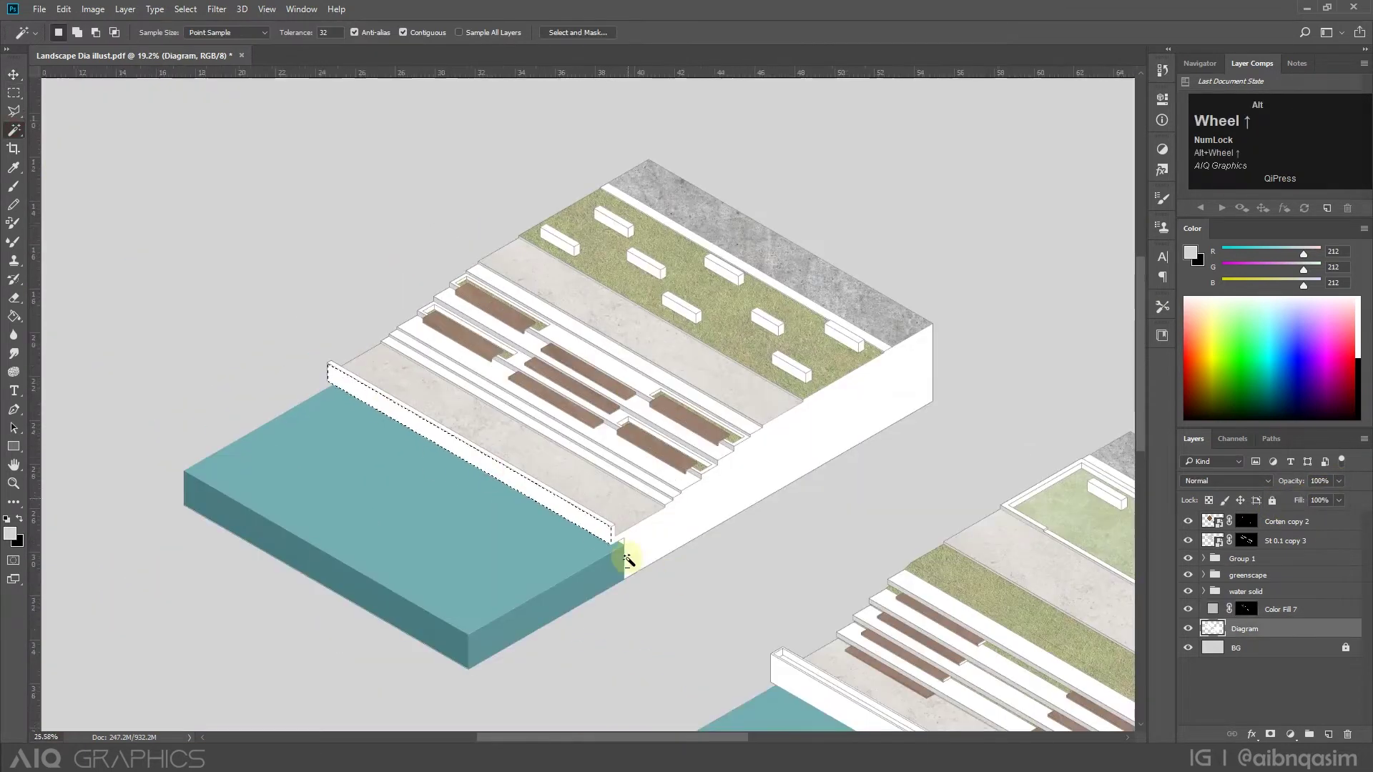
# On the Diagram layer, select the front faces of both blocks' waterfront walls and fill them with Solid Color c3c3c3.
pyautogui.scroll(3, 626, 559)
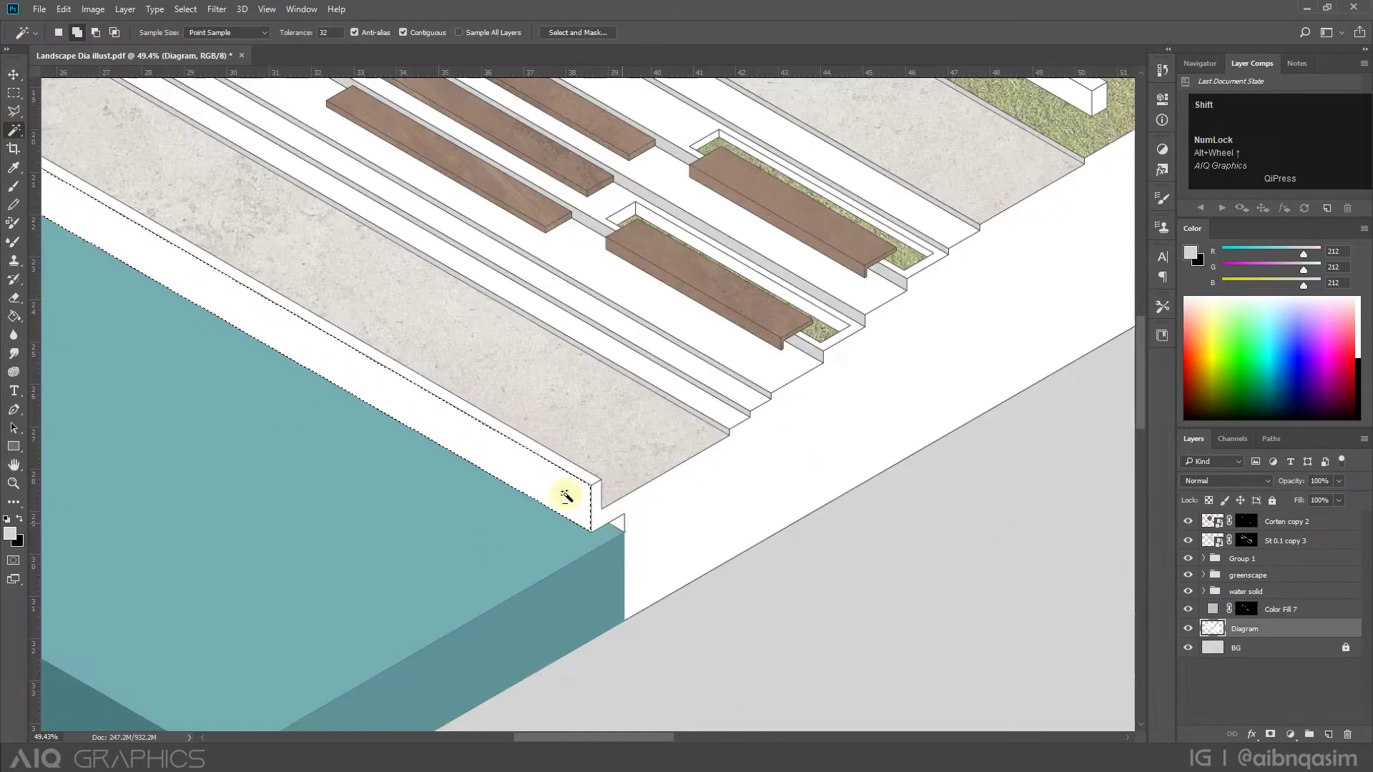
pyautogui.scroll(-4, 566, 492)
pyautogui.scroll(2, 796, 634)
pyautogui.keyDown('shift'); pyautogui.click(796, 633); pyautogui.keyUp('shift')
pyautogui.click(1291, 735)
pyautogui.click(1276, 423)
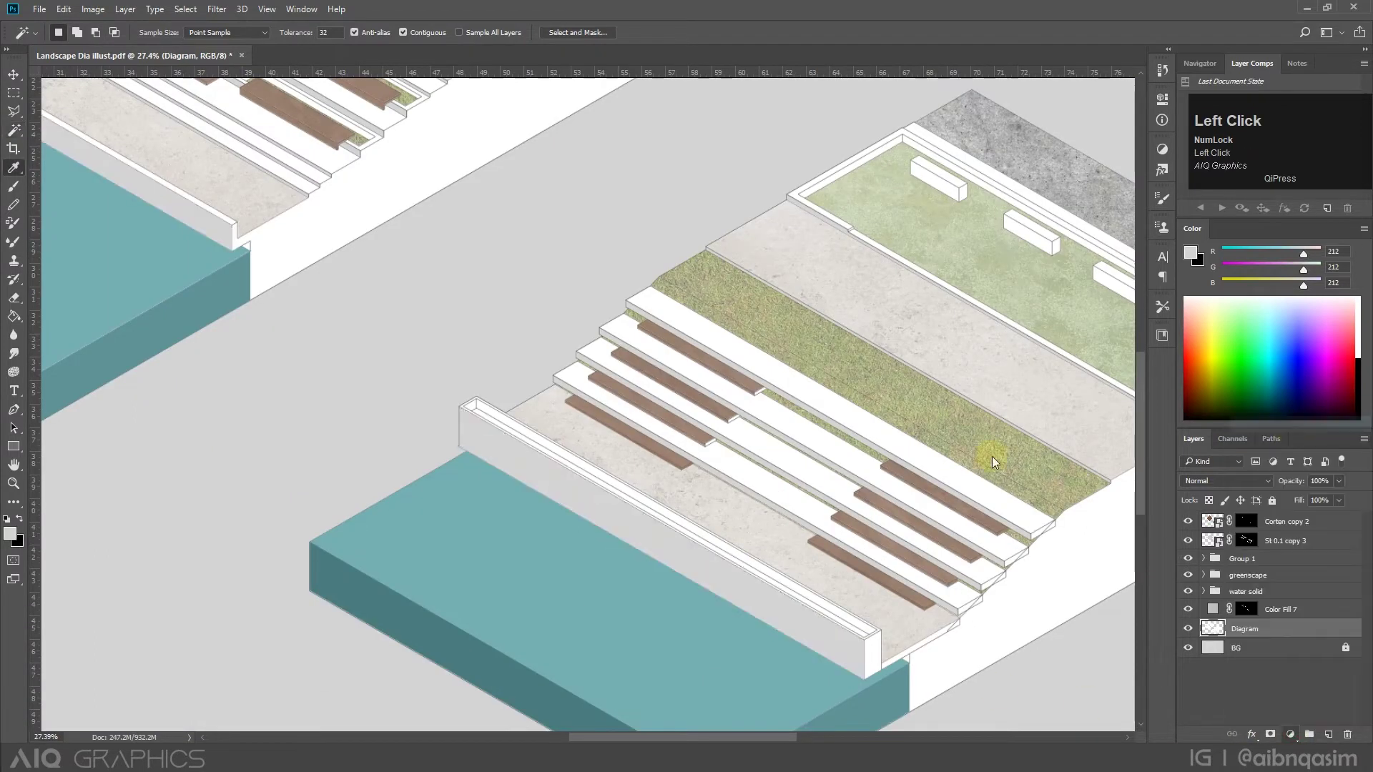
pyautogui.click(167, 479)
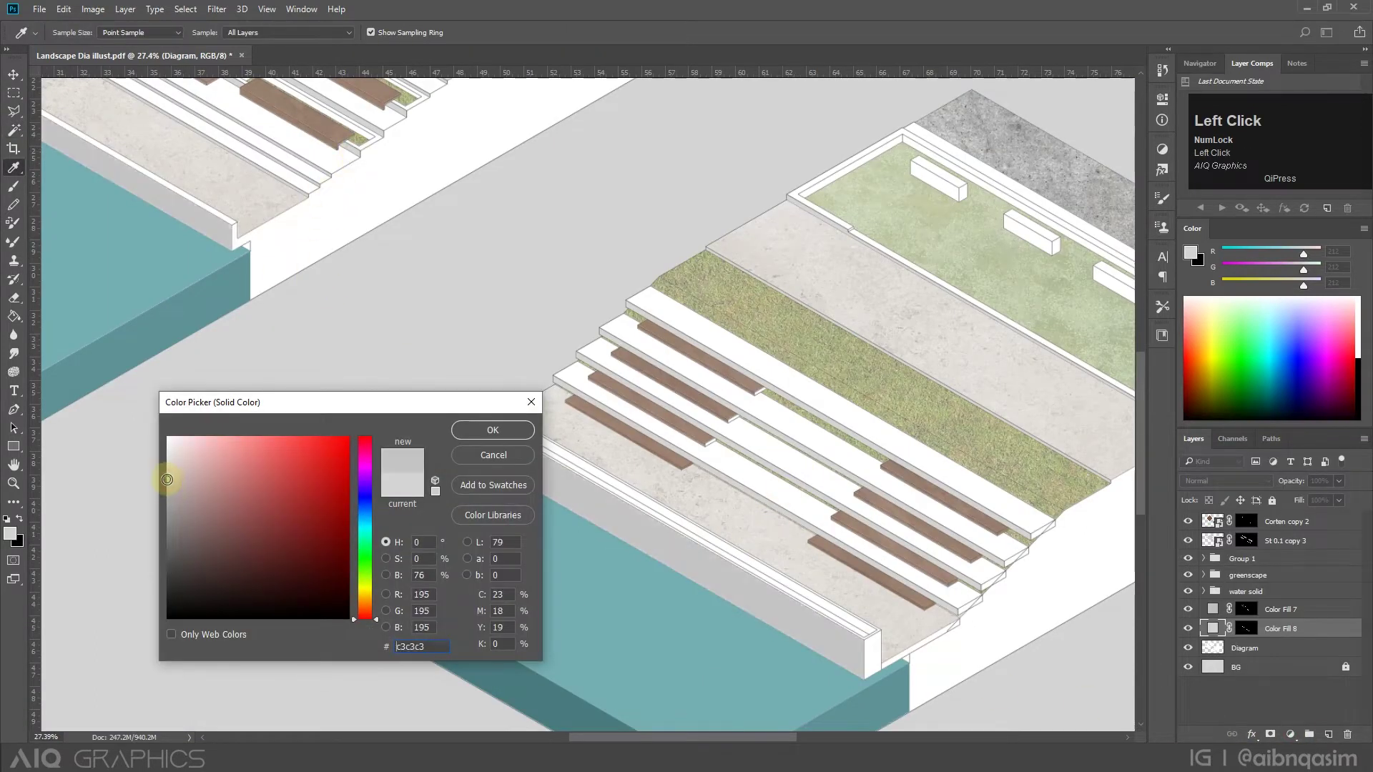
pyautogui.click(494, 429)
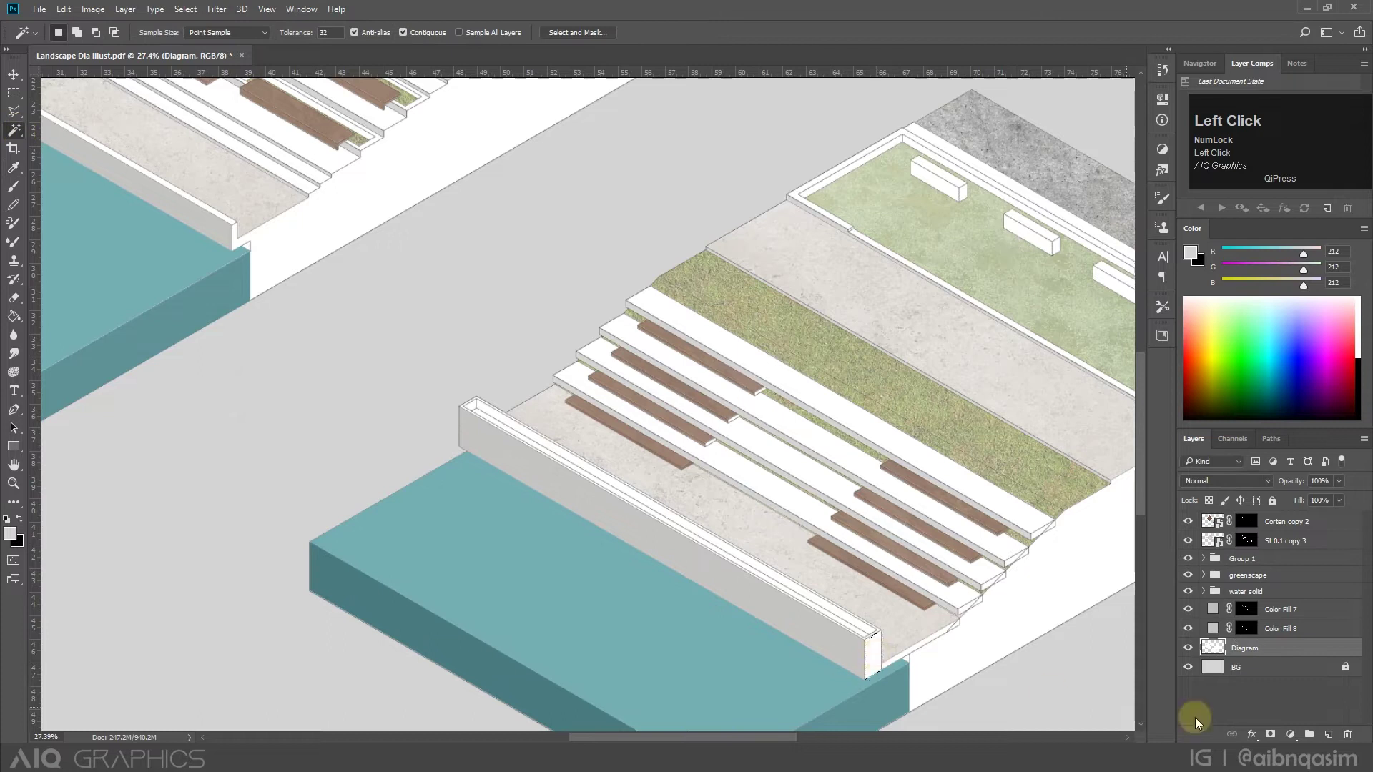
# Fill the selected end face of the second block's waterfront wall with a bdbdbd Solid Color layer.
pyautogui.hscroll(-1, 426, 437)
pyautogui.click(1290, 734)
pyautogui.click(1276, 423)
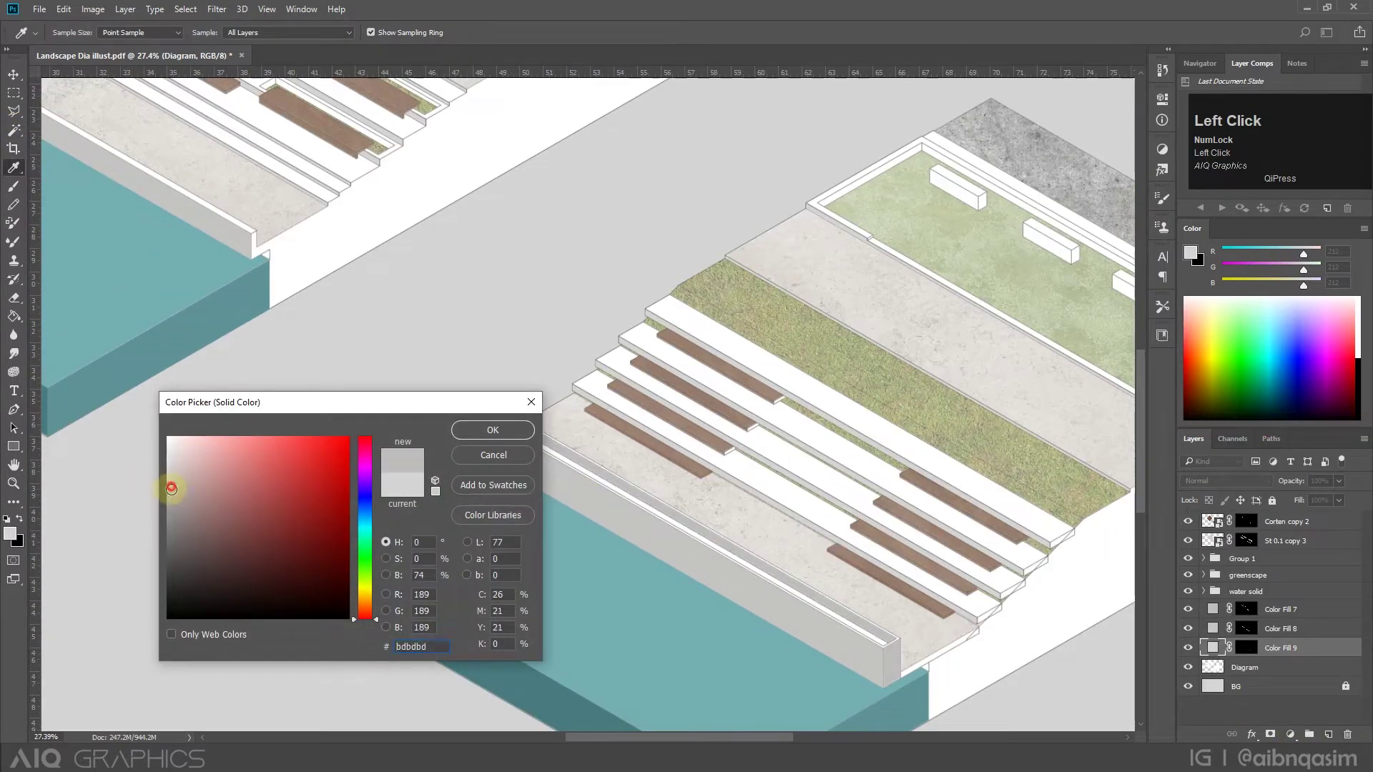
pyautogui.press('Return')
pyautogui.scroll(3, 600, 484)
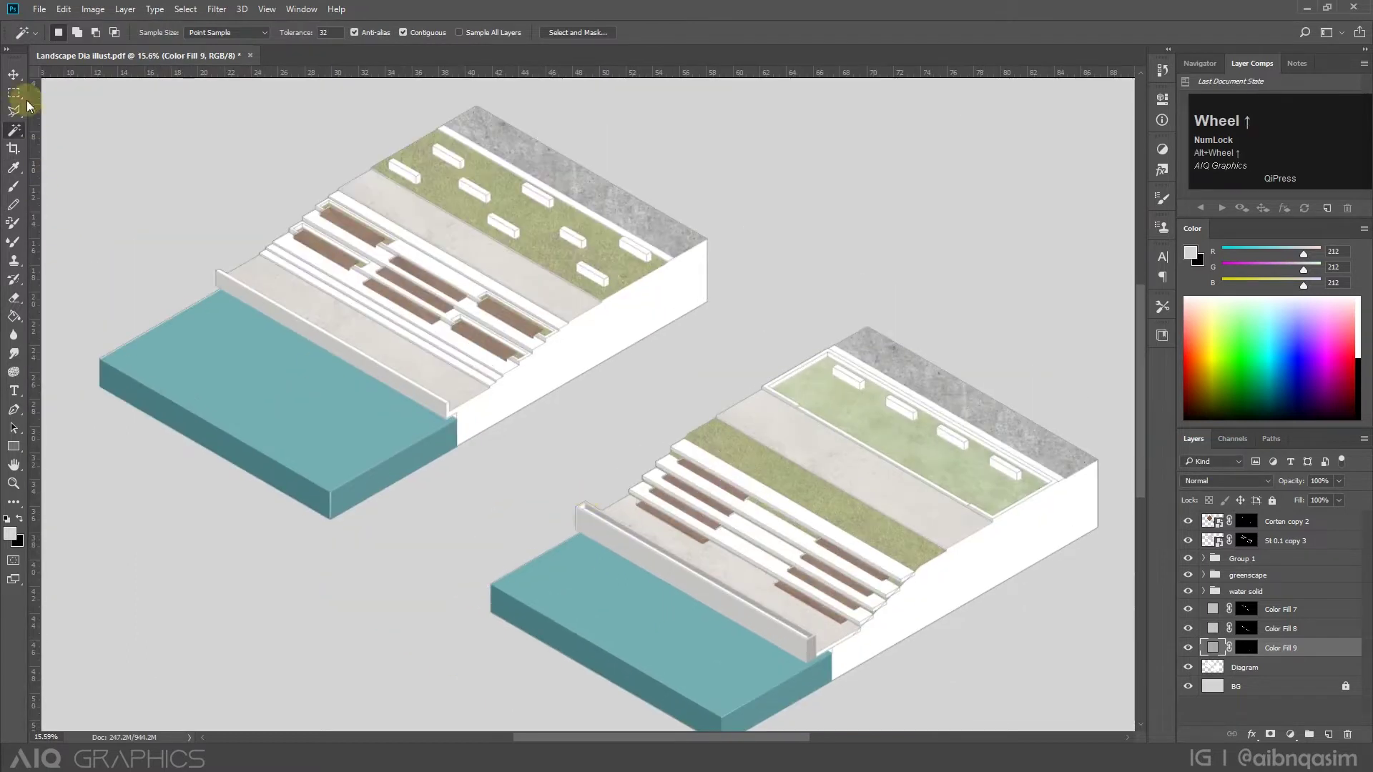
# Magic Wand-select the narrow planting strip inside the second block's waterfront wall, keeping the S G 0.2 copy 4 layer active.
pyautogui.press('v')
pyautogui.scroll(2, 722, 489)
pyautogui.click(722, 489)
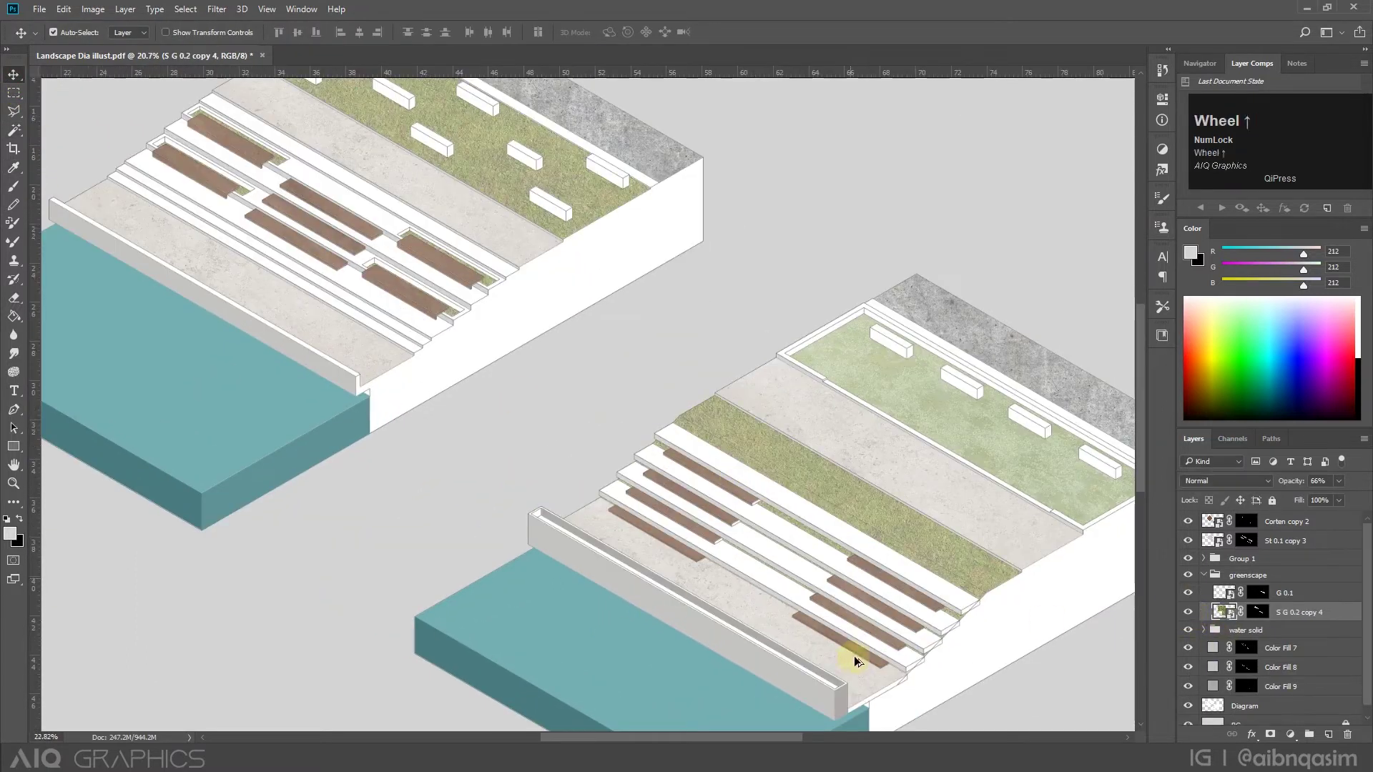
pyautogui.scroll(5, 858, 661)
pyautogui.click(14, 186)
pyautogui.click(14, 130)
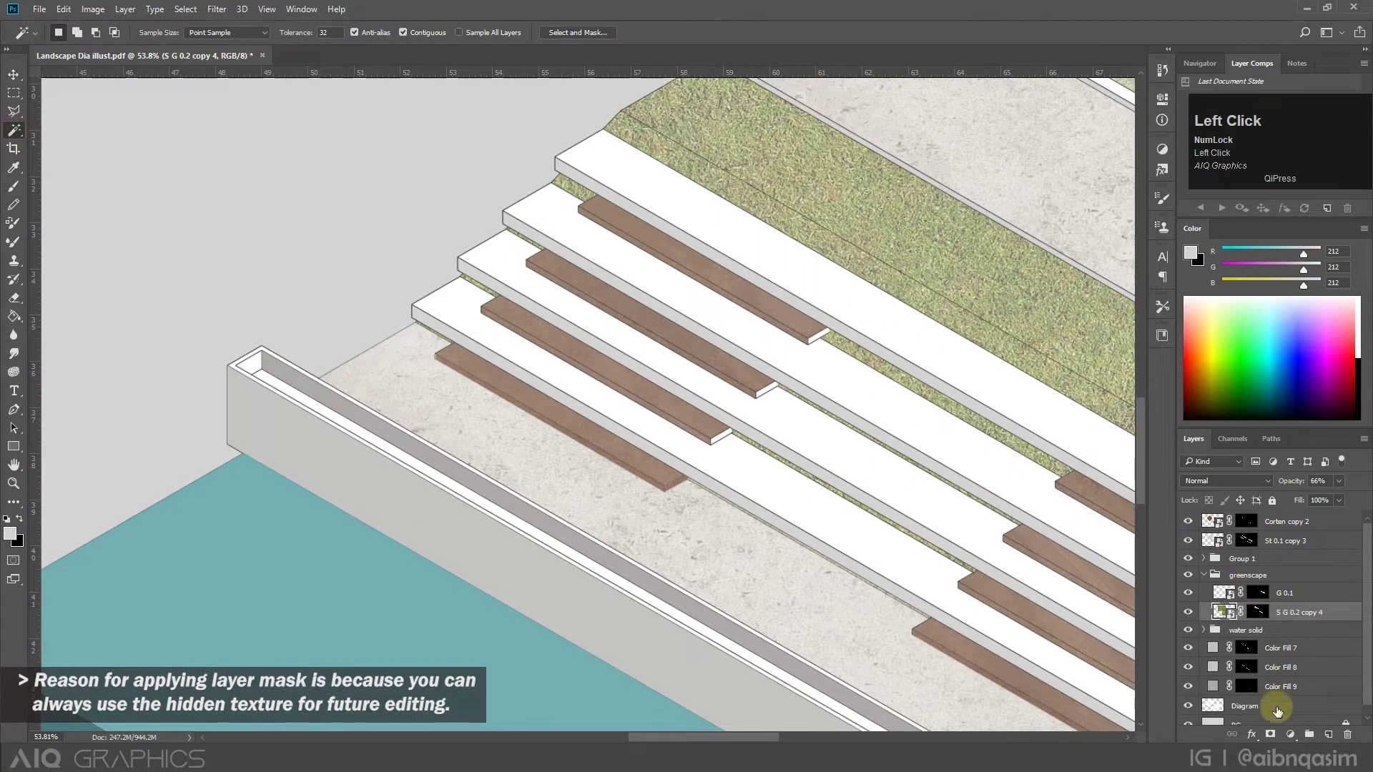
pyautogui.click(1320, 613)
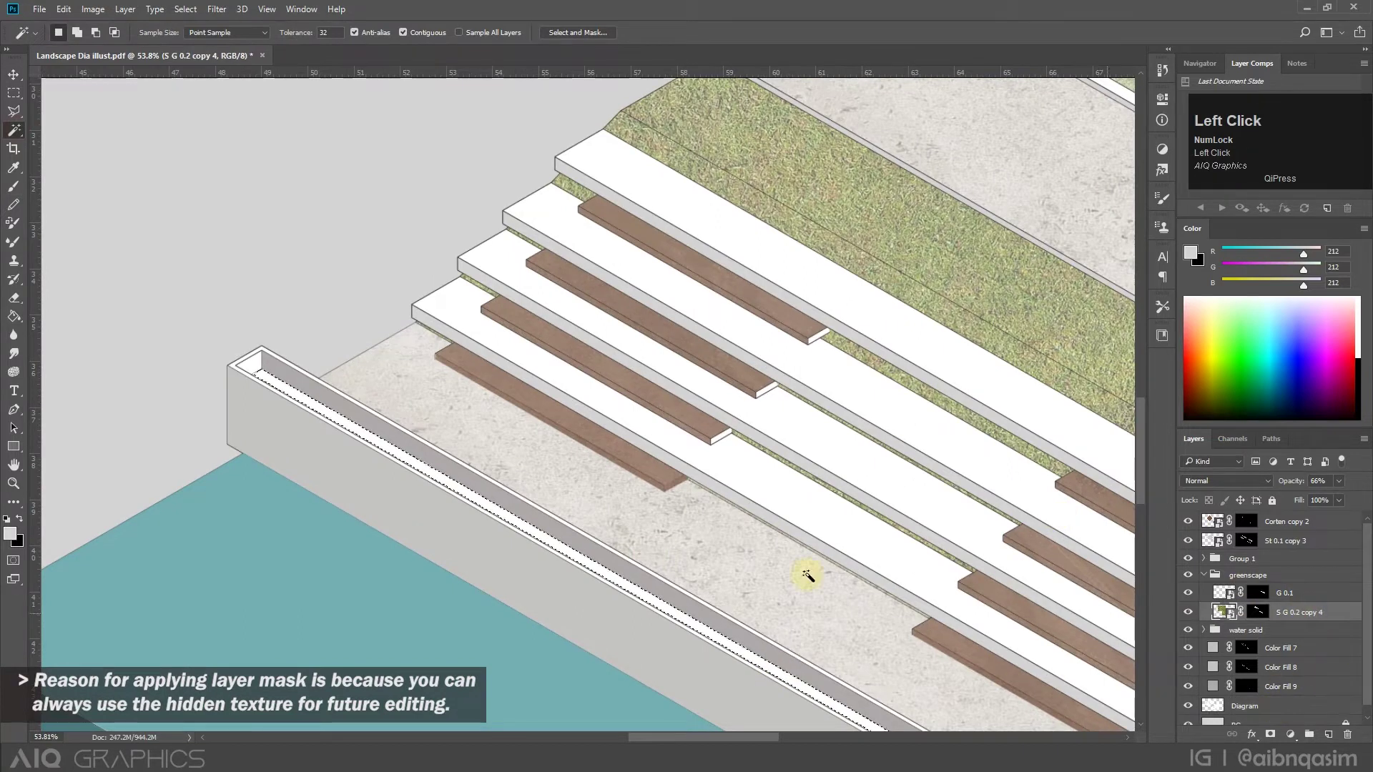
# Paint white on the S G 0.2 copy 4 layer mask to reveal grass in the selected strip, and deselect.
pyautogui.click(13, 187)
pyautogui.scroll(-2, 175, 297)
pyautogui.click(1258, 612)
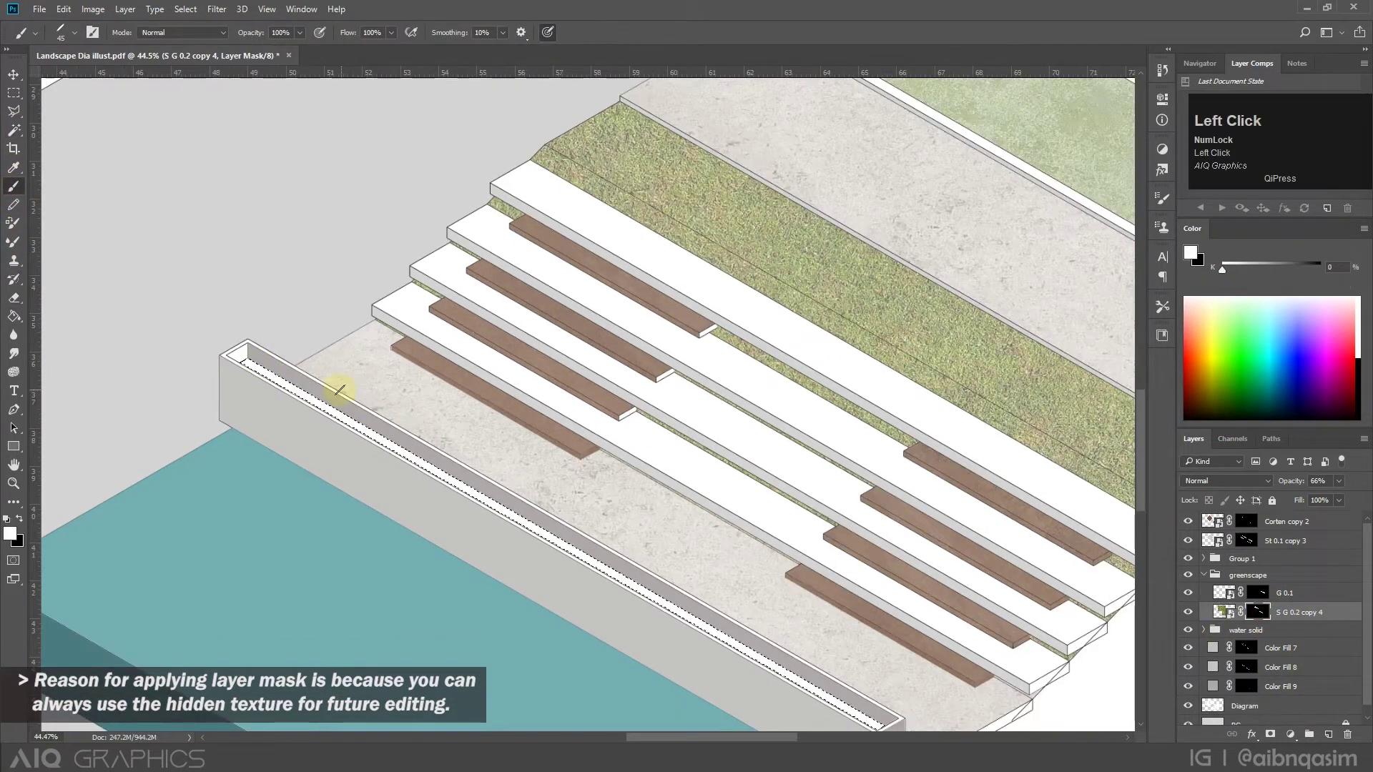
pyautogui.click(75, 33)
pyautogui.click(263, 364)
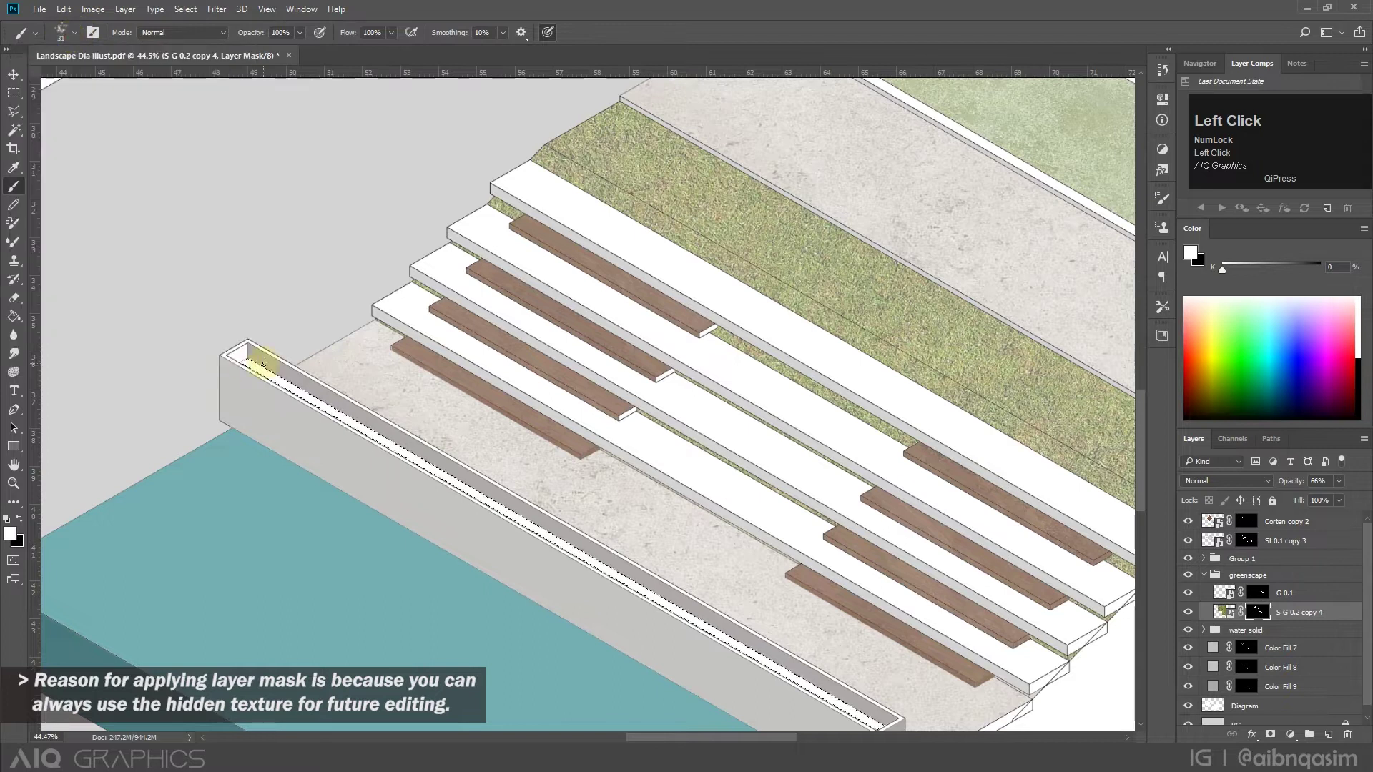
pyautogui.click(71, 41)
pyautogui.click(187, 209)
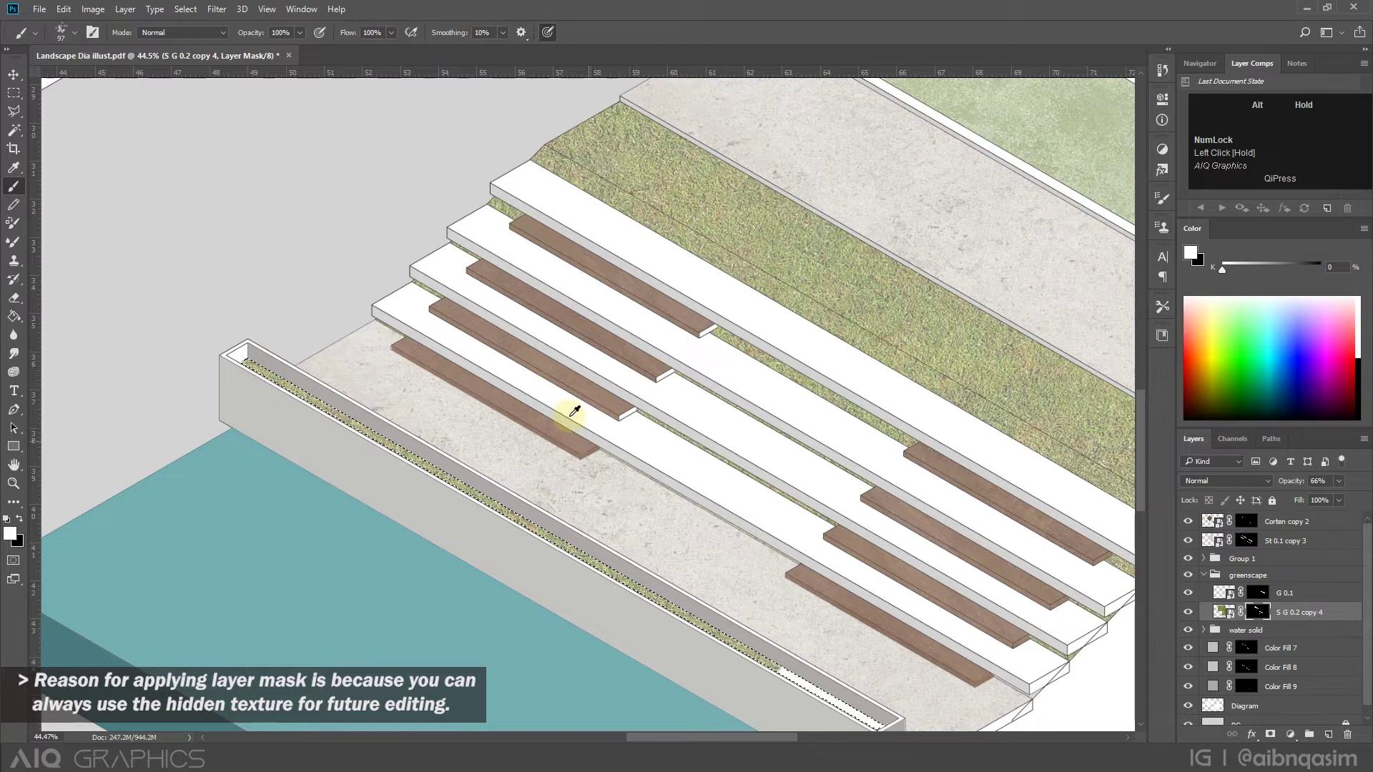
pyautogui.scroll(1, 825, 665)
pyautogui.scroll(-6, 823, 620)
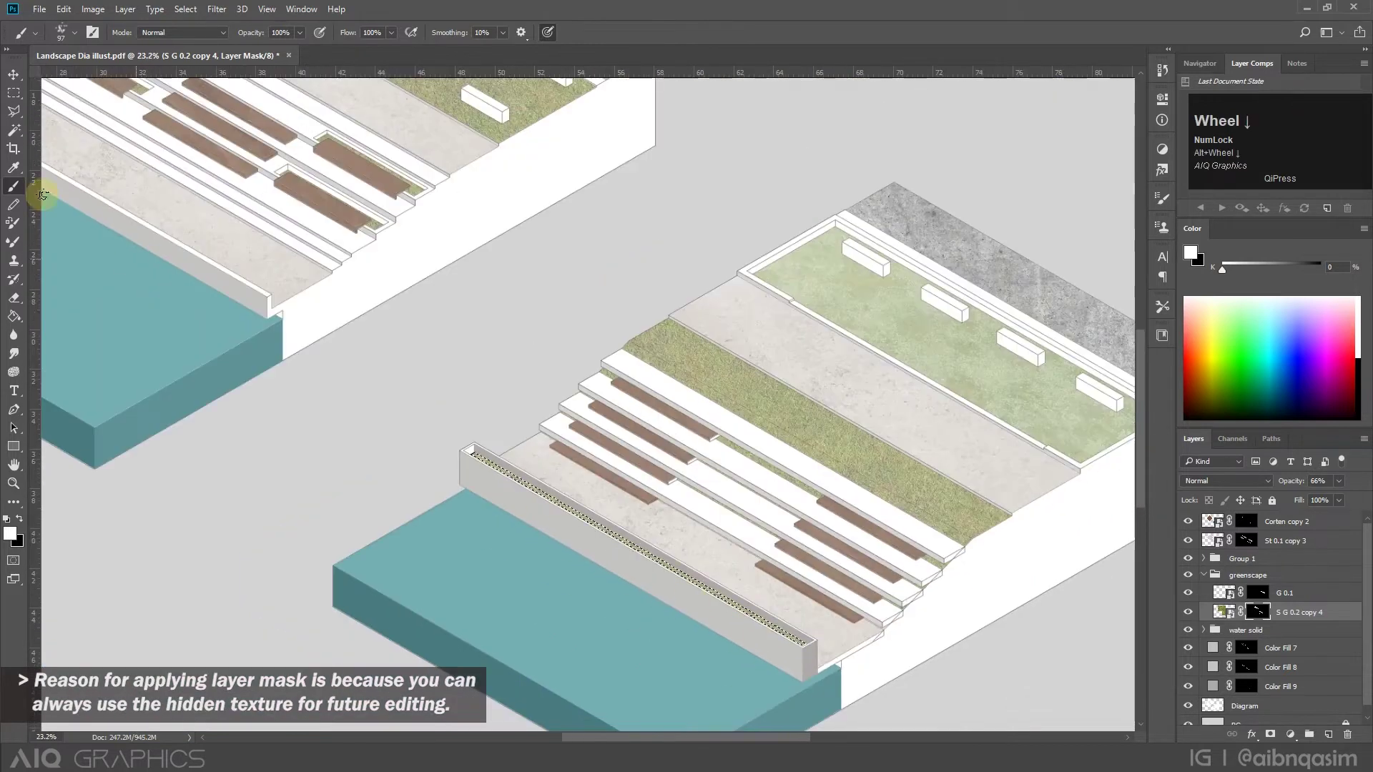
pyautogui.click(14, 93)
pyautogui.click(512, 236)
# Set the Color Fill 7 layer's opacity to 98% and change its fill color to a1a0a0.
pyautogui.scroll(-7, 500, 307)
pyautogui.scroll(4, 479, 286)
pyautogui.scroll(5, 448, 248)
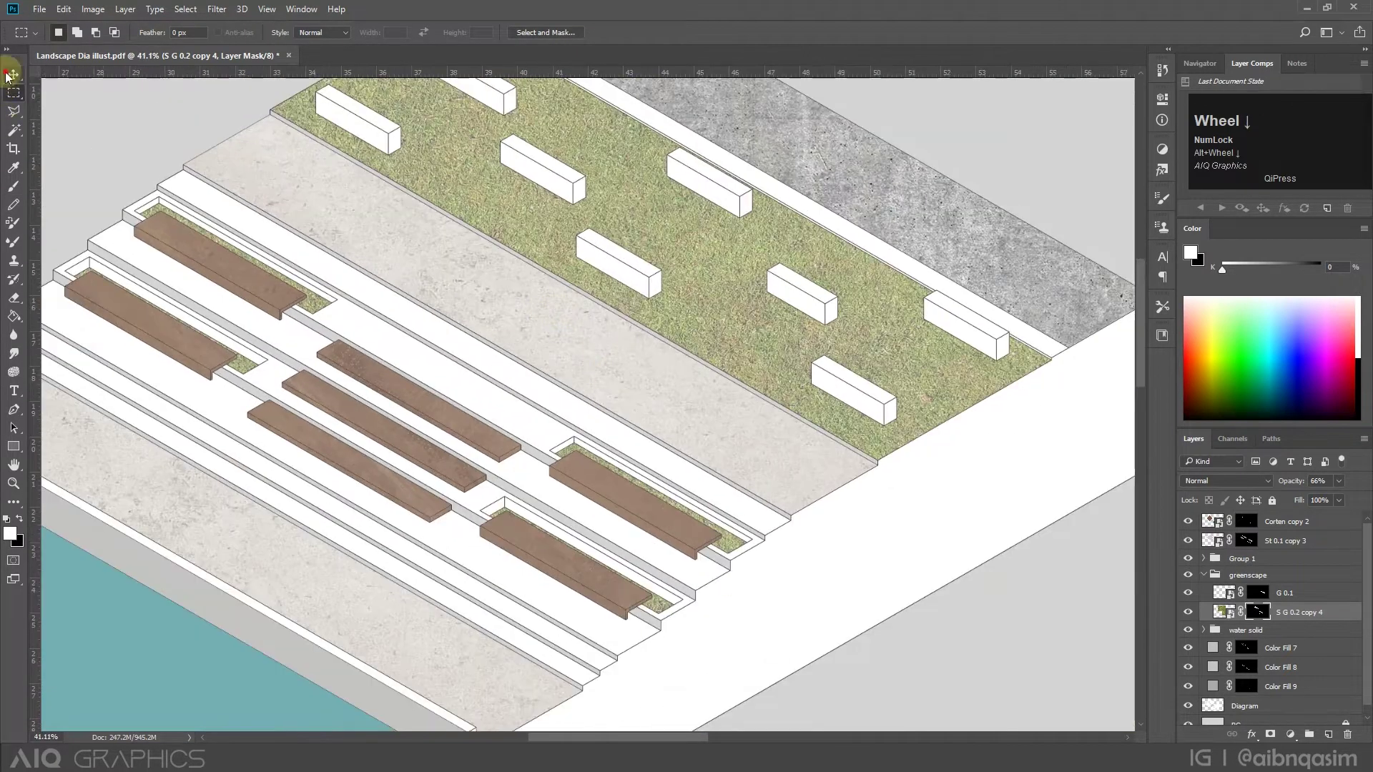
pyautogui.press('v')
pyautogui.click(548, 452)
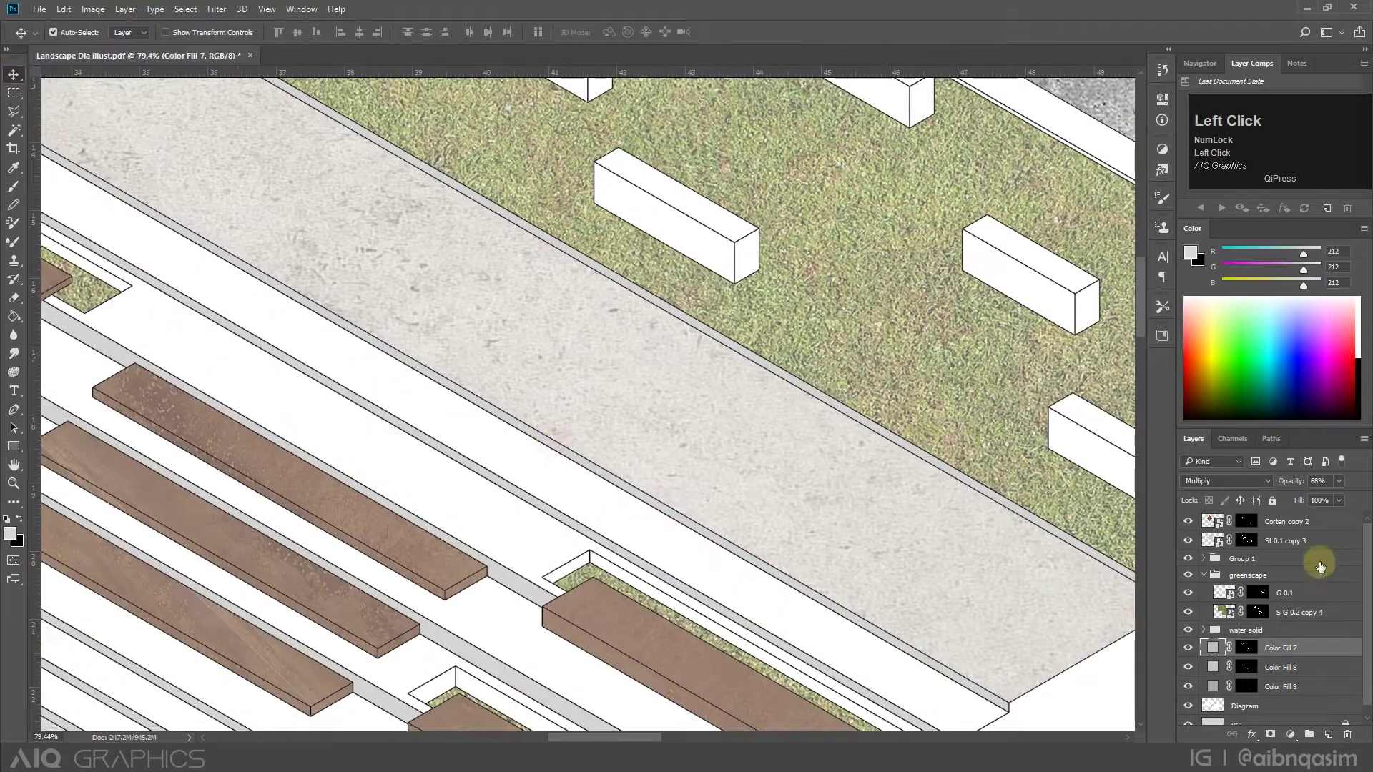
pyautogui.moveTo(1344, 503); pyautogui.dragTo(1357, 493)
pyautogui.scroll(-5, 582, 362)
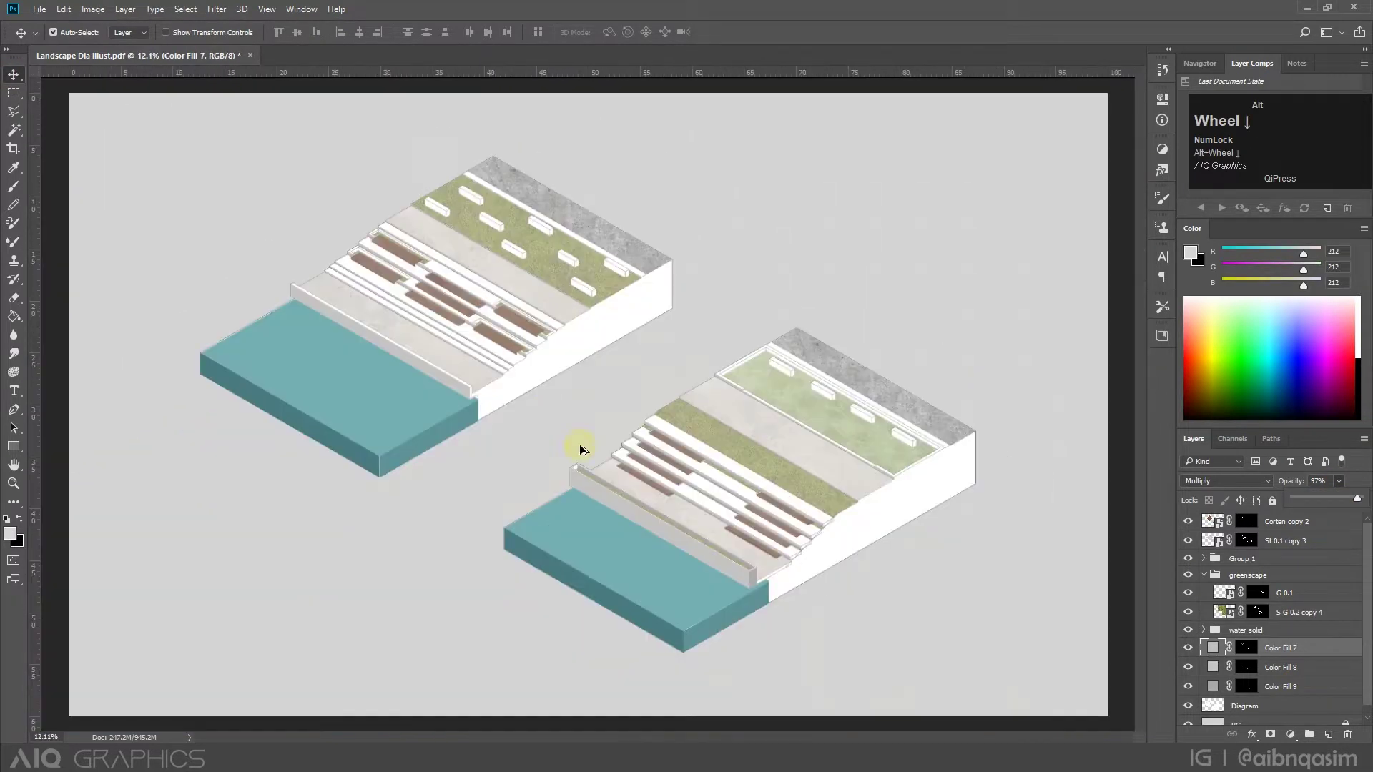
pyautogui.scroll(2, 573, 450)
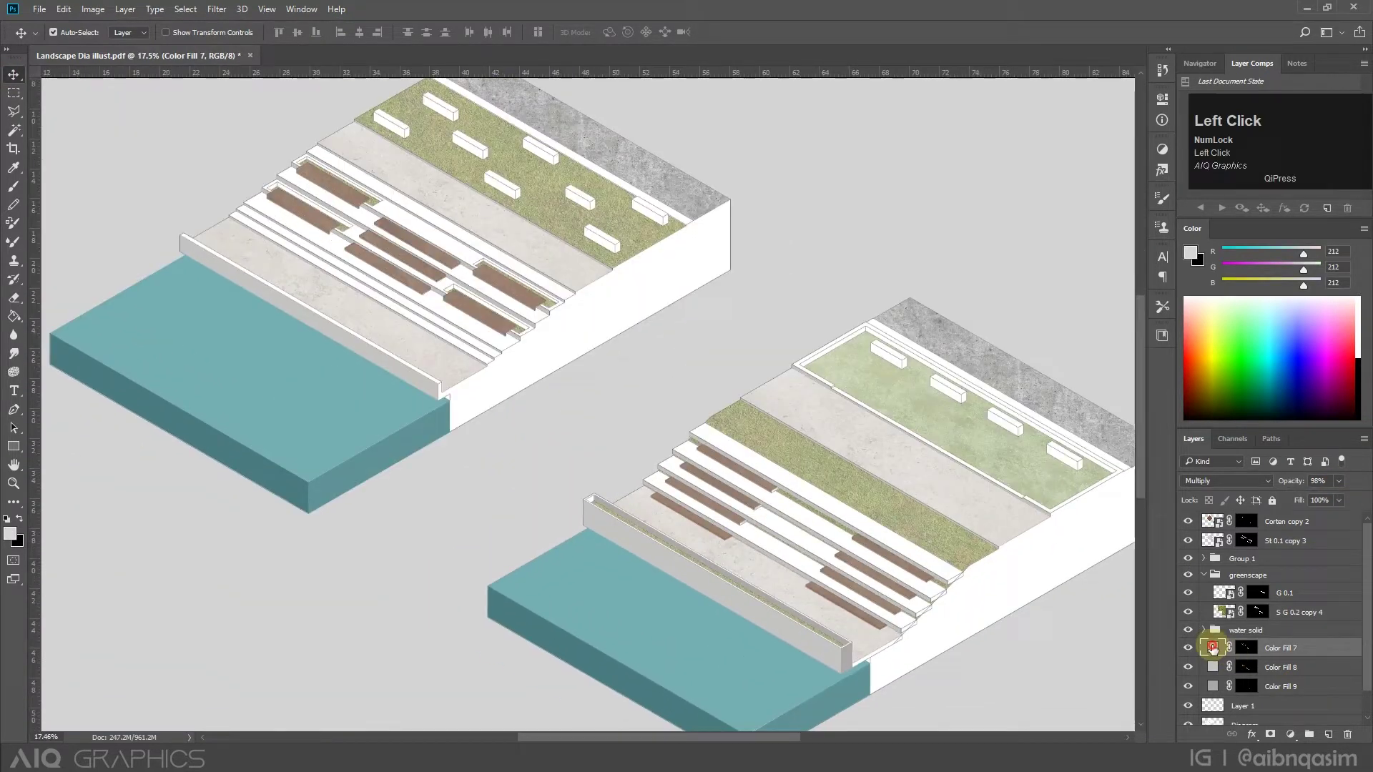
pyautogui.doubleClick(1213, 647)
pyautogui.click(169, 503)
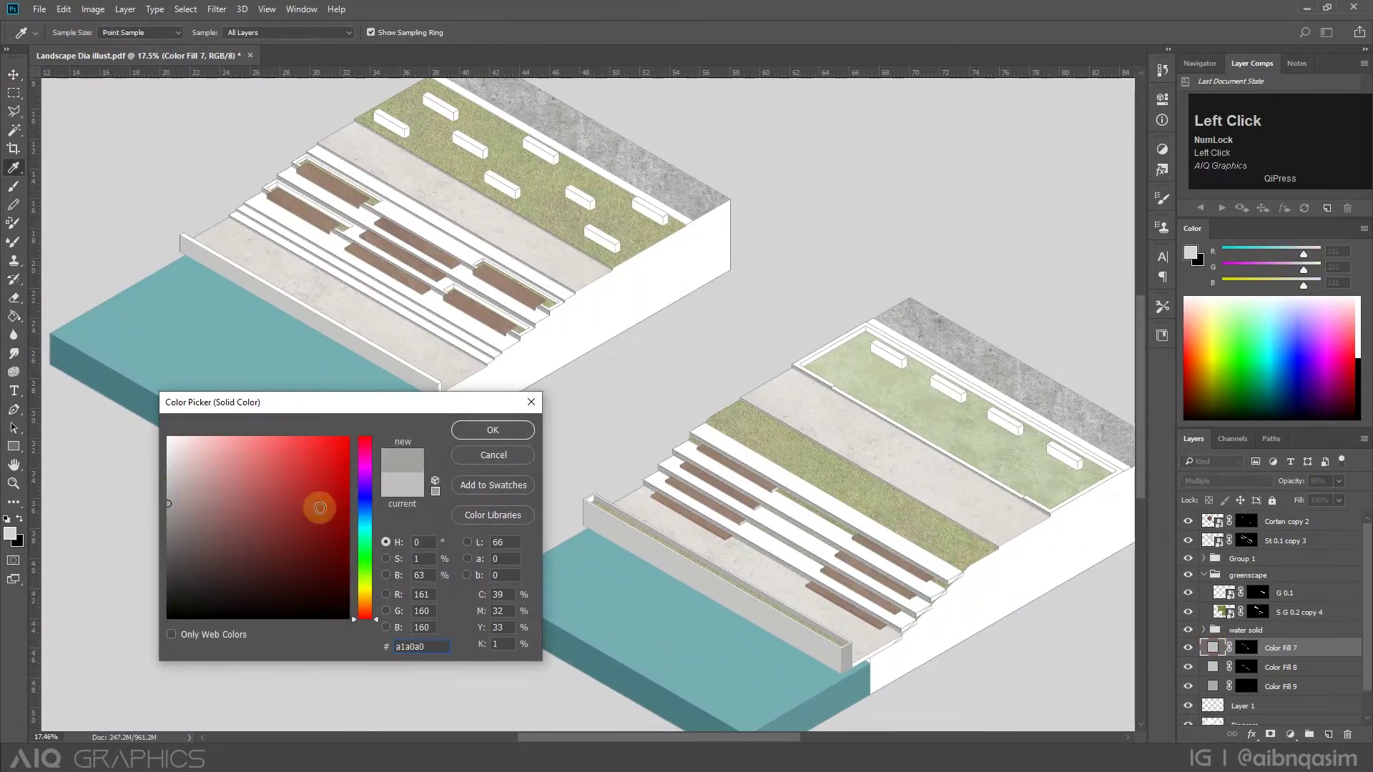
pyautogui.click(526, 430)
# On the Diagram layer, select the rear inner face of the second block's lawn border and the small leftover edge faces.
pyautogui.scroll(-1, 1307, 715)
pyautogui.click(1287, 696)
pyautogui.press('w')
pyautogui.scroll(6, 941, 438)
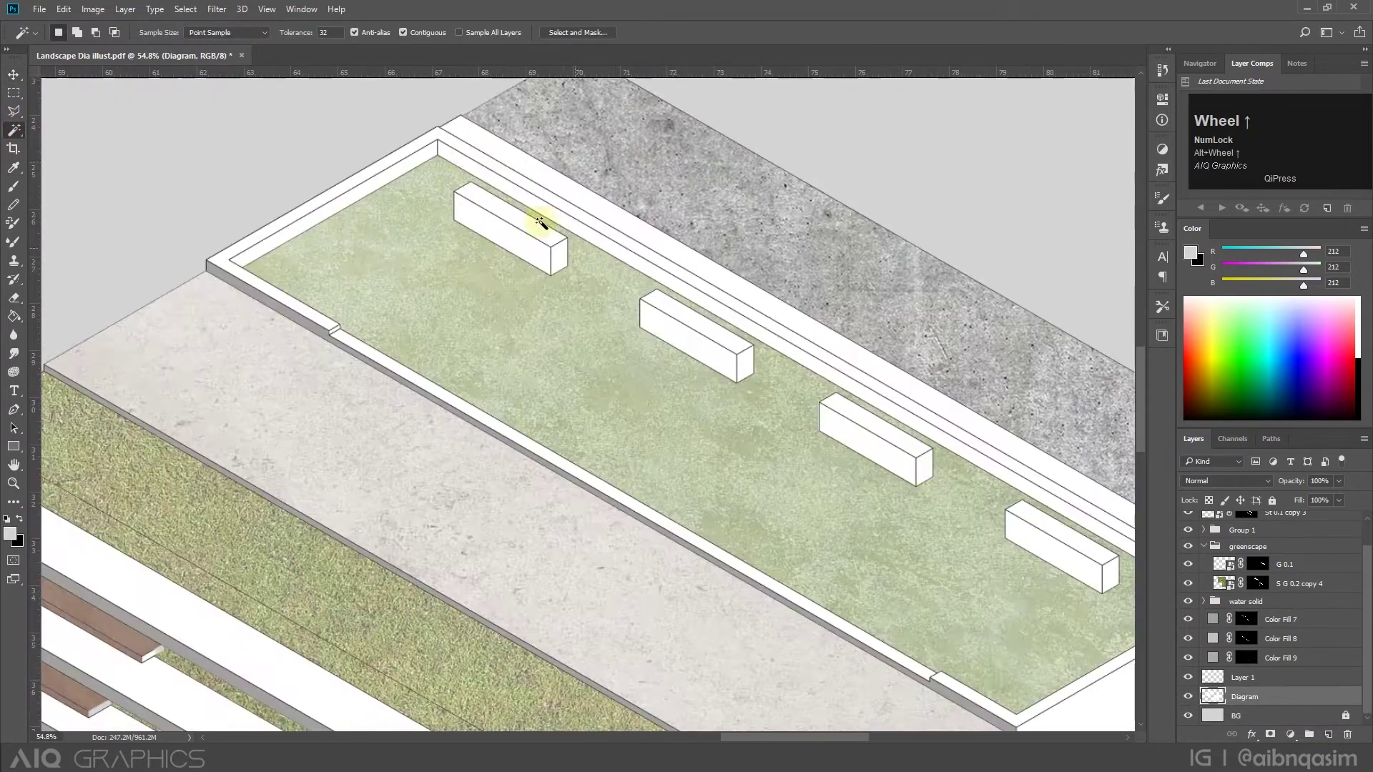
pyautogui.scroll(-8, 618, 272)
pyautogui.scroll(3, 393, 358)
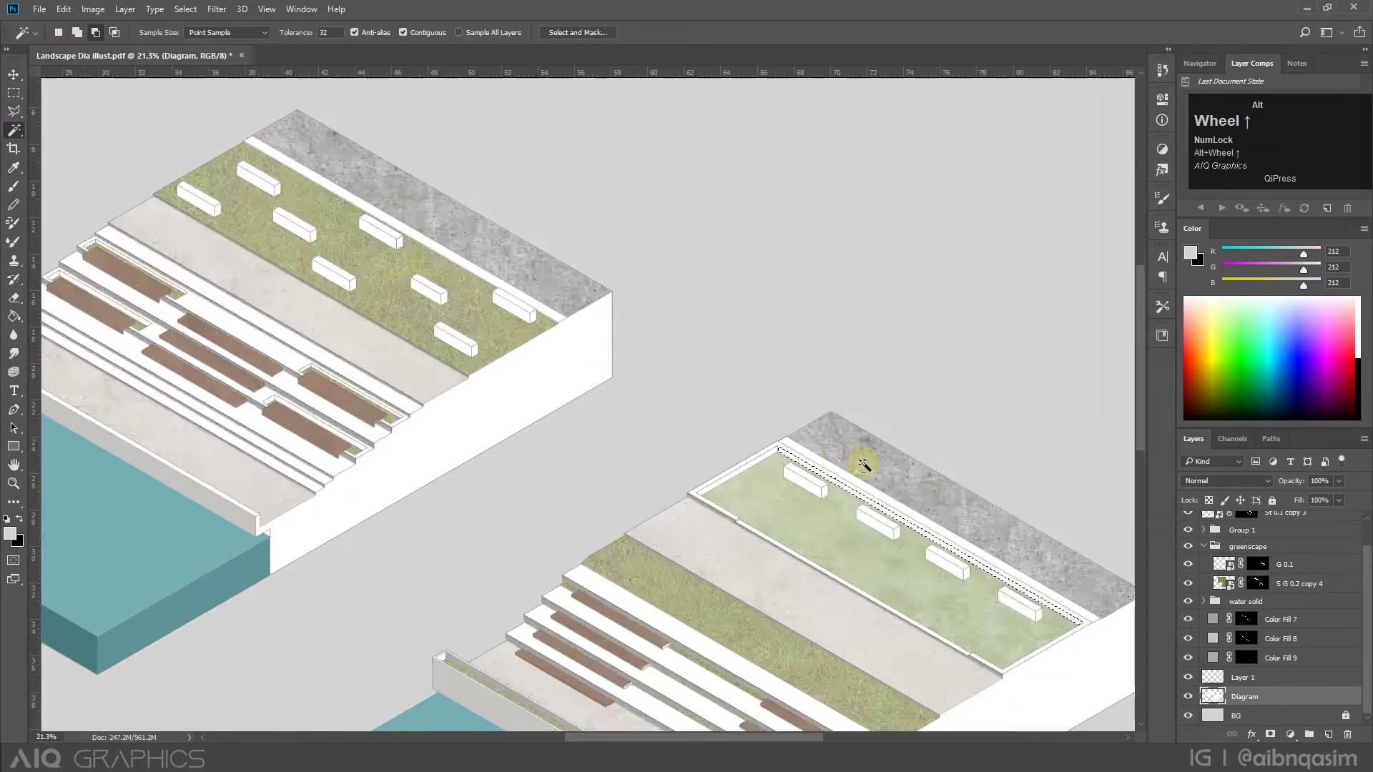
pyautogui.scroll(-3, 864, 462)
pyautogui.scroll(4, 418, 536)
pyautogui.scroll(4, 419, 536)
pyautogui.keyDown('shift'); pyautogui.click(445, 454); pyautogui.keyUp('shift')
pyautogui.scroll(-6, 459, 346)
pyautogui.scroll(4, 866, 611)
pyautogui.keyDown('shift'); pyautogui.click(862, 584); pyautogui.keyUp('shift')
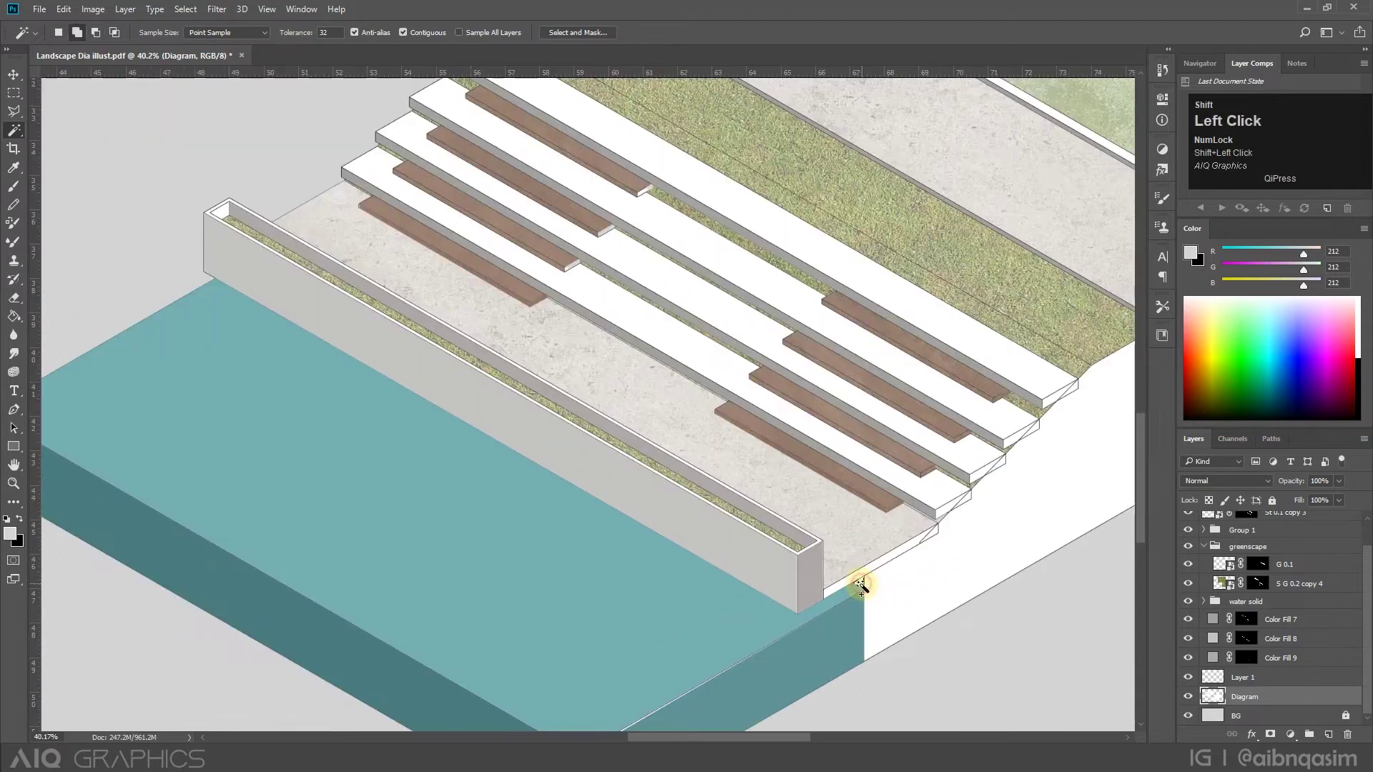
pyautogui.scroll(-4, 851, 572)
# Fill the selected inner border faces with a 7f7f7f Solid Color layer.
pyautogui.click(1287, 734)
pyautogui.click(1237, 424)
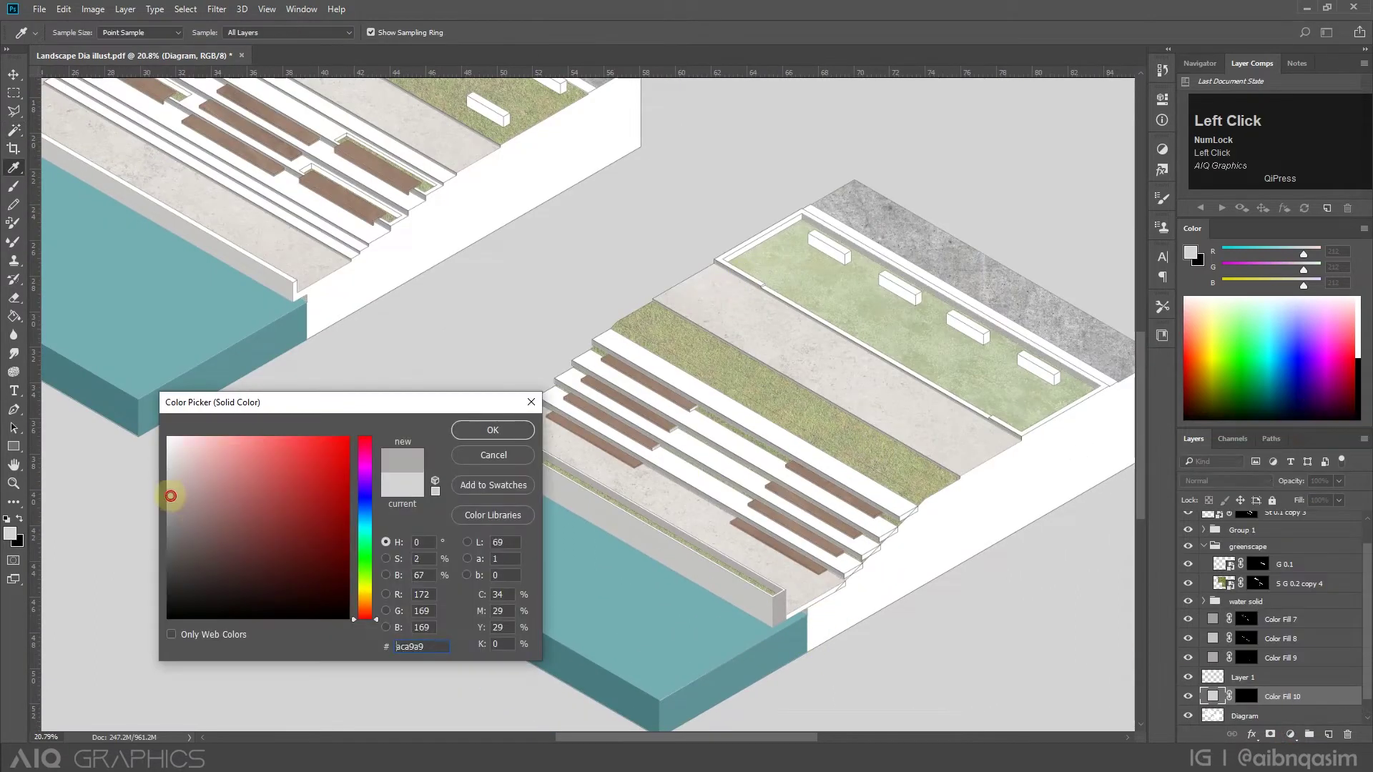
pyautogui.click(176, 520)
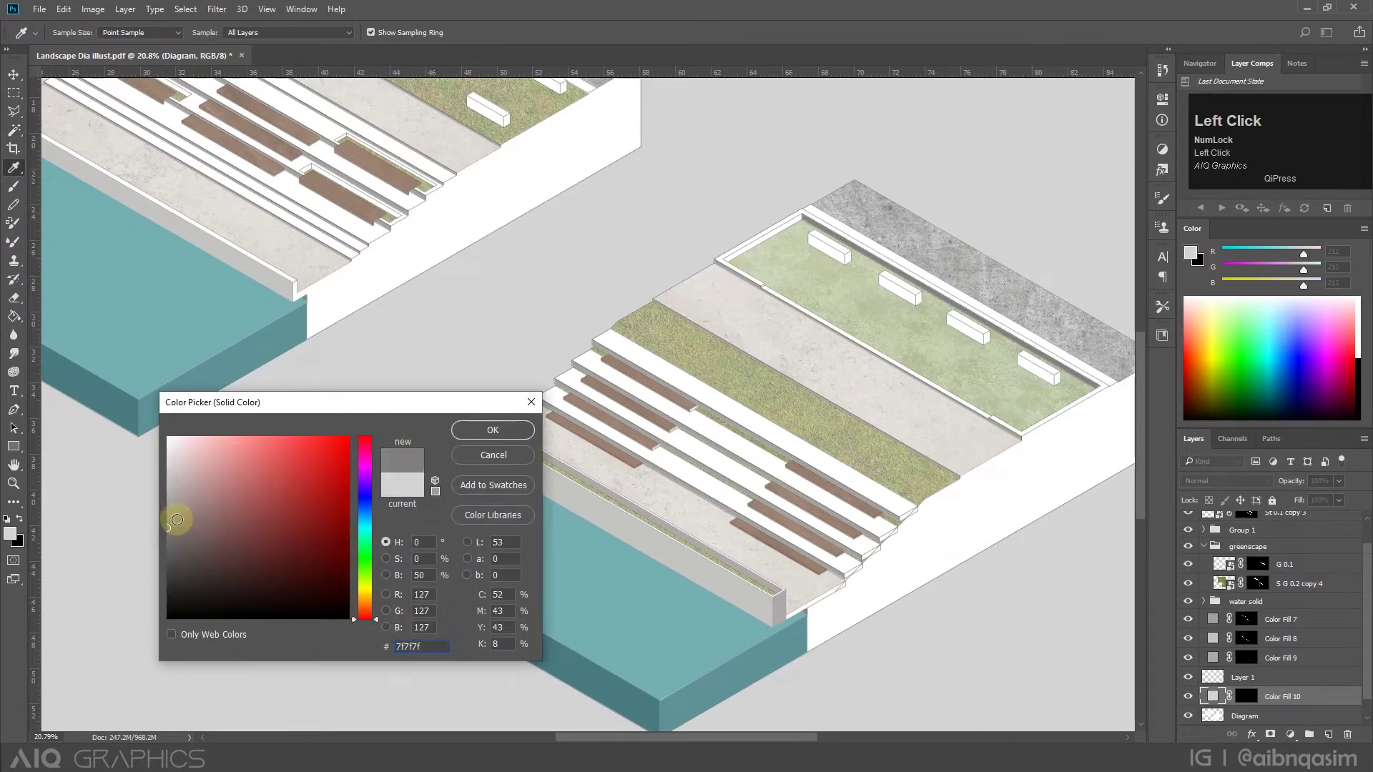
pyautogui.click(492, 431)
# Select the short-side inner face of the second block's lawn border and fill it with Solid Color c0c0c0.
pyautogui.click(1245, 715)
pyautogui.scroll(5, 807, 227)
pyautogui.click(794, 218)
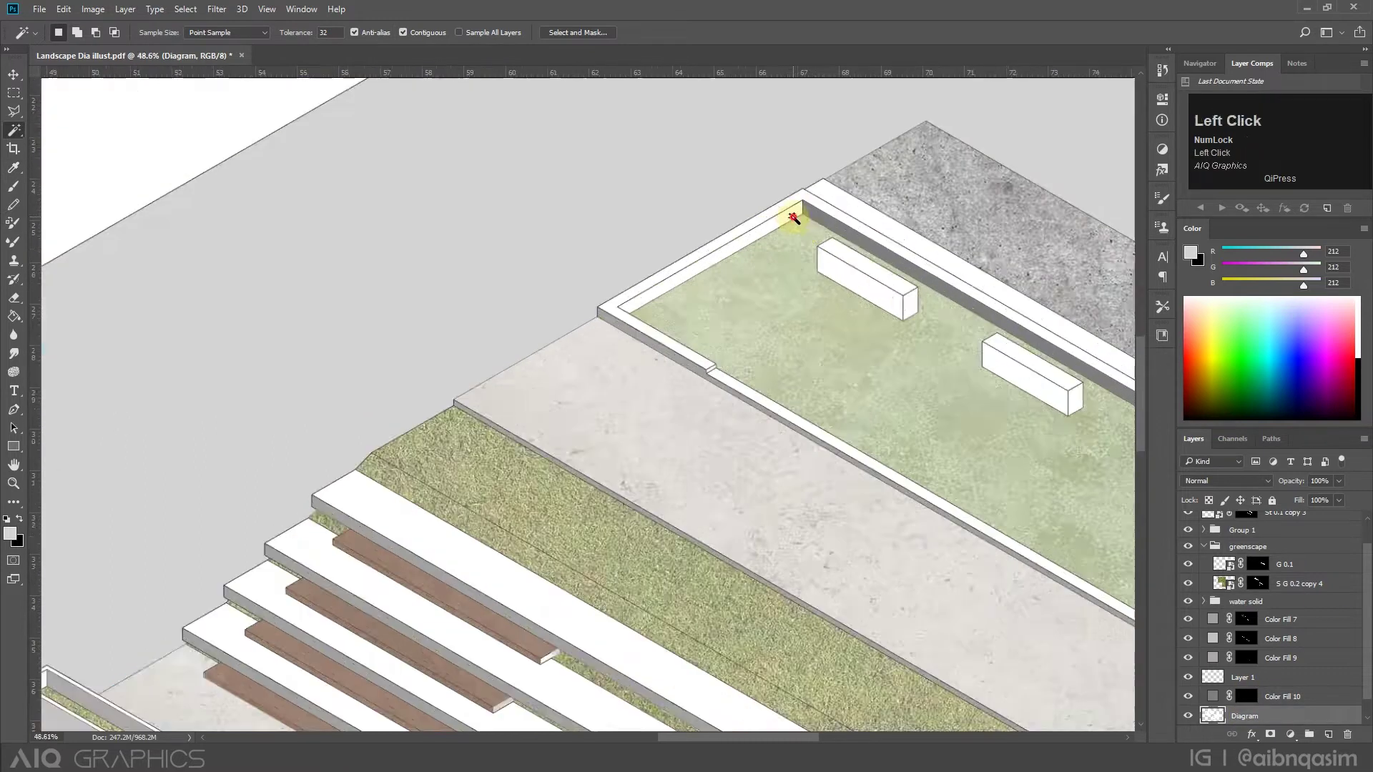
pyautogui.scroll(-2, 791, 215)
pyautogui.click(1290, 734)
pyautogui.click(1277, 422)
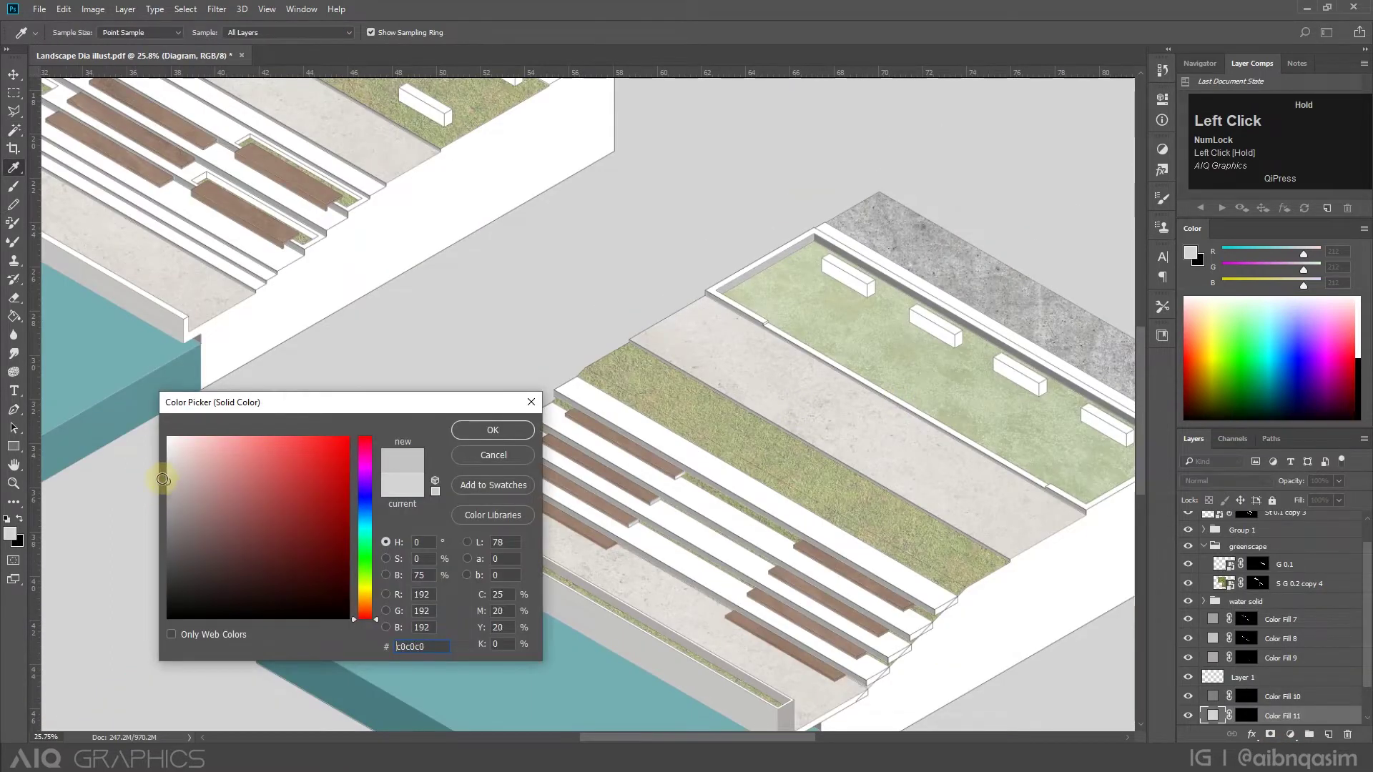
pyautogui.click(489, 430)
pyautogui.scroll(-7, 797, 527)
pyautogui.click(17, 79)
pyautogui.scroll(2, 551, 331)
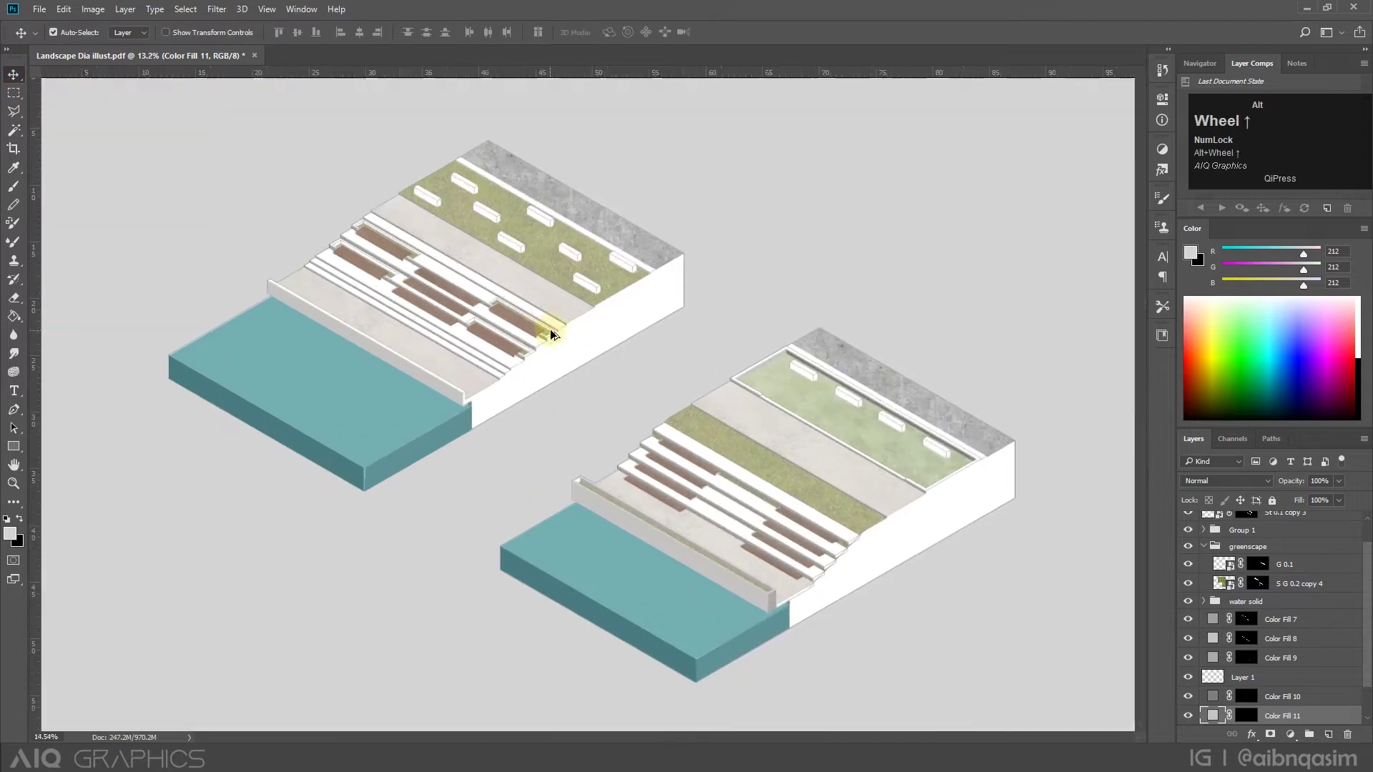
pyautogui.scroll(-1, 1243, 697)
# Move Color Fill 10 and 11 above Layer 1, group all the grey fill layers, and name the group shadow solids.
pyautogui.keyDown('shift'); pyautogui.click(1296, 659); pyautogui.keyUp('shift')
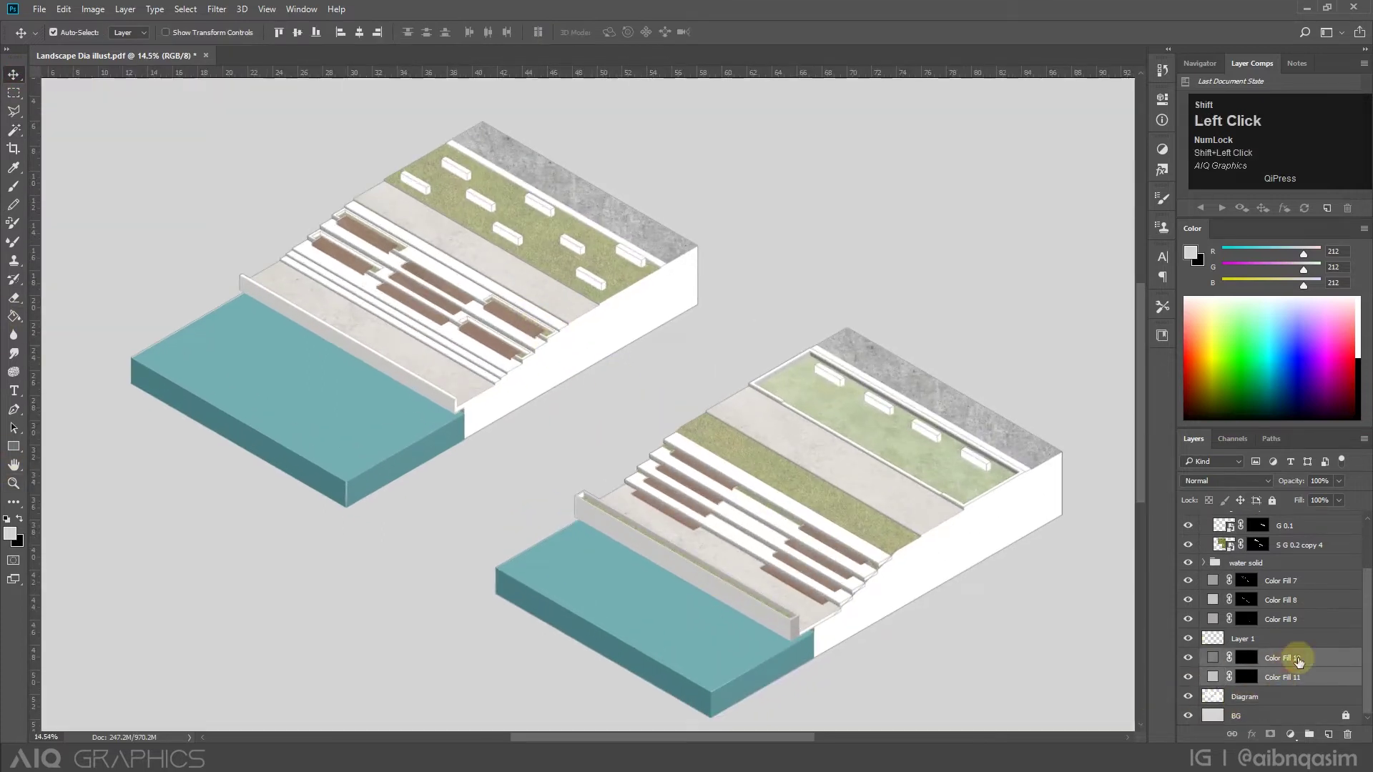
pyautogui.click(1288, 694)
pyautogui.click(1325, 652)
pyautogui.keyDown('shift'); pyautogui.click(1302, 581); pyautogui.keyUp('shift')
pyautogui.hotkey('ctrl', 'g')
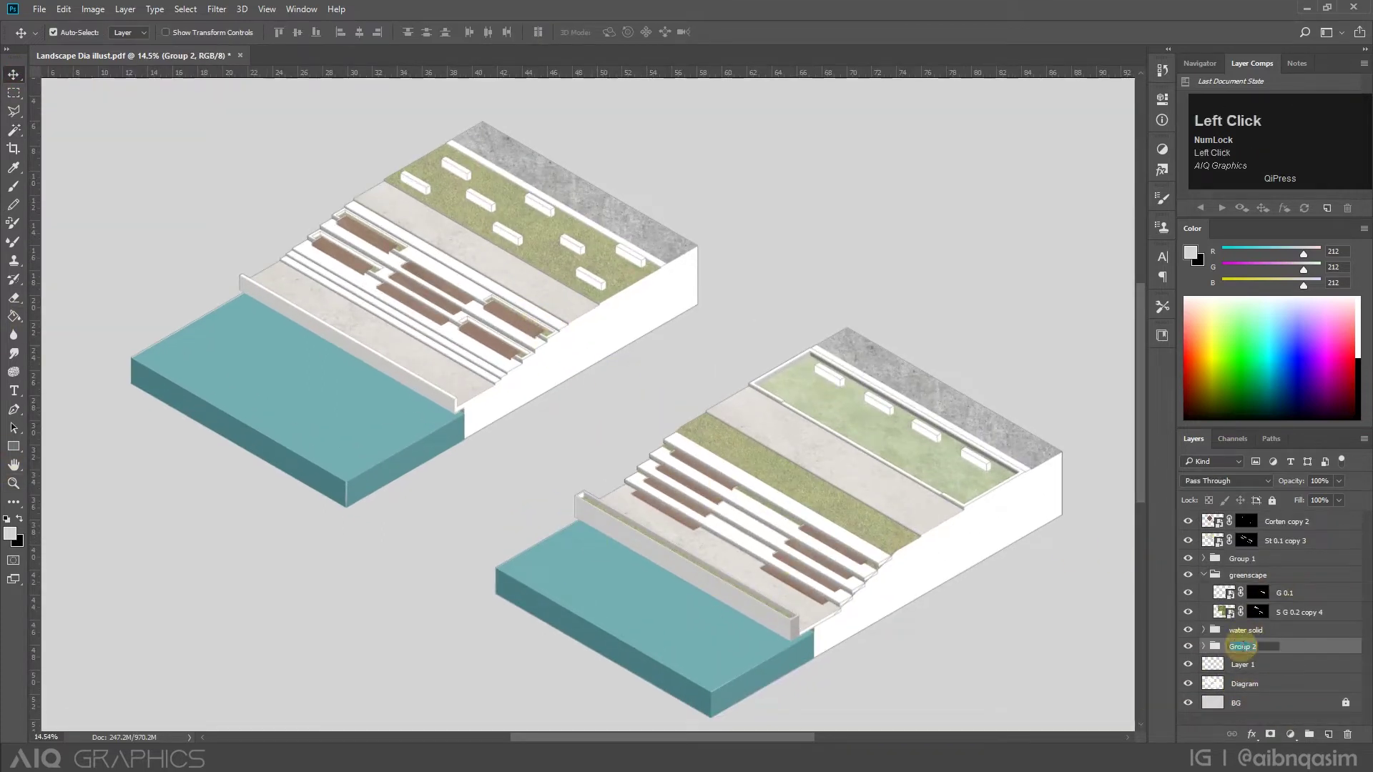
# Place the Rust Metal Series _ Porcelain texture above the Diagram layer, scaling and rotating it near the first block's side.
pyautogui.click(1244, 684)
pyautogui.click(15, 130)
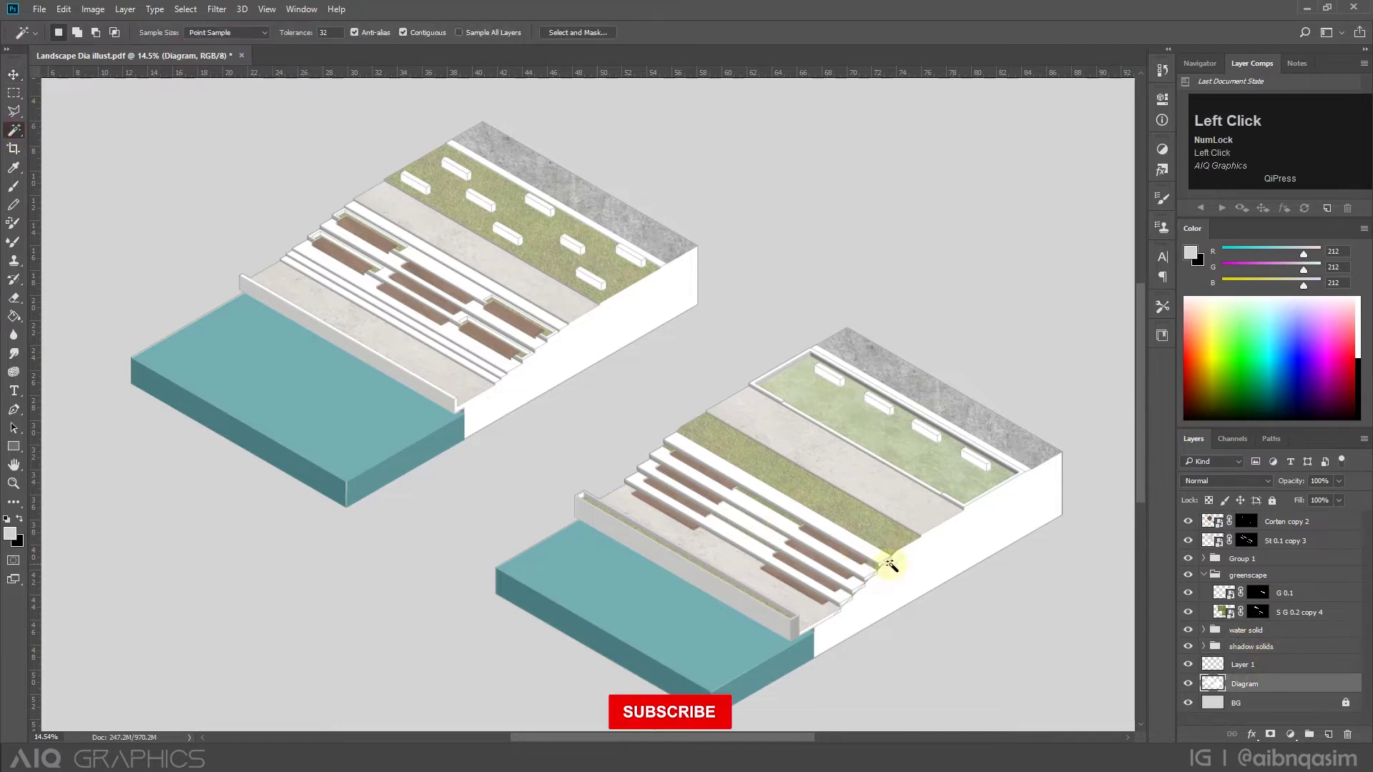
pyautogui.click(886, 758)
pyautogui.moveTo(236, 282); pyautogui.dragTo(901, 551)
pyautogui.moveTo(923, 502); pyautogui.dragTo(1054, 245)
pyautogui.moveTo(955, 381); pyautogui.dragTo(612, 367)
pyautogui.click(489, 31)
# Move and distort the rust metal texture so that it covers the first block's white side face at its slanted angle.
pyautogui.moveTo(710, 231); pyautogui.dragTo(702, 318)
pyautogui.hotkey('ctrl', 't')
pyautogui.moveTo(457, 507)
pyautogui.mouseDown()
pyautogui.moveTo(443, 481)
pyautogui.moveTo(444, 493)
pyautogui.mouseUp()
pyautogui.moveTo(362, 342); pyautogui.dragTo(400, 319)
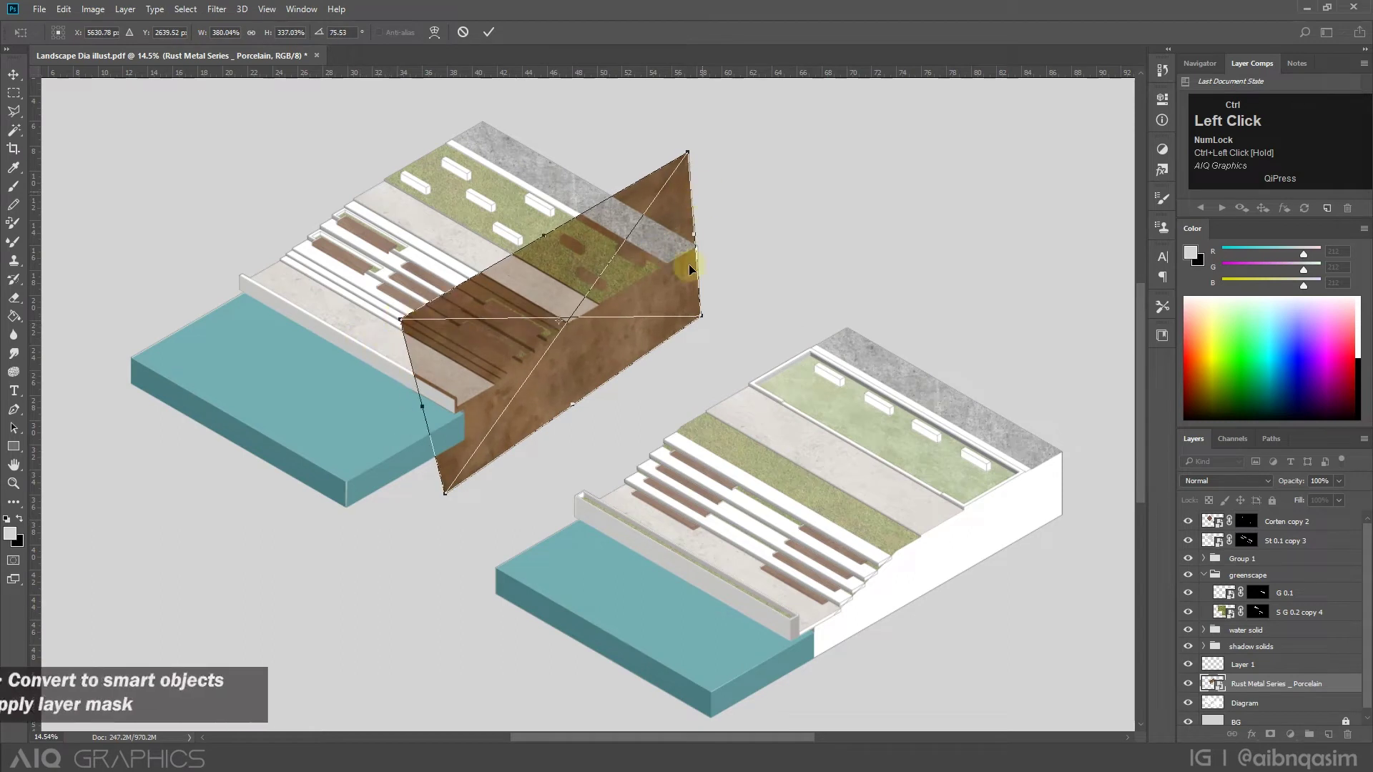
pyautogui.moveTo(444, 493); pyautogui.dragTo(435, 479)
pyautogui.moveTo(641, 285); pyautogui.dragTo(642, 397)
pyautogui.click(489, 33)
pyautogui.scroll(-2, 584, 370)
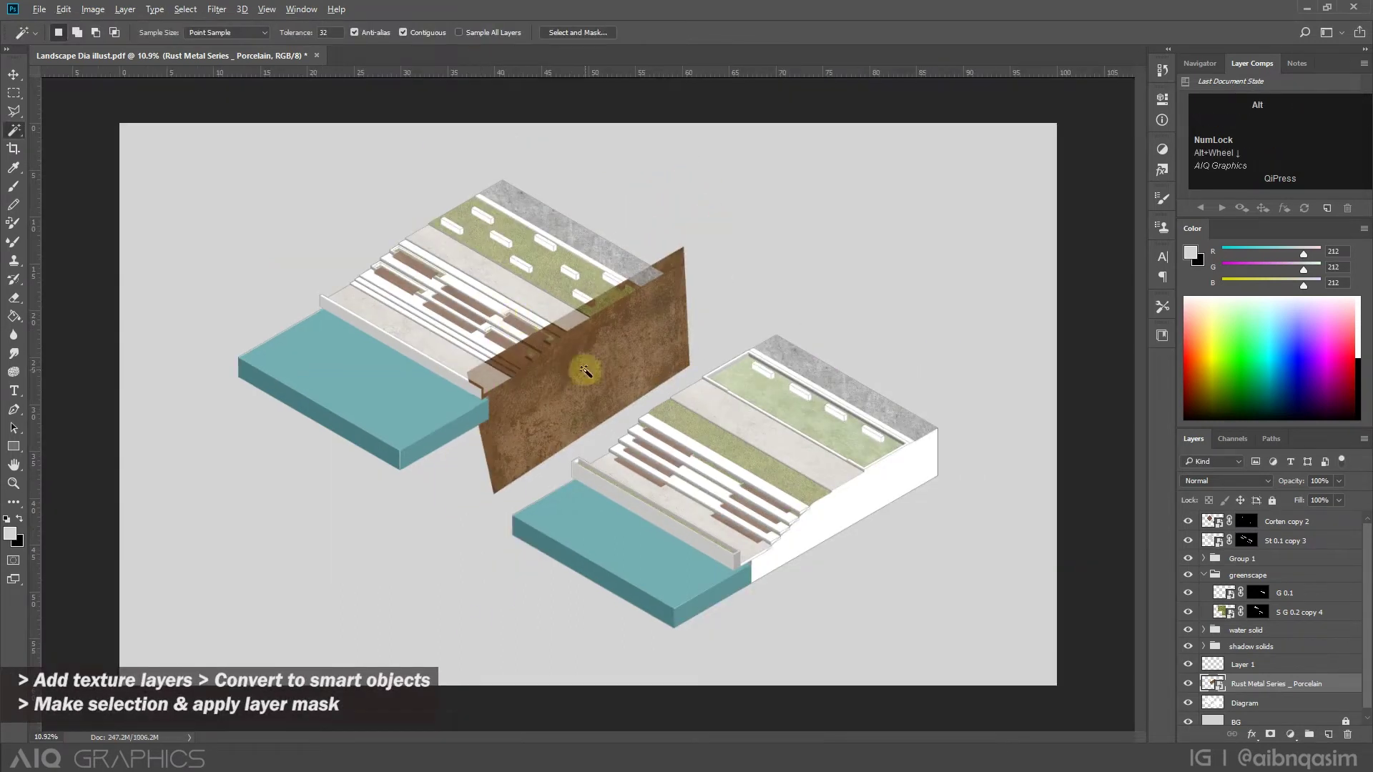
# Duplicate the rust texture onto the second block's side face and convert the two rust metal layers into one smart object.
pyautogui.click(14, 93)
pyautogui.click(92, 138)
pyautogui.click(14, 75)
pyautogui.keyDown('alt'); pyautogui.moveTo(585, 359); pyautogui.dragTo(851, 511); pyautogui.keyUp('alt')
pyautogui.scroll(-2, 1257, 674)
pyautogui.keyDown('shift'); pyautogui.click(1256, 677); pyautogui.keyUp('shift')
pyautogui.rightClick(1257, 677)
pyautogui.click(1289, 677)
pyautogui.rightClick(1289, 677)
pyautogui.click(1152, 189)
pyautogui.click(1260, 699)
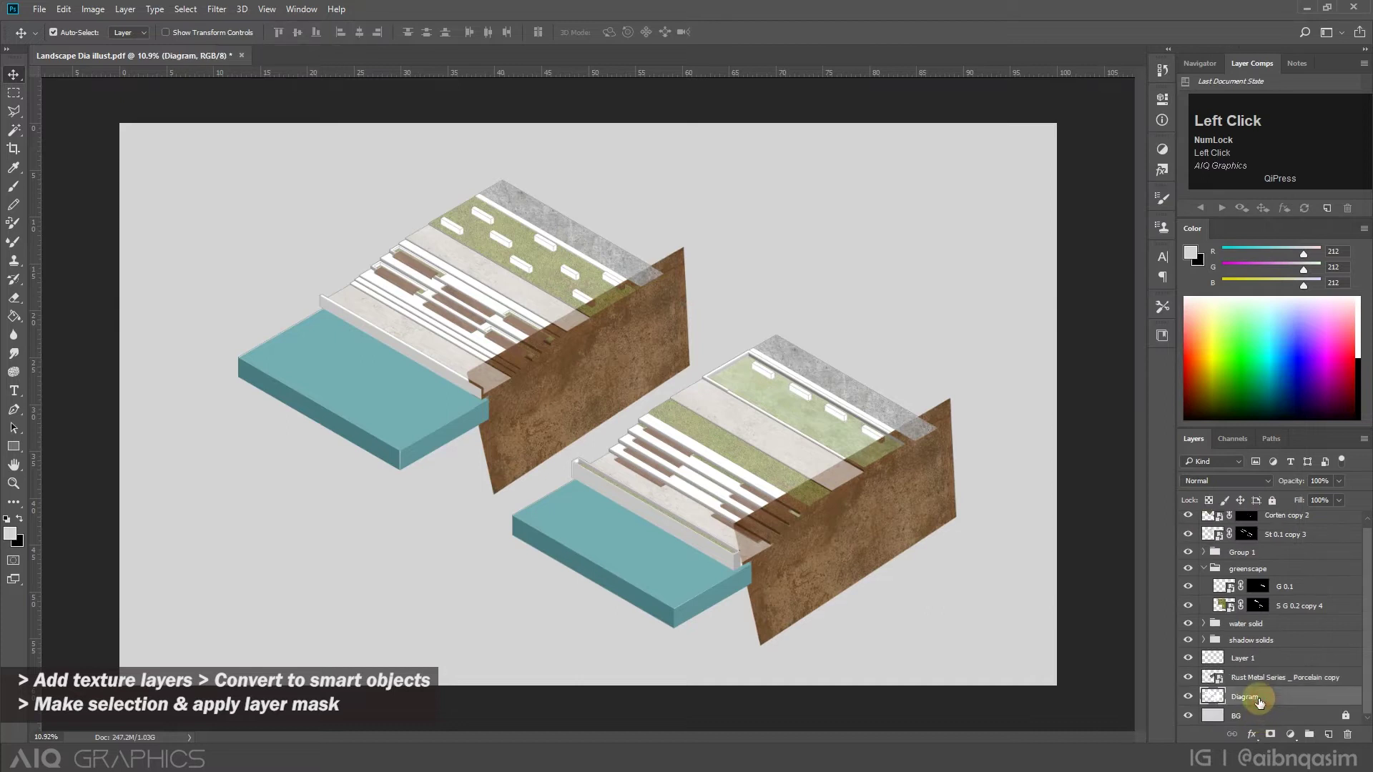
# Fade the rust texture, select both blocks' side faces on the Diagram layer, mask the texture to them and raise its opacity again.
pyautogui.click(1304, 679)
pyautogui.moveTo(1292, 483); pyautogui.dragTo(1237, 484)
pyautogui.click(1269, 700)
pyautogui.press('w')
pyautogui.click(864, 497)
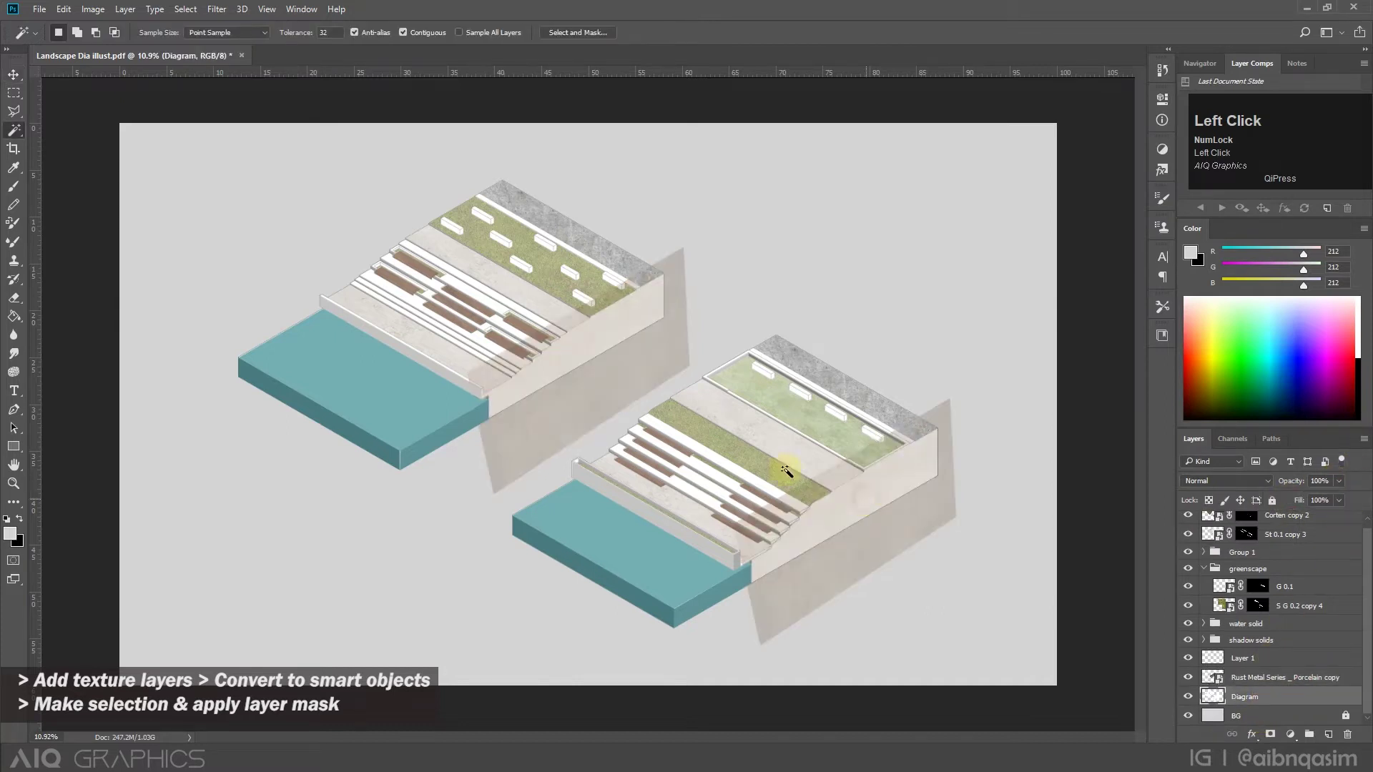
pyautogui.click(1252, 683)
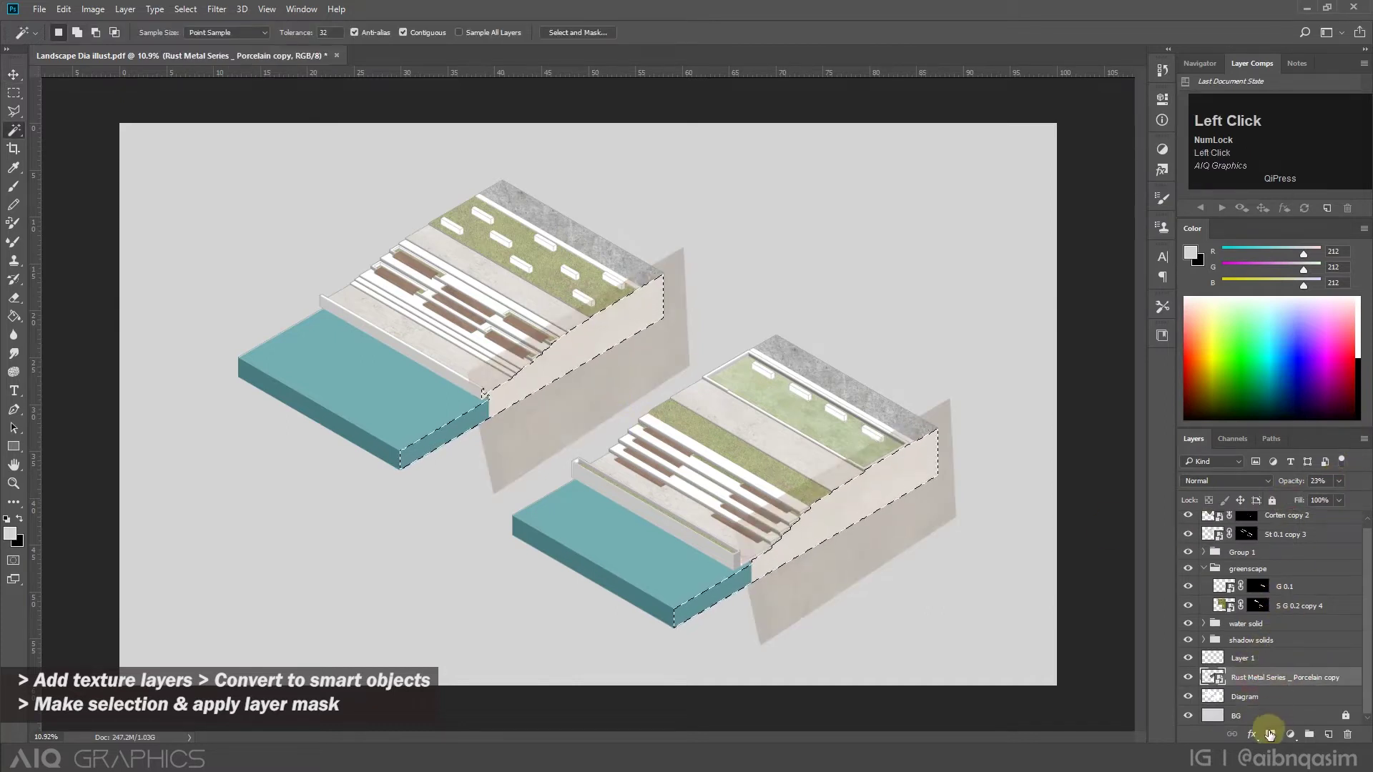
pyautogui.click(1270, 734)
pyautogui.moveTo(1340, 487)
pyautogui.mouseDown()
pyautogui.moveTo(1328, 501)
pyautogui.moveTo(1341, 501)
pyautogui.mouseUp()
pyautogui.scroll(2, 667, 438)
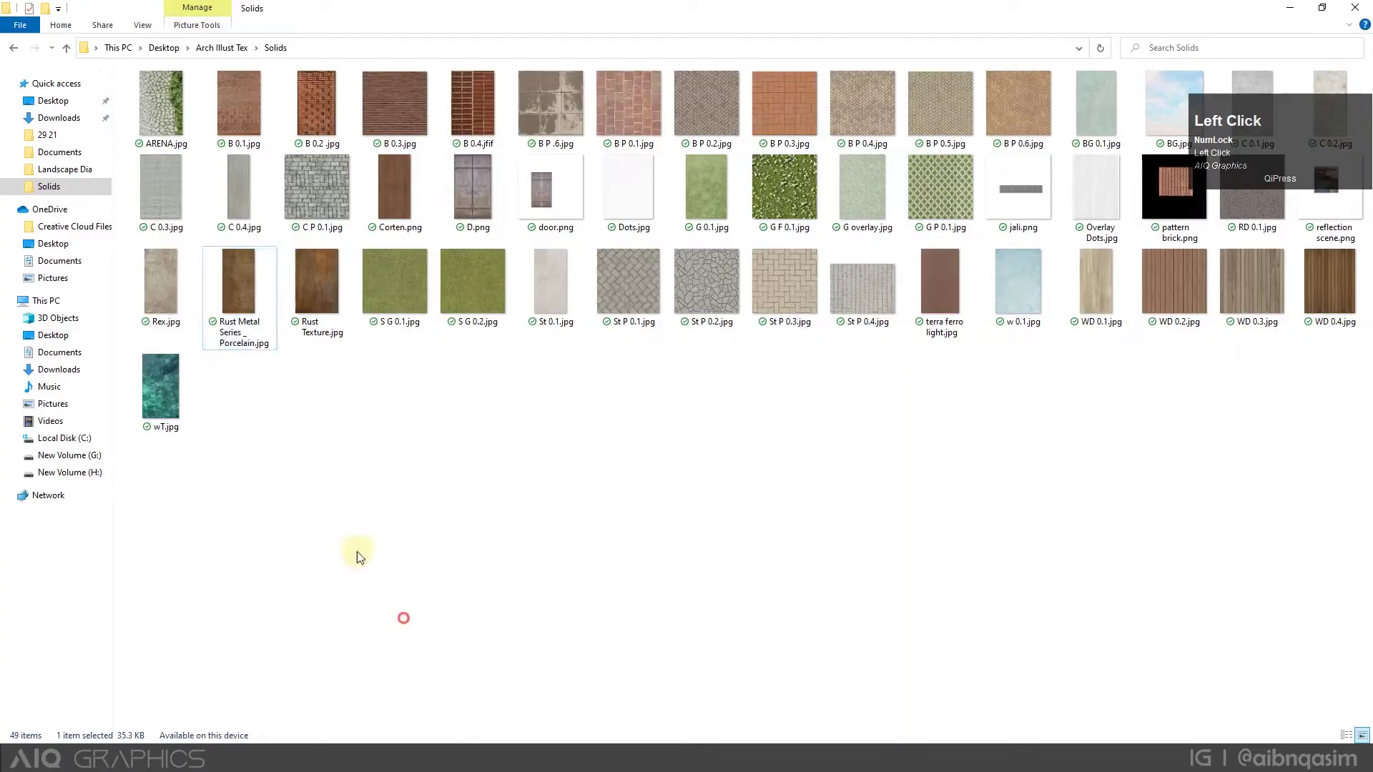
# Place the wT.jpg water texture from the Solids folder over the second block's water and move its layer above Group 1.
pyautogui.moveTo(159, 386); pyautogui.dragTo(898, 650)
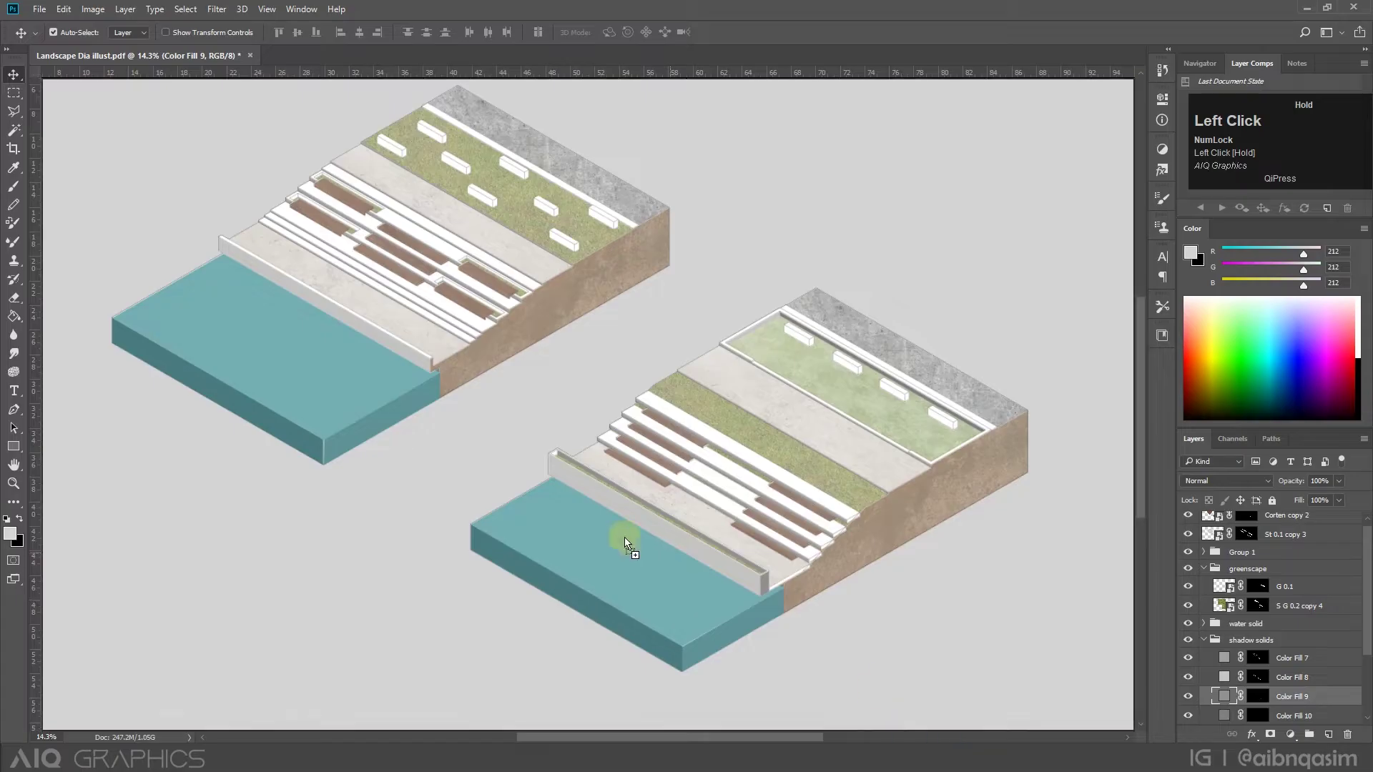
pyautogui.moveTo(624, 538); pyautogui.dragTo(619, 538)
pyautogui.click(488, 31)
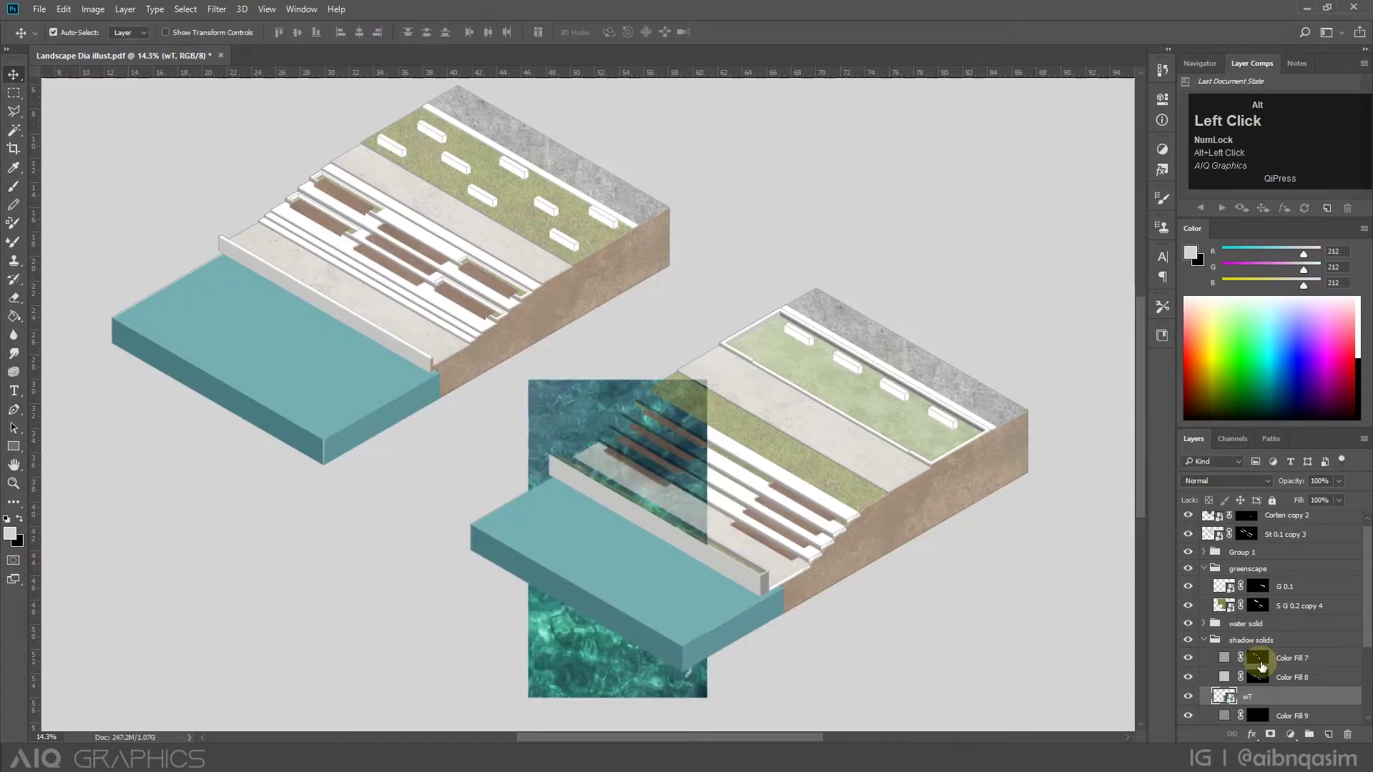
pyautogui.scroll(1, 1302, 570)
pyautogui.moveTo(1319, 703); pyautogui.dragTo(1321, 552)
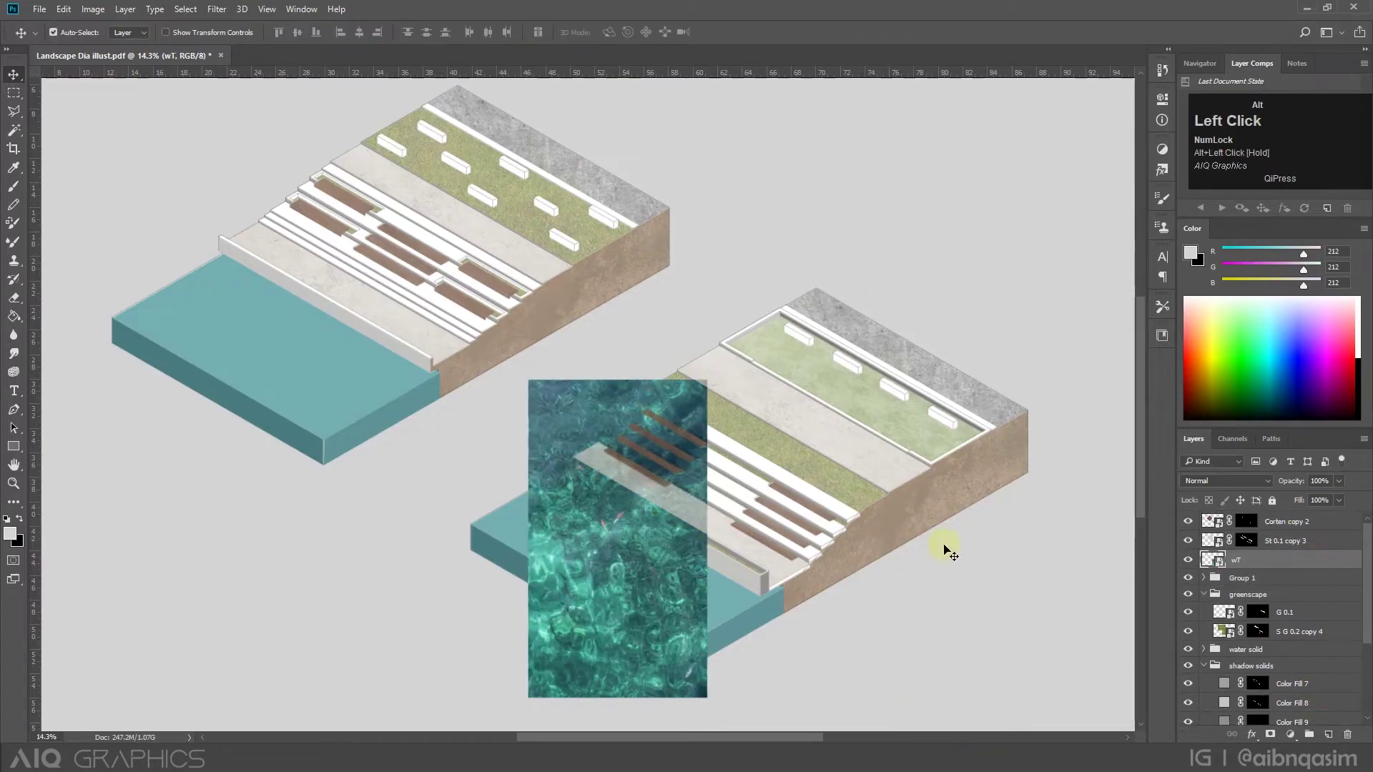
# Transform the wT texture so that it covers the second block's water surface at its isometric angle.
pyautogui.hotkey('ctrl', 't')
pyautogui.moveTo(745, 390); pyautogui.dragTo(565, 447)
pyautogui.moveTo(799, 581); pyautogui.dragTo(794, 572)
pyautogui.moveTo(687, 708); pyautogui.dragTo(685, 671)
pyautogui.click(489, 33)
# Duplicate the water texture onto the first block's water, combine both copies into one smart object and set its opacity to 38%.
pyautogui.moveTo(650, 600); pyautogui.dragTo(316, 394)
pyautogui.scroll(-2, 437, 404)
pyautogui.rightClick(1304, 582)
pyautogui.click(1146, 519)
pyautogui.click(1340, 481)
pyautogui.moveTo(1351, 495); pyautogui.dragTo(1299, 495)
# Select both water top surfaces on the Diagram layer, mask the wT copy layer to them and set its opacity to 53%.
pyautogui.scroll(-4, 1245, 572)
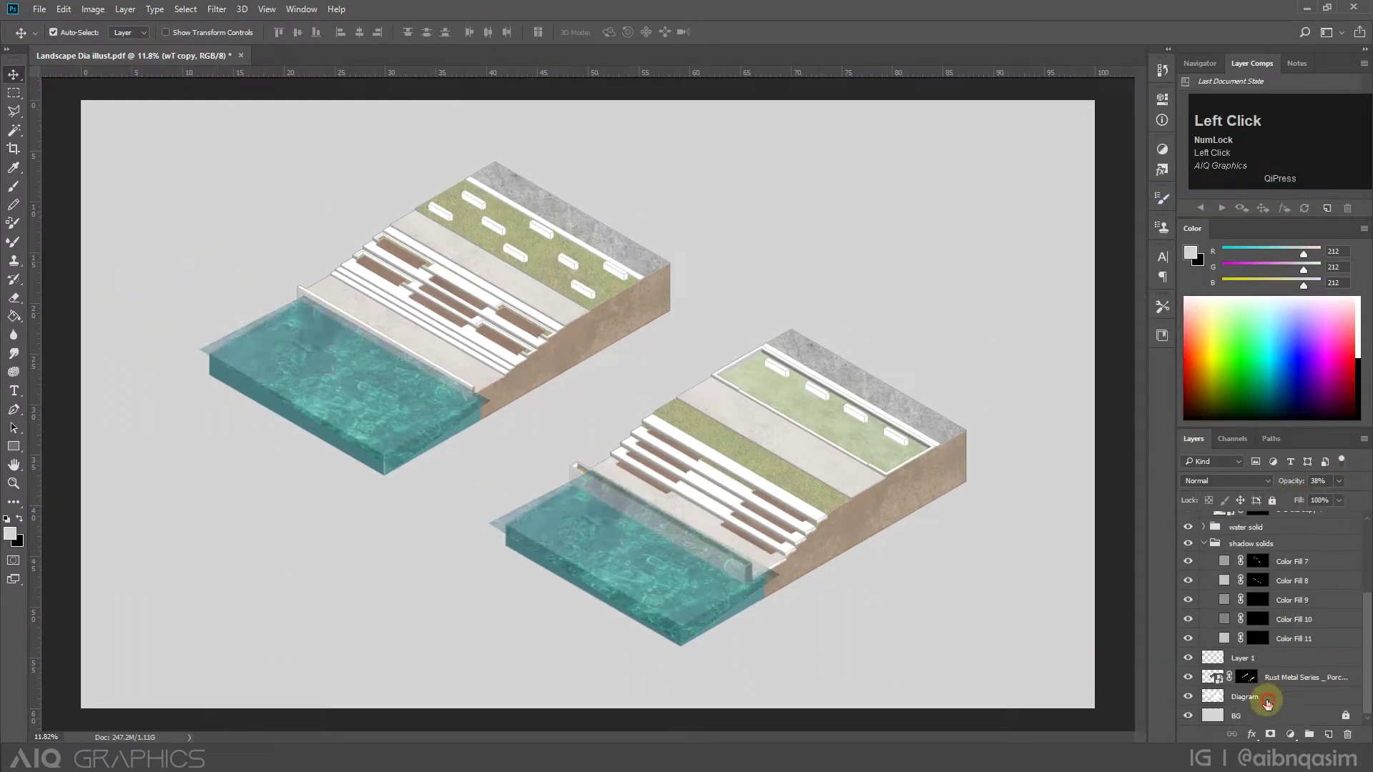
pyautogui.click(341, 384)
pyautogui.keyDown('shift'); pyautogui.click(583, 529); pyautogui.keyUp('shift')
pyautogui.scroll(2, 1297, 624)
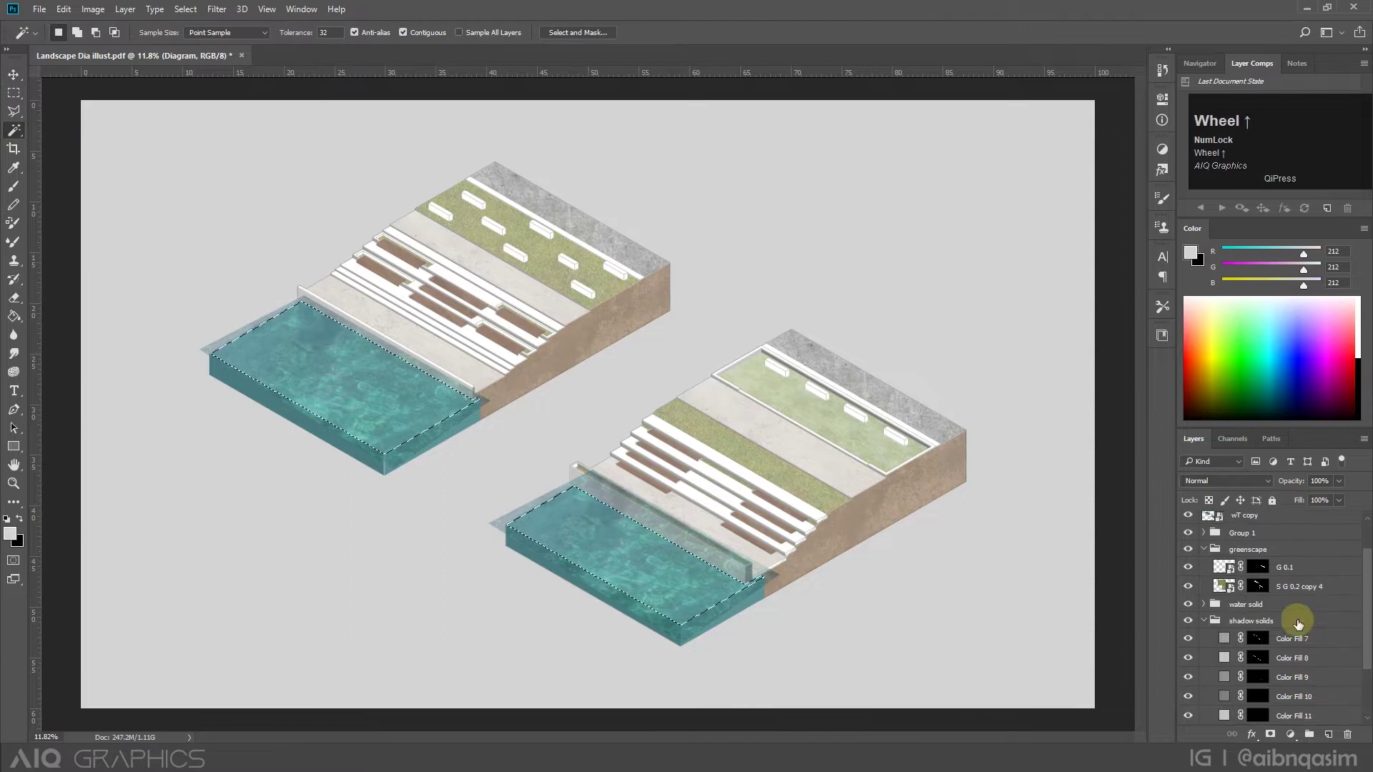
pyautogui.click(1271, 520)
pyautogui.click(1269, 735)
pyautogui.moveTo(1346, 482); pyautogui.dragTo(1333, 501)
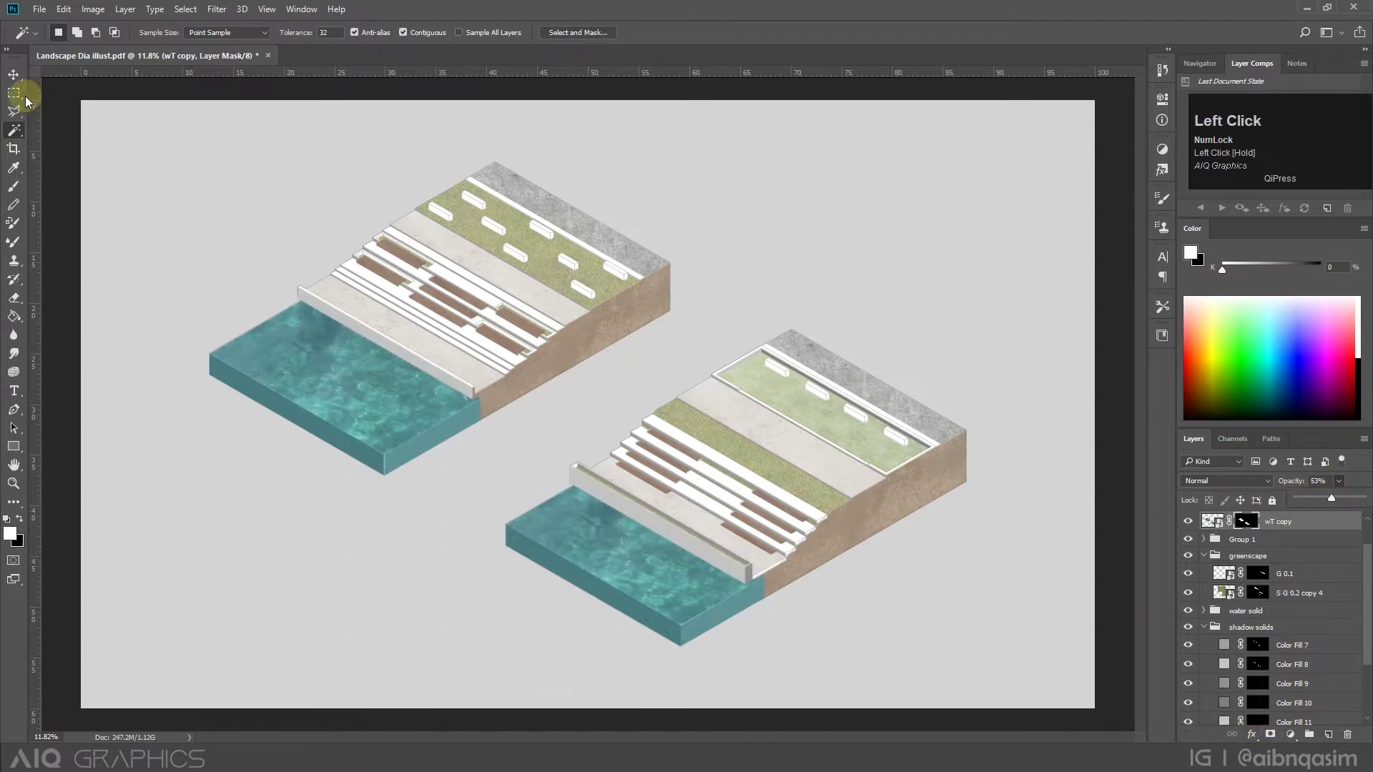
# Move the wT copy layer to the top of the water solid group.
pyautogui.click(13, 74)
pyautogui.scroll(1, 629, 527)
pyautogui.scroll(1, 1257, 572)
pyautogui.click(1187, 578)
pyautogui.scroll(-1, 1290, 582)
pyautogui.moveTo(1279, 523); pyautogui.dragTo(1215, 610)
pyautogui.click(1203, 591)
pyautogui.click(1287, 609)
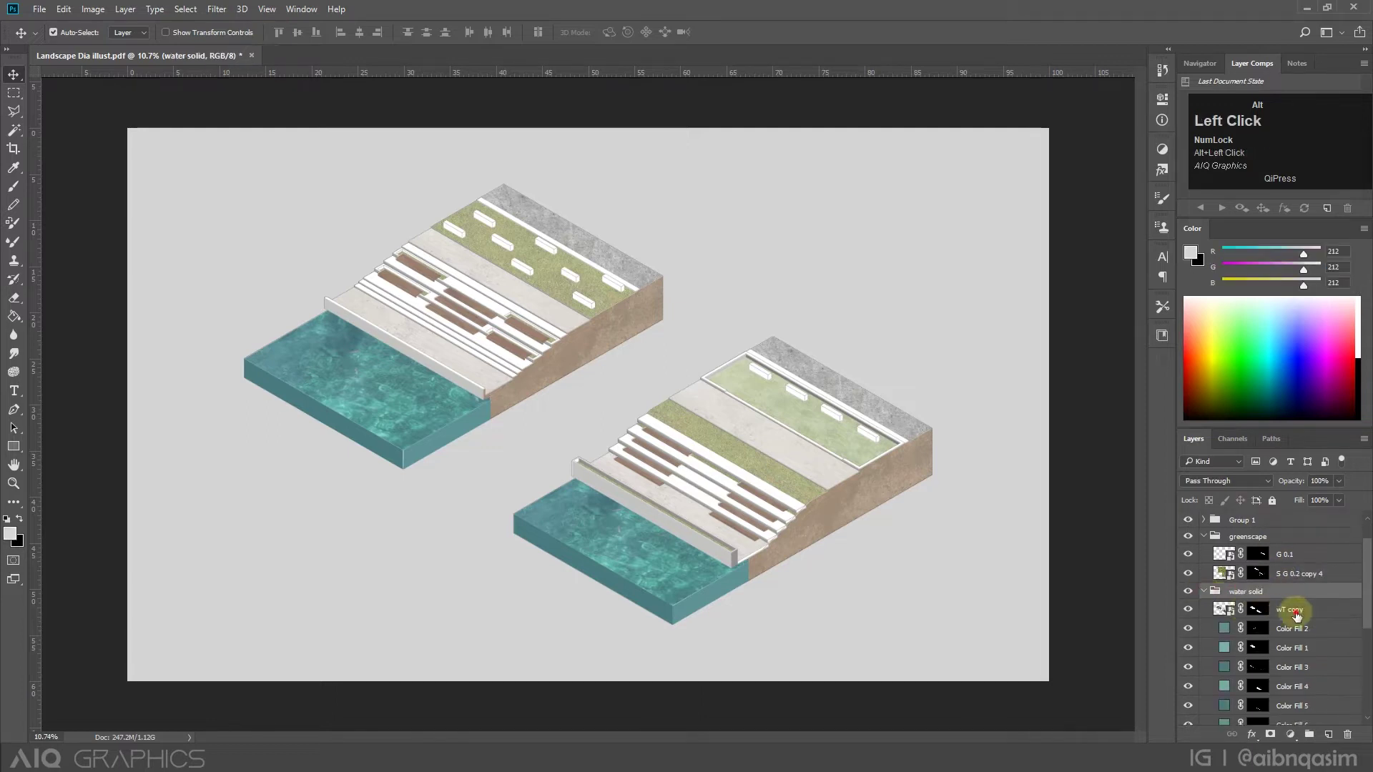
# Compare blend modes such as Multiply on the wT copy layer and set it to Soft Light at 71% opacity.
pyautogui.click(1227, 480)
pyautogui.click(1270, 499)
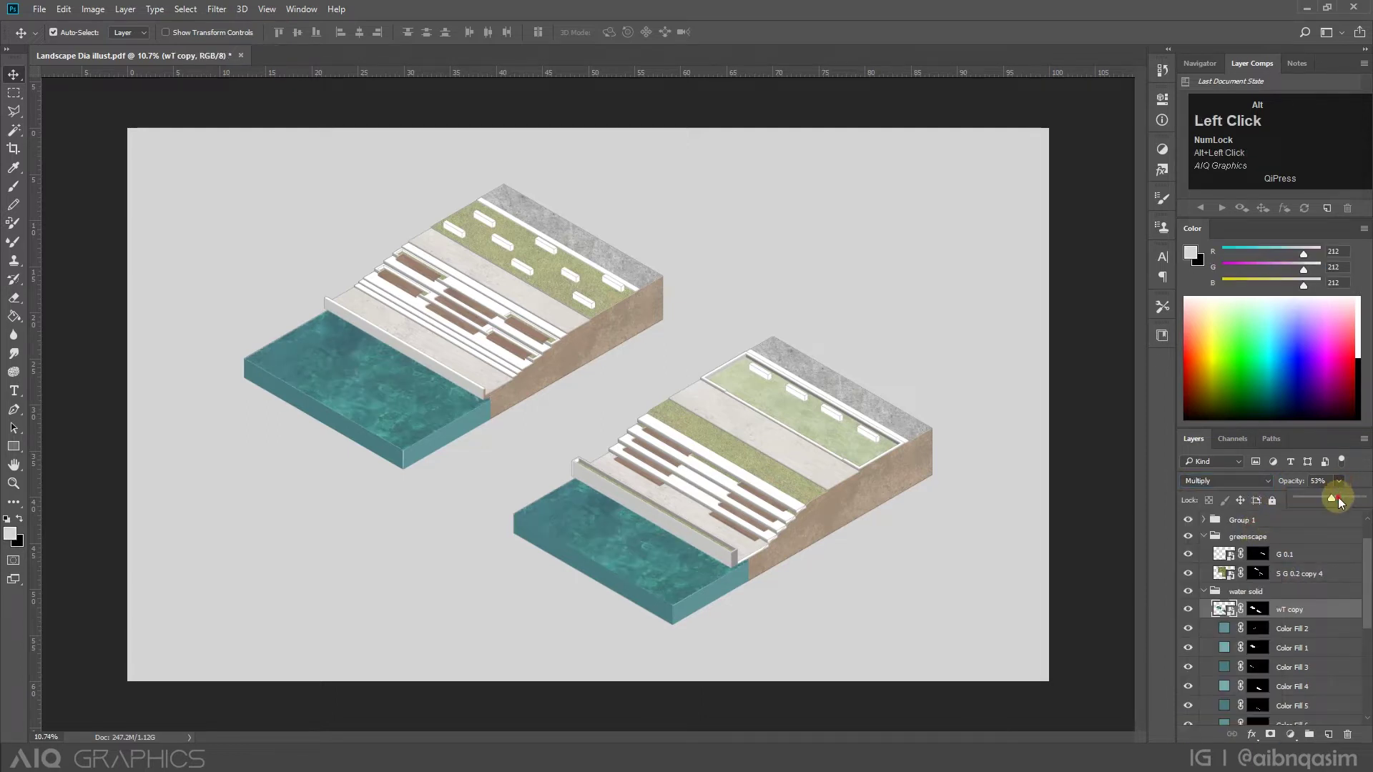
pyautogui.moveTo(1338, 502); pyautogui.dragTo(1348, 500)
pyautogui.click(1267, 481)
pyautogui.click(1249, 621)
pyautogui.click(1262, 481)
pyautogui.click(1242, 630)
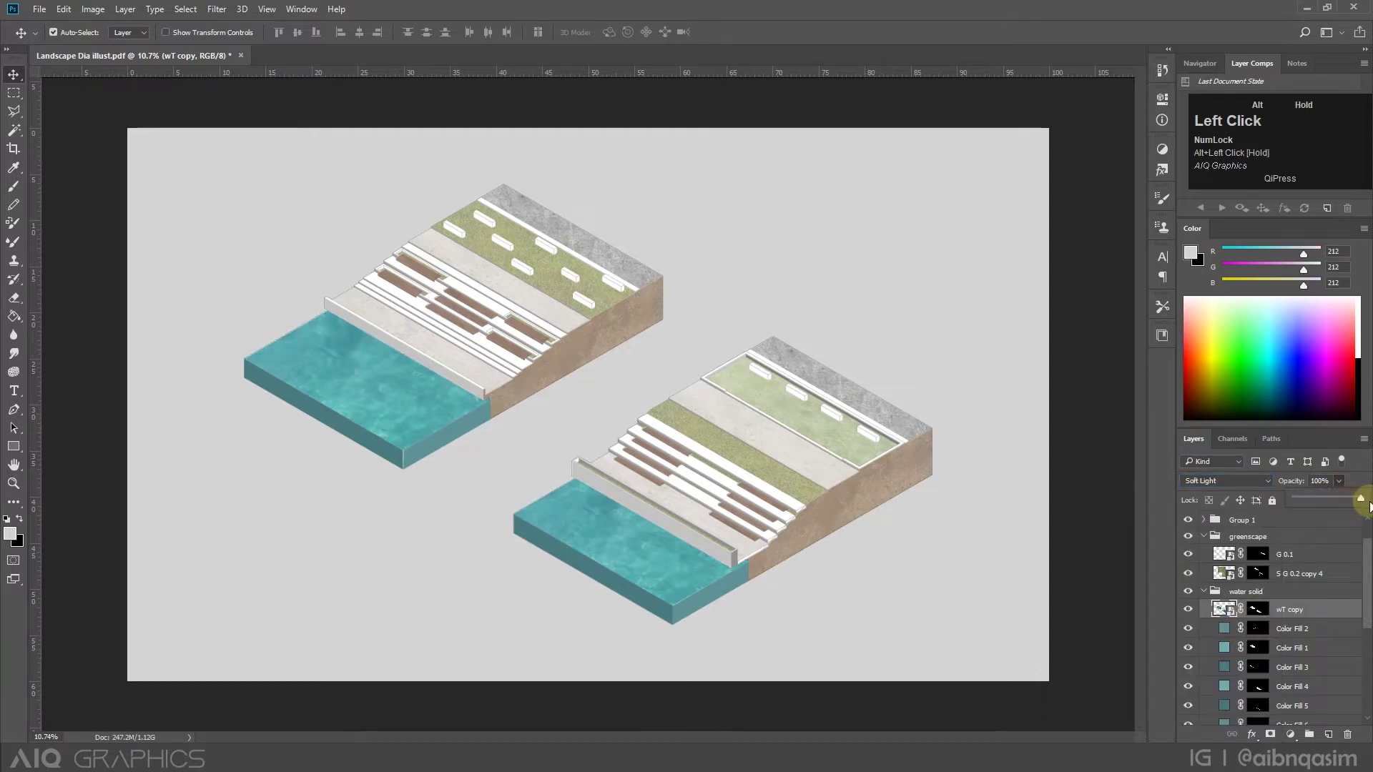
pyautogui.click(13, 74)
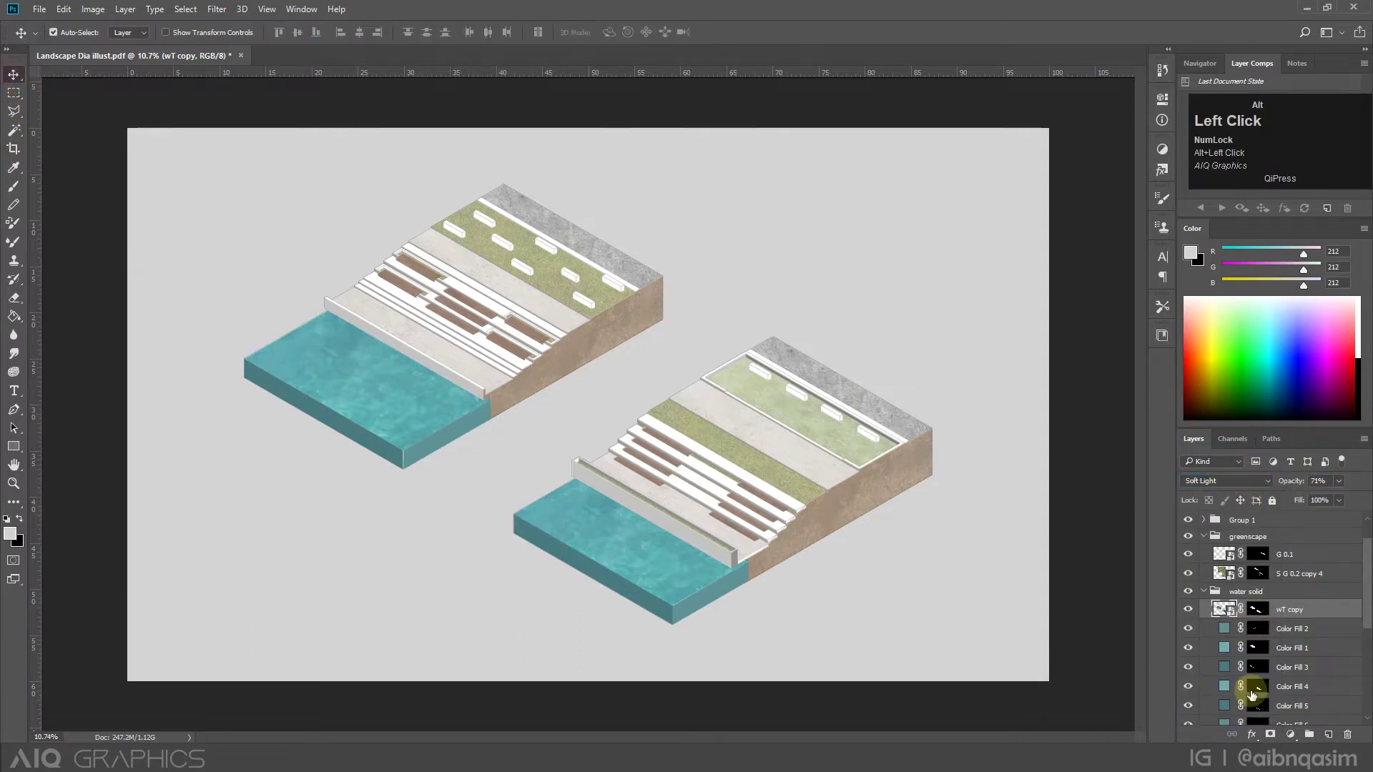
# Hide the wT copy layer and set the opacity of Color Fill 1 and Color Fill 4, the water top fills, to 74%.
pyautogui.keyDown('alt'); pyautogui.scroll(2, 568, 485); pyautogui.keyUp('alt')
pyautogui.click(1188, 609)
pyautogui.click(634, 573)
pyautogui.click(350, 379)
pyautogui.click(607, 543)
pyautogui.moveTo(1286, 684); pyautogui.dragTo(1290, 657)
pyautogui.keyDown('shift'); pyautogui.click(1299, 652); pyautogui.keyUp('shift')
pyautogui.moveTo(1338, 481); pyautogui.dragTo(1364, 718)
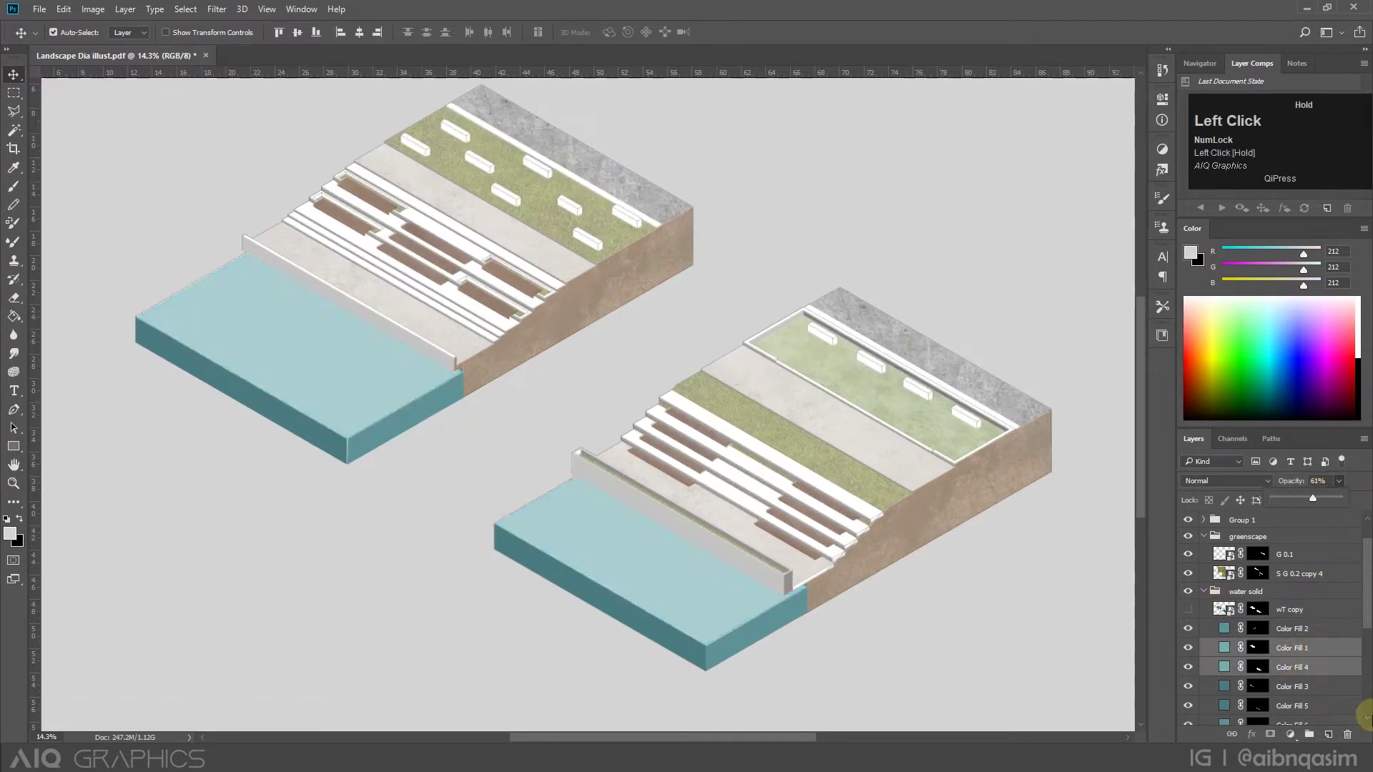
pyautogui.moveTo(1324, 515); pyautogui.dragTo(1321, 501)
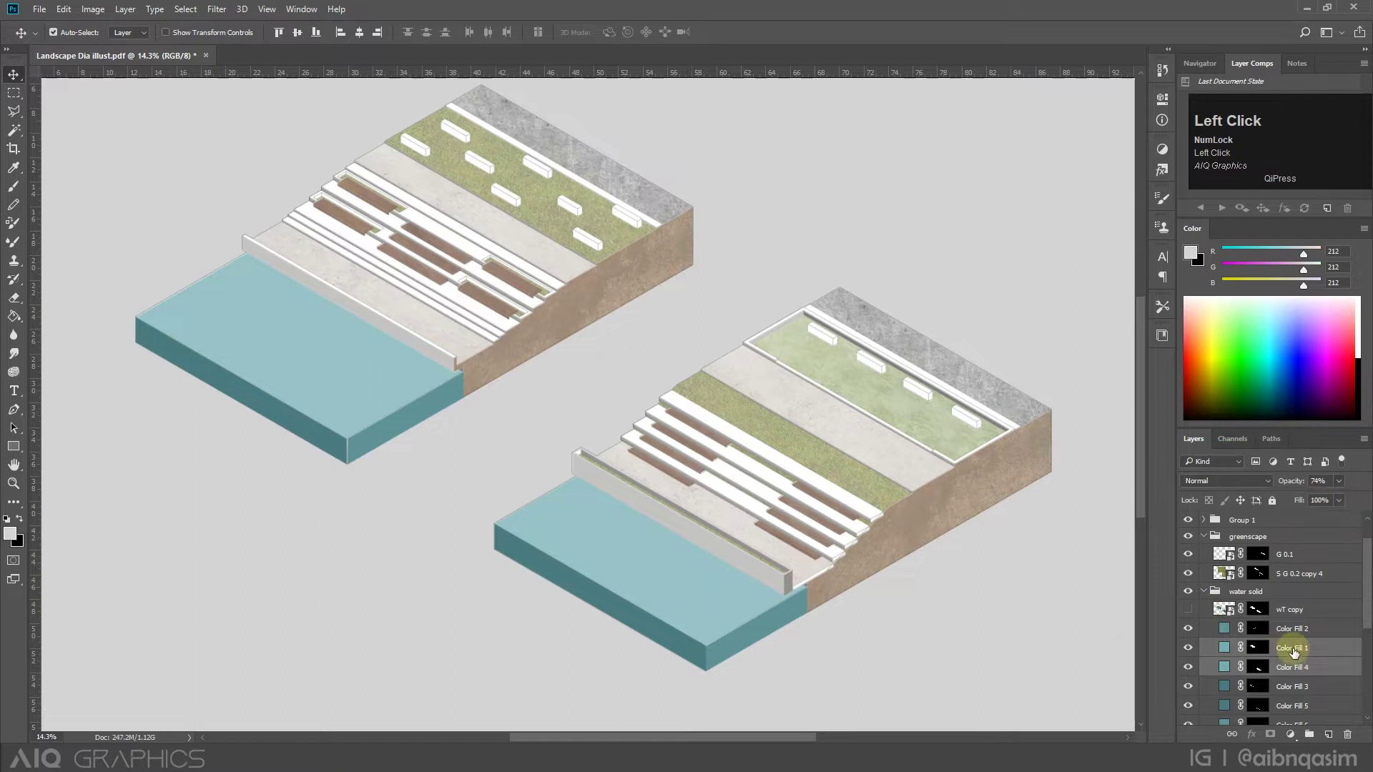
# Duplicate both water top fills about 2.08 in straight down and place the copies at the bottom of the water solid group.
pyautogui.scroll(3, 675, 611)
pyautogui.moveTo(715, 556); pyautogui.dragTo(717, 602)
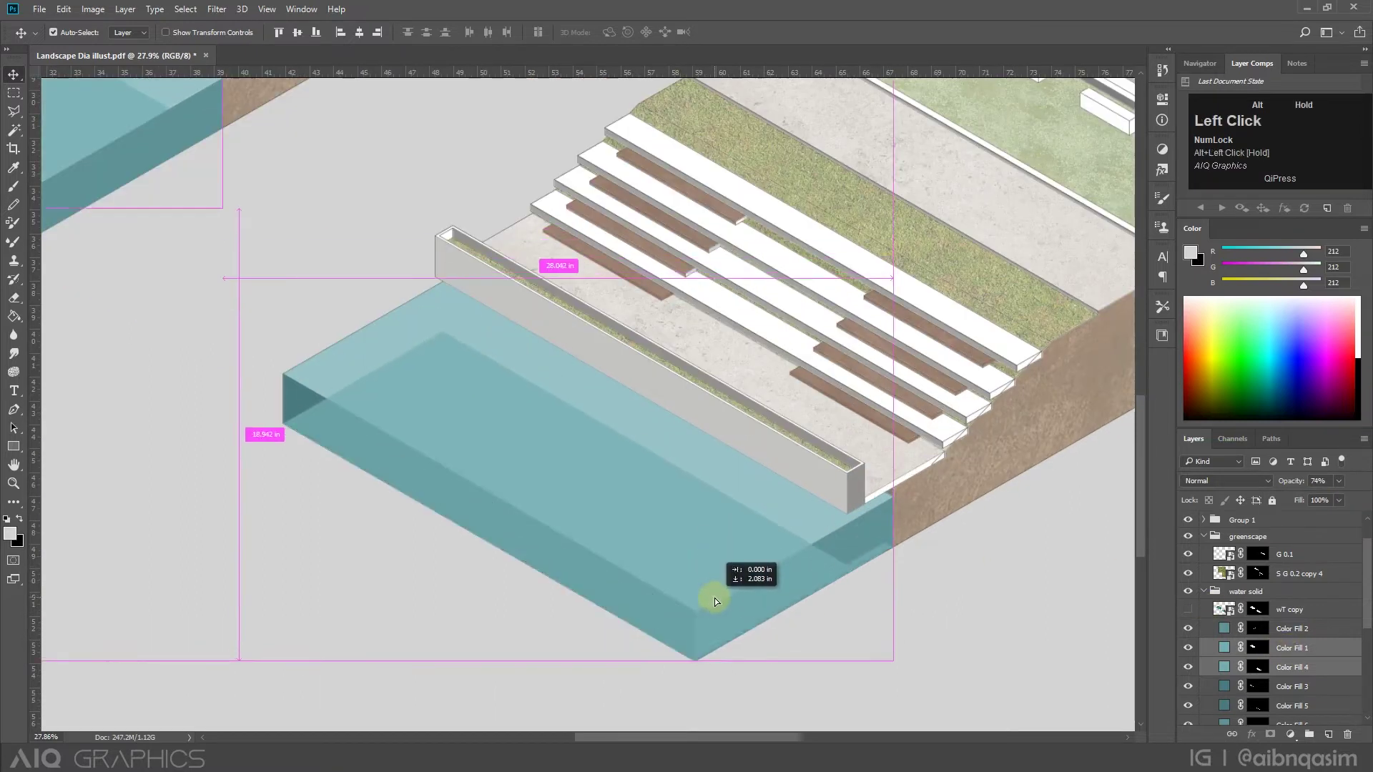
pyautogui.scroll(-1, 718, 602)
pyautogui.scroll(-3, 1311, 582)
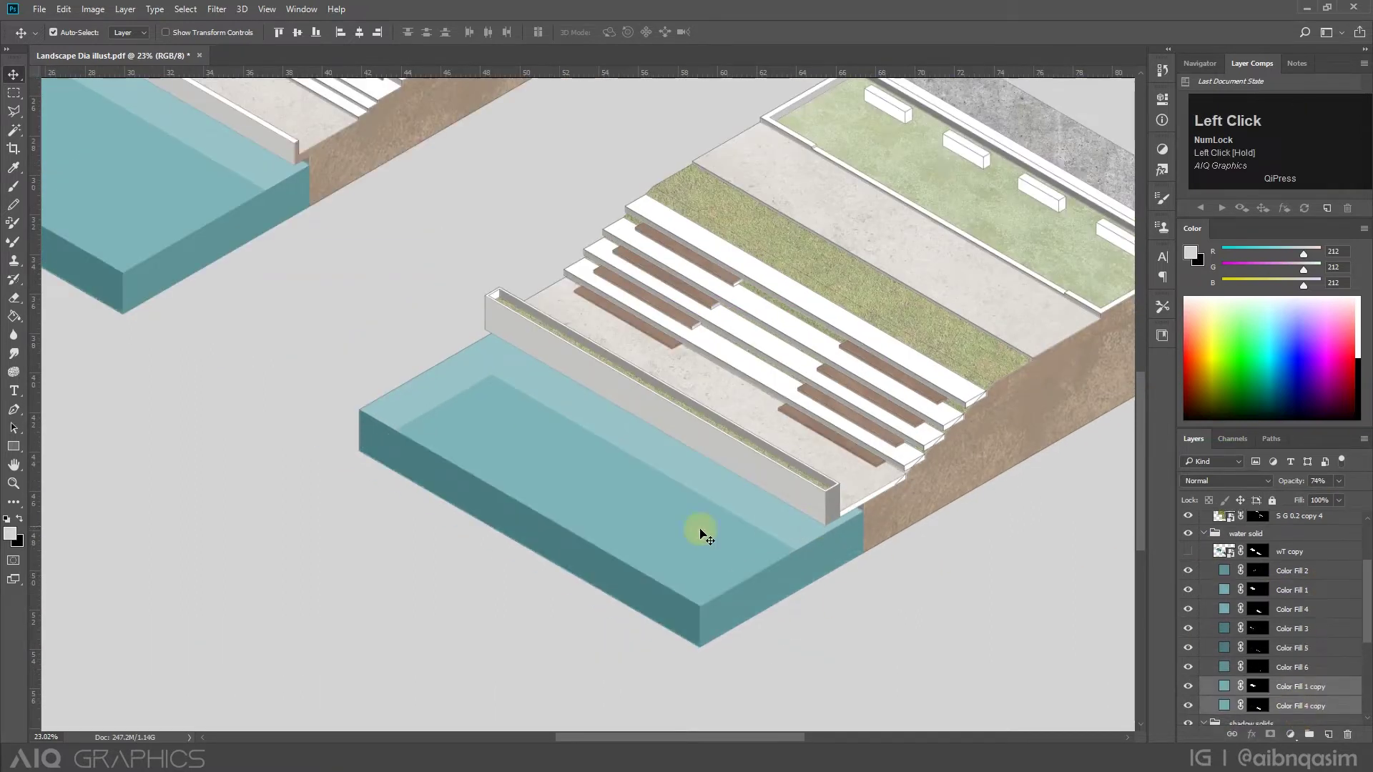
pyautogui.scroll(1, 927, 557)
# Recolour the two copied water fills to a darker teal, using 477c81 for Color Fill 4 copy.
pyautogui.doubleClick(1224, 705)
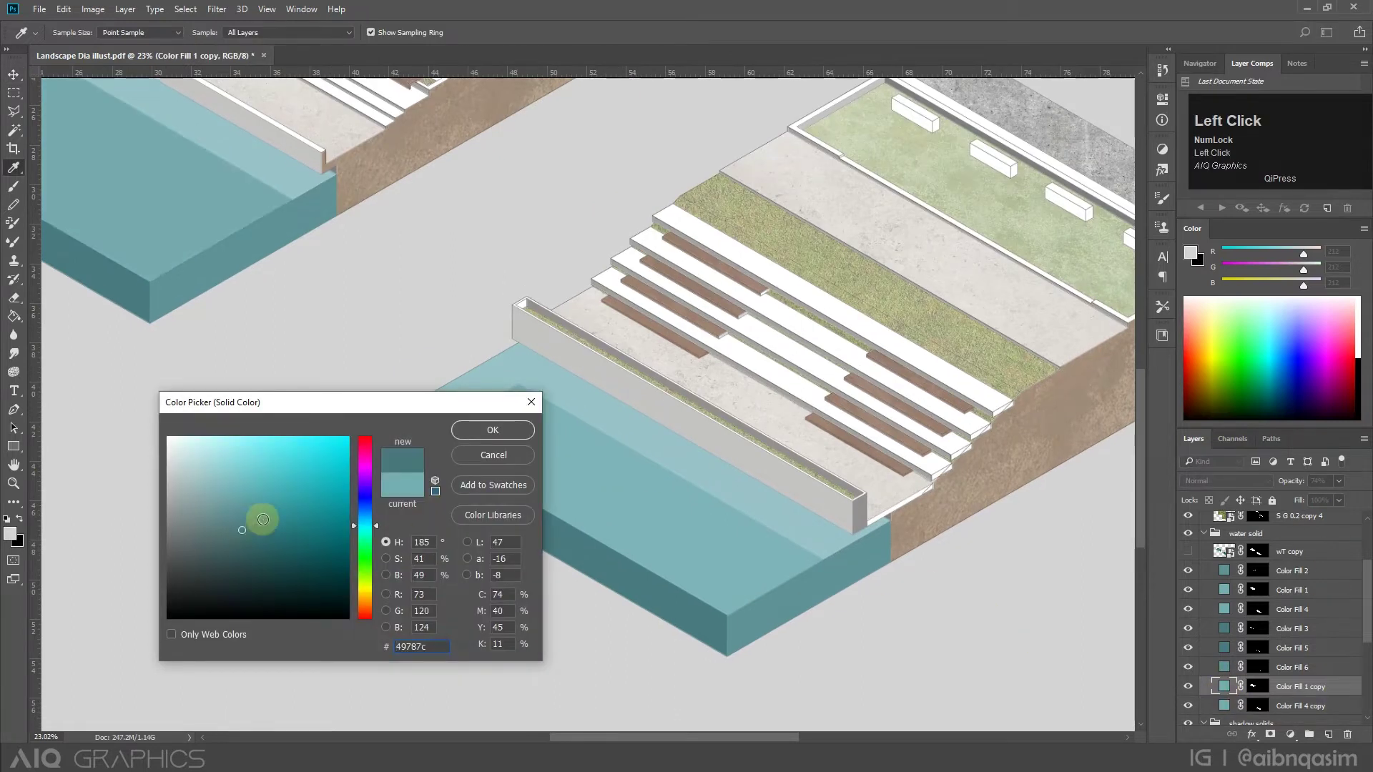
pyautogui.click(250, 528)
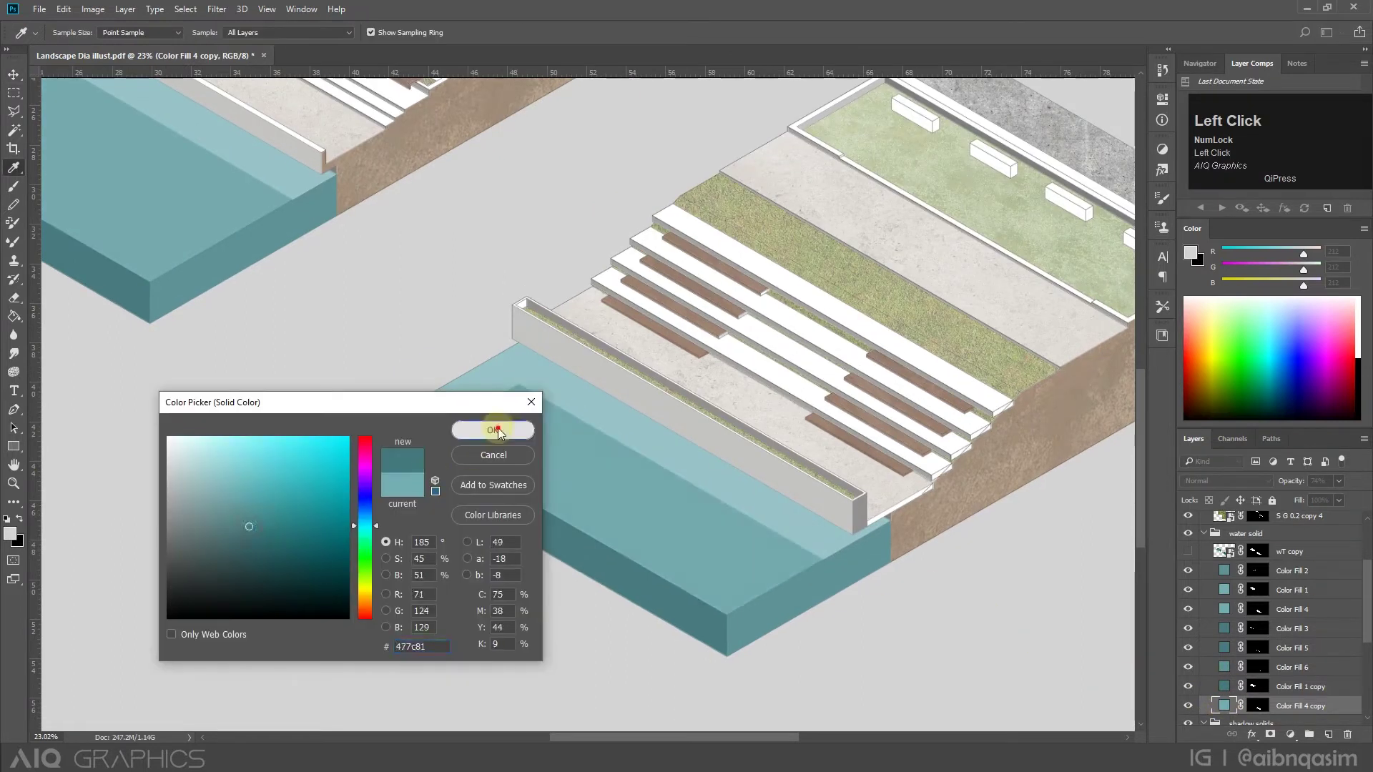
pyautogui.click(493, 429)
# Lower the opacity of the fills on the water's side faces, with Color Fill 2 at 67%.
pyautogui.click(843, 560)
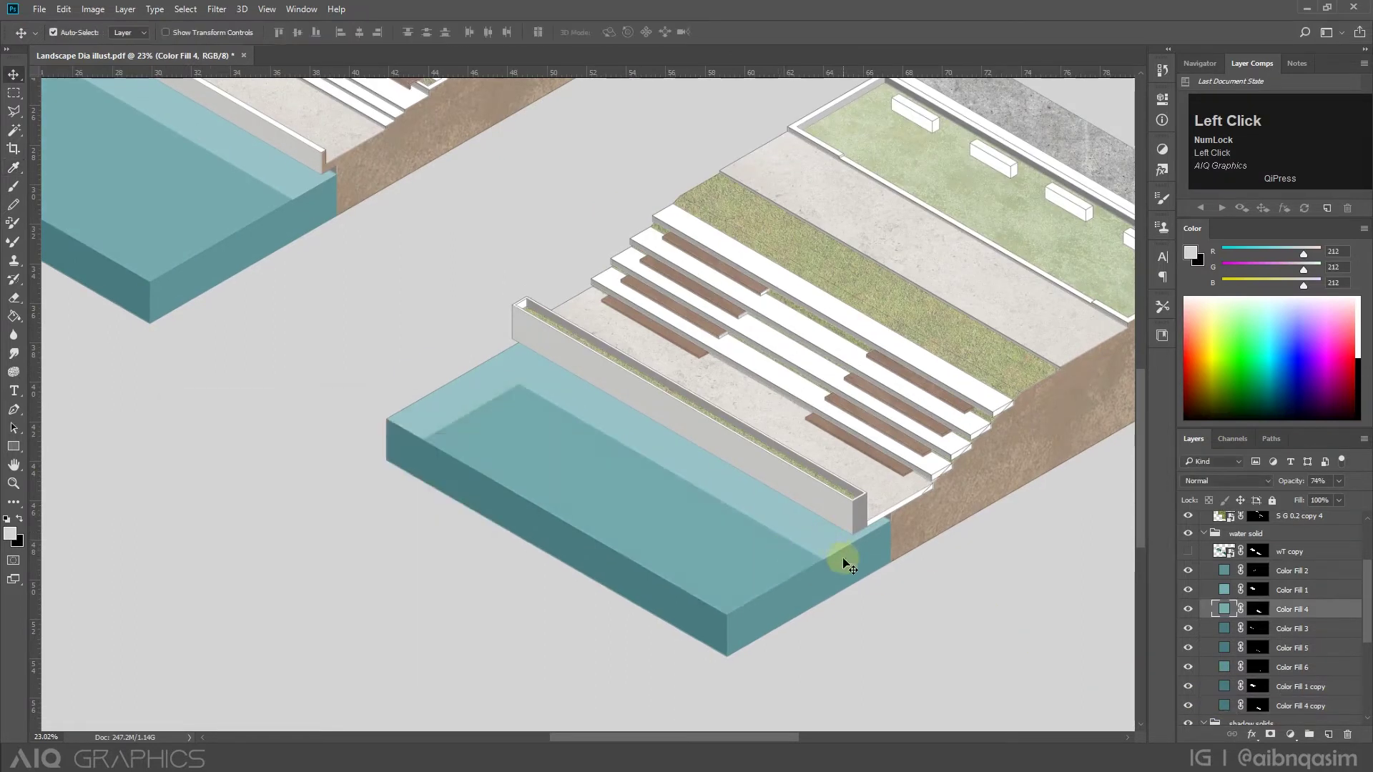
pyautogui.click(692, 602)
pyautogui.click(1338, 480)
pyautogui.click(1321, 498)
pyautogui.scroll(-3, 792, 511)
pyautogui.scroll(1, 386, 397)
pyautogui.click(250, 323)
pyautogui.click(1340, 485)
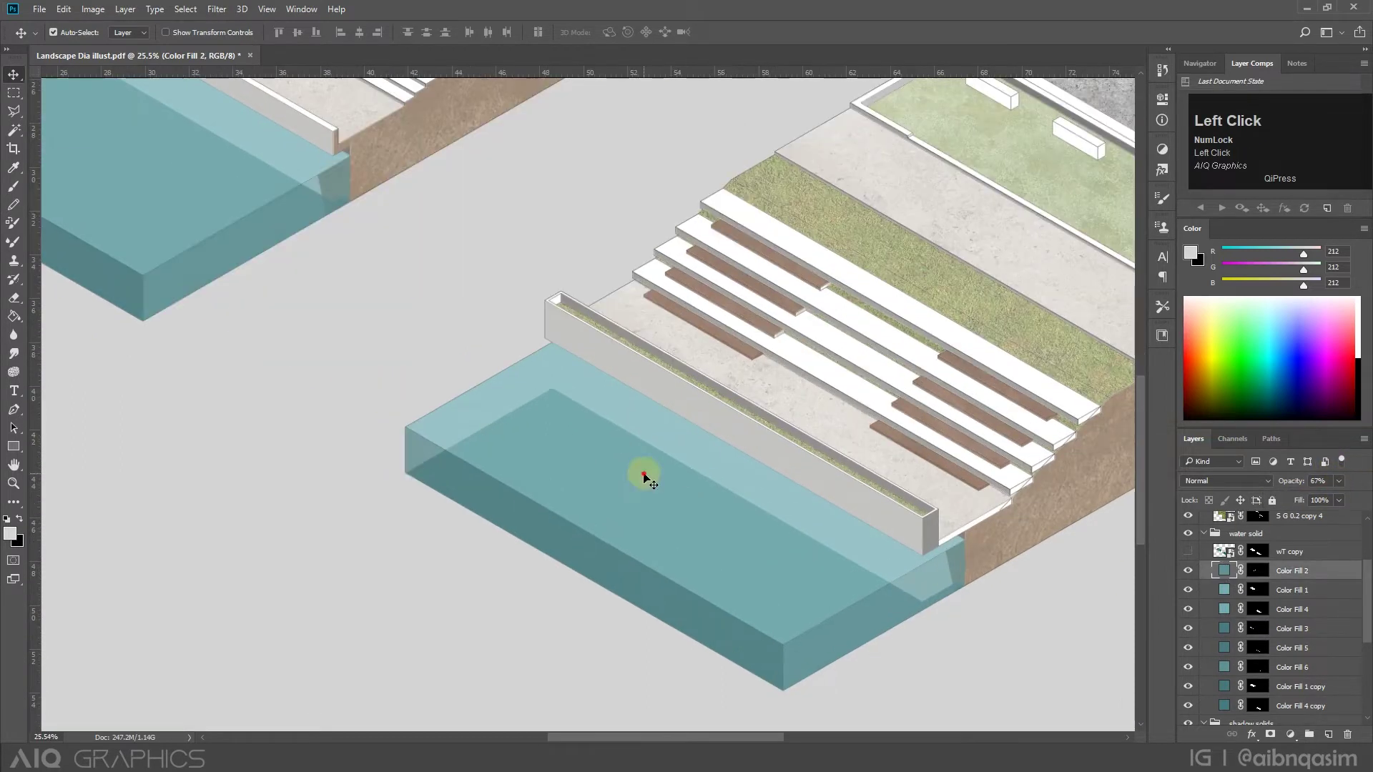
# Show the wT copy layer again and raise its opacity to 100%.
pyautogui.click(645, 476)
pyautogui.click(1187, 552)
pyautogui.click(1229, 553)
pyautogui.scroll(-3, 704, 530)
pyautogui.scroll(1, 429, 355)
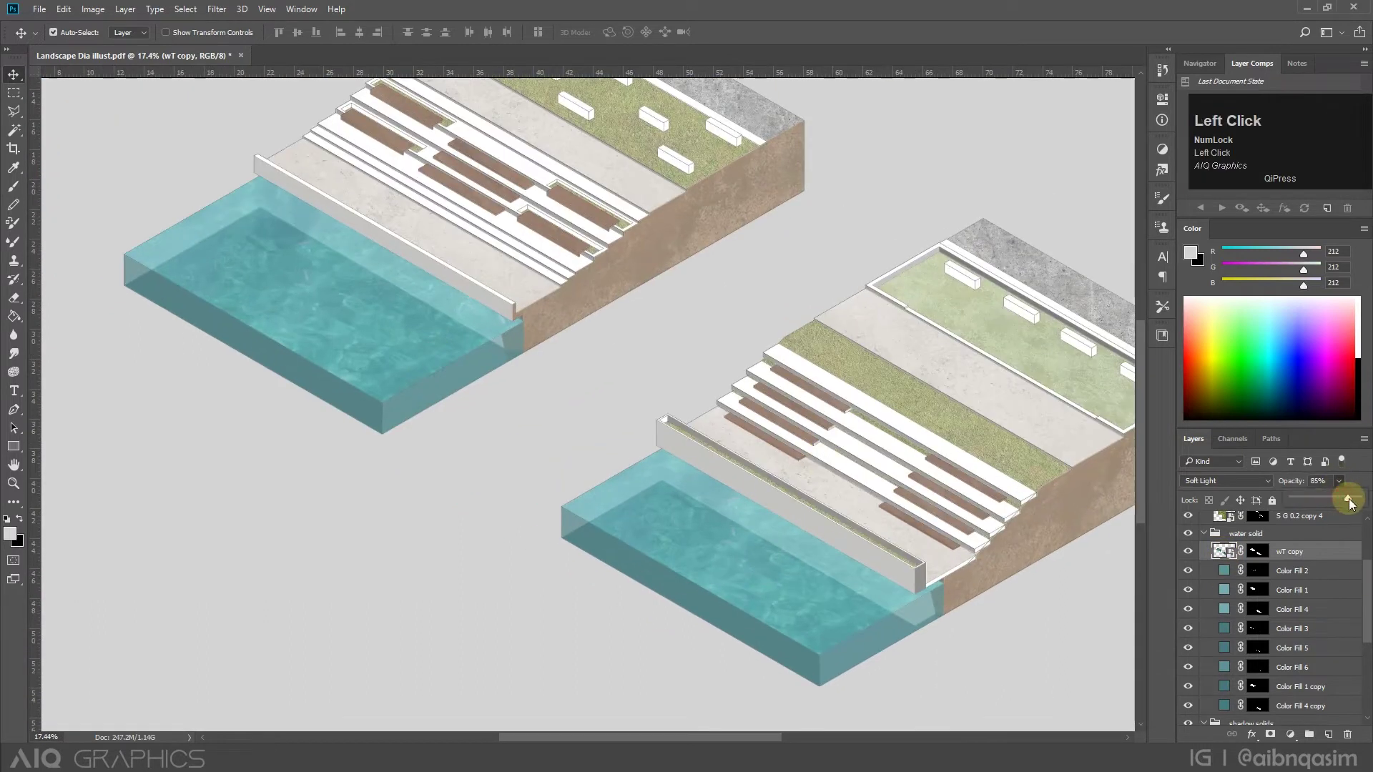
pyautogui.click(1311, 593)
pyautogui.moveTo(1345, 499); pyautogui.dragTo(1355, 503)
# Raise the opacity of the fills on the short side faces of the water, including Color Fill 6.
pyautogui.click(474, 378)
pyautogui.hotkey('alt', '[')
pyautogui.hotkey('alt', '[')
pyautogui.hotkey('alt', '[')
pyautogui.hotkey('alt', '[')
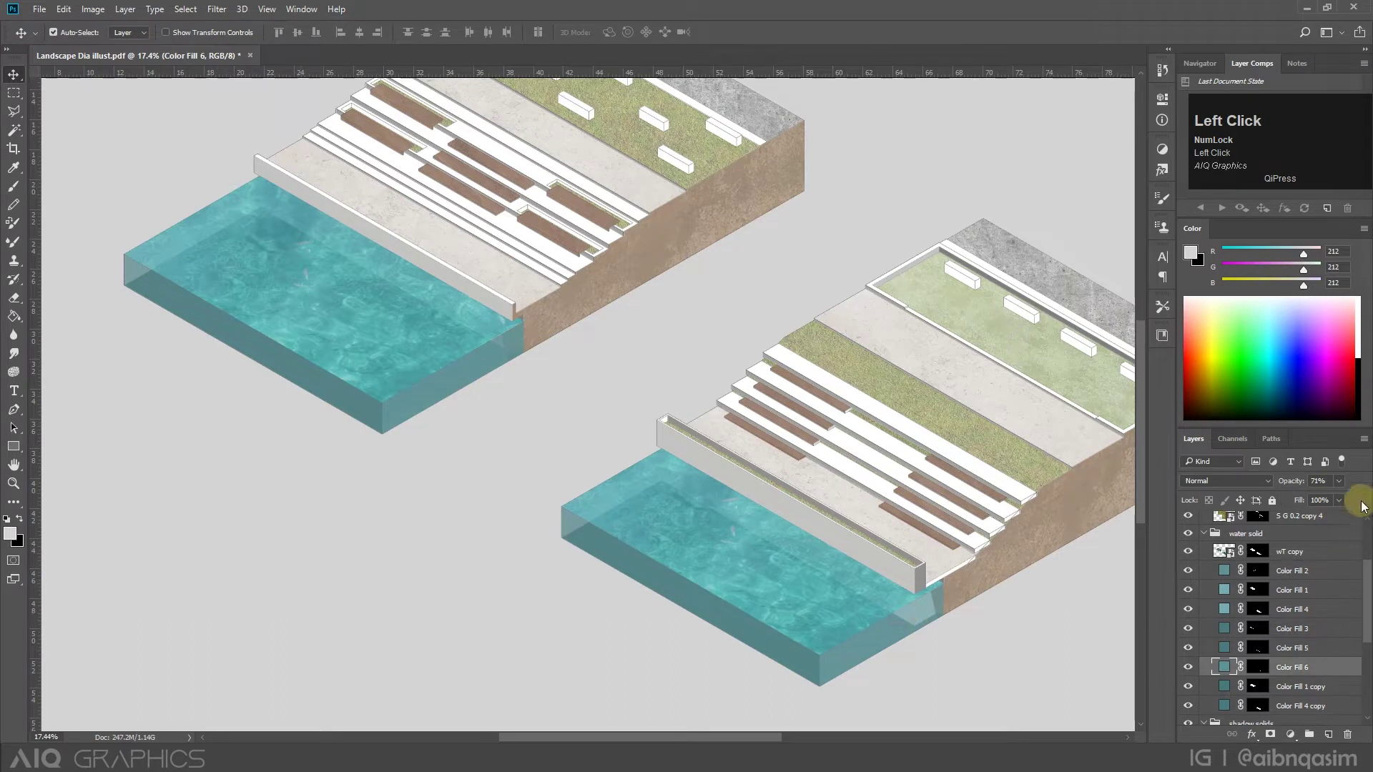
pyautogui.scroll(-2, 597, 604)
# Set the wT copy layer's opacity to 72% and collapse the water solid group.
pyautogui.click(591, 545)
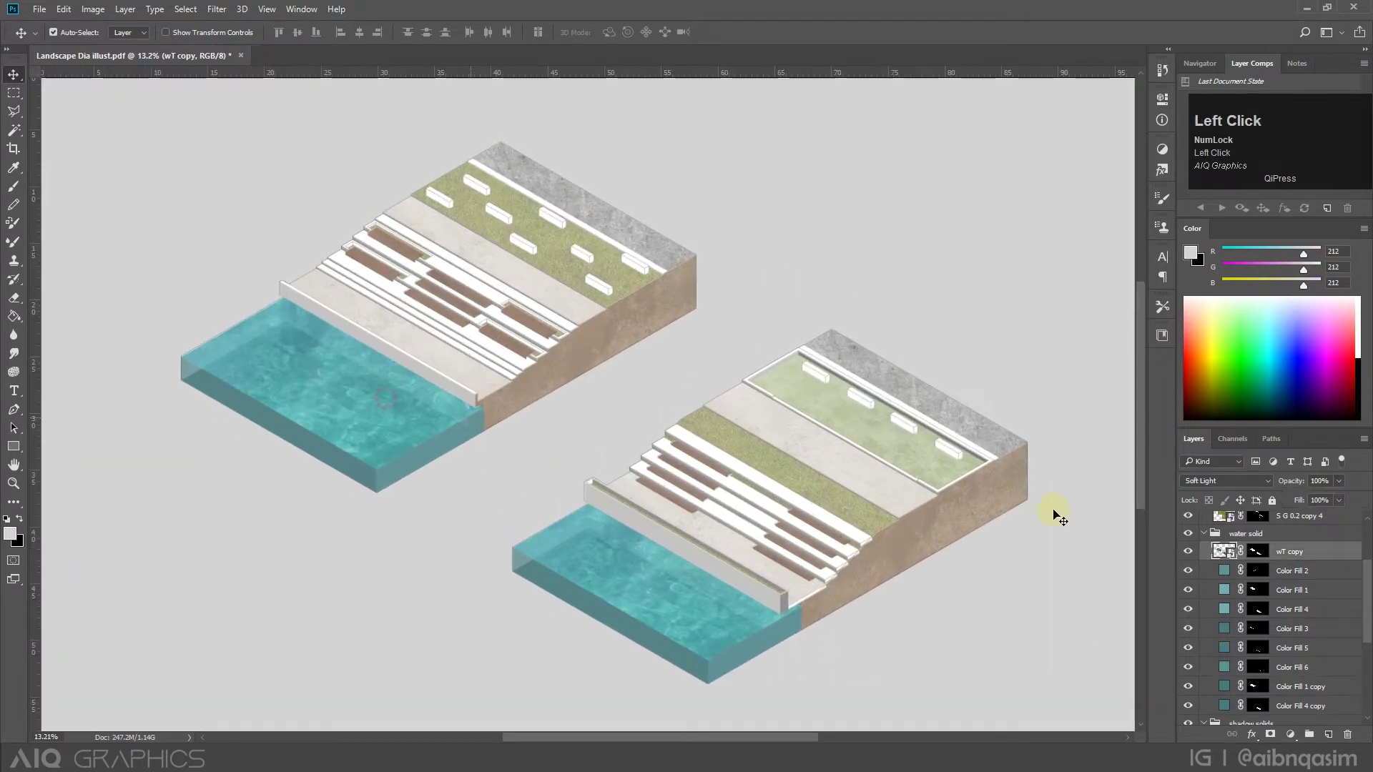
pyautogui.moveTo(1324, 499); pyautogui.dragTo(1320, 498)
pyautogui.scroll(-2, 739, 442)
pyautogui.scroll(2, 747, 432)
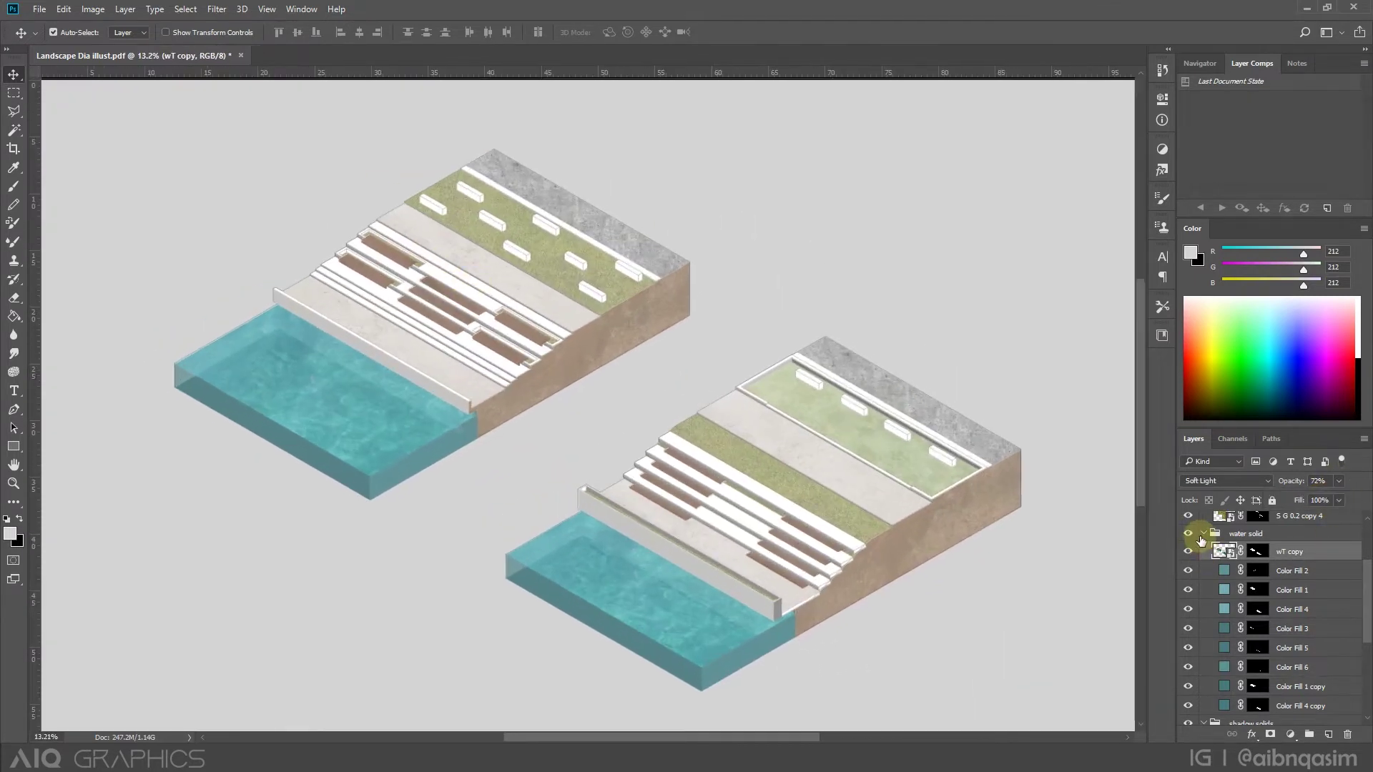
pyautogui.click(1203, 533)
# Select the long front faces of the lawn benches on both blocks from the Diagram layer and fill them with a light grey Solid Color.
pyautogui.scroll(-3, 1249, 693)
pyautogui.click(1251, 706)
pyautogui.click(14, 129)
pyautogui.scroll(5, 926, 475)
pyautogui.keyDown('shift'); pyautogui.click(969, 413); pyautogui.keyUp('shift')
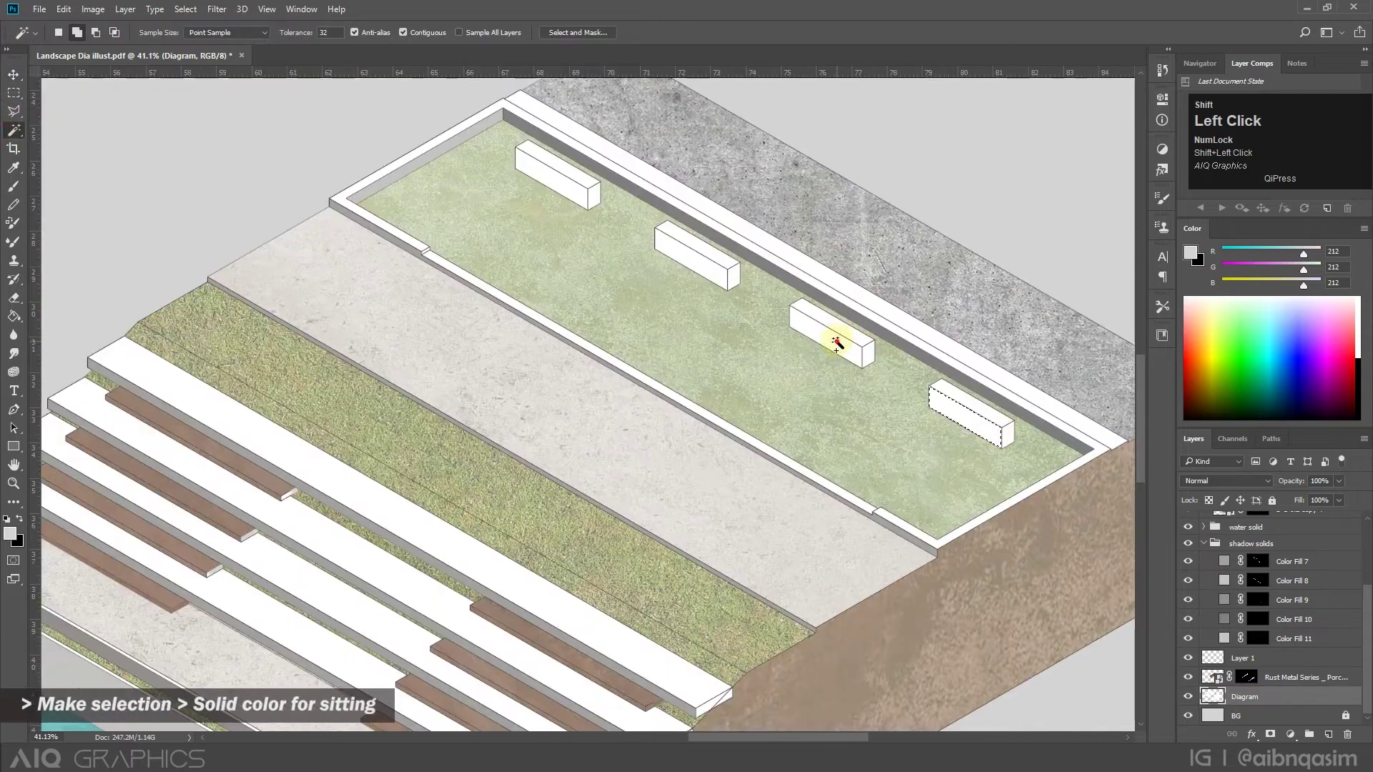
pyautogui.scroll(2, 721, 487)
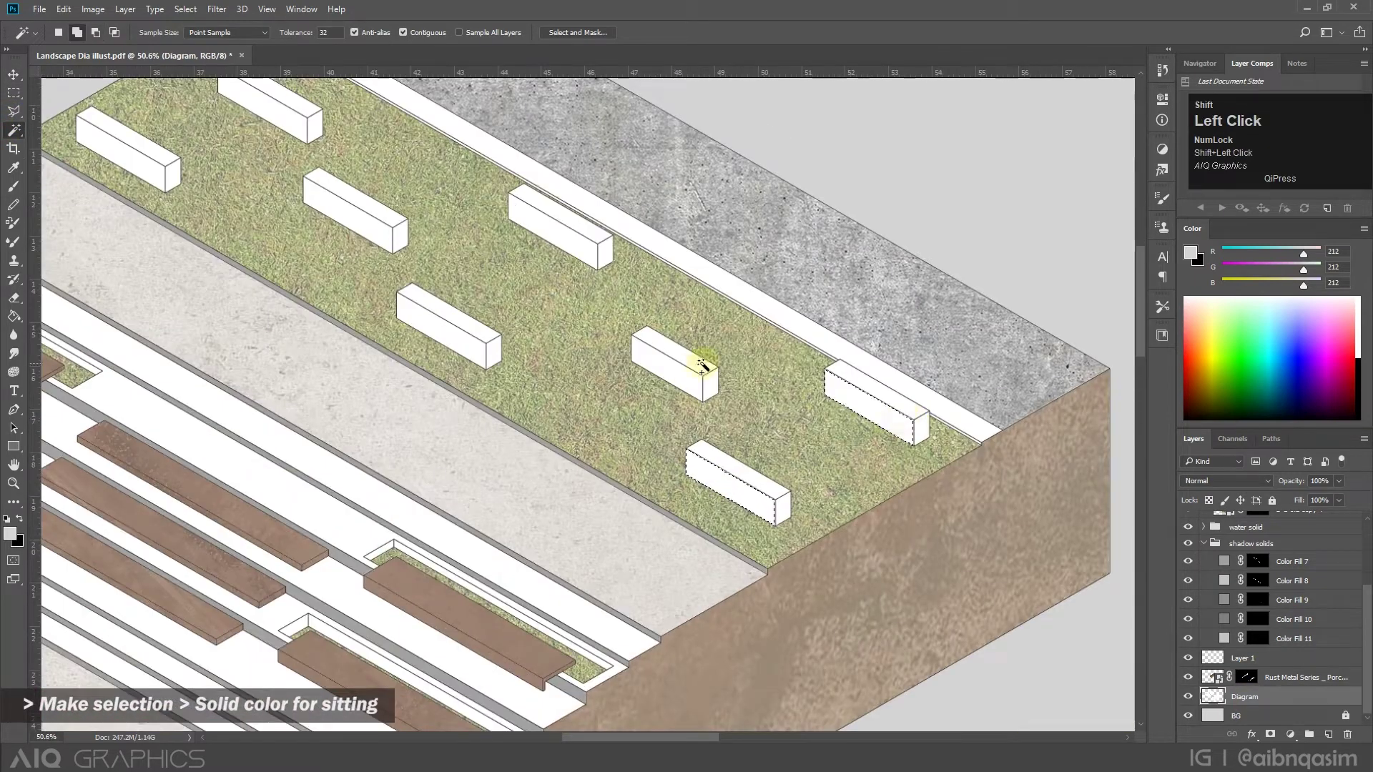
pyautogui.scroll(-5, 515, 385)
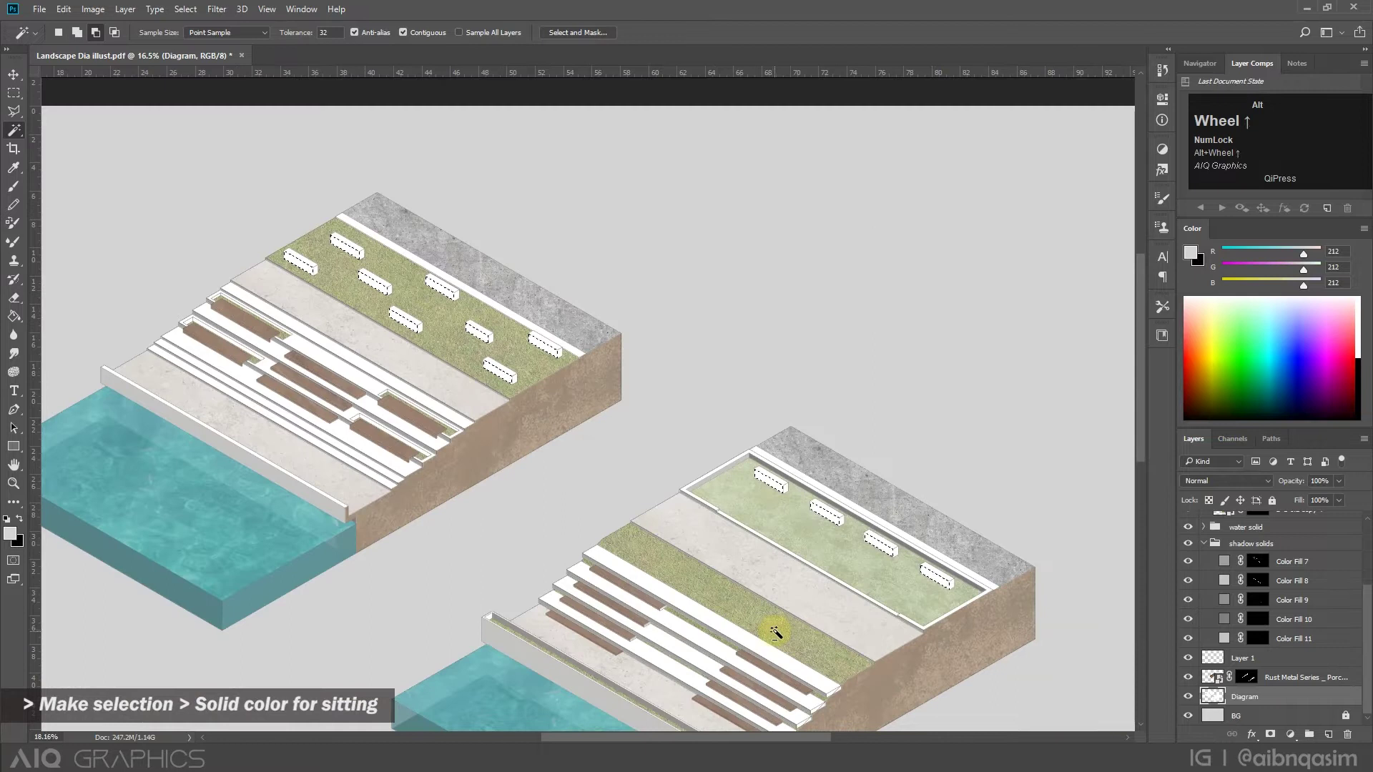
pyautogui.click(1290, 735)
pyautogui.click(1265, 424)
pyautogui.click(493, 430)
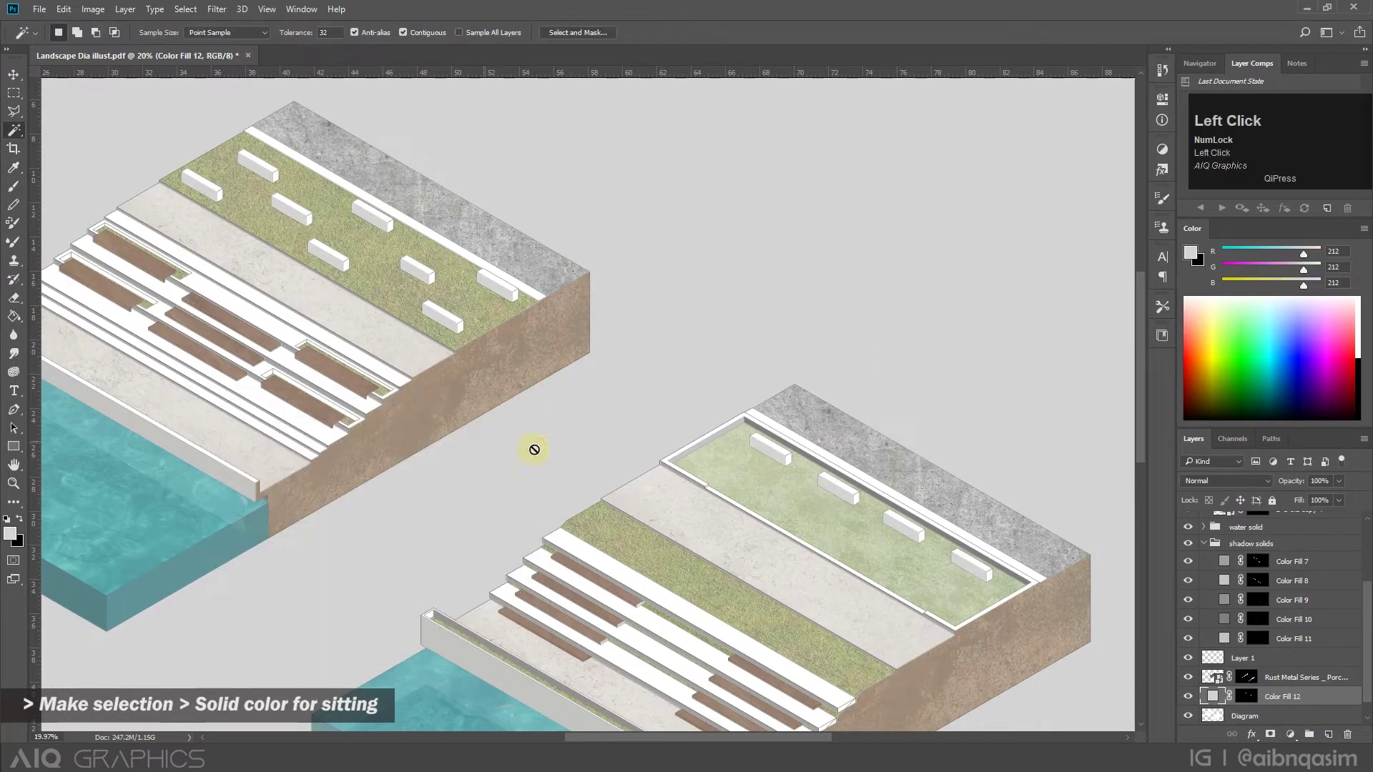
# Select the short end faces of the lawn benches on both blocks from the Diagram layer.
pyautogui.scroll(5, 984, 582)
pyautogui.keyDown('shift'); pyautogui.click(960, 575); pyautogui.keyUp('shift')
pyautogui.scroll(-4, 567, 336)
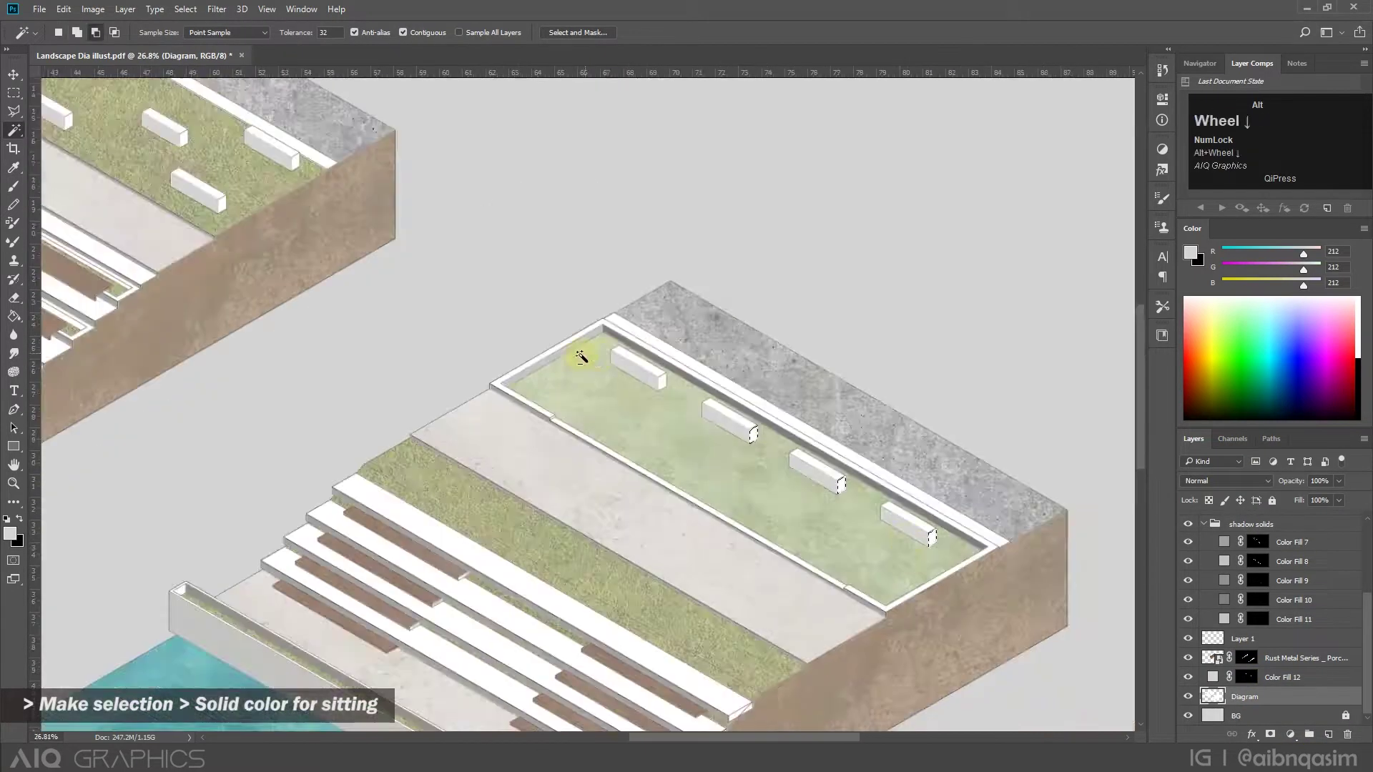
pyautogui.scroll(3, 812, 521)
pyautogui.keyDown('shift'); pyautogui.click(547, 330); pyautogui.keyUp('shift')
pyautogui.keyDown('shift'); pyautogui.click(329, 286); pyautogui.keyUp('shift')
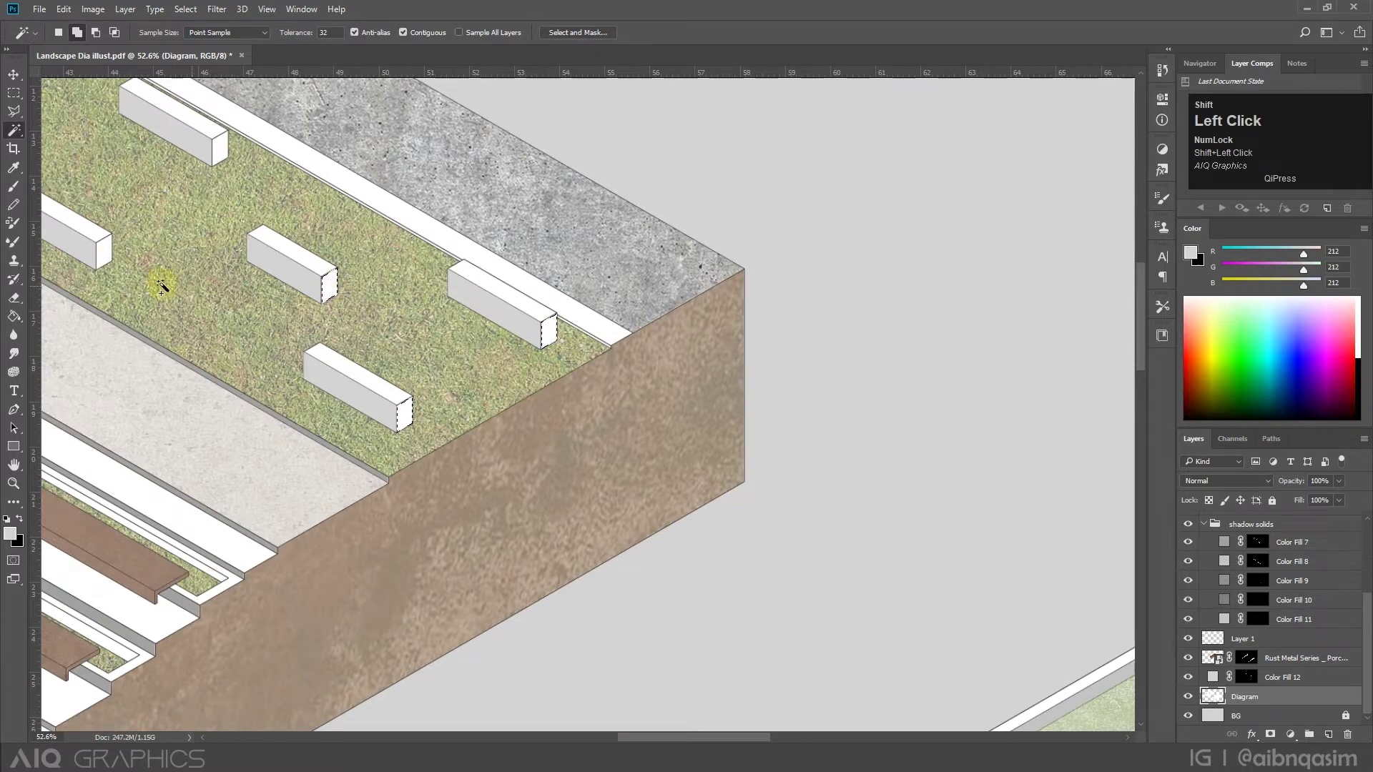
pyautogui.keyDown('shift'); pyautogui.click(220, 148); pyautogui.keyUp('shift')
pyautogui.scroll(-4, 223, 152)
pyautogui.scroll(4, 372, 266)
pyautogui.keyDown('shift'); pyautogui.click(286, 374); pyautogui.keyUp('shift')
pyautogui.keyDown('shift'); pyautogui.click(432, 321); pyautogui.keyUp('shift')
pyautogui.scroll(-5, 331, 279)
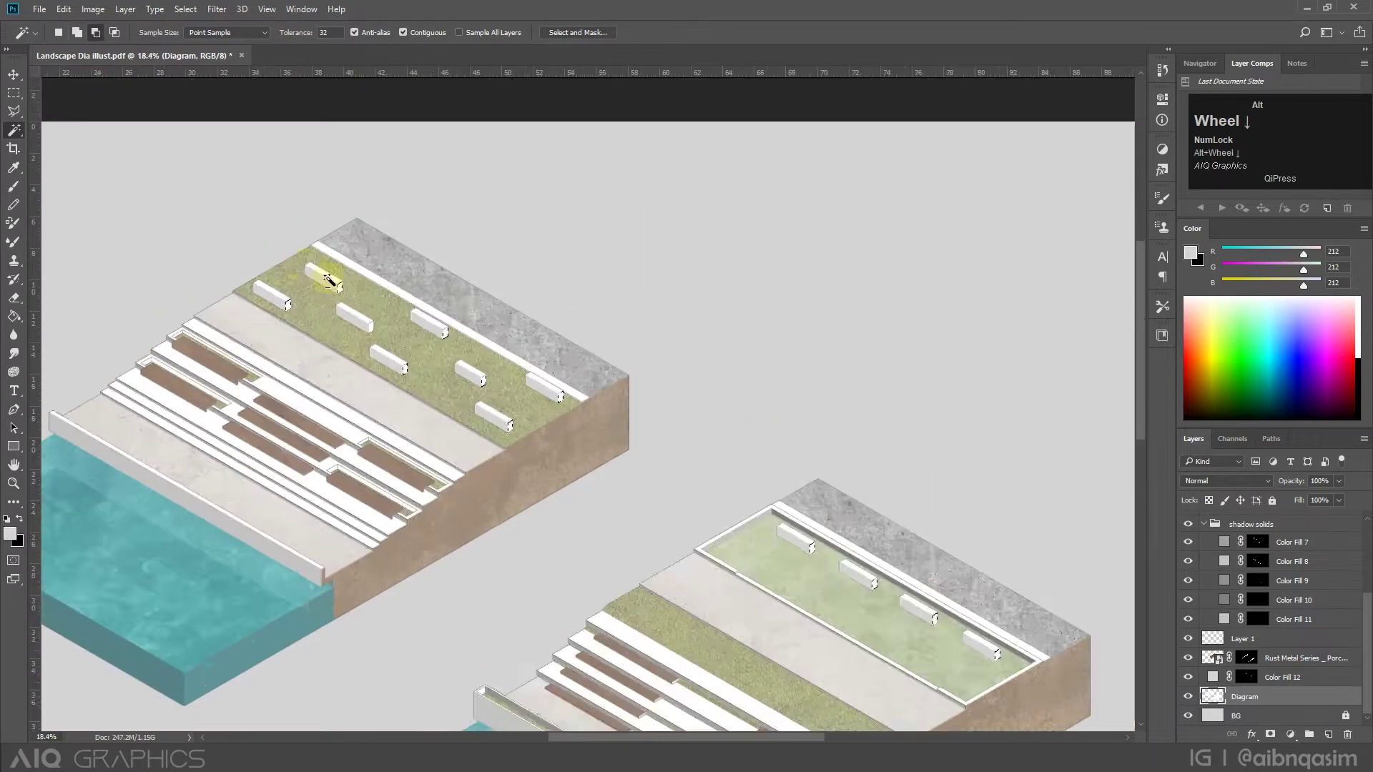
pyautogui.scroll(1, 654, 429)
pyautogui.click(1290, 735)
pyautogui.click(1262, 420)
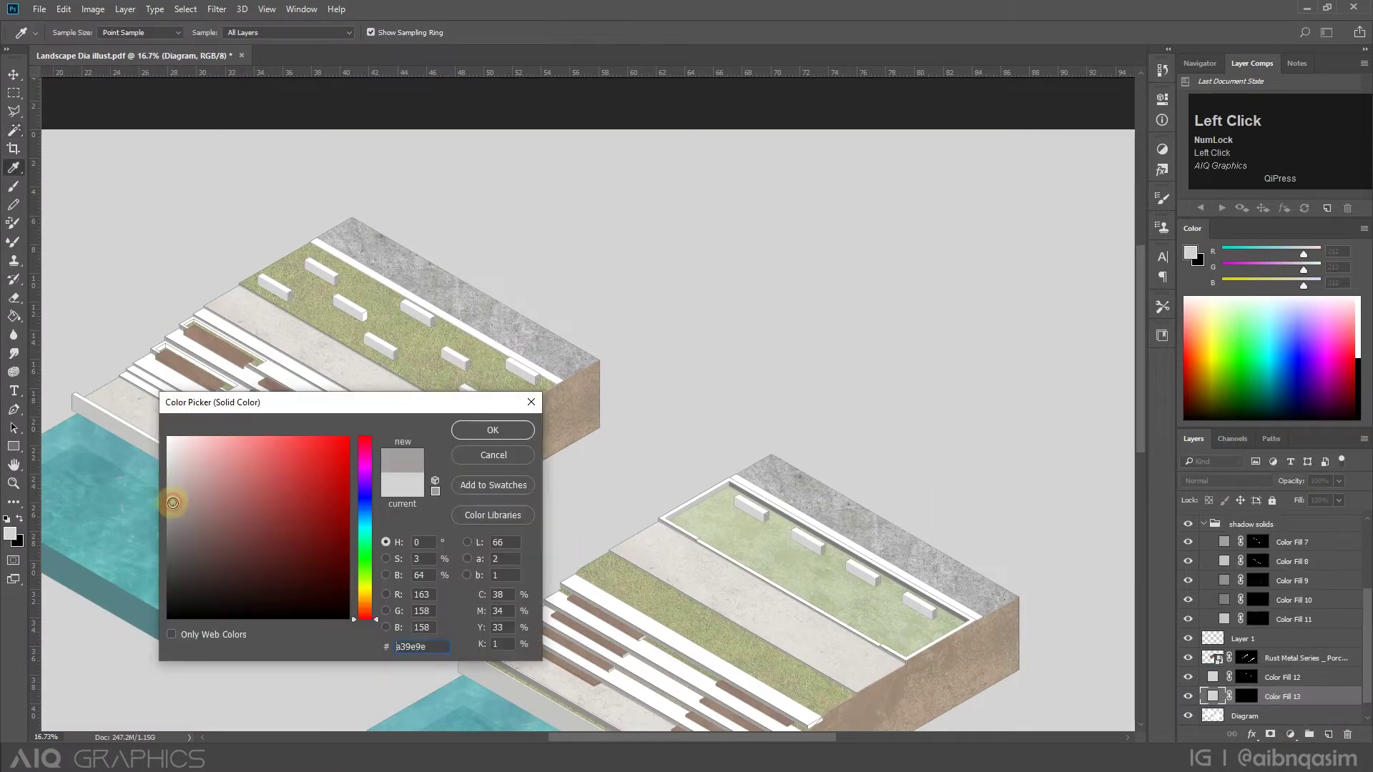
pyautogui.click(503, 463)
# Fill the bench end faces with a darker grey Solid Color than the long front faces.
pyautogui.scroll(3, 361, 307)
pyautogui.scroll(-2, 362, 298)
pyautogui.keyDown('alt'); pyautogui.click(1290, 735); pyautogui.keyUp('alt')
pyautogui.click(1258, 423)
pyautogui.moveTo(172, 497); pyautogui.dragTo(171, 501)
pyautogui.click(466, 433)
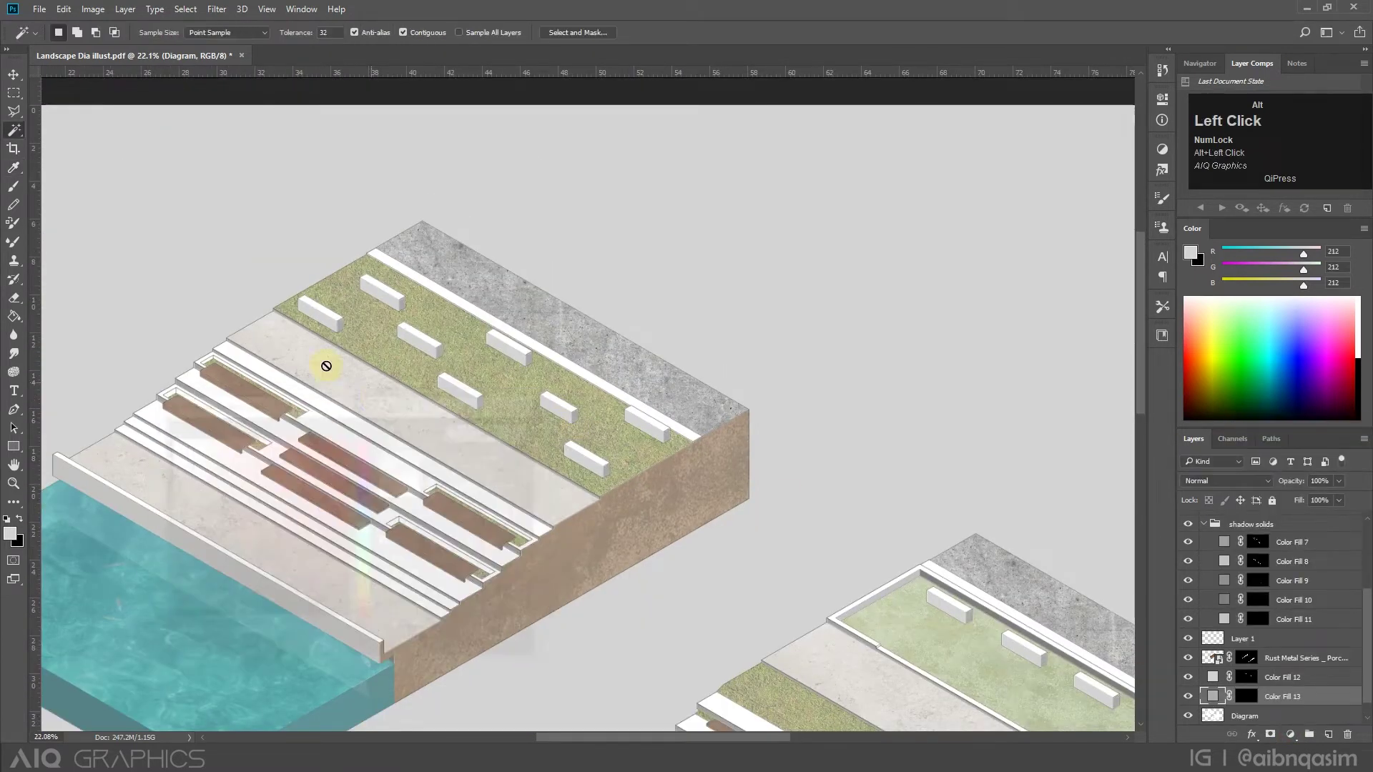
# Adjust the light grey of the Color Fill 12 solid on the lawn benches' long front faces.
pyautogui.scroll(-3, 326, 366)
pyautogui.scroll(5, 903, 644)
pyautogui.click(14, 74)
pyautogui.click(915, 582)
pyautogui.doubleClick(1212, 678)
pyautogui.doubleClick(1208, 678)
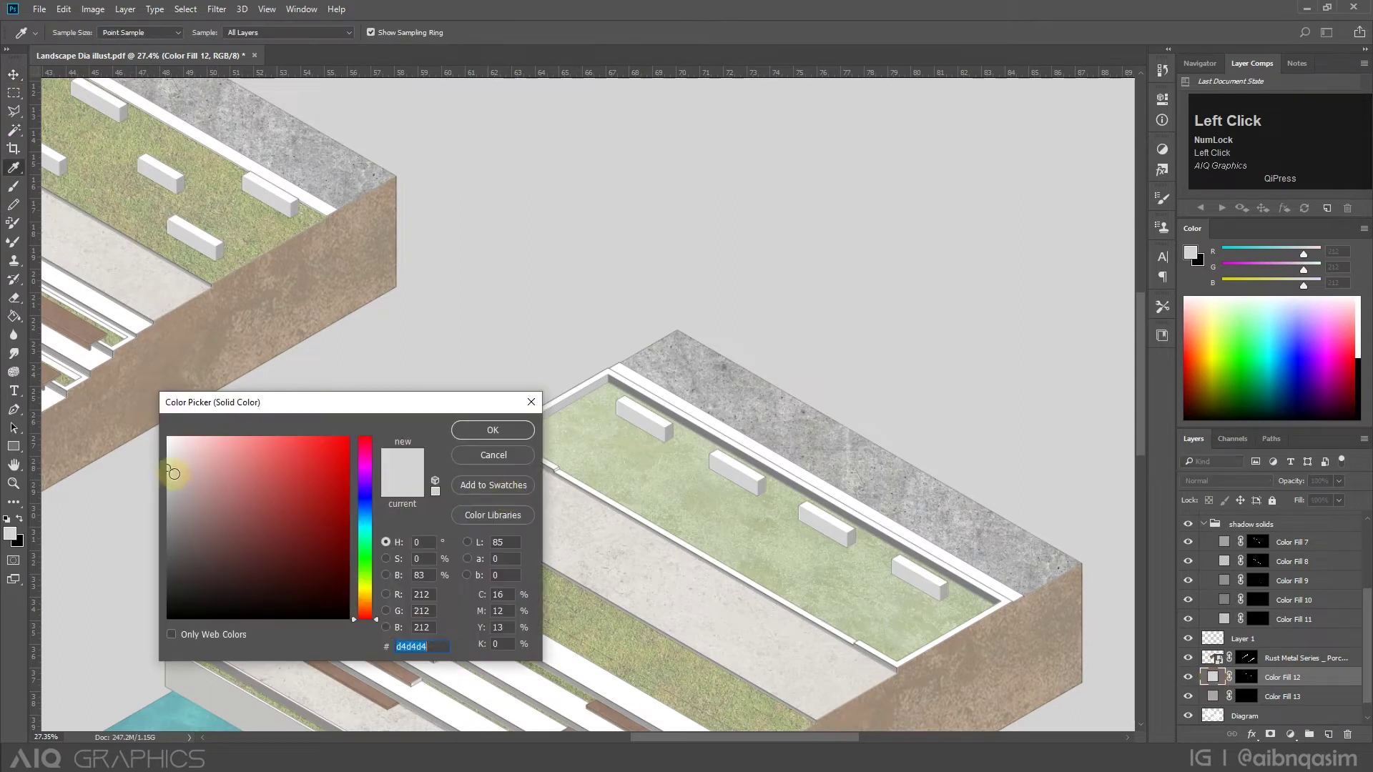
pyautogui.click(494, 432)
pyautogui.scroll(-3, 870, 565)
pyautogui.scroll(1, 740, 565)
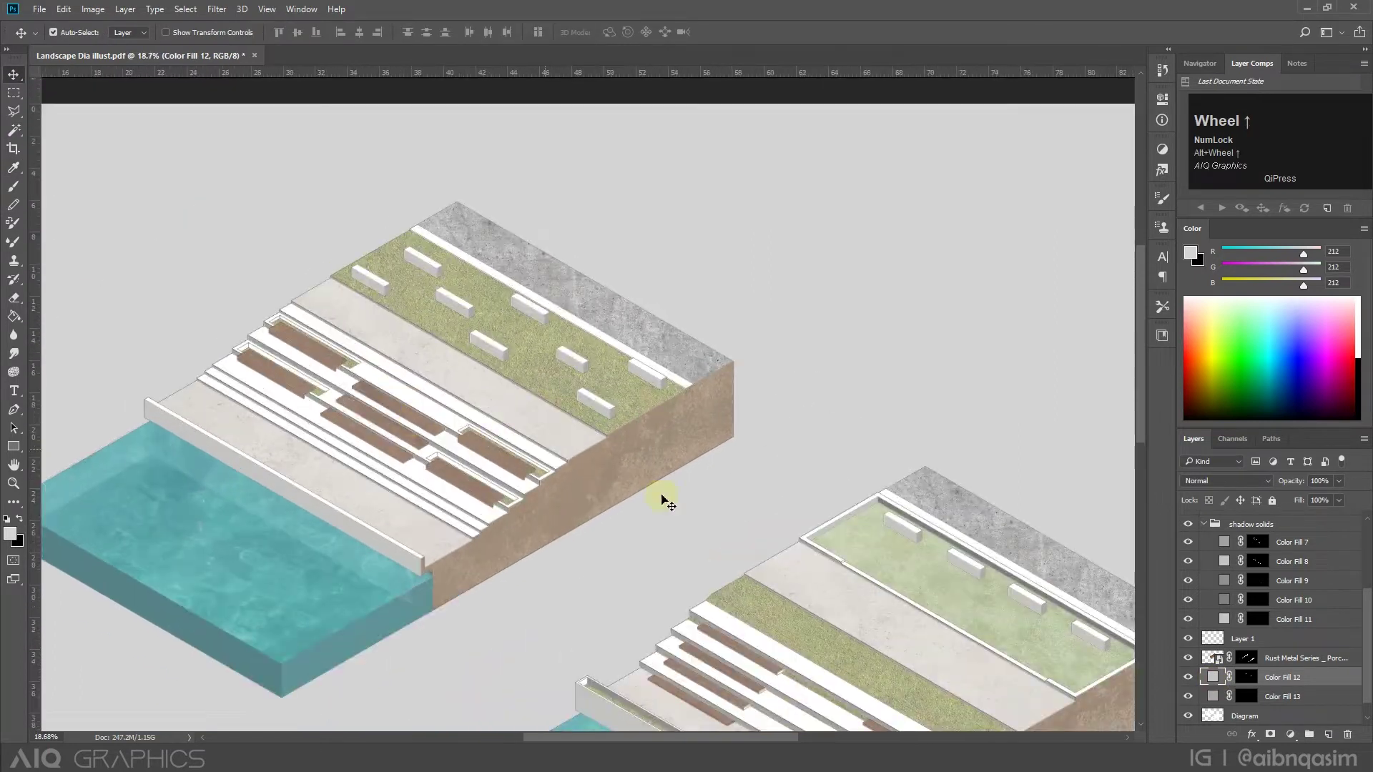
# Copy the left block's grass texture into the greenscape group and place duplicates over the right block's upper lawn.
pyautogui.scroll(-3, 542, 391)
pyautogui.scroll(3, 772, 509)
pyautogui.click(438, 756)
pyautogui.moveTo(478, 277); pyautogui.dragTo(724, 512)
pyautogui.scroll(-3, 724, 511)
pyautogui.scroll(2, 725, 511)
pyautogui.click(490, 31)
pyautogui.moveTo(1321, 672); pyautogui.dragTo(1312, 564)
pyautogui.moveTo(738, 449); pyautogui.dragTo(961, 469)
# Combine the grass copies over the right block into one smart object and set its opacity to 43%.
pyautogui.keyDown('shift'); pyautogui.click(1295, 594); pyautogui.keyUp('shift')
pyautogui.rightClick(1295, 594)
pyautogui.click(1230, 189)
pyautogui.click(1339, 481)
pyautogui.click(1302, 497)
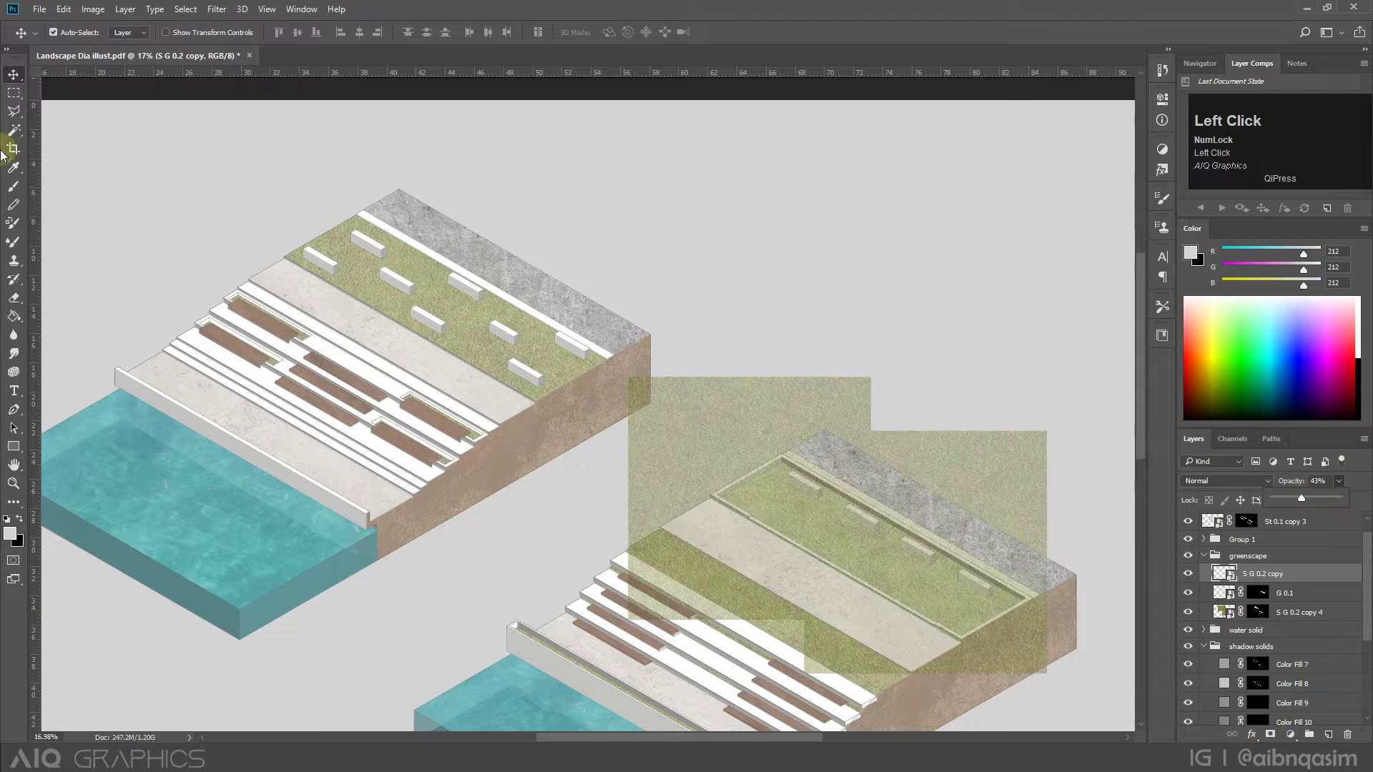
# Select the right block's upper lawn from the Diagram layer and mask the S G 0.2 copy grass texture to it.
pyautogui.click(13, 131)
pyautogui.scroll(-3, 934, 502)
pyautogui.scroll(-1, 934, 501)
pyautogui.scroll(-10, 1279, 655)
pyautogui.click(1280, 695)
pyautogui.click(871, 460)
pyautogui.scroll(10, 1310, 565)
pyautogui.click(1314, 593)
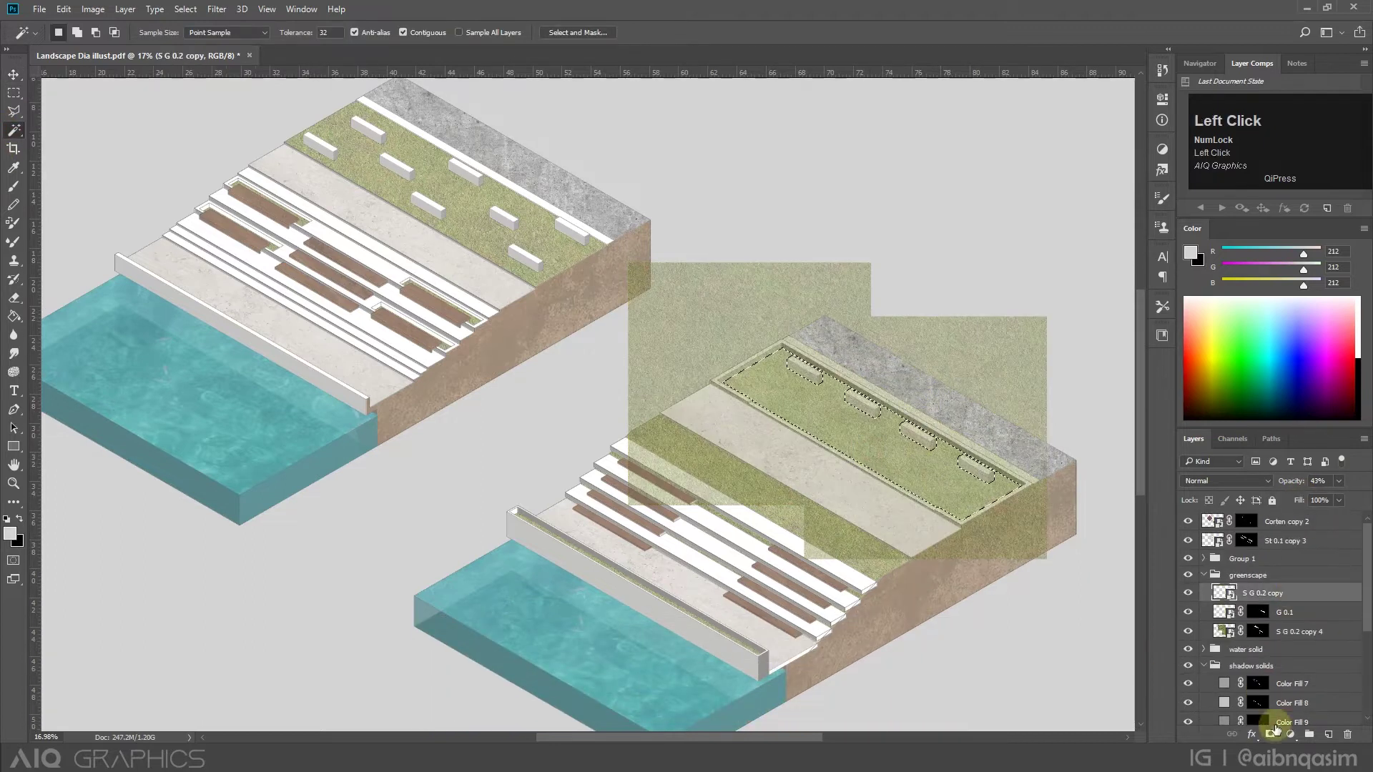
pyautogui.click(1271, 734)
pyautogui.click(1333, 499)
# Adjust the layer opacity of the texture on the right block's terraces.
pyautogui.scroll(7, 773, 635)
pyautogui.press('v')
pyautogui.click(775, 562)
pyautogui.click(1339, 481)
pyautogui.click(1338, 498)
# Select the long front faces of the brown terrace benches on the right block from the Diagram layer.
pyautogui.click(13, 130)
pyautogui.scroll(1, 827, 475)
pyautogui.click(1032, 421)
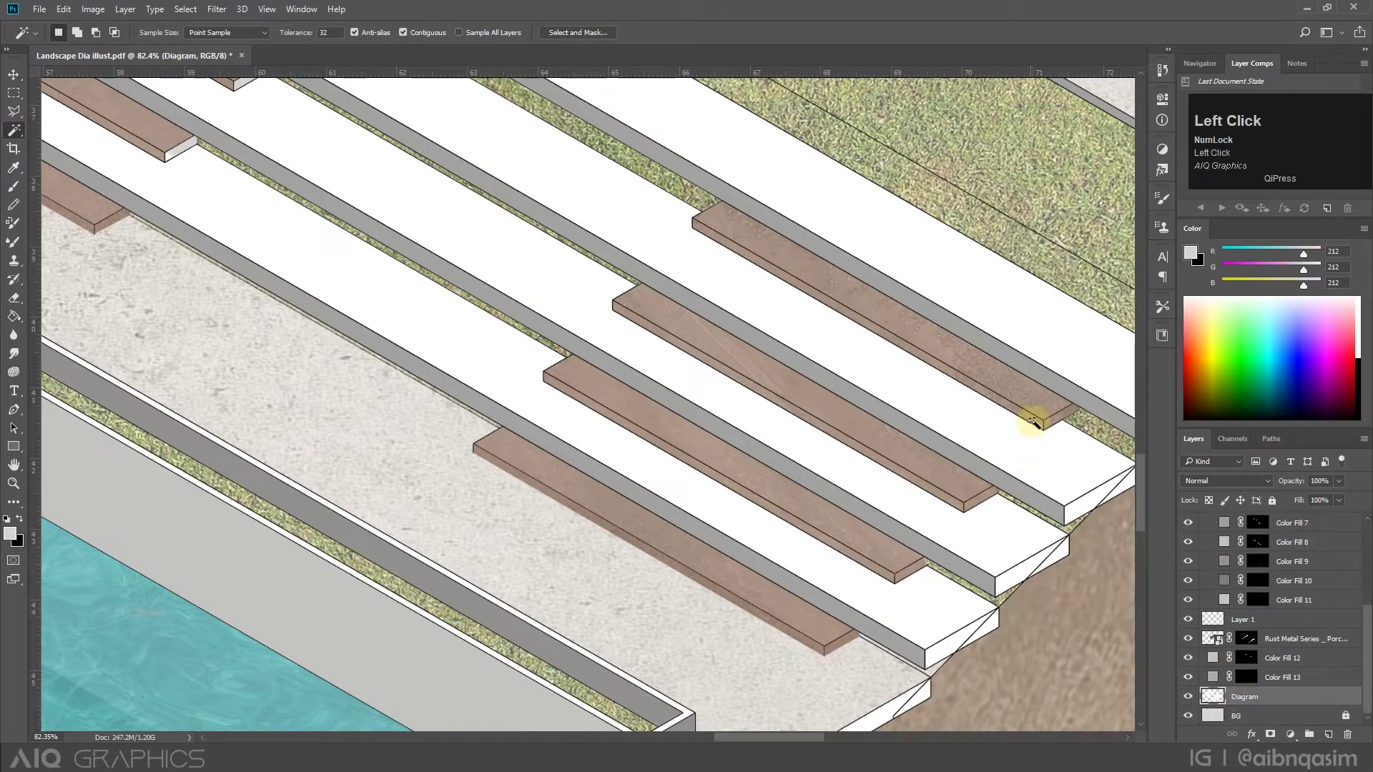
pyautogui.scroll(3, 756, 224)
pyautogui.keyDown('shift'); pyautogui.click(718, 405); pyautogui.keyUp('shift')
pyautogui.keyDown('shift'); pyautogui.click(629, 488); pyautogui.keyUp('shift')
# Add the front faces of the lowest brown benches on the right block to the selection with the Polygonal Lasso.
pyautogui.click(10, 114)
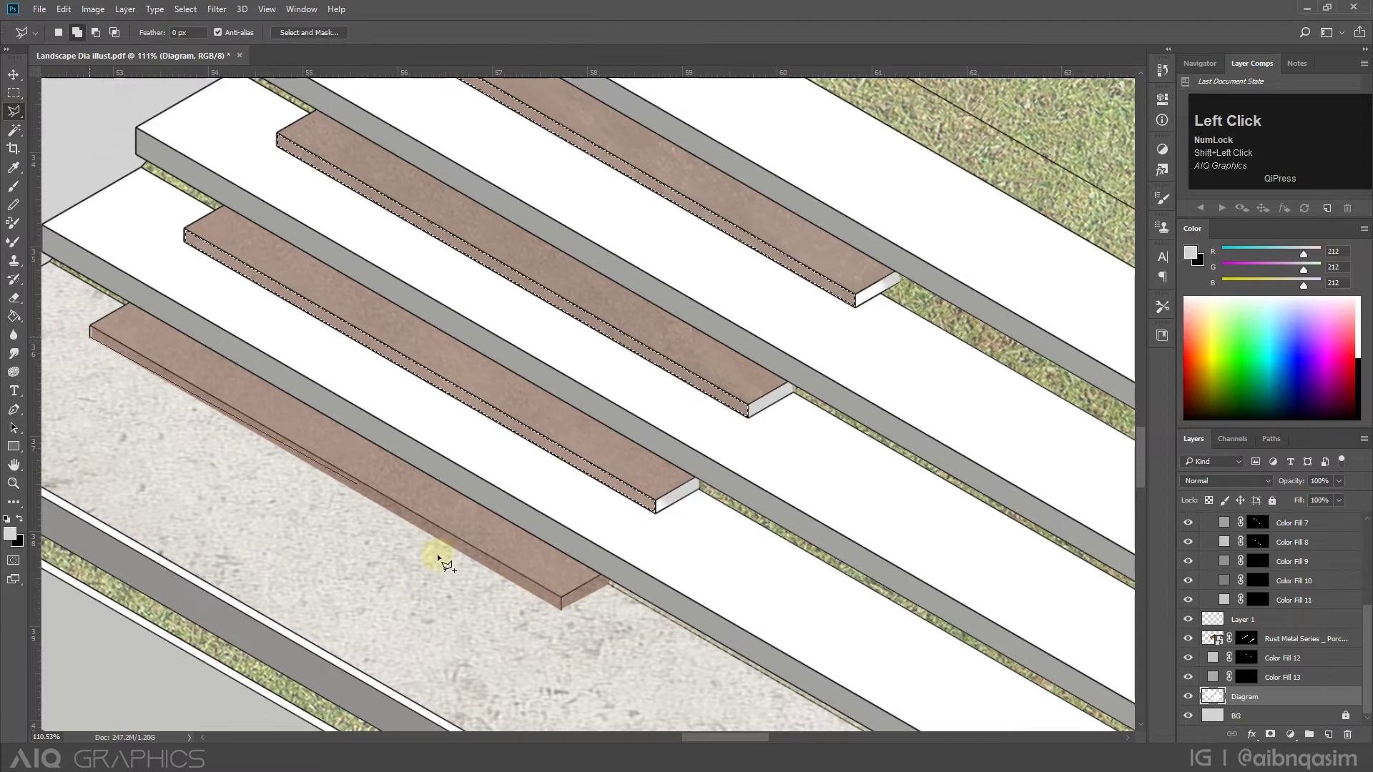
pyautogui.keyDown('shift'); pyautogui.click(561, 609); pyautogui.keyUp('shift')
pyautogui.click(609, 583)
pyautogui.click(601, 574)
pyautogui.click(573, 607)
pyautogui.scroll(-3, 629, 392)
pyautogui.scroll(5, 872, 501)
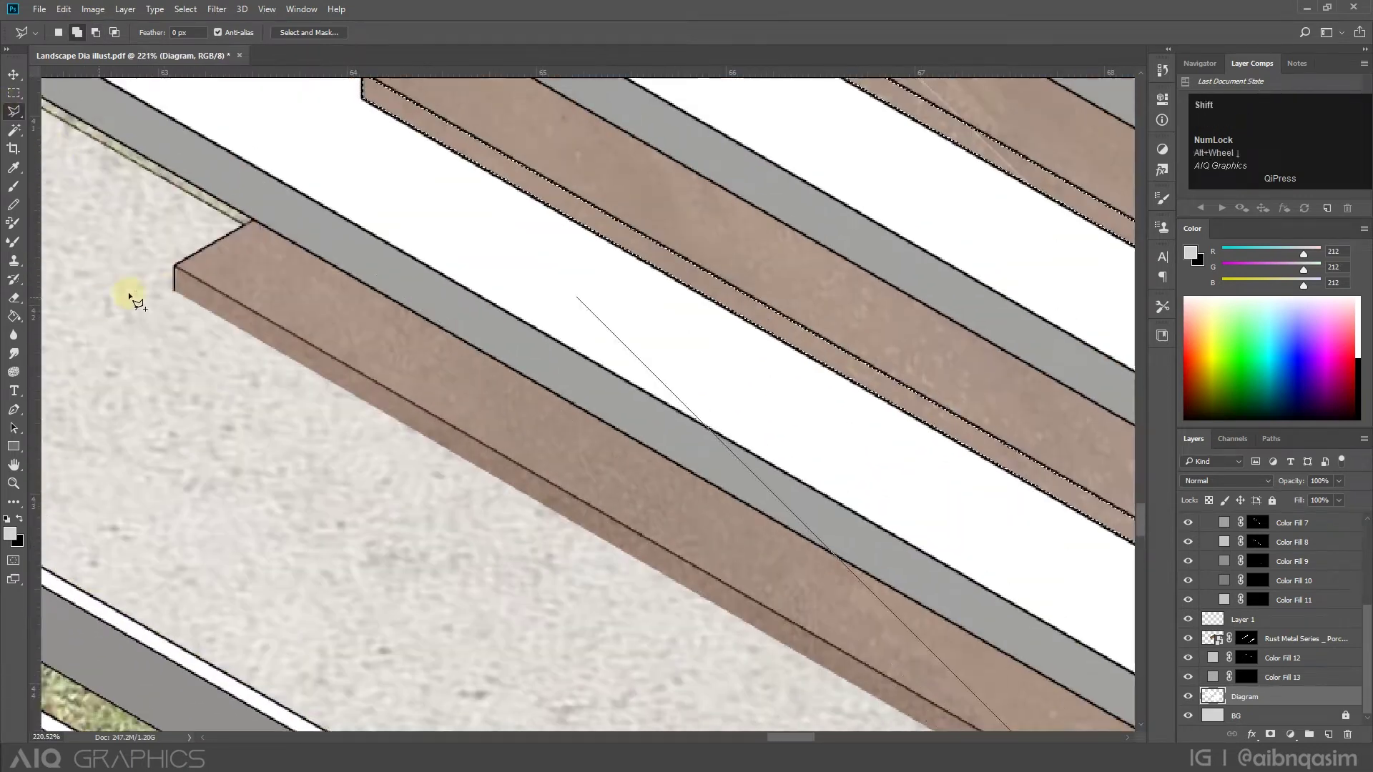
pyautogui.click(173, 291)
pyautogui.click(174, 268)
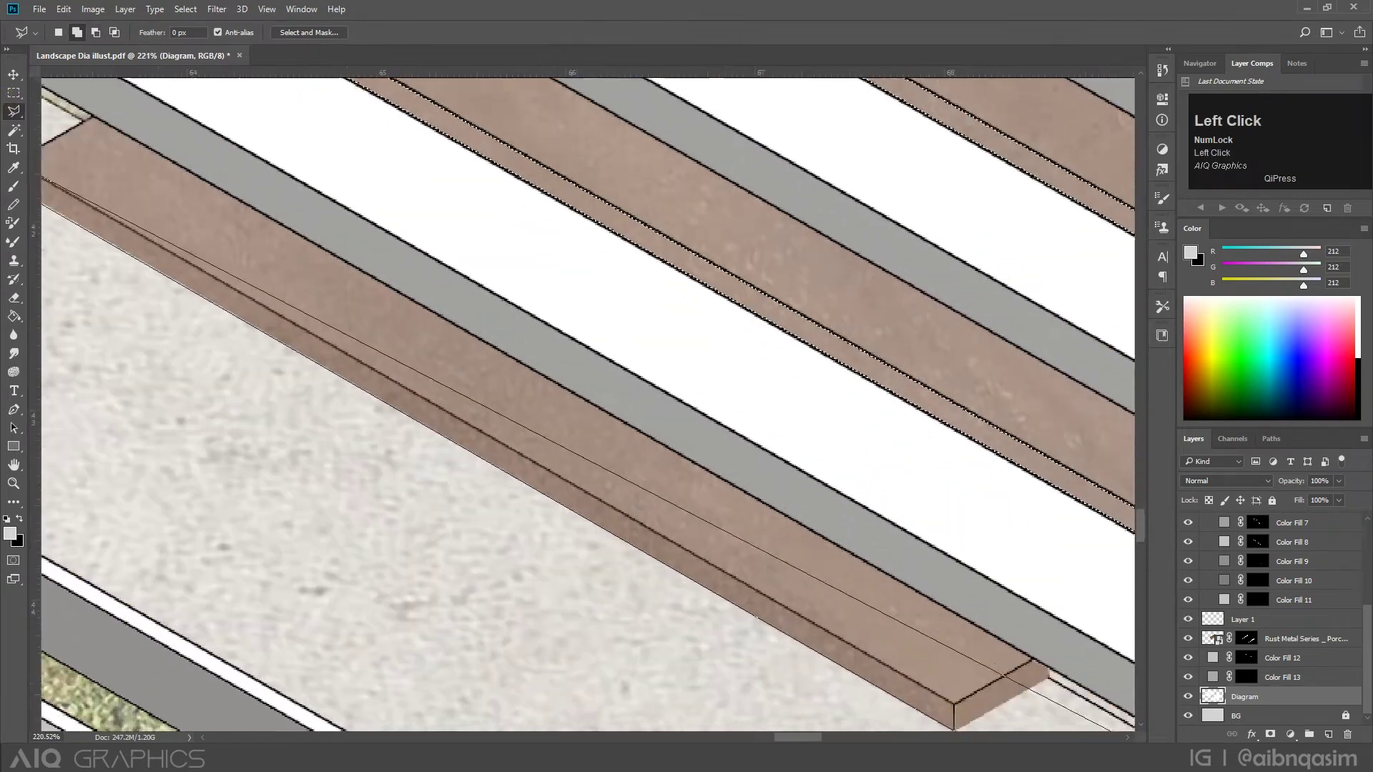
pyautogui.click(945, 599)
# Add the long front faces of all brown terrace benches on the left block to the selection.
pyautogui.scroll(-6, 954, 591)
pyautogui.scroll(3, 470, 221)
pyautogui.click(14, 130)
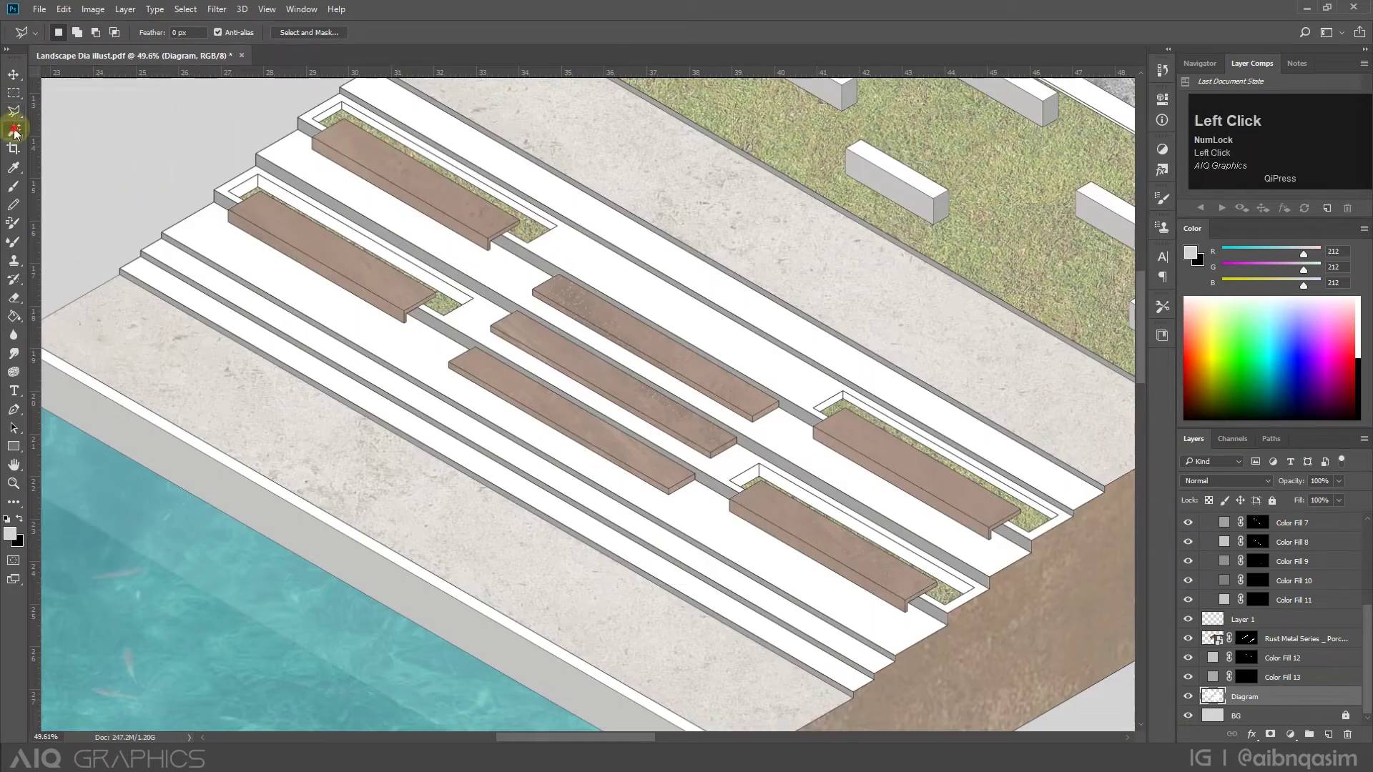
pyautogui.keyDown('shift'); pyautogui.click(395, 313); pyautogui.keyUp('shift')
pyautogui.keyDown('shift'); pyautogui.click(474, 239); pyautogui.keyUp('shift')
pyautogui.keyDown('shift'); pyautogui.click(582, 442); pyautogui.keyUp('shift')
pyautogui.scroll(2, 739, 457)
pyautogui.keyDown('shift'); pyautogui.click(692, 454); pyautogui.keyUp('shift')
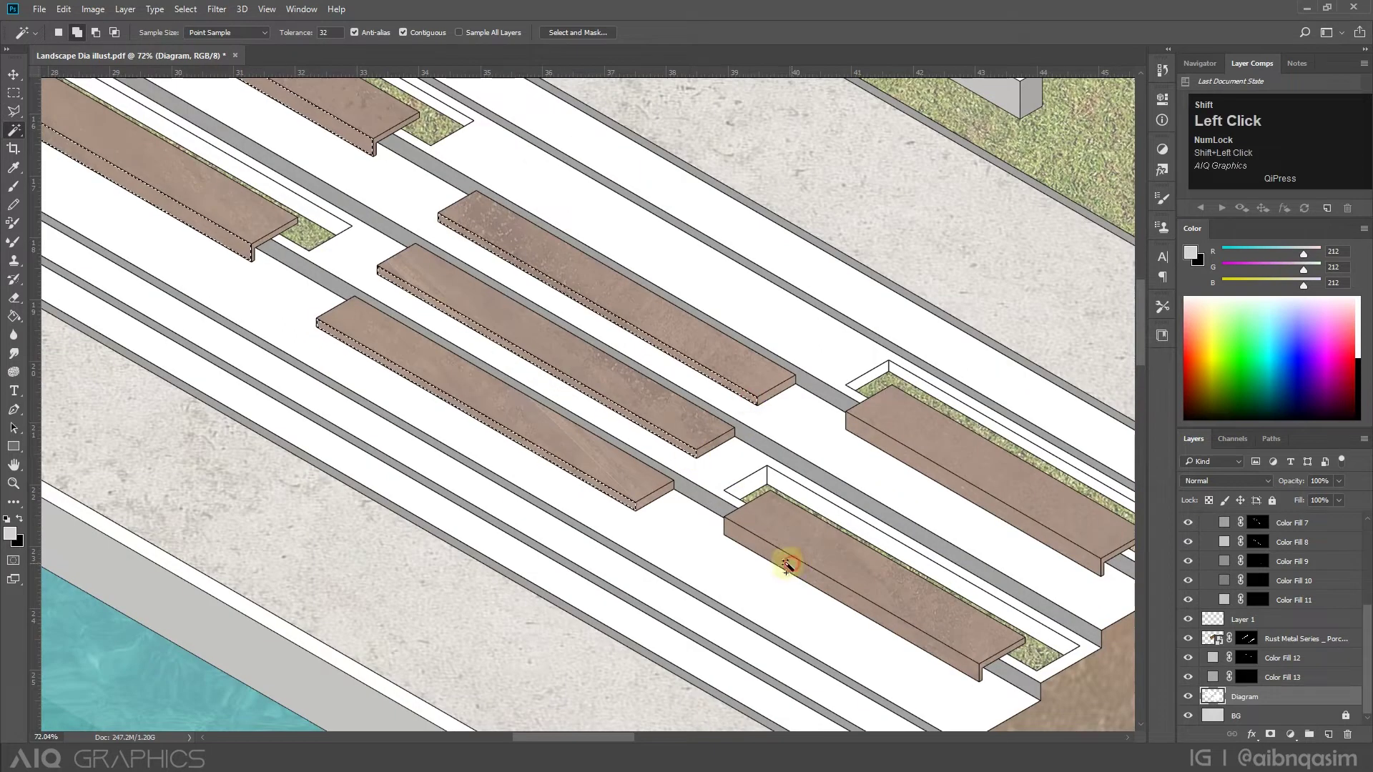
pyautogui.keyDown('shift'); pyautogui.click(788, 564); pyautogui.keyUp('shift')
pyautogui.keyDown('shift'); pyautogui.click(921, 461); pyautogui.keyUp('shift')
# Fill the selected bench front faces with a brown Solid Color sampled from the bench tops and darkened.
pyautogui.scroll(-7, 843, 521)
pyautogui.click(1291, 733)
pyautogui.click(1266, 421)
pyautogui.click(763, 456)
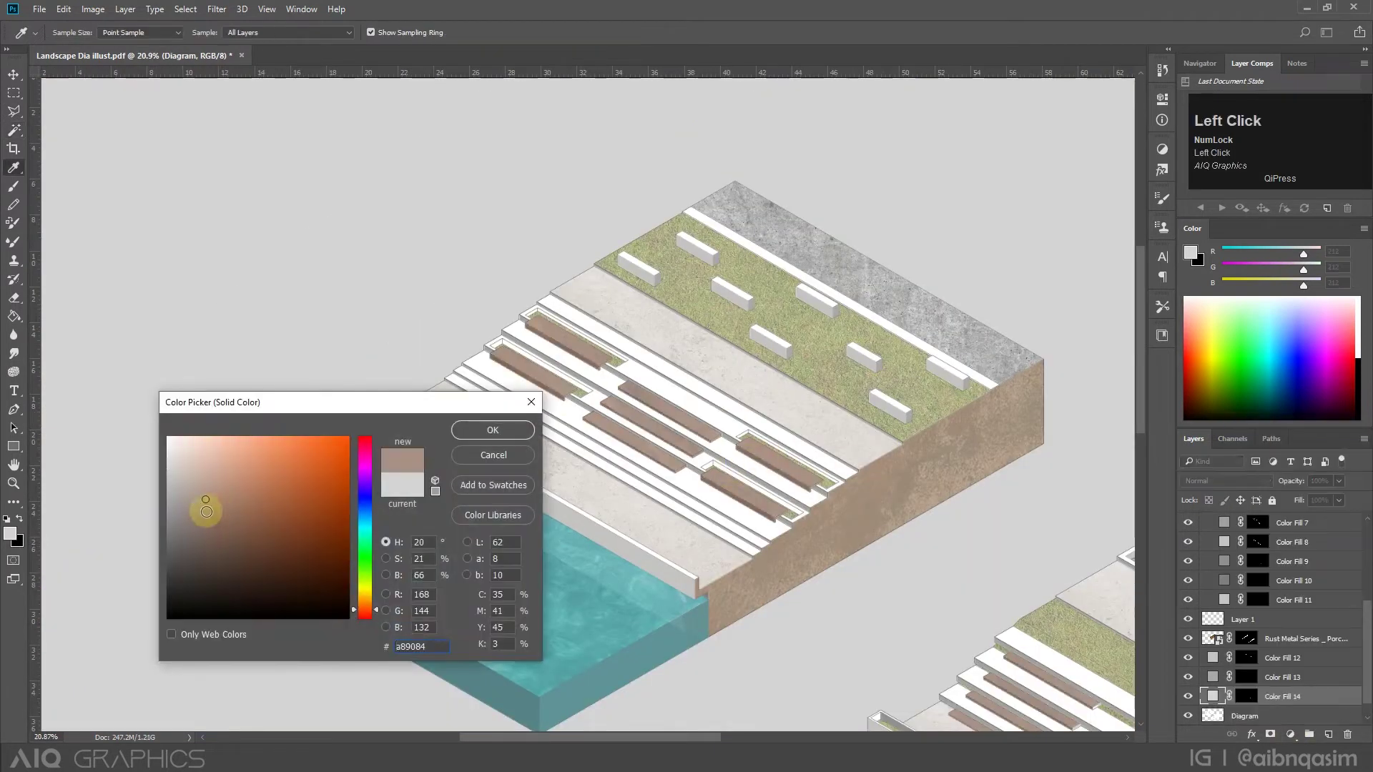
pyautogui.click(493, 430)
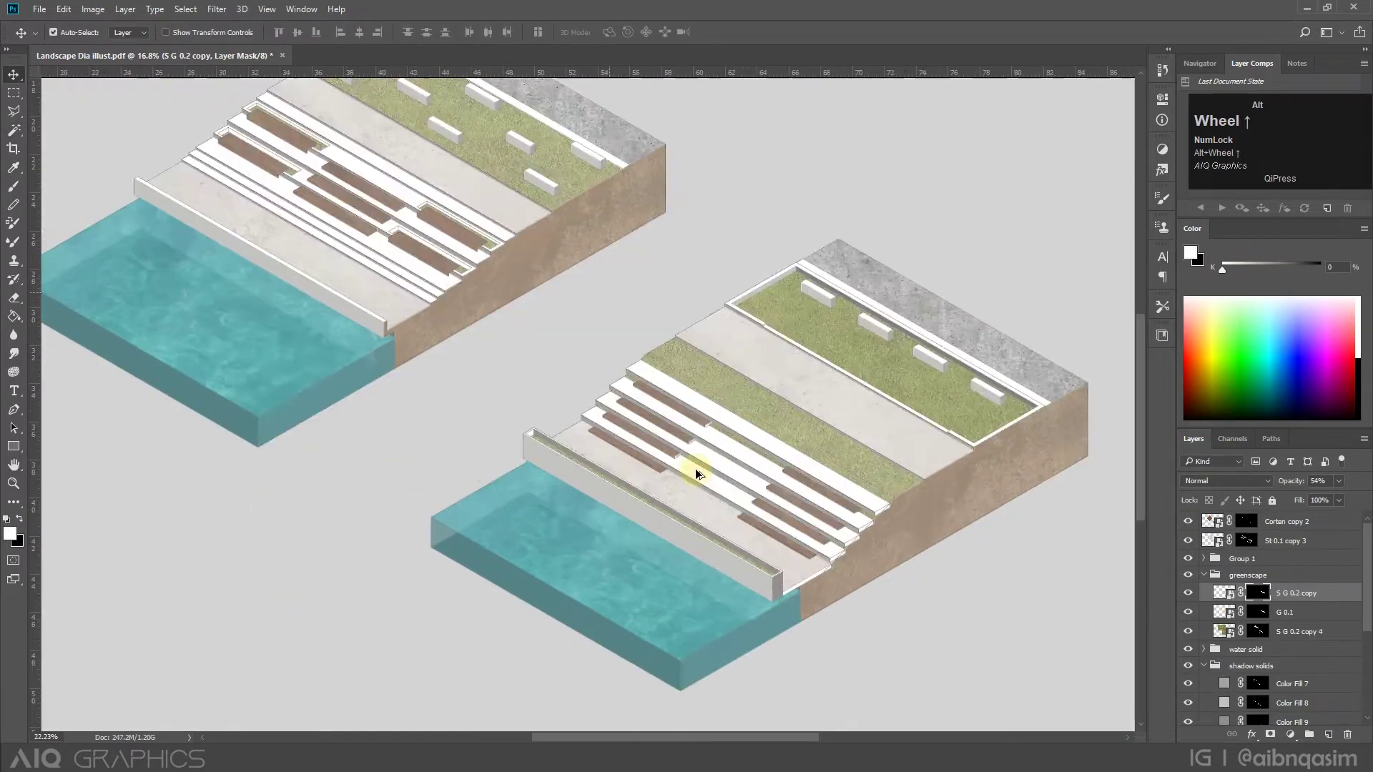
# Draw a straight 6 px black line with the Pen tool along the lower side of the right block's grass strip.
pyautogui.scroll(3, 695, 469)
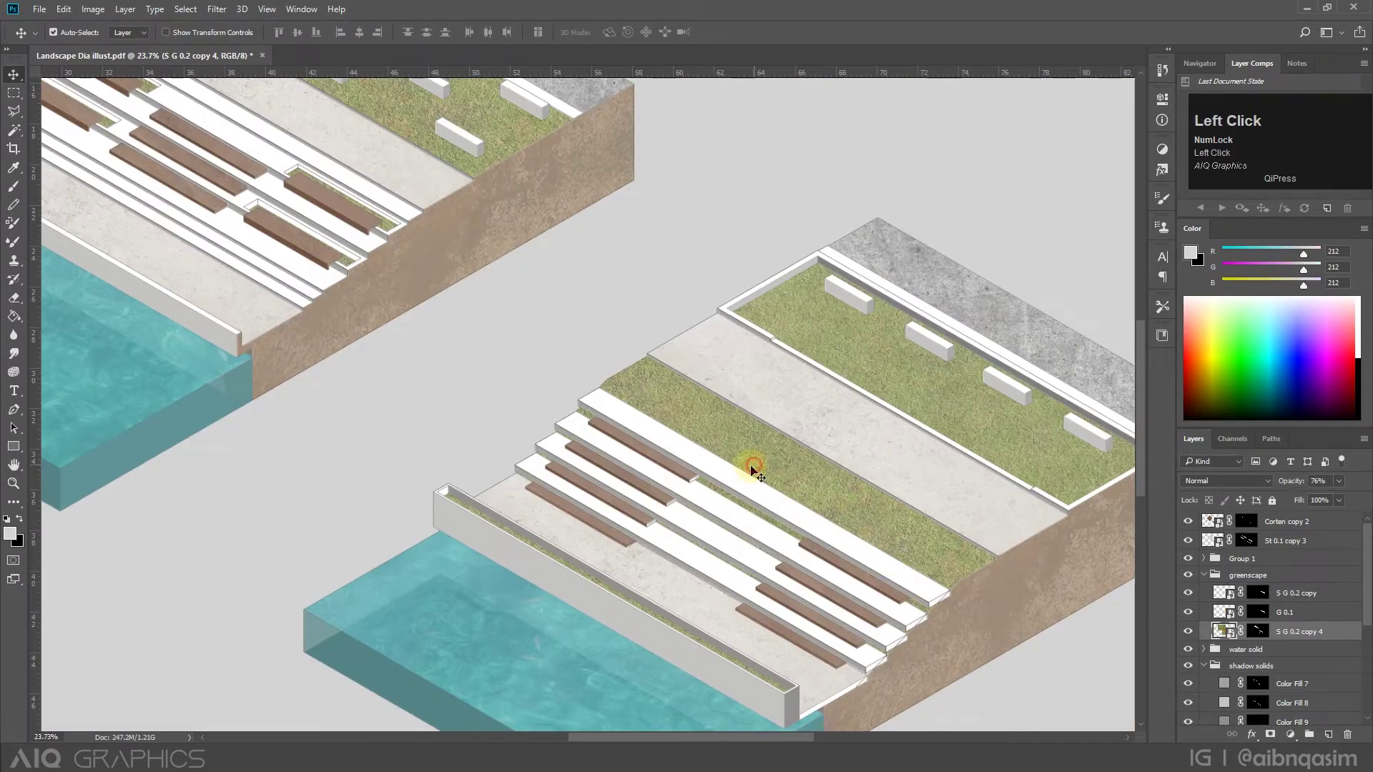
pyautogui.click(12, 411)
pyautogui.scroll(3, 889, 582)
pyautogui.click(1021, 584)
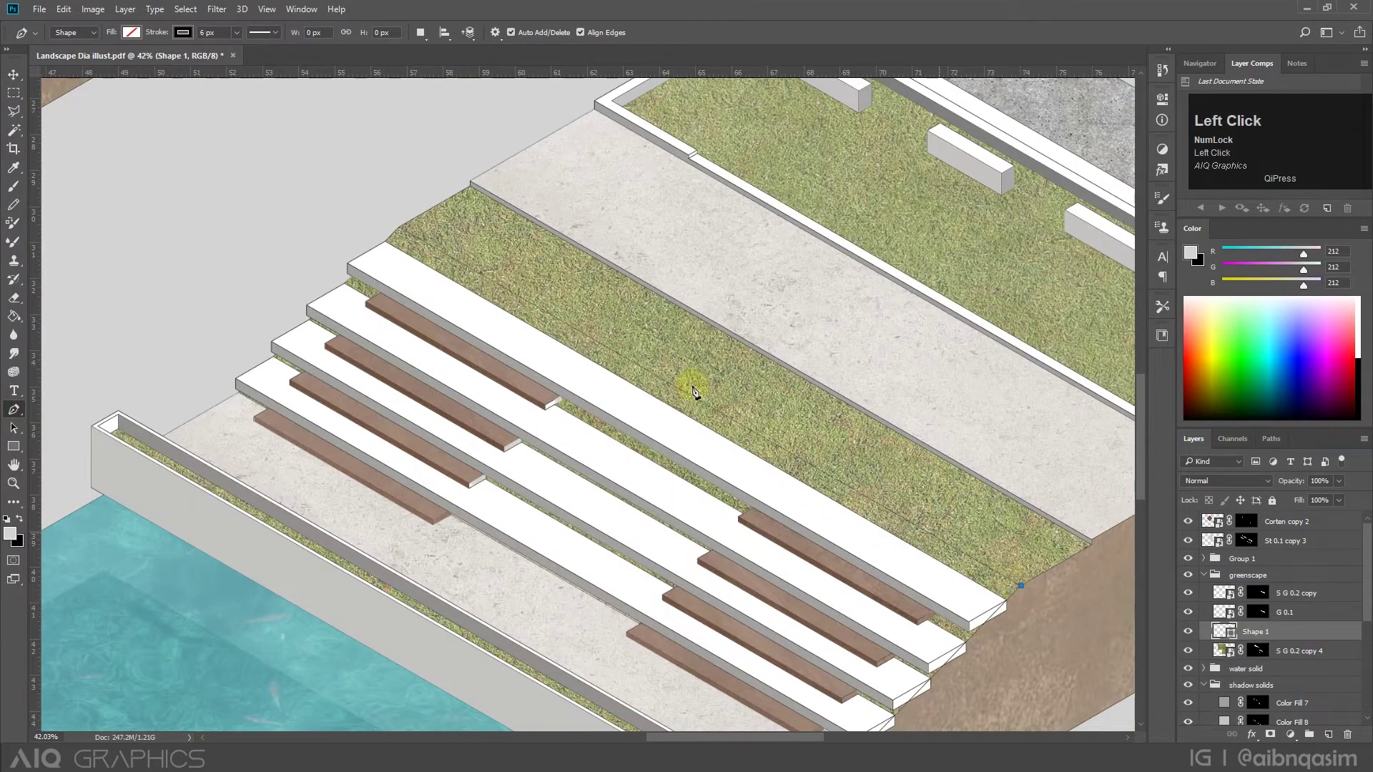
pyautogui.scroll(-2, 714, 378)
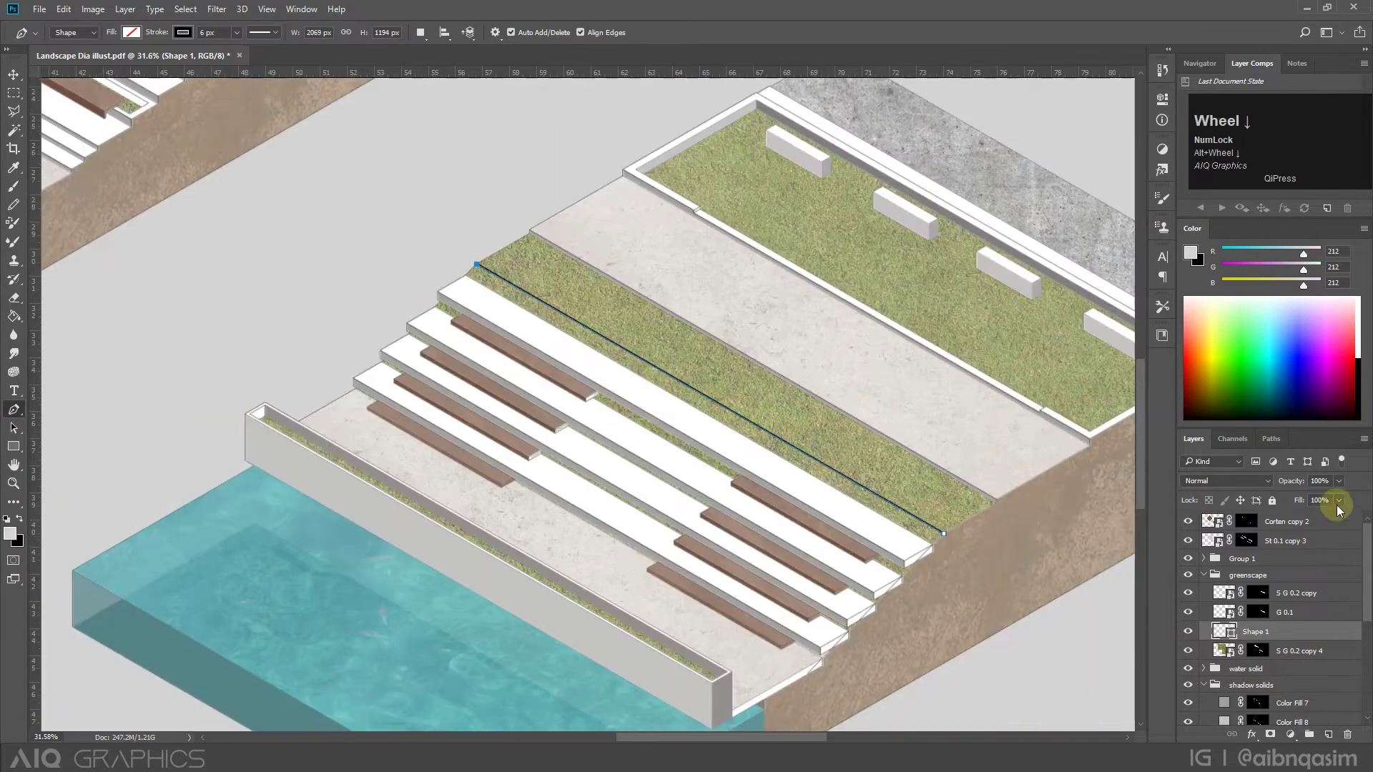
pyautogui.click(1298, 652)
pyautogui.click(1298, 632)
pyautogui.moveTo(1334, 648); pyautogui.dragTo(1334, 647)
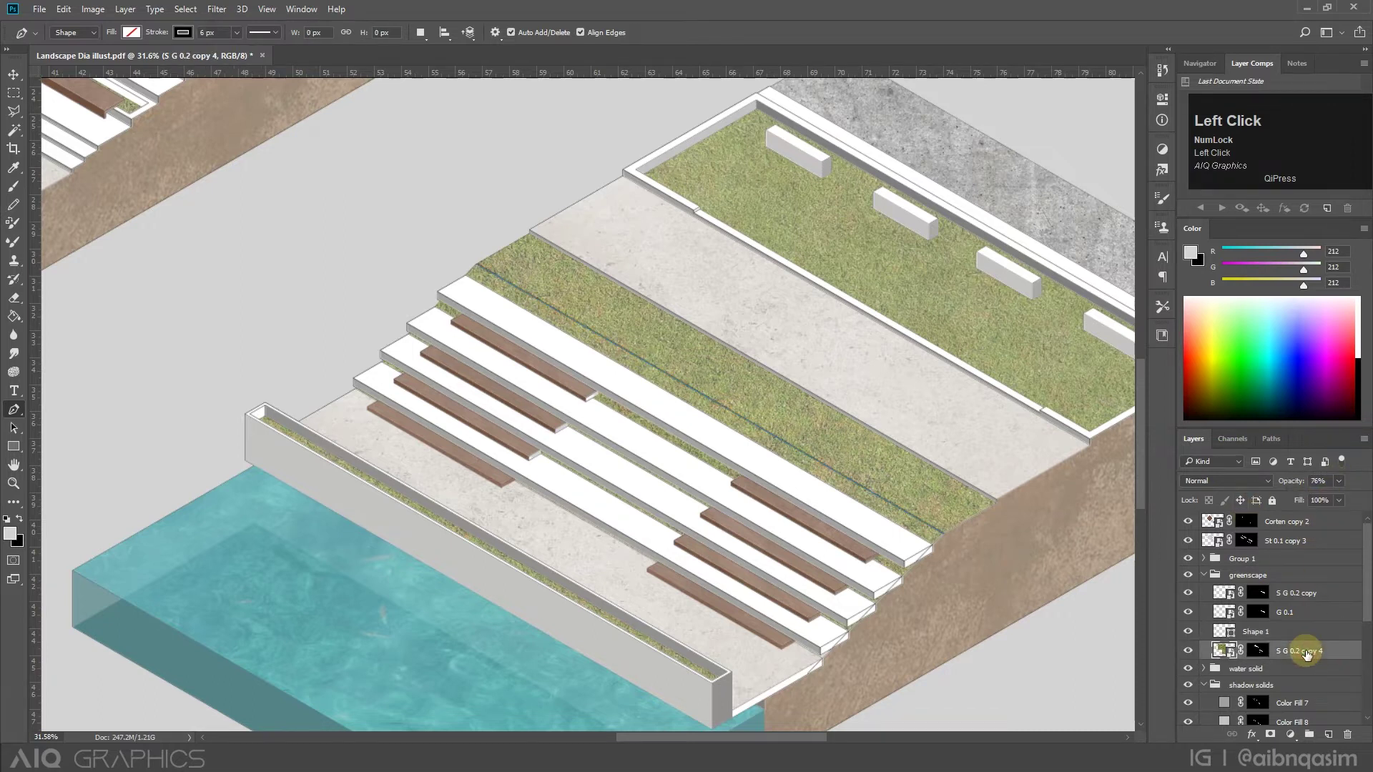
# Trace a Polygonal Lasso selection around the stepped end corners along the right block's soil face.
pyautogui.scroll(5, 671, 504)
pyautogui.scroll(3, 672, 501)
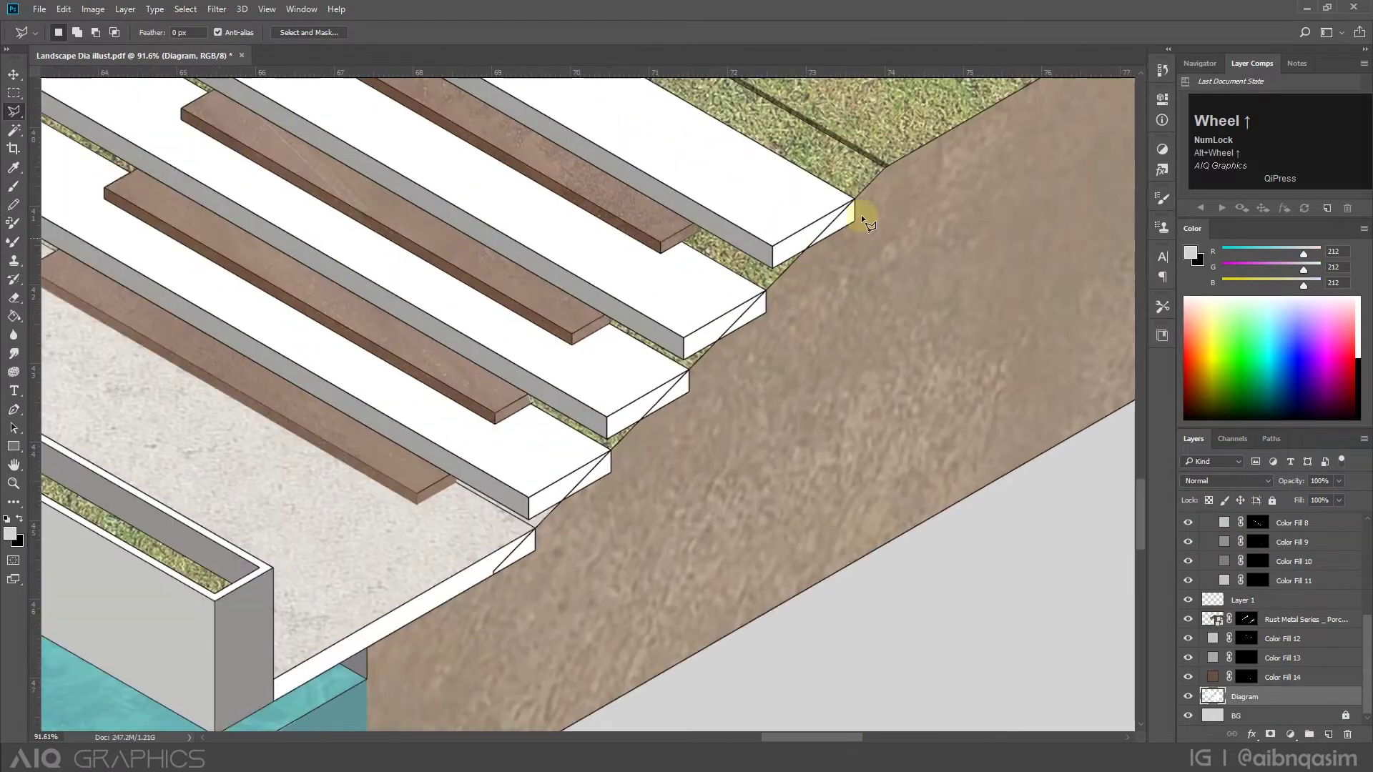
pyautogui.click(887, 166)
pyautogui.click(468, 596)
pyautogui.click(662, 576)
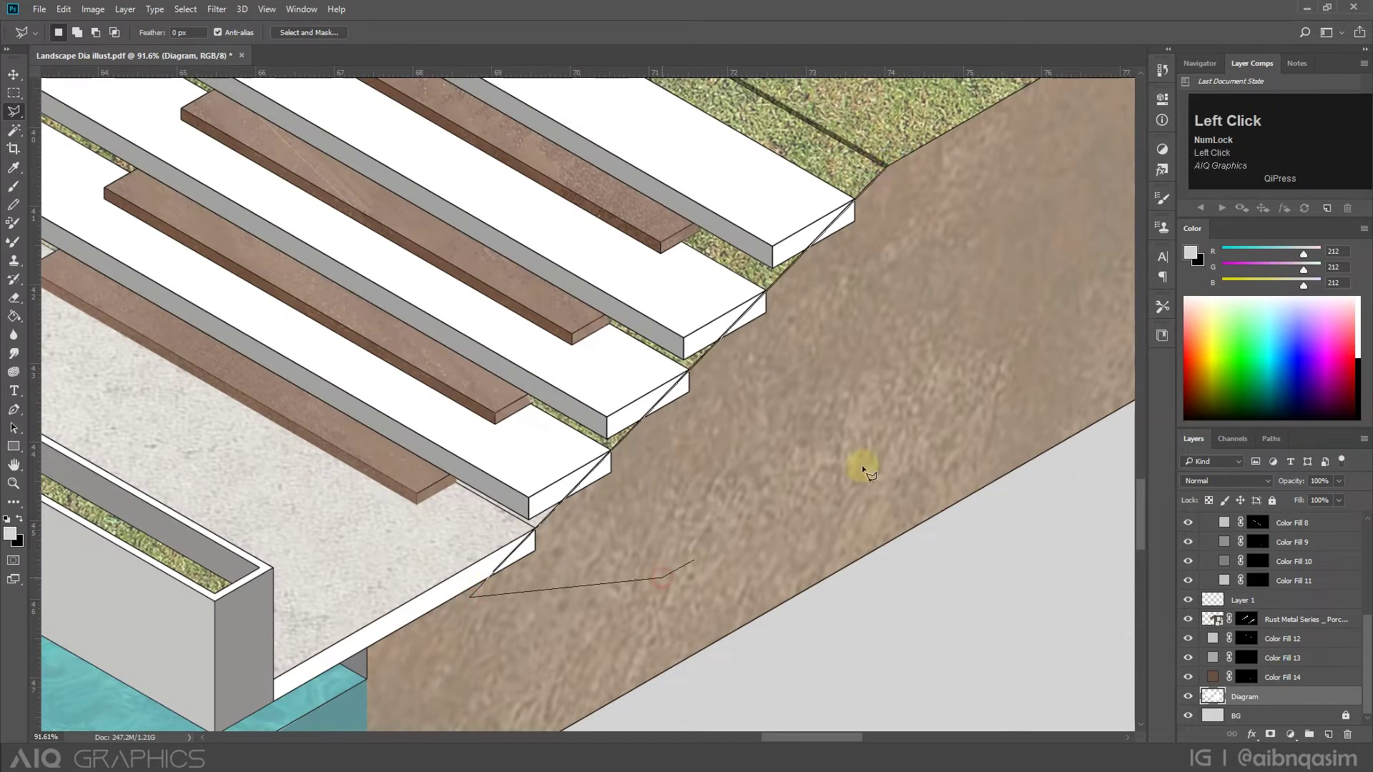
pyautogui.click(887, 167)
pyautogui.press('v')
pyautogui.click(1008, 295)
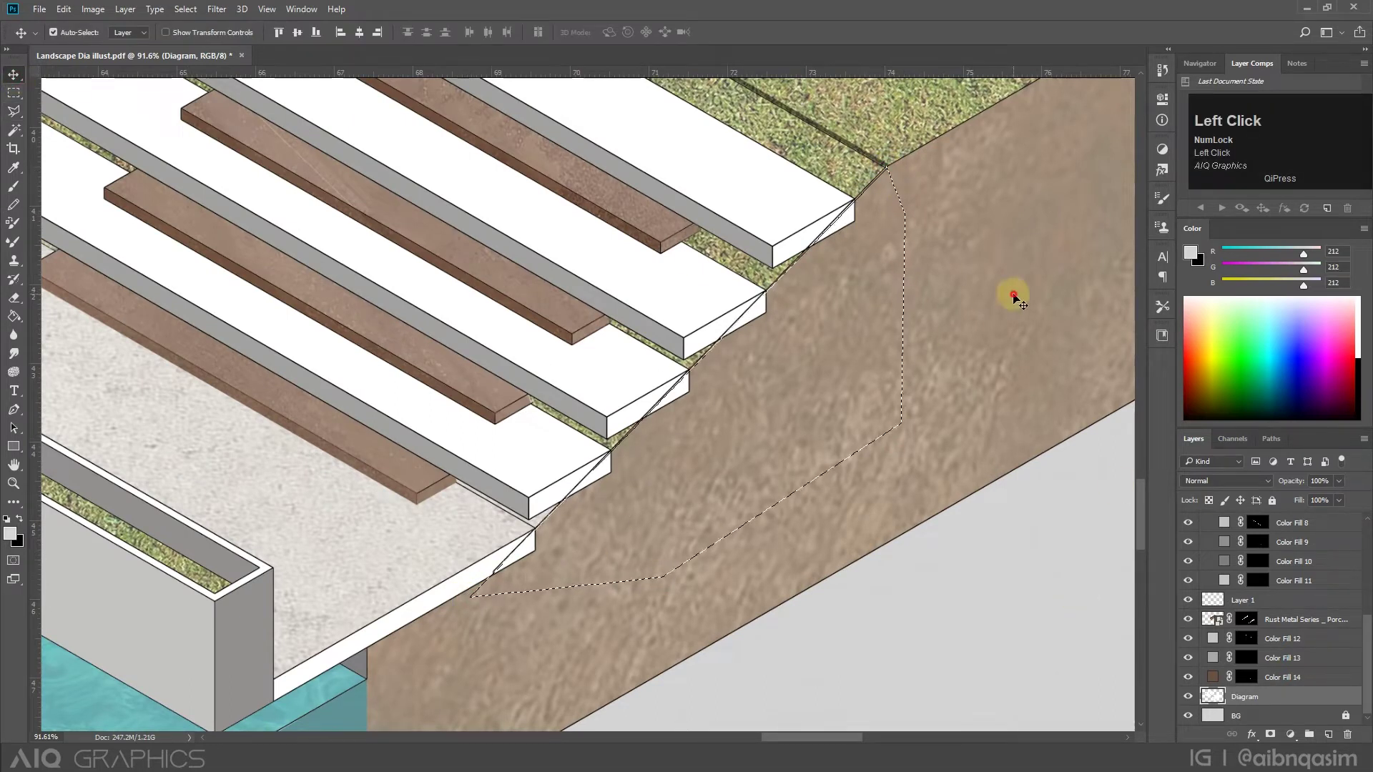
# Paint white on the Rust Metal Series layer's mask to extend the soil texture over the step end corners.
pyautogui.click(13, 186)
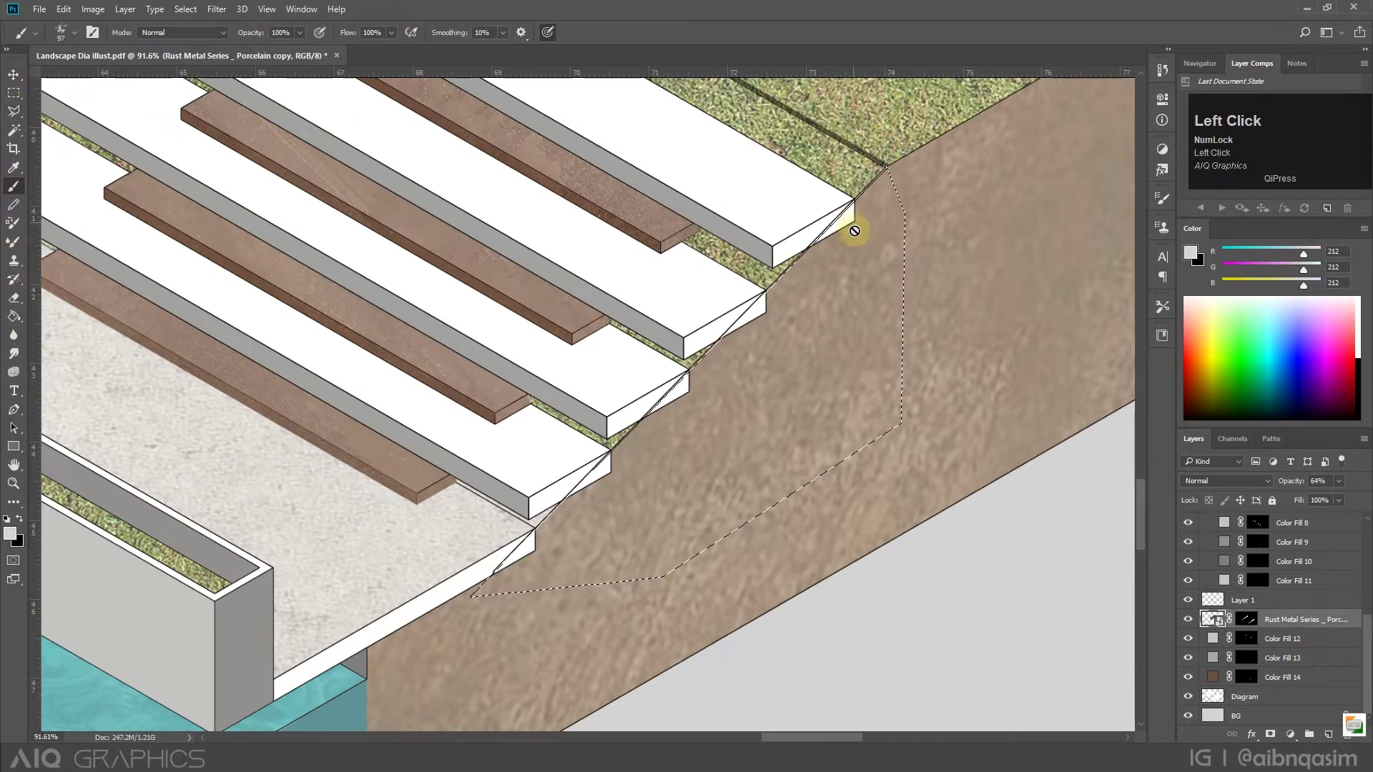
pyautogui.click(1246, 619)
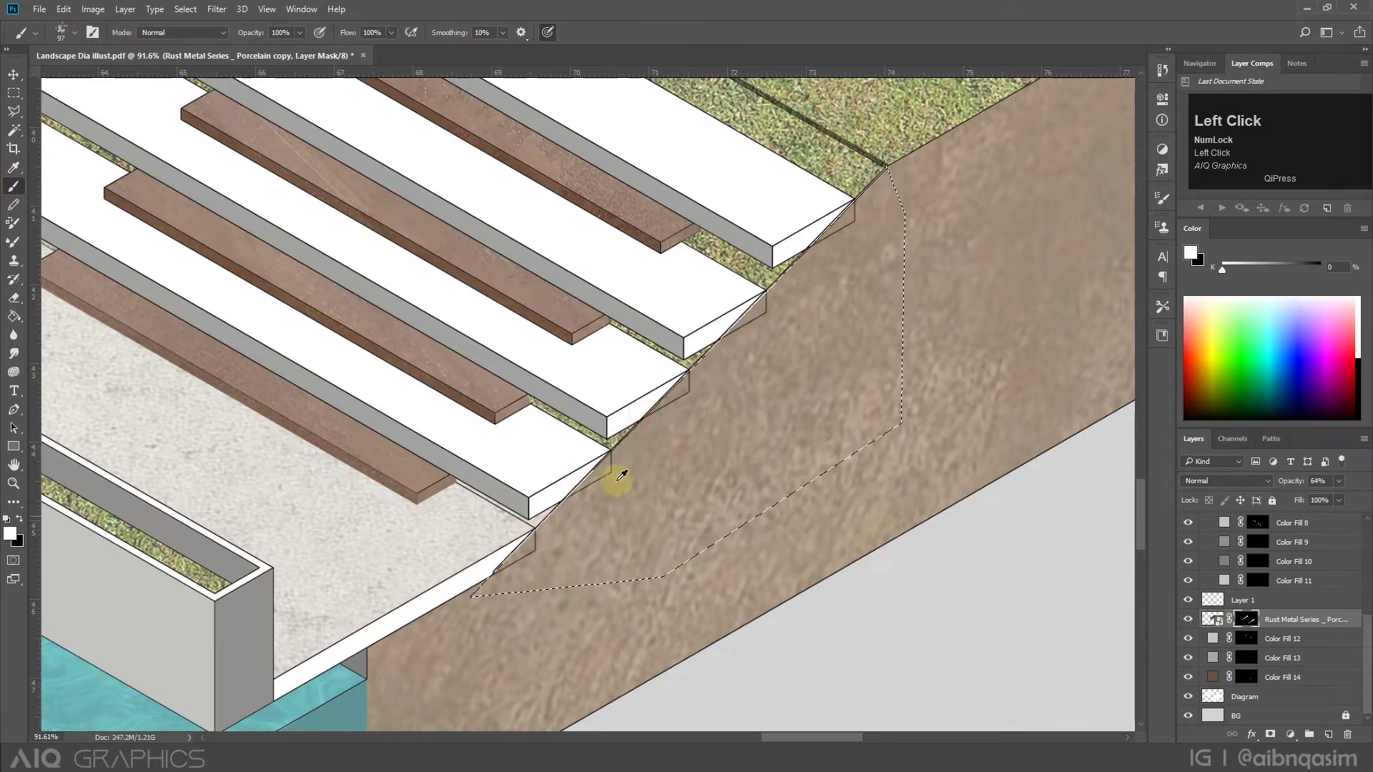
pyautogui.scroll(5, 628, 431)
pyautogui.scroll(2, 628, 430)
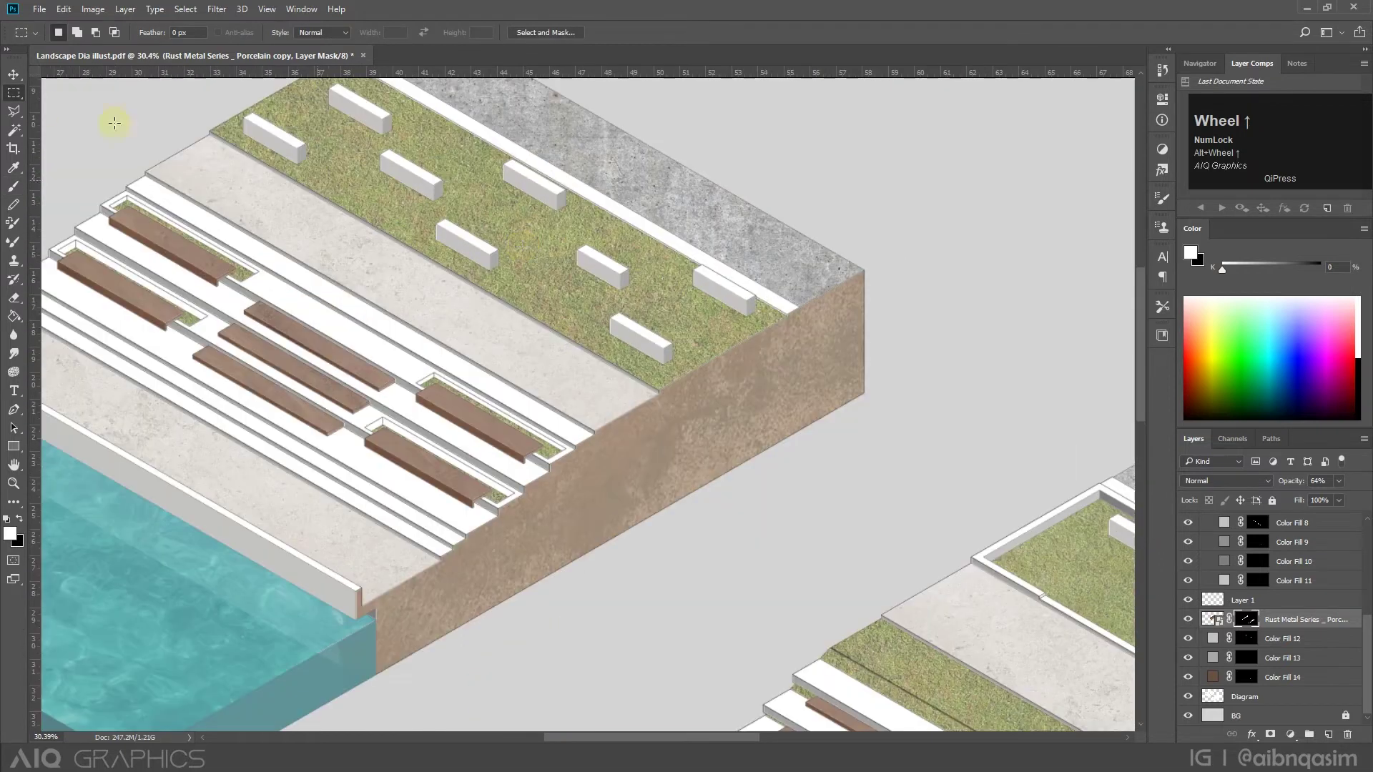
# Select the lawn areas on both blocks, including the right block's grass strip, from the Diagram layer.
pyautogui.press('v')
pyautogui.click(460, 239)
pyautogui.scroll(-5, 1278, 652)
pyautogui.click(1244, 697)
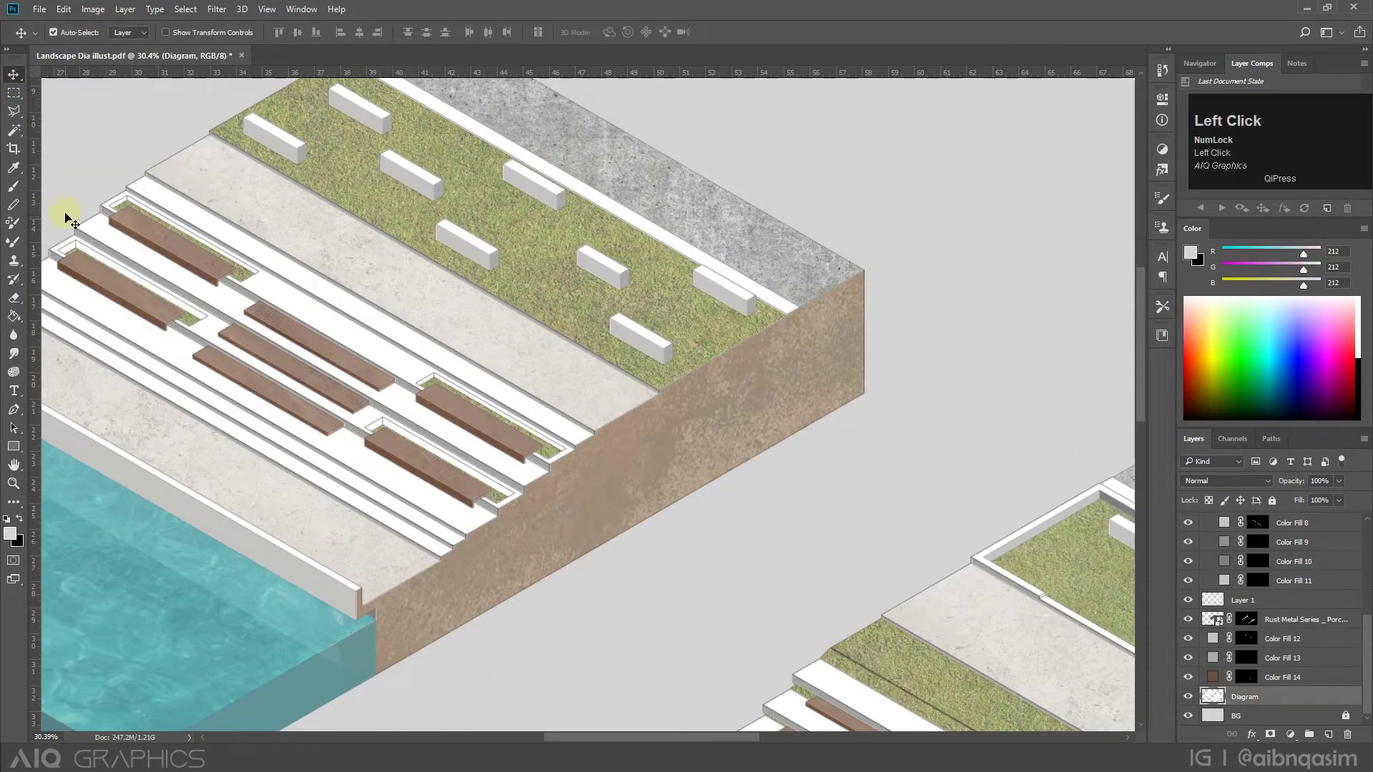
pyautogui.click(14, 129)
pyautogui.click(414, 200)
pyautogui.scroll(-2, 422, 202)
pyautogui.scroll(1, 894, 465)
pyautogui.keyDown('shift'); pyautogui.click(906, 461); pyautogui.keyUp('shift')
pyautogui.keyDown('shift'); pyautogui.click(949, 624); pyautogui.keyUp('shift')
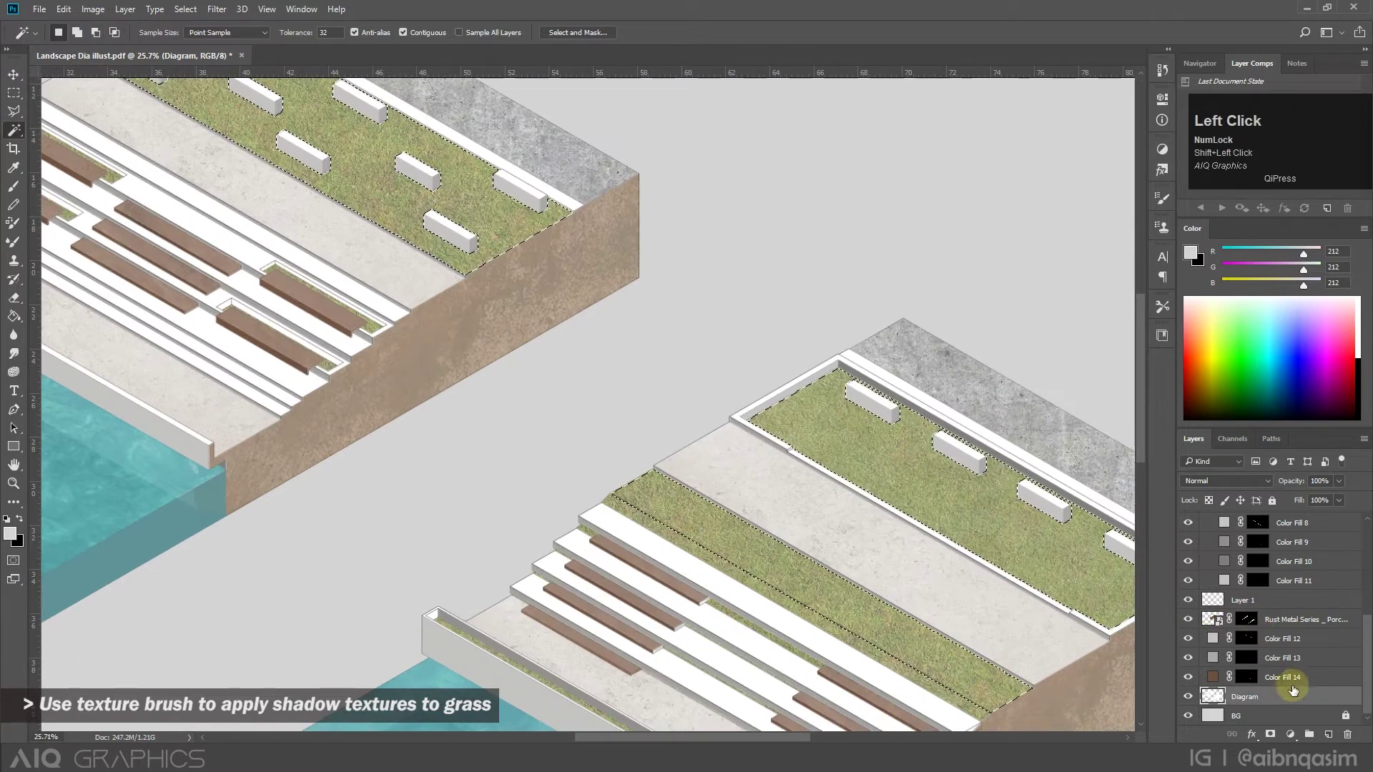
# Add a new layer above S G 0.2 copy 4 and set the foreground colour to olive green (RGB 103, 117, 72).
pyautogui.scroll(5, 1280, 644)
pyautogui.click(1294, 605)
pyautogui.click(1326, 737)
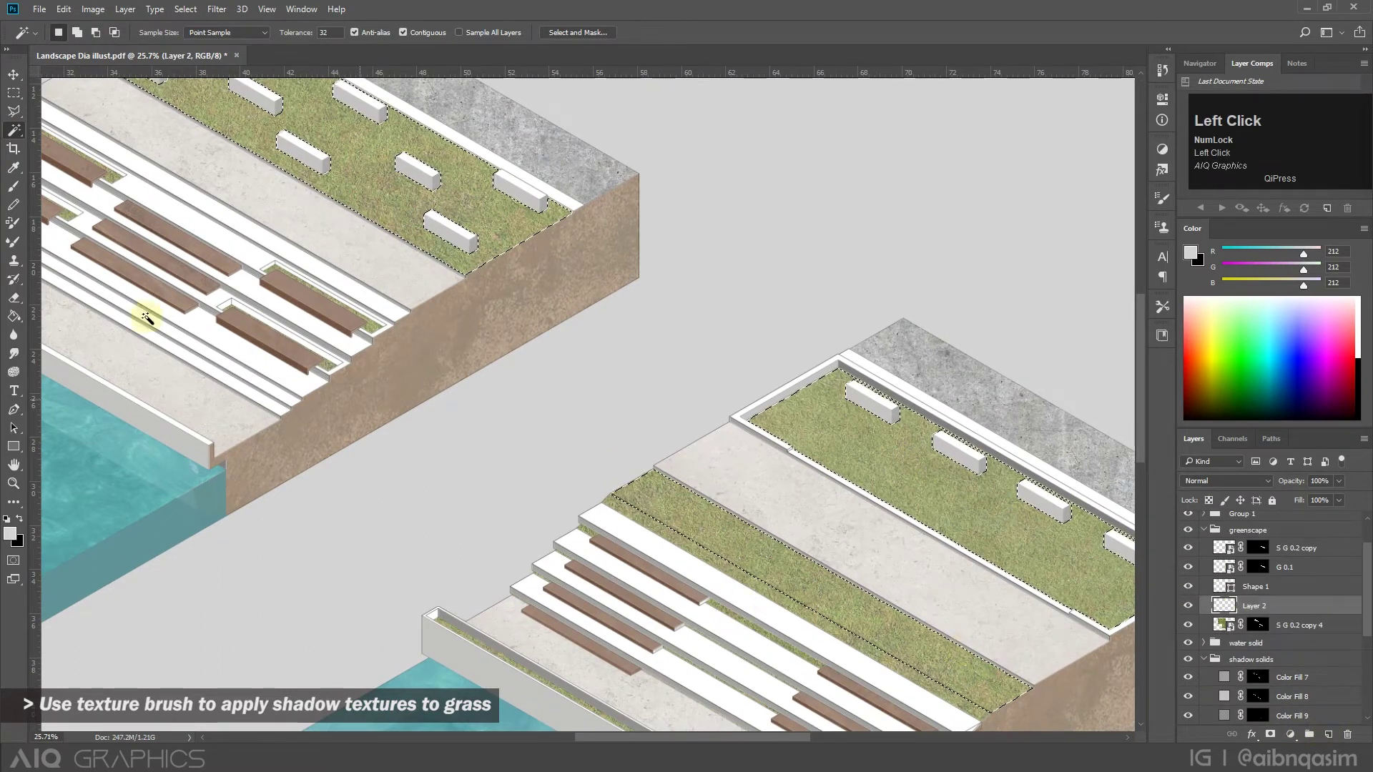
pyautogui.click(14, 185)
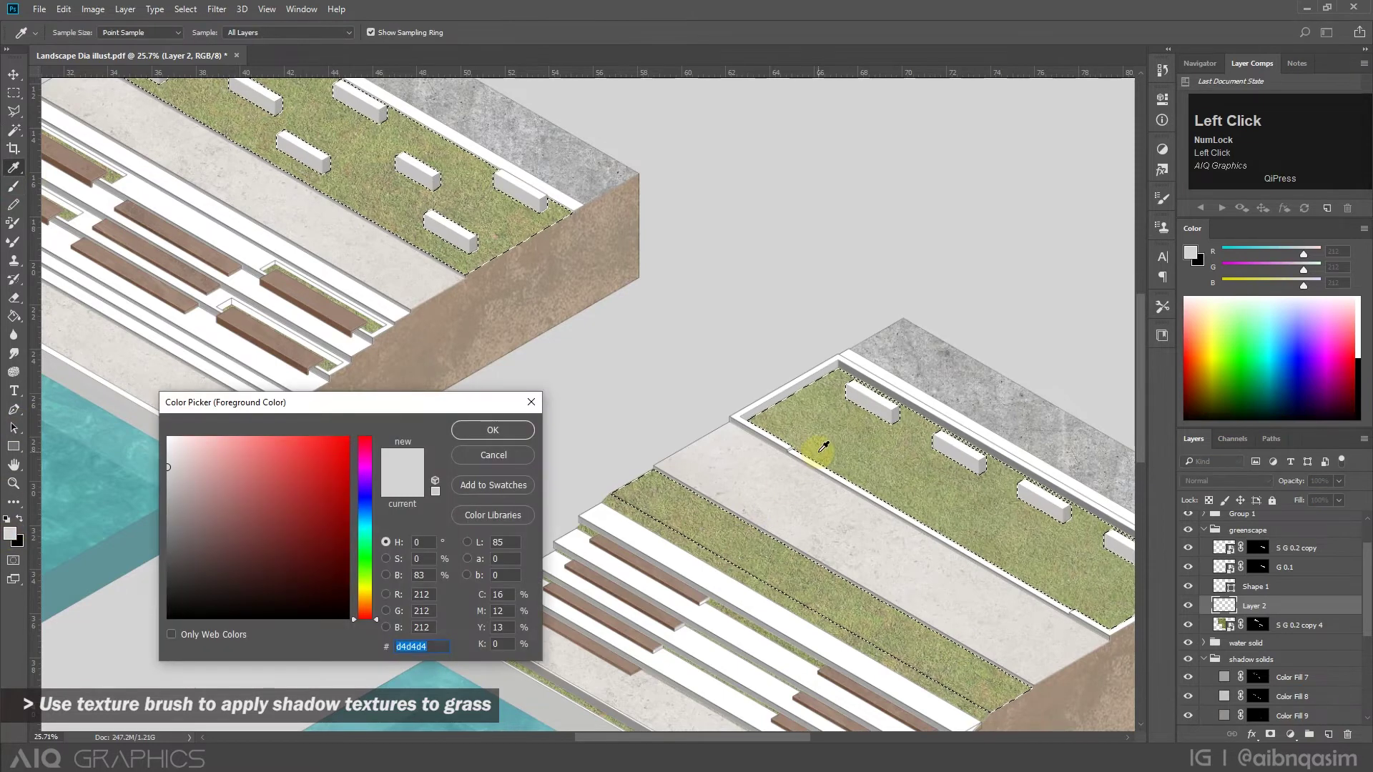
pyautogui.click(821, 450)
pyautogui.click(490, 429)
# Undo the test stroke and set the texture brush to size 120, 27% opacity and 19% flow.
pyautogui.press('alt')
pyautogui.scroll(4, 941, 495)
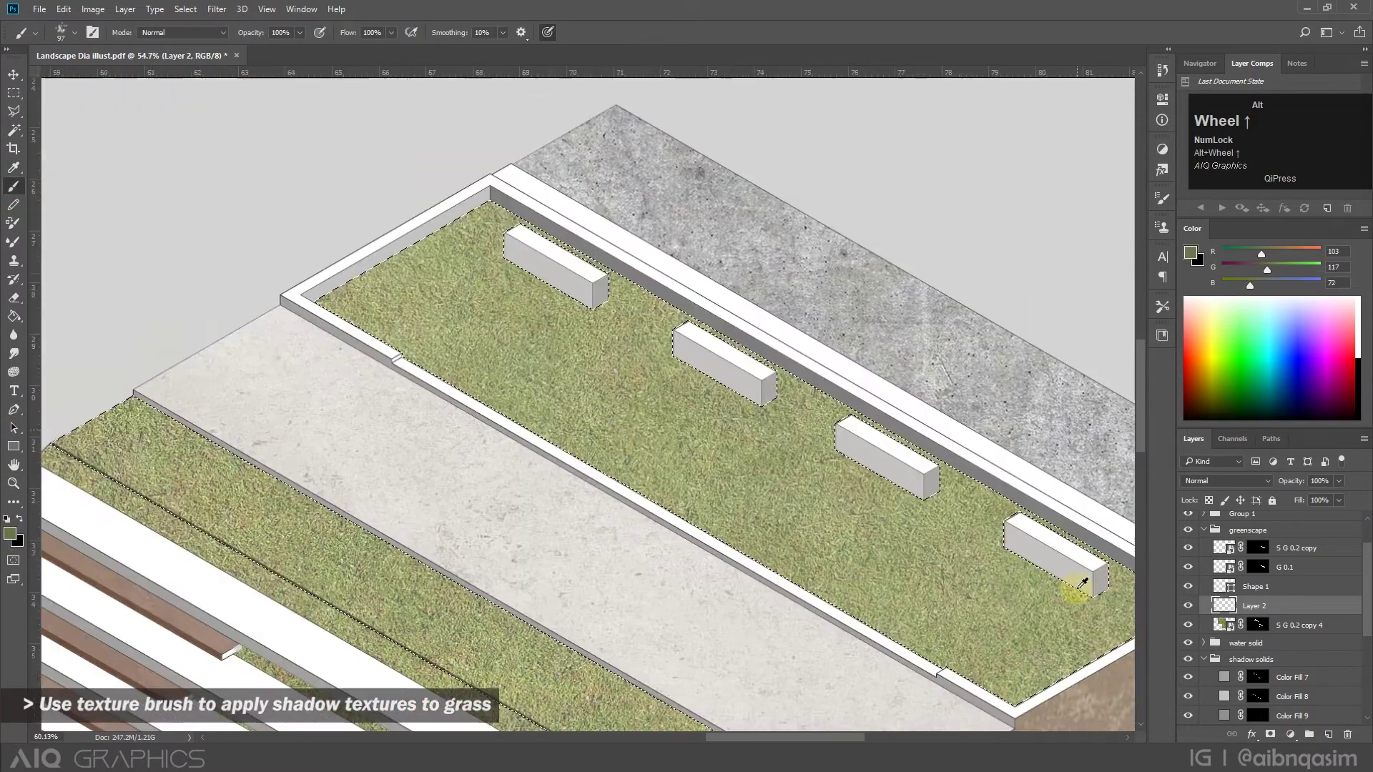
pyautogui.hotkey('ctrl', 'z')
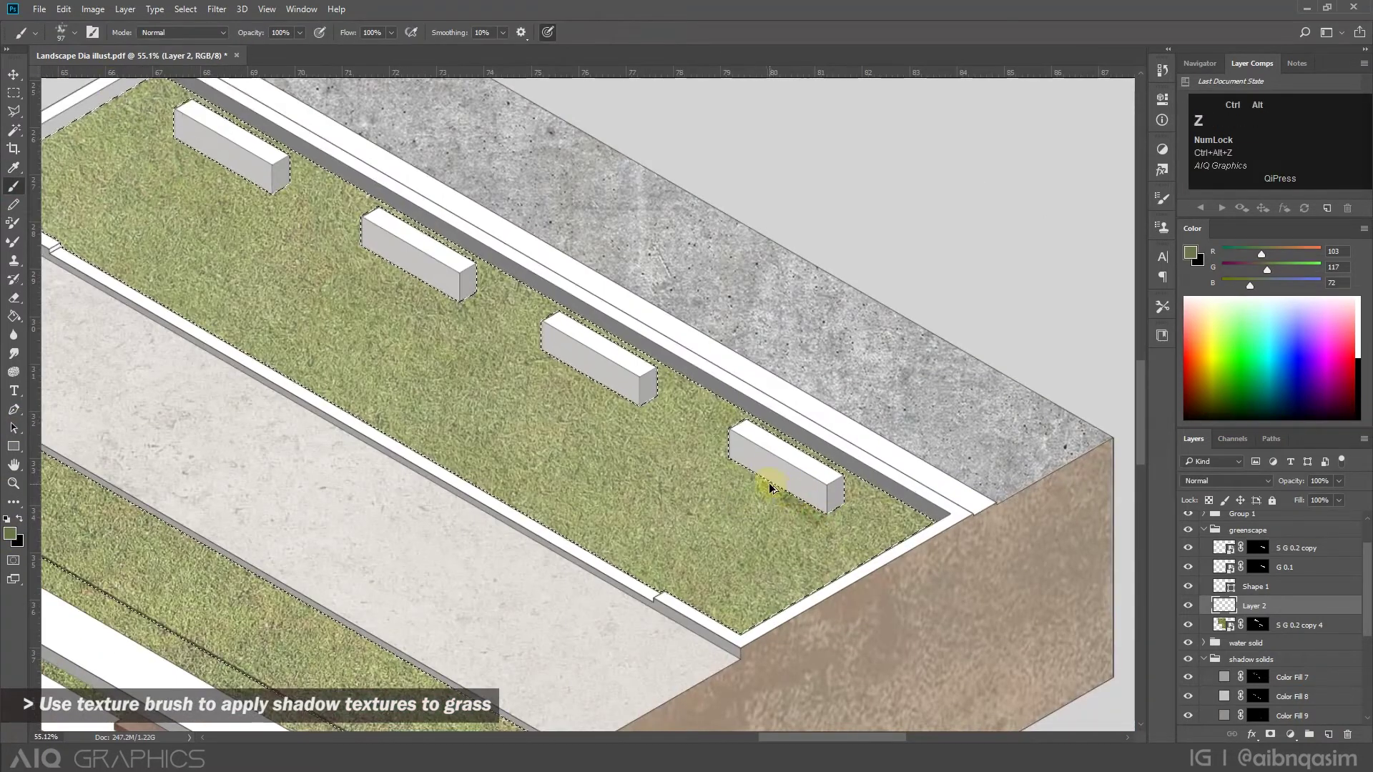
pyautogui.click(300, 33)
pyautogui.click(250, 49)
pyautogui.click(391, 33)
pyautogui.click(337, 48)
pyautogui.click(74, 33)
pyautogui.click(130, 77)
pyautogui.click(75, 33)
# Brush olive shadow texture around the benches and edges of the right block's upper lawn.
pyautogui.moveTo(750, 485)
pyautogui.mouseDown()
pyautogui.moveTo(824, 526)
pyautogui.moveTo(765, 484)
pyautogui.moveTo(882, 485)
pyautogui.moveTo(950, 527)
pyautogui.moveTo(767, 611)
pyautogui.moveTo(864, 560)
pyautogui.mouseUp()
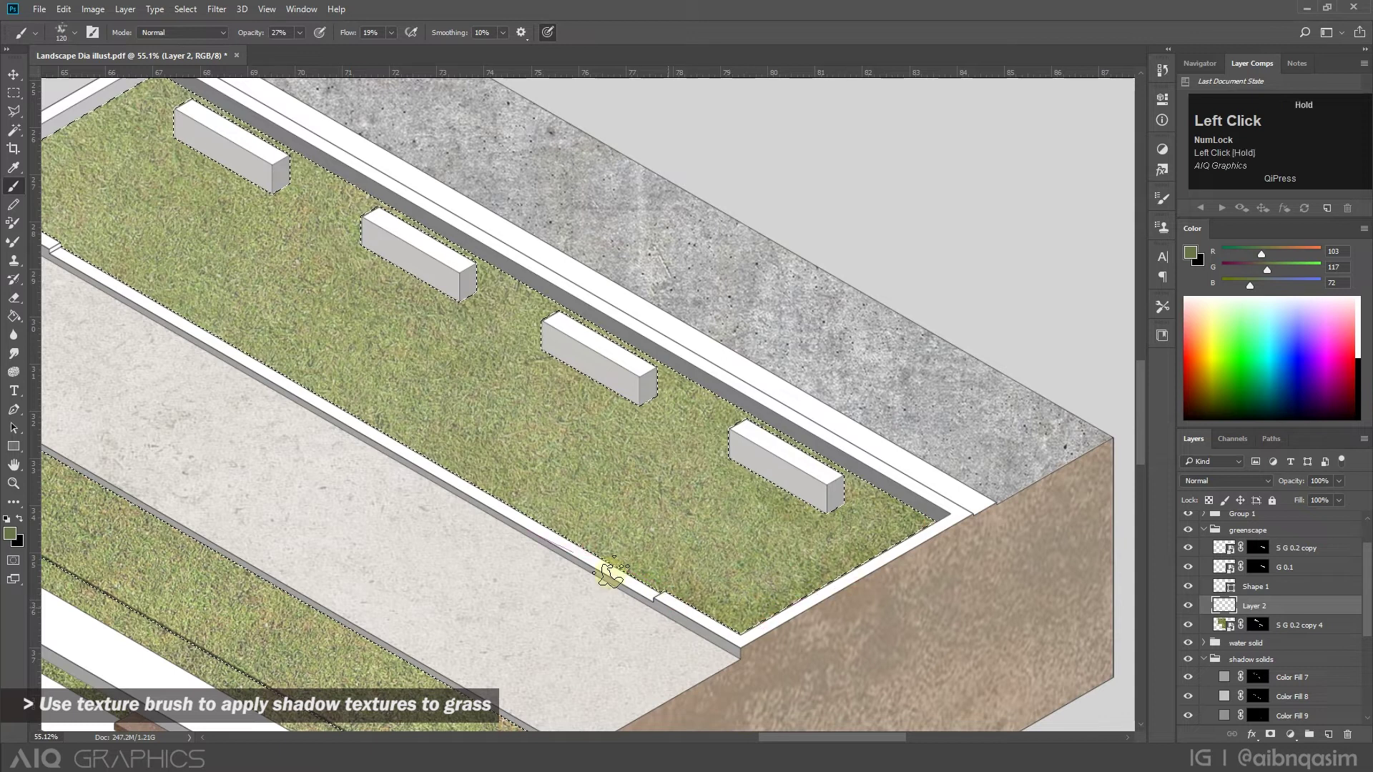
pyautogui.scroll(3, 229, 332)
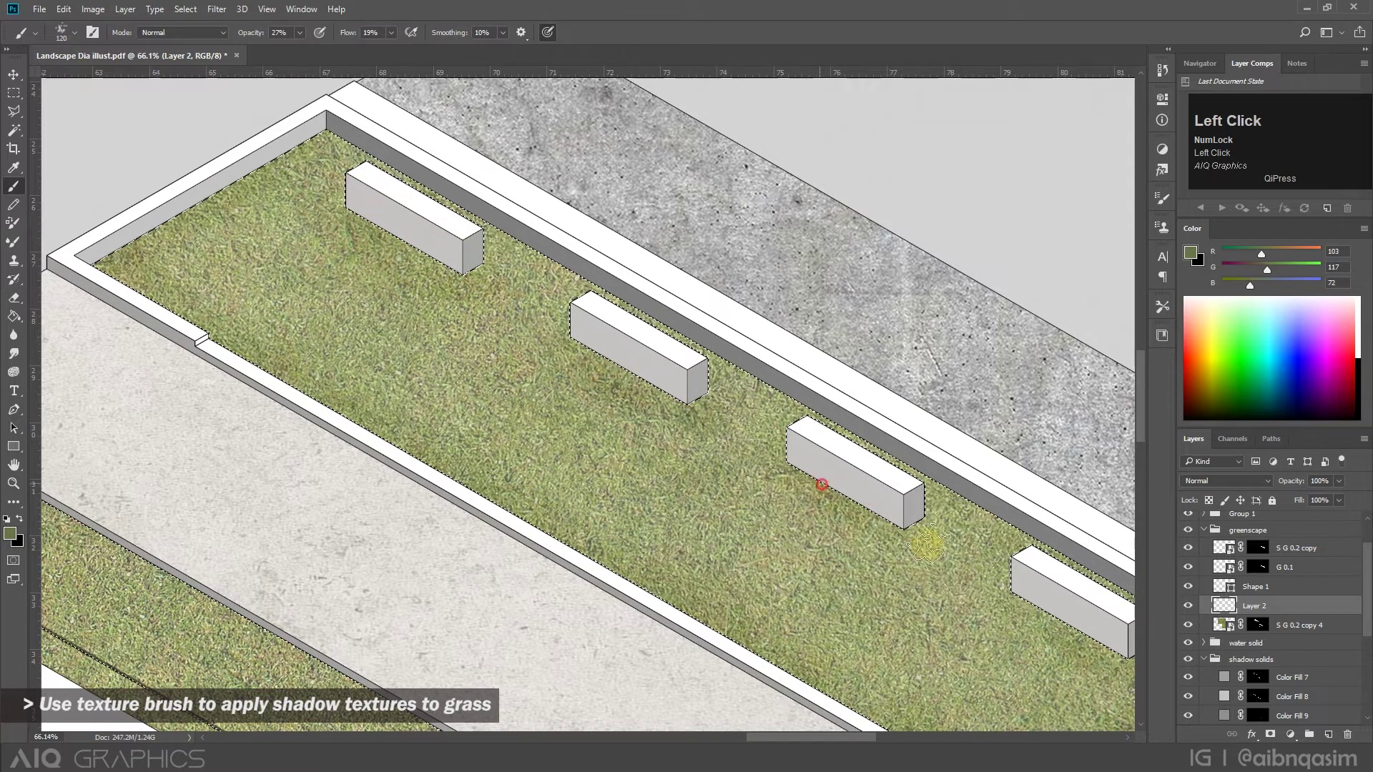
pyautogui.scroll(-2, 274, 246)
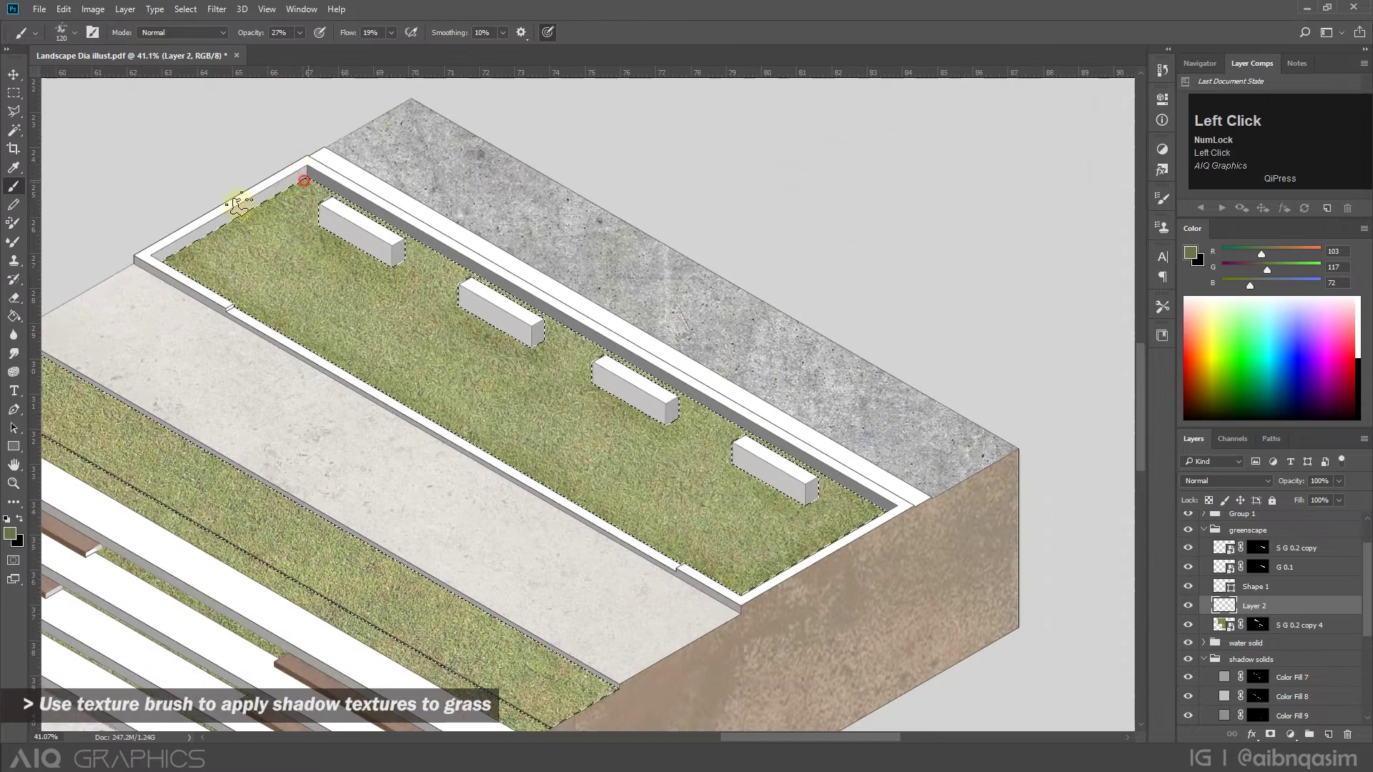
pyautogui.moveTo(223, 262)
pyautogui.mouseDown()
pyautogui.moveTo(205, 282)
pyautogui.moveTo(661, 509)
pyautogui.moveTo(533, 404)
pyautogui.moveTo(334, 291)
pyautogui.mouseUp()
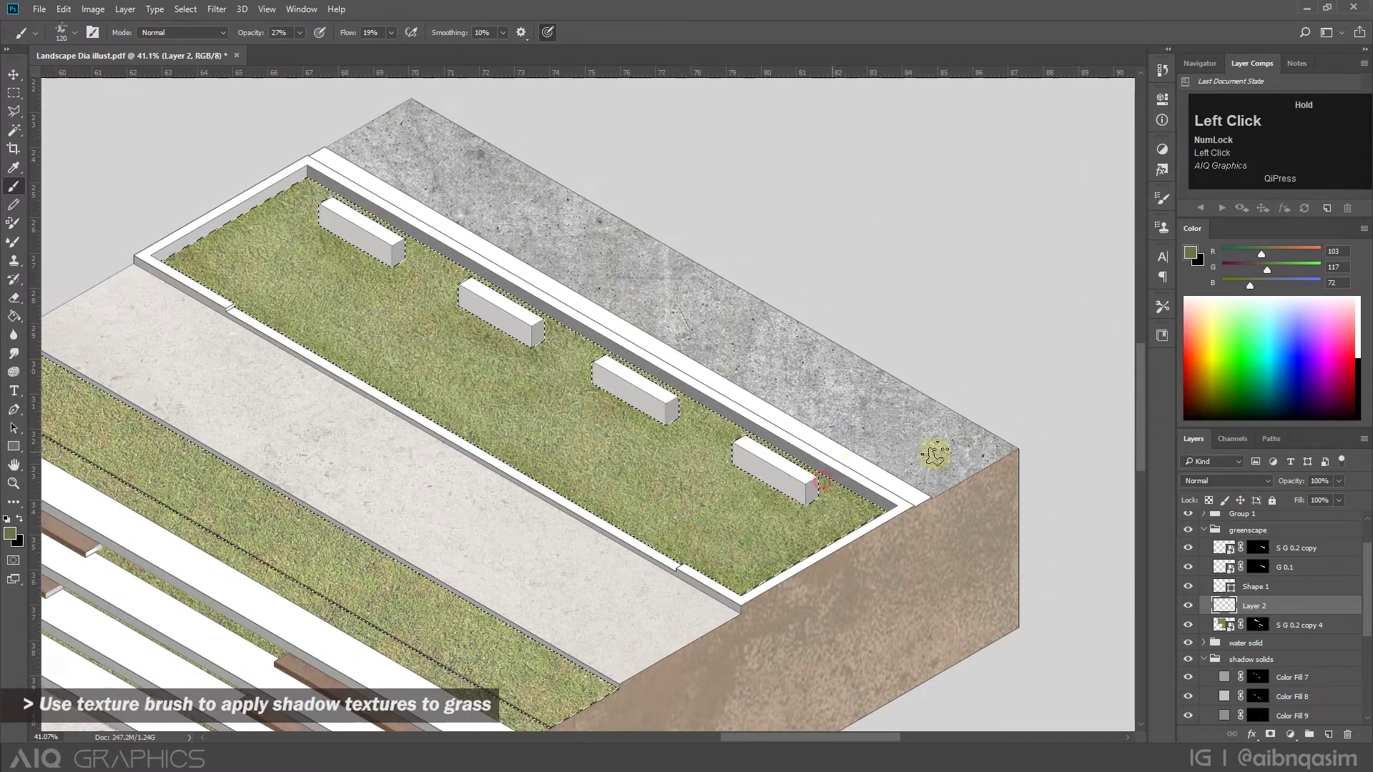
# Brush shadow texture at the right block's upper lawn corner and along its lower grass strip.
pyautogui.scroll(-1, 500, 310)
pyautogui.click(513, 193)
pyautogui.moveTo(256, 334); pyautogui.dragTo(424, 413)
pyautogui.moveTo(561, 494); pyautogui.dragTo(747, 592)
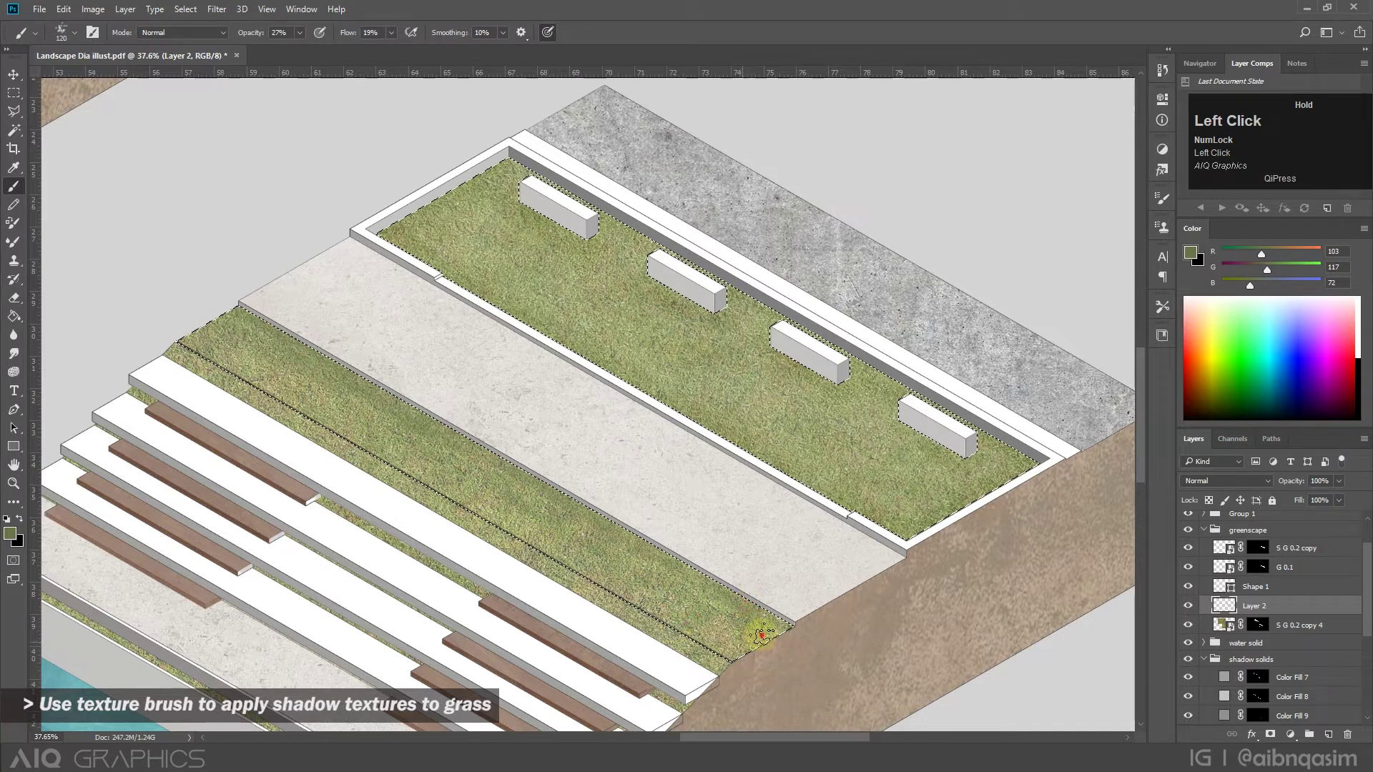
# Brush olive shadow texture around the benches and edges of the left block's upper lawn.
pyautogui.scroll(-3, 762, 635)
pyautogui.scroll(4, 332, 125)
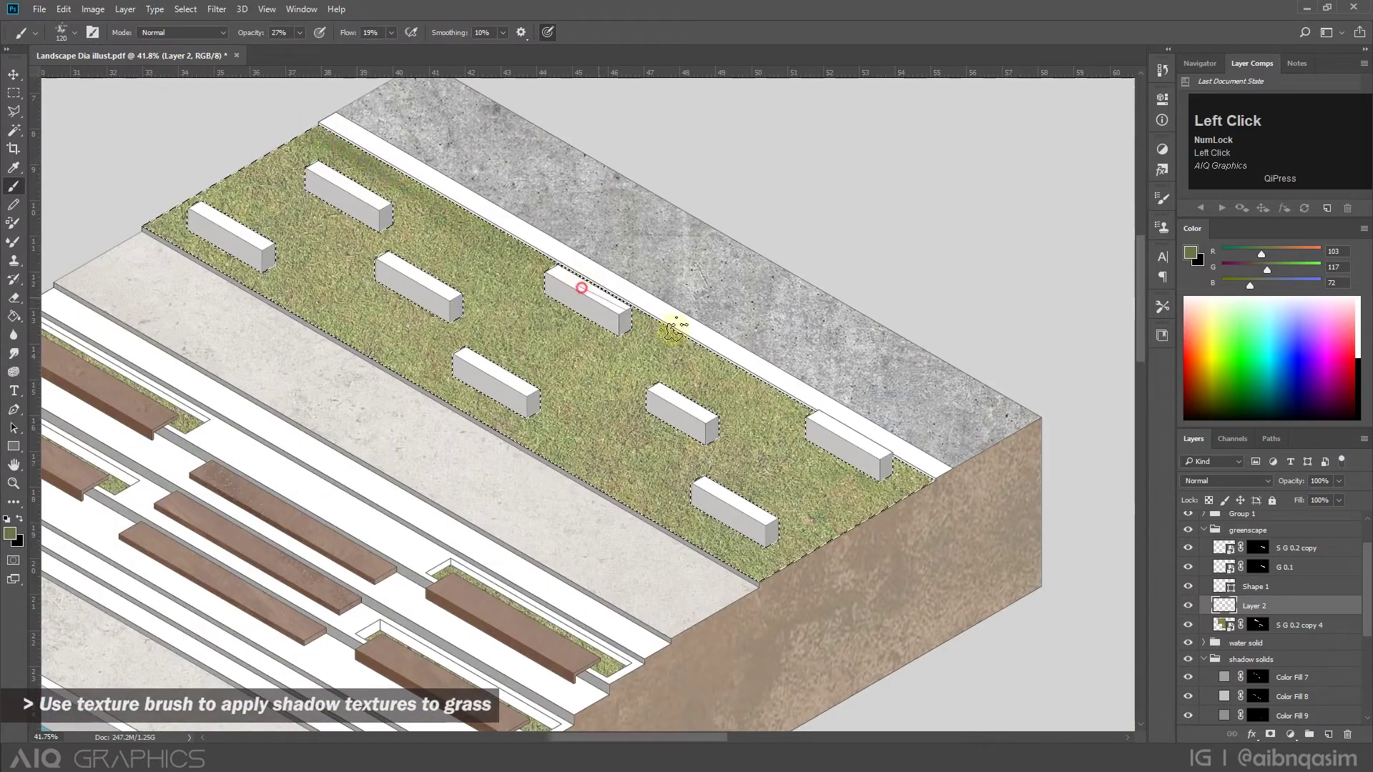
pyautogui.moveTo(777, 540); pyautogui.dragTo(770, 554)
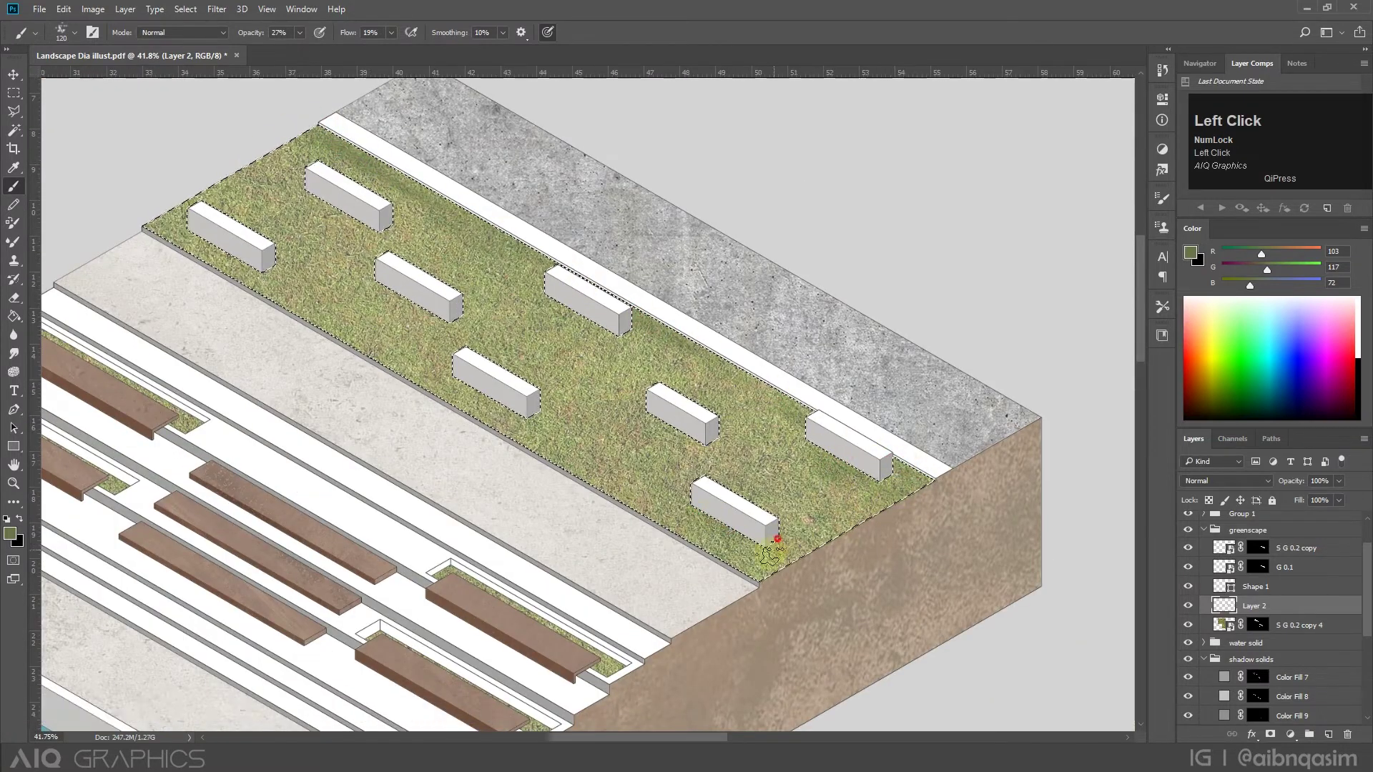
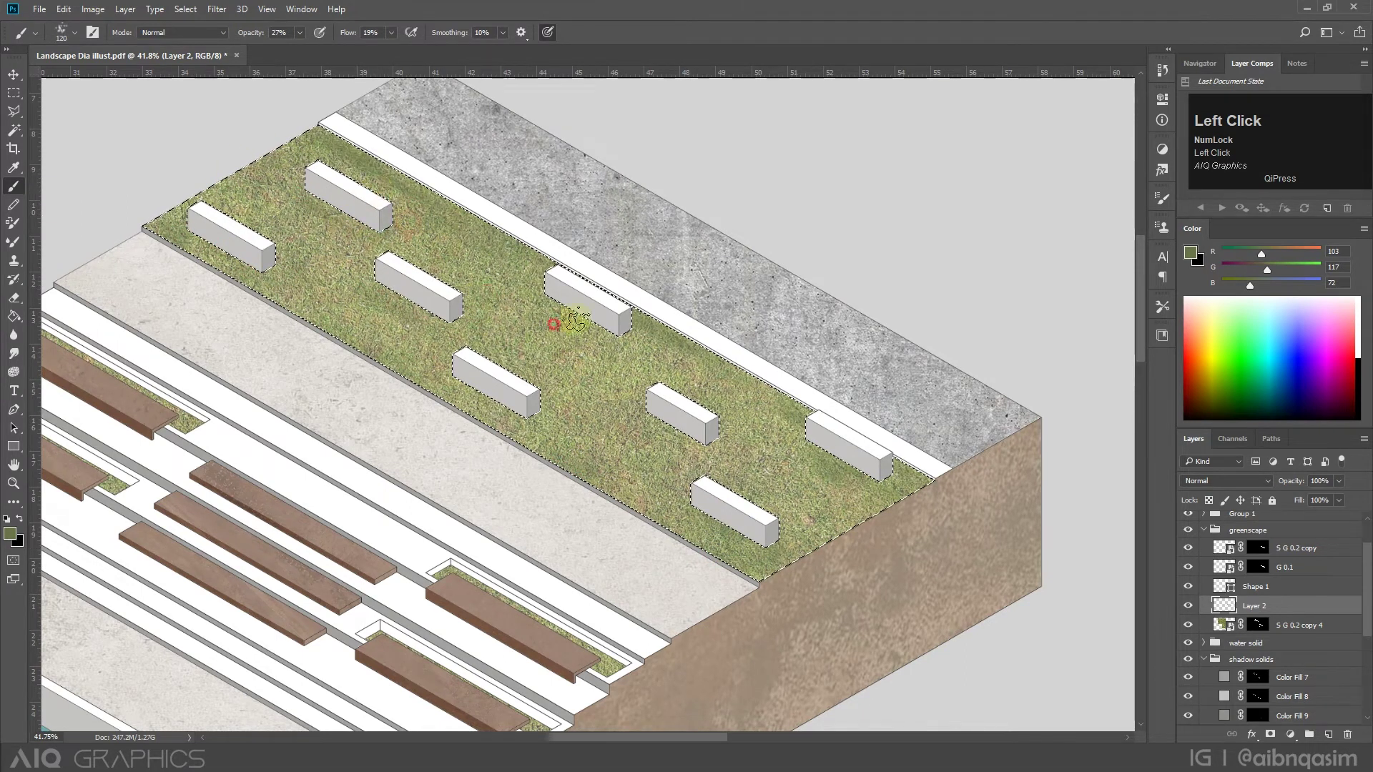
pyautogui.moveTo(728, 386); pyautogui.dragTo(710, 437)
pyautogui.click(766, 414)
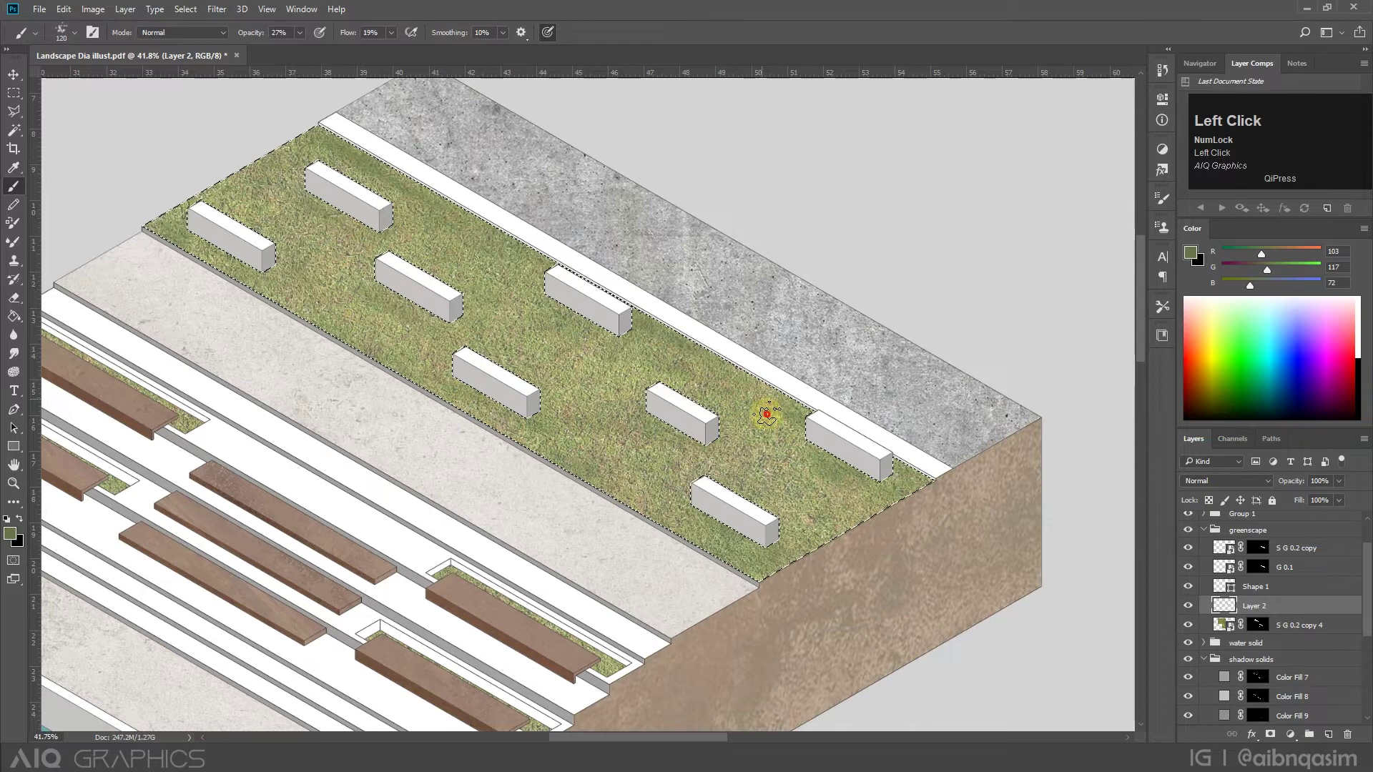
pyautogui.scroll(-3, 634, 456)
pyautogui.click(524, 346)
pyautogui.scroll(-4, 524, 322)
pyautogui.scroll(2, 266, 303)
pyautogui.scroll(4, 266, 303)
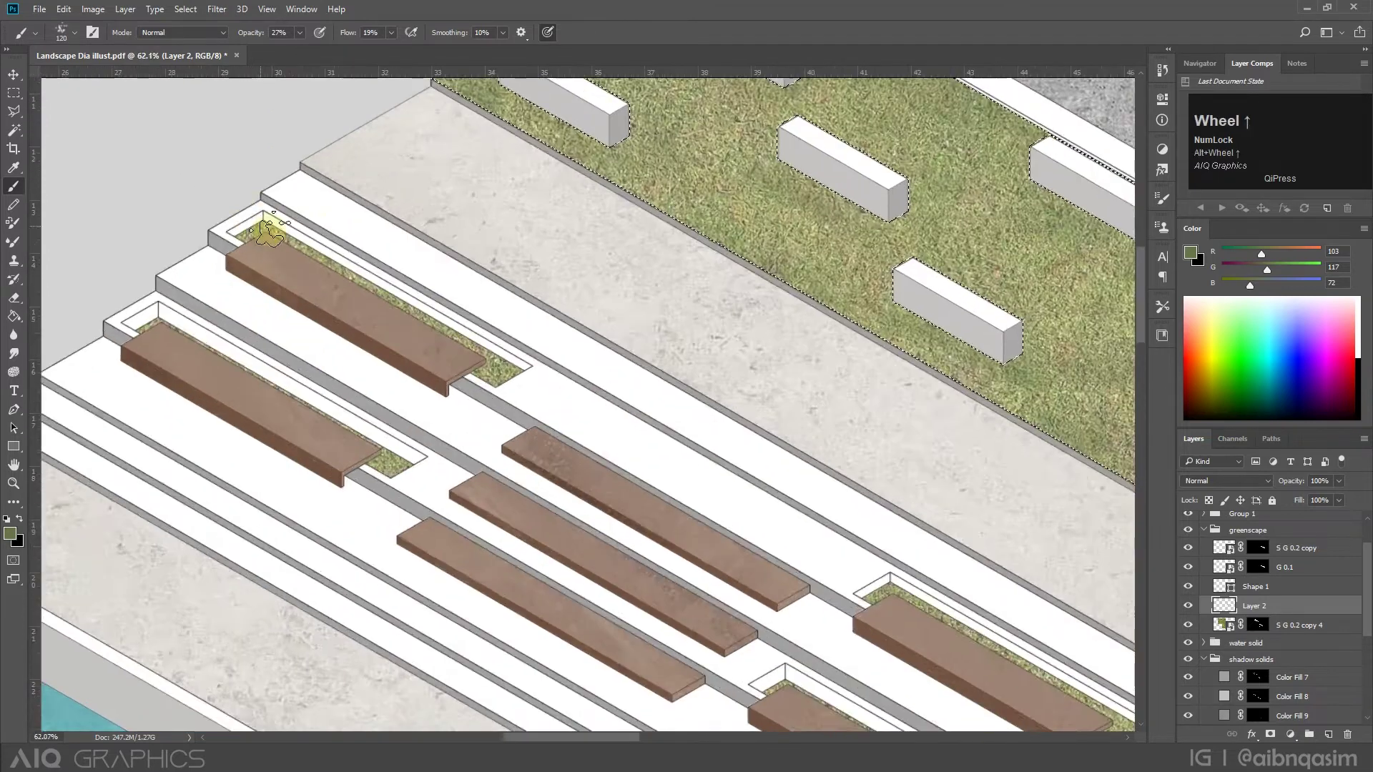
# Outline a ground shadow beneath the leftmost bench on the left lawn, fill it with solid black and set its opacity to 35%.
pyautogui.scroll(-7, 271, 233)
pyautogui.click(13, 94)
pyautogui.click(747, 333)
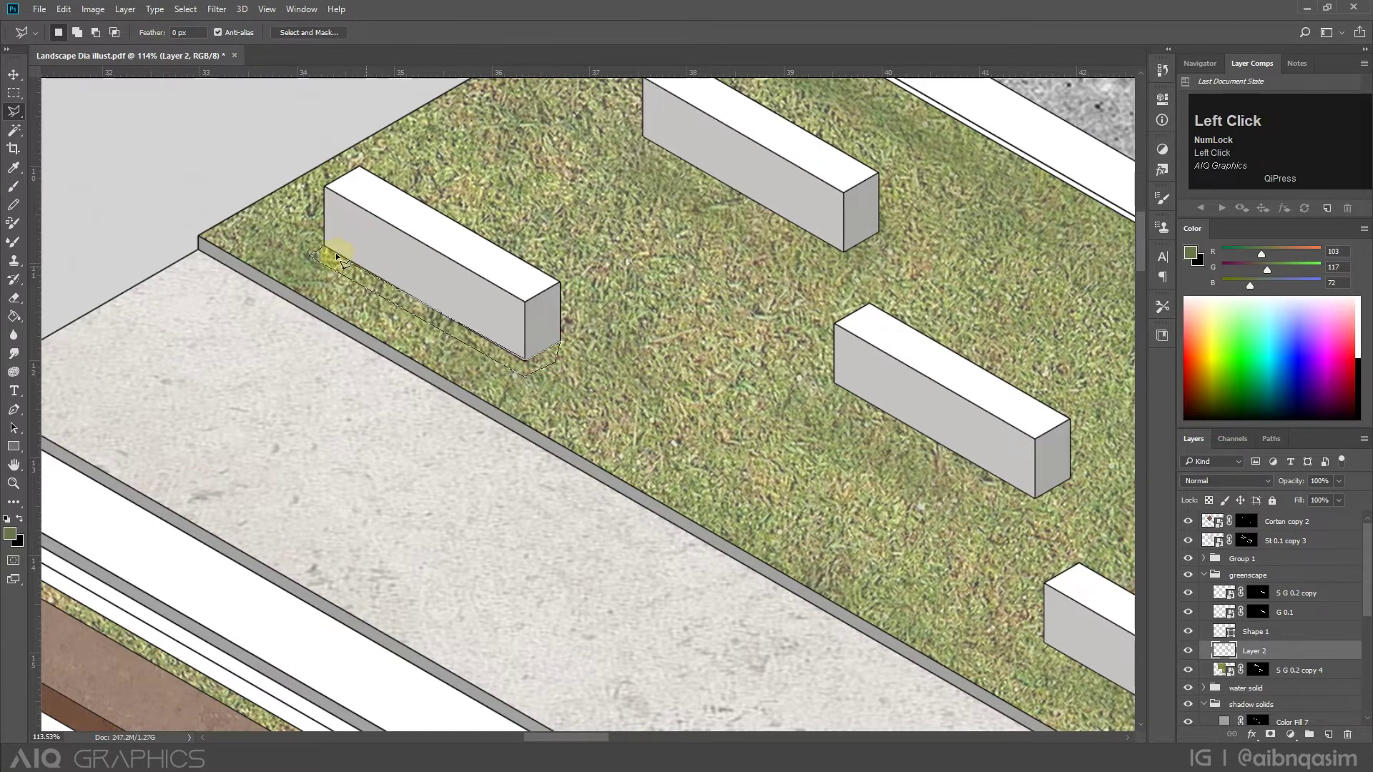
pyautogui.click(1290, 734)
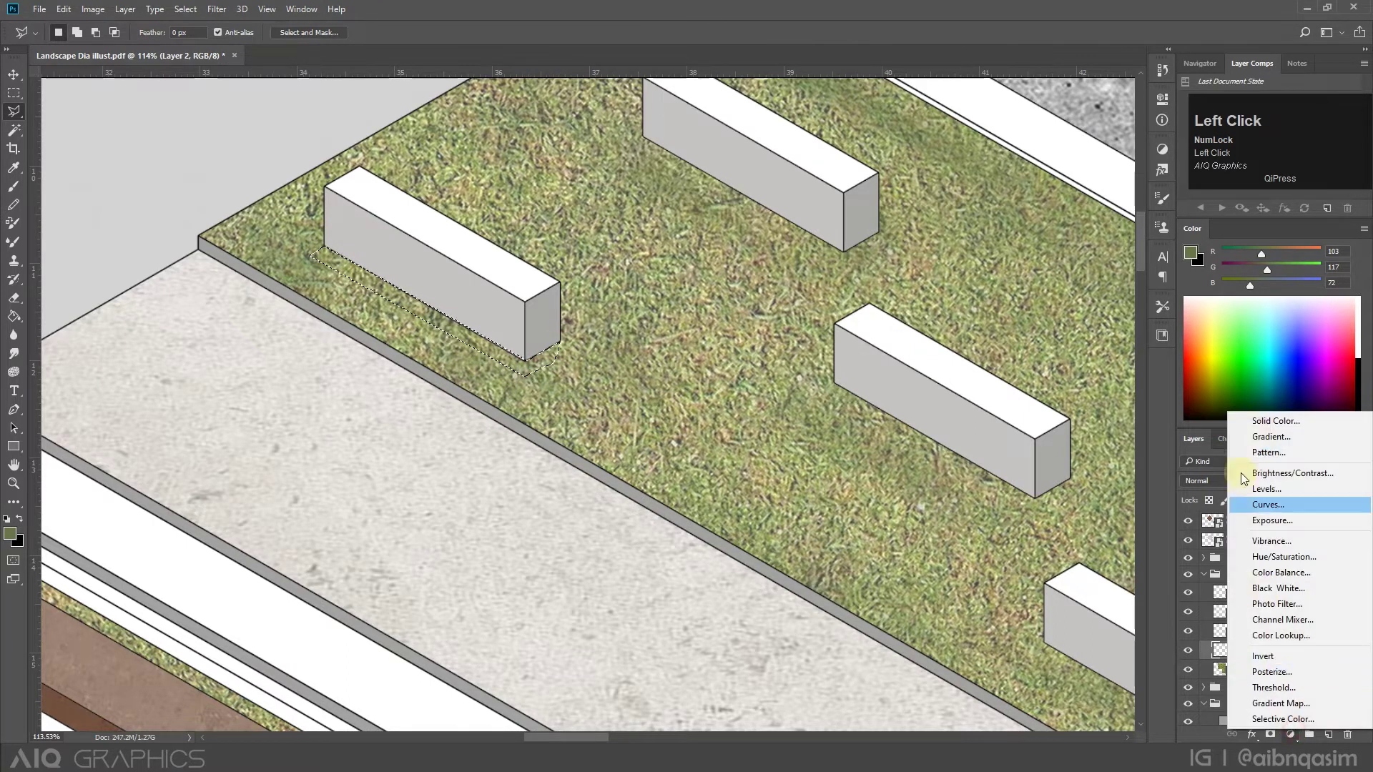
pyautogui.click(1258, 420)
pyautogui.moveTo(184, 567); pyautogui.dragTo(169, 618)
pyautogui.click(493, 429)
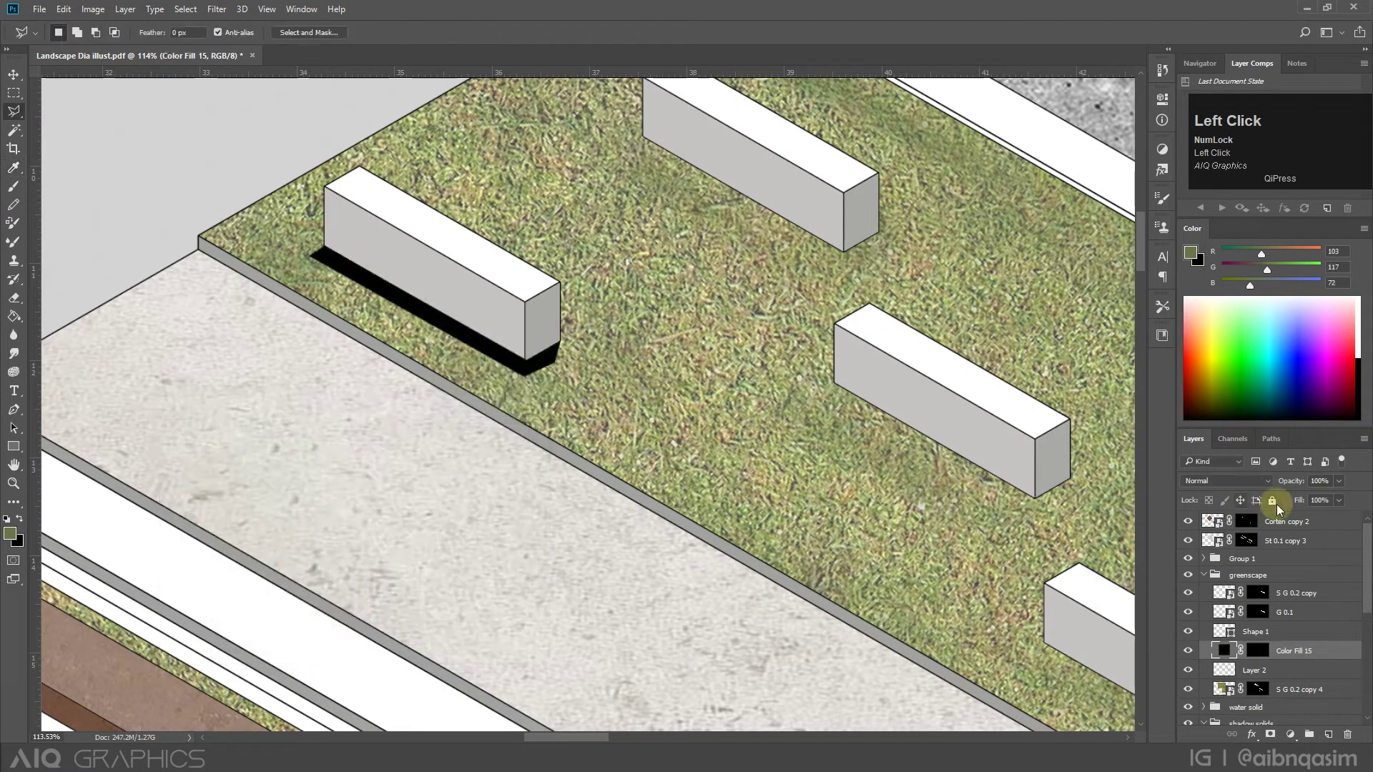
pyautogui.keyDown('alt'); pyautogui.scroll(-3, 418, 413); pyautogui.keyUp('alt')
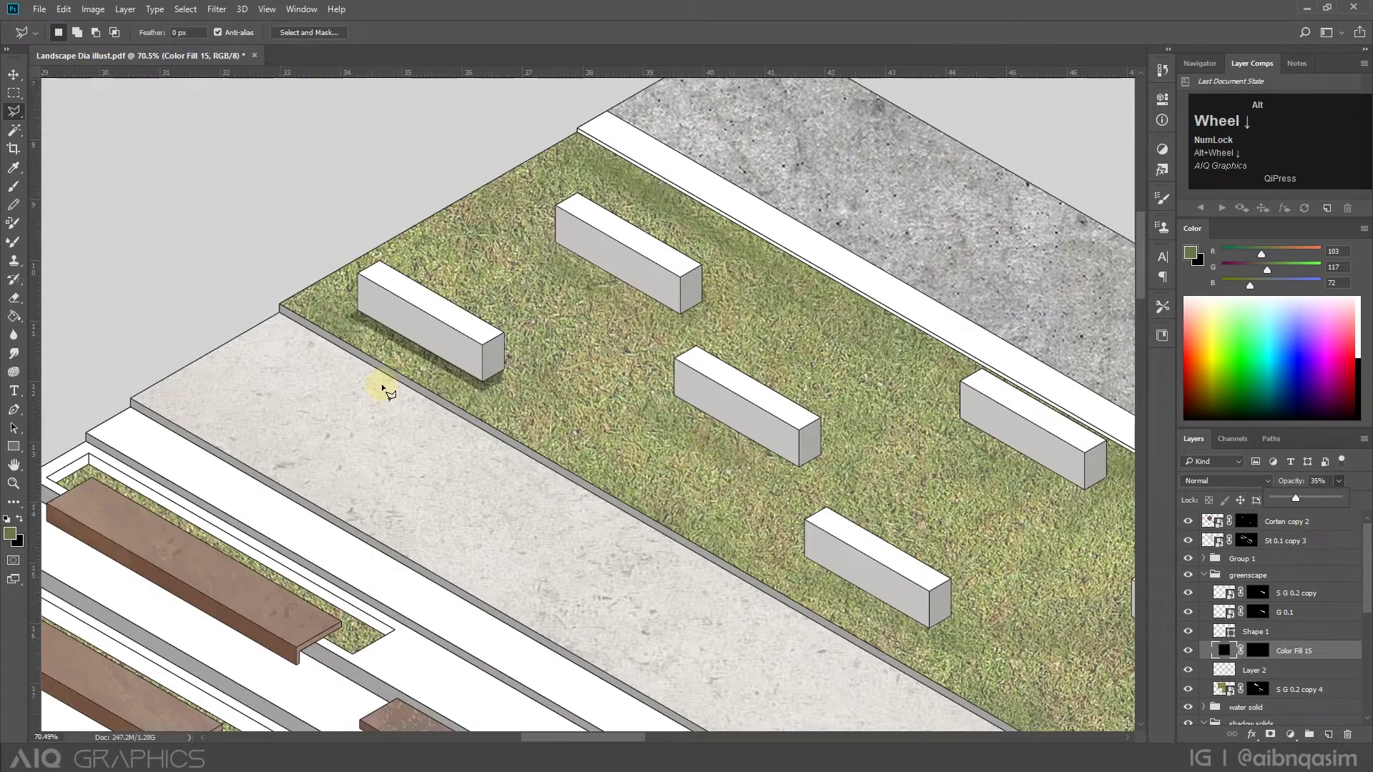
# Duplicate the bench shadow and place the copies beneath the other benches on the left block's upper lawn.
pyautogui.click(13, 74)
pyautogui.moveTo(535, 398)
pyautogui.mouseDown()
pyautogui.moveTo(643, 315)
pyautogui.moveTo(706, 500)
pyautogui.moveTo(756, 548)
pyautogui.moveTo(758, 533)
pyautogui.mouseUp()
pyautogui.keyDown('alt'); pyautogui.scroll(4, 669, 317); pyautogui.keyUp('alt')
pyautogui.keyDown('alt'); pyautogui.scroll(-2, 529, 305); pyautogui.keyUp('alt')
pyautogui.keyDown('alt'); pyautogui.scroll(4, 775, 551); pyautogui.keyUp('alt')
pyautogui.keyDown('alt'); pyautogui.scroll(-3, 399, 338); pyautogui.keyUp('alt')
pyautogui.moveTo(481, 393); pyautogui.dragTo(861, 497)
pyautogui.keyDown('alt'); pyautogui.scroll(-2, 711, 665); pyautogui.keyUp('alt')
pyautogui.keyDown('alt'); pyautogui.scroll(5, 833, 477); pyautogui.keyUp('alt')
pyautogui.keyDown('alt'); pyautogui.scroll(-4, 429, 286); pyautogui.keyUp('alt')
pyautogui.keyDown('alt'); pyautogui.moveTo(595, 373); pyautogui.dragTo(768, 592); pyautogui.keyUp('alt')
pyautogui.keyDown('alt'); pyautogui.scroll(-3, 500, 236); pyautogui.keyUp('alt')
pyautogui.keyDown('alt'); pyautogui.scroll(3, 740, 519); pyautogui.keyUp('alt')
pyautogui.keyDown('alt'); pyautogui.moveTo(648, 443); pyautogui.dragTo(1037, 444); pyautogui.keyUp('alt')
pyautogui.scroll(5, 822, 697)
pyautogui.scroll(-3, 644, 599)
pyautogui.scroll(-9, 390, 242)
pyautogui.scroll(1, 384, 236)
# Copy a bench shadow to the right block's upper lawn, move its layer to the top of the stack and align it beneath a bench.
pyautogui.keyDown('alt'); pyautogui.moveTo(467, 251); pyautogui.dragTo(795, 465); pyautogui.keyUp('alt')
pyautogui.scroll(5, 801, 461)
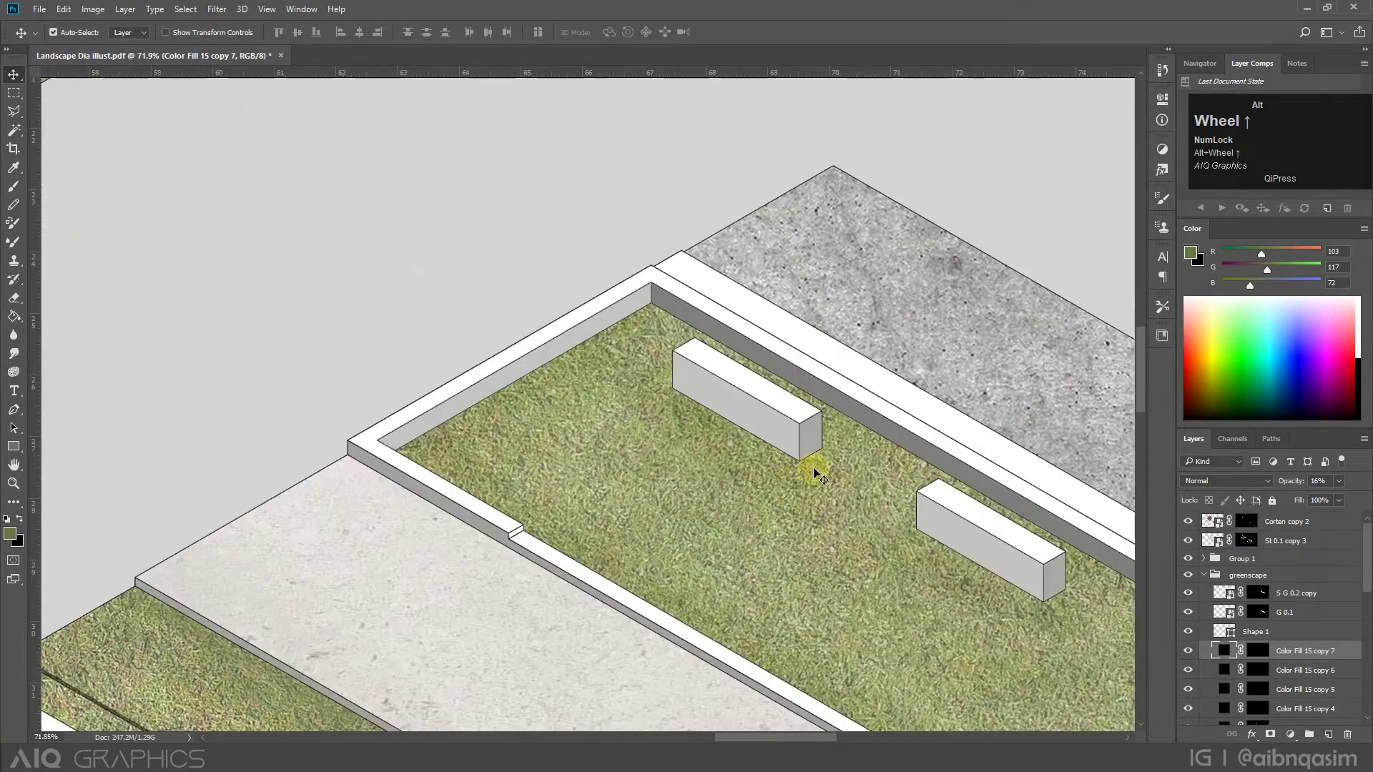
pyautogui.scroll(-5, 815, 474)
pyautogui.scroll(5, 336, 201)
pyautogui.scroll(-2, 336, 199)
pyautogui.keyDown('alt'); pyautogui.moveTo(332, 196); pyautogui.dragTo(972, 595); pyautogui.keyUp('alt')
pyautogui.scroll(-2, 744, 543)
pyautogui.scroll(7, 998, 576)
pyautogui.moveTo(842, 560); pyautogui.dragTo(921, 588)
pyautogui.moveTo(1323, 653); pyautogui.dragTo(1329, 512)
pyautogui.moveTo(899, 597); pyautogui.dragTo(899, 598)
# Duplicate the shadow beneath the three remaining benches on the right block's upper lawn.
pyautogui.scroll(-3, 582, 398)
pyautogui.moveTo(596, 409); pyautogui.dragTo(882, 573)
pyautogui.scroll(-4, 772, 508)
pyautogui.scroll(4, 937, 593)
pyautogui.keyDown('alt'); pyautogui.moveTo(677, 477); pyautogui.dragTo(959, 631); pyautogui.keyUp('alt')
pyautogui.scroll(-5, 758, 436)
pyautogui.scroll(4, 963, 585)
pyautogui.keyDown('alt'); pyautogui.moveTo(596, 340); pyautogui.dragTo(921, 525); pyautogui.keyUp('alt')
pyautogui.scroll(-10, 940, 554)
# Set the four right-lawn bench shadow layers to 25% opacity and group them.
pyautogui.keyDown('shift'); pyautogui.click(1335, 582); pyautogui.keyUp('shift')
pyautogui.hotkey('ctrl', 'g')
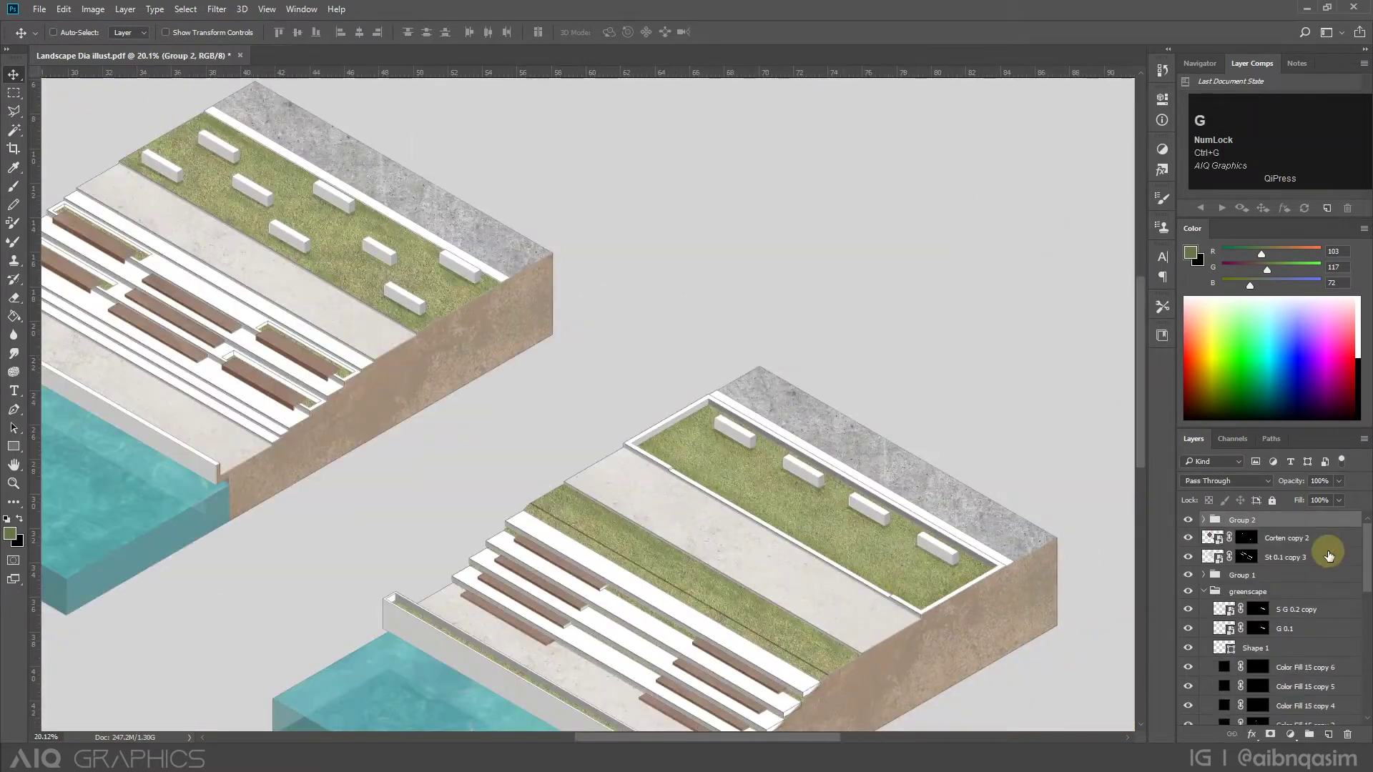
pyautogui.hotkey('ctrl', 'z')
pyautogui.click(1338, 481)
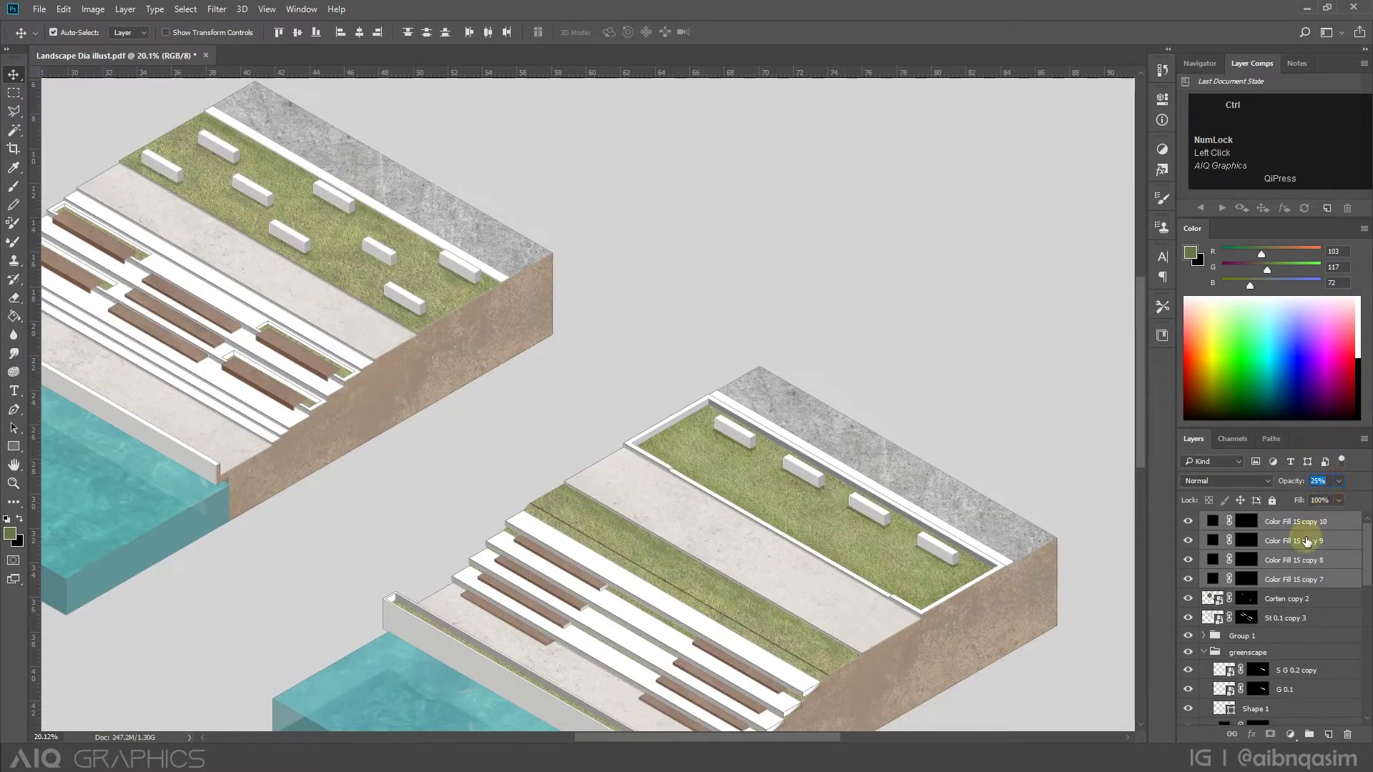
pyautogui.click(1308, 525)
pyautogui.click(1324, 540)
pyautogui.click(1338, 481)
pyautogui.click(1294, 582)
pyautogui.keyDown('shift'); pyautogui.click(1302, 524); pyautogui.keyUp('shift')
pyautogui.hotkey('ctrl', 'g')
# Set the left lawn's bench shadow layers, Color Fill 15 to copy 6, to about 21% opacity and group them.
pyautogui.scroll(-1, 1299, 608)
pyautogui.click(1299, 616)
pyautogui.scroll(-1, 1299, 633)
pyautogui.keyDown('shift'); pyautogui.click(1298, 668); pyautogui.keyUp('shift')
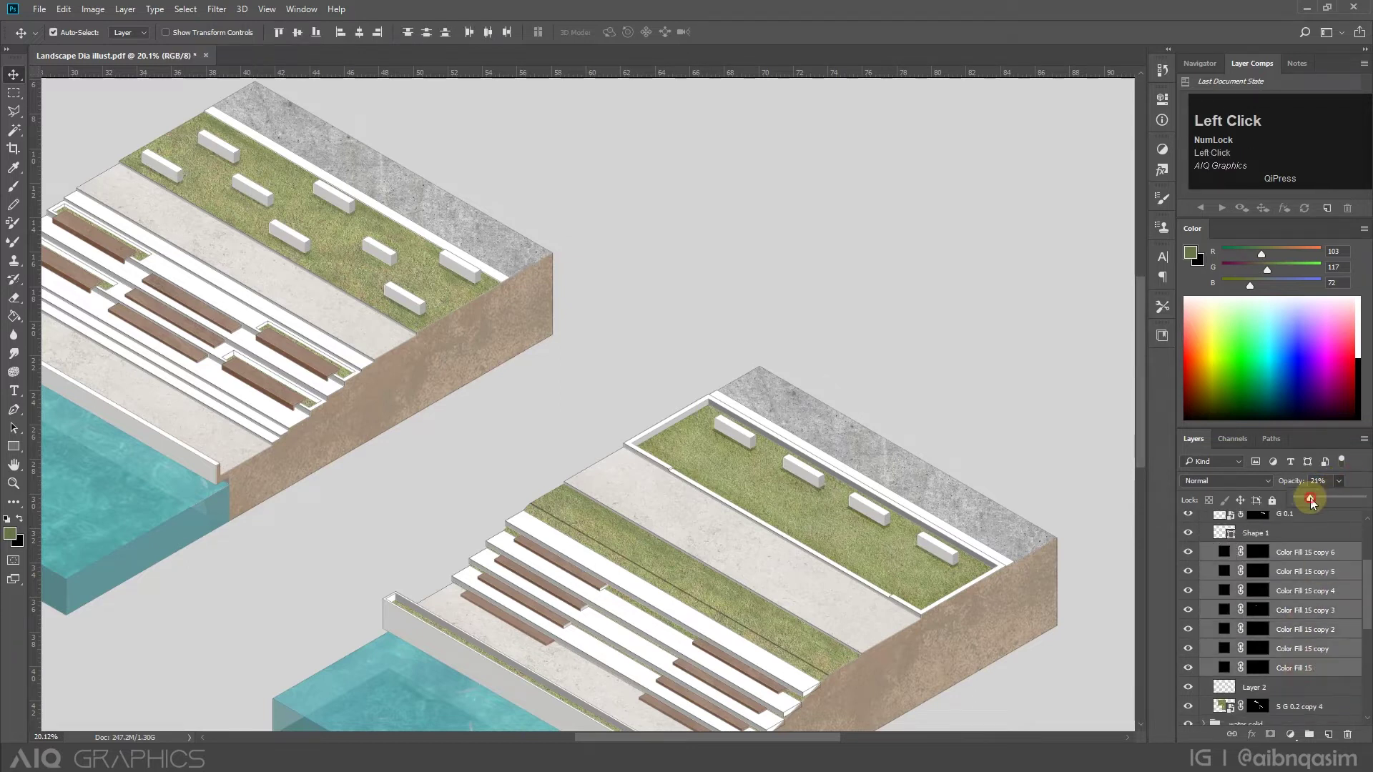
pyautogui.hotkey('ctrl', 'g')
pyautogui.scroll(-6, 930, 554)
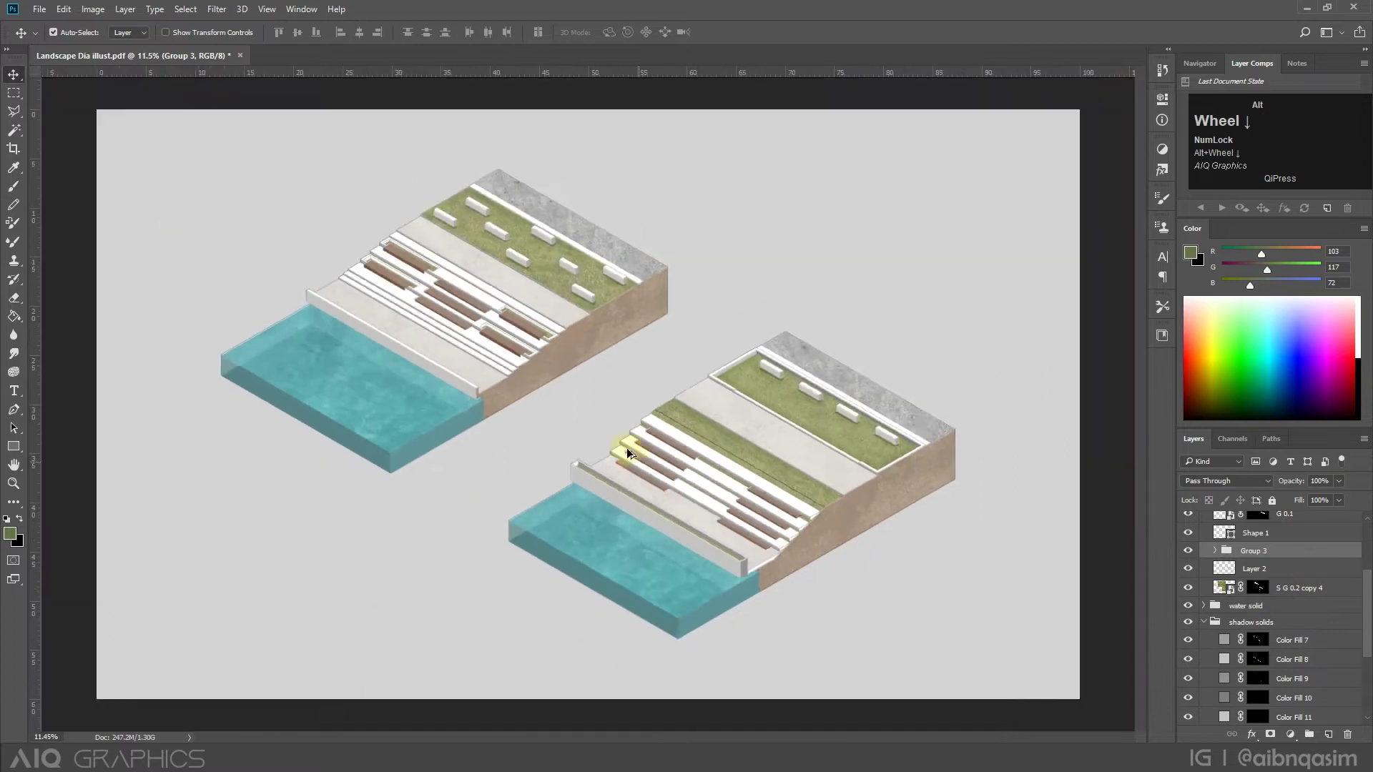
# Identify the left block's water surface fill by toggling its visibility, and set Color Fill 1's opacity to about 95%.
pyautogui.scroll(2, 624, 436)
pyautogui.click(12, 92)
pyautogui.click(14, 75)
pyautogui.scroll(1, 268, 198)
pyautogui.click(275, 384)
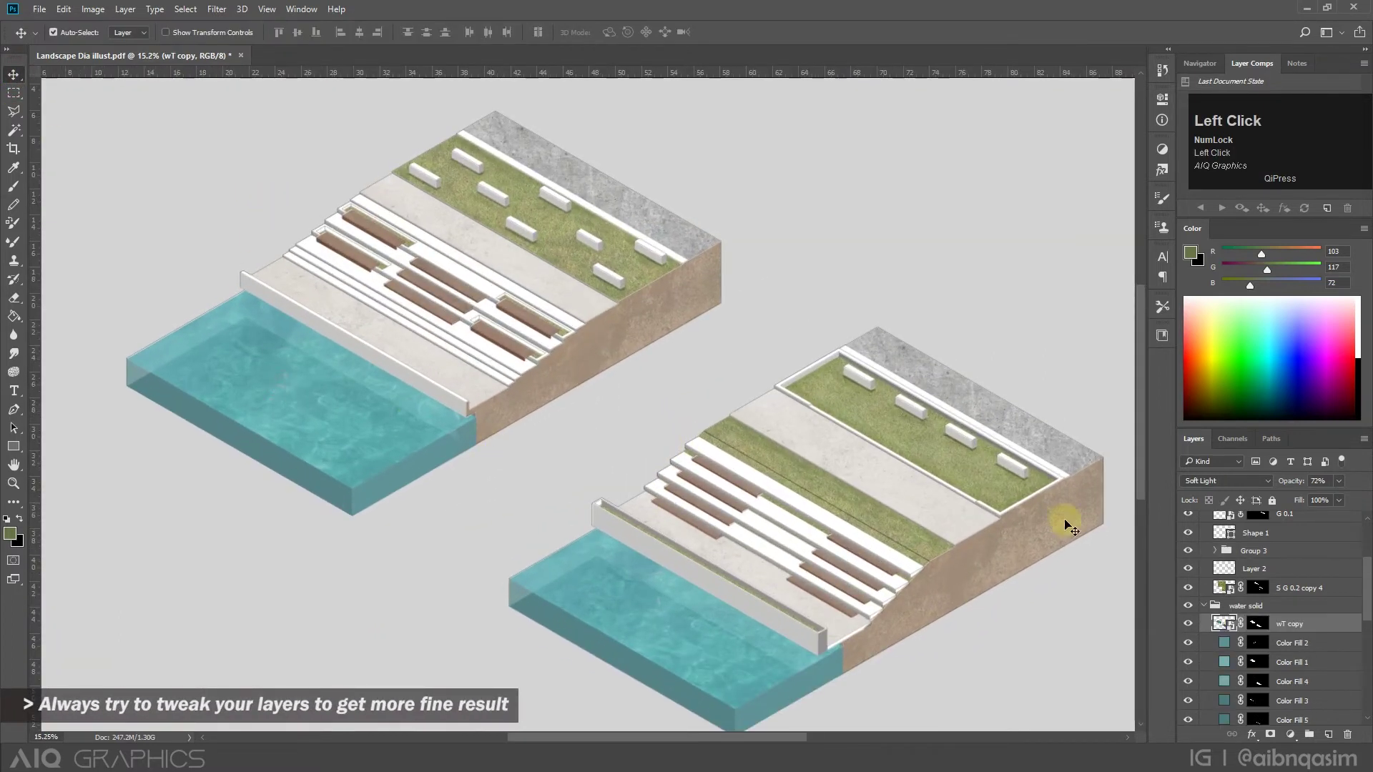
pyautogui.click(1297, 647)
pyautogui.click(1188, 663)
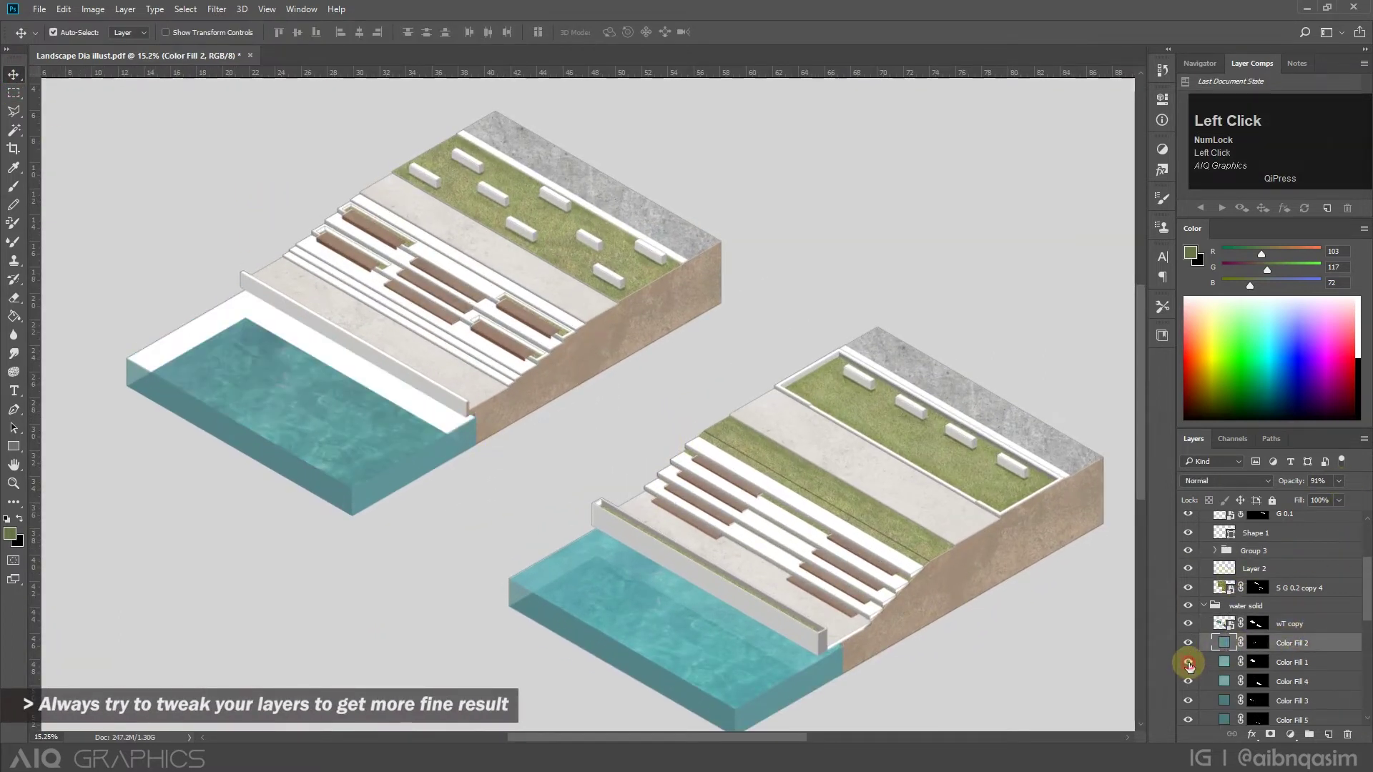
pyautogui.click(1188, 663)
pyautogui.click(1226, 664)
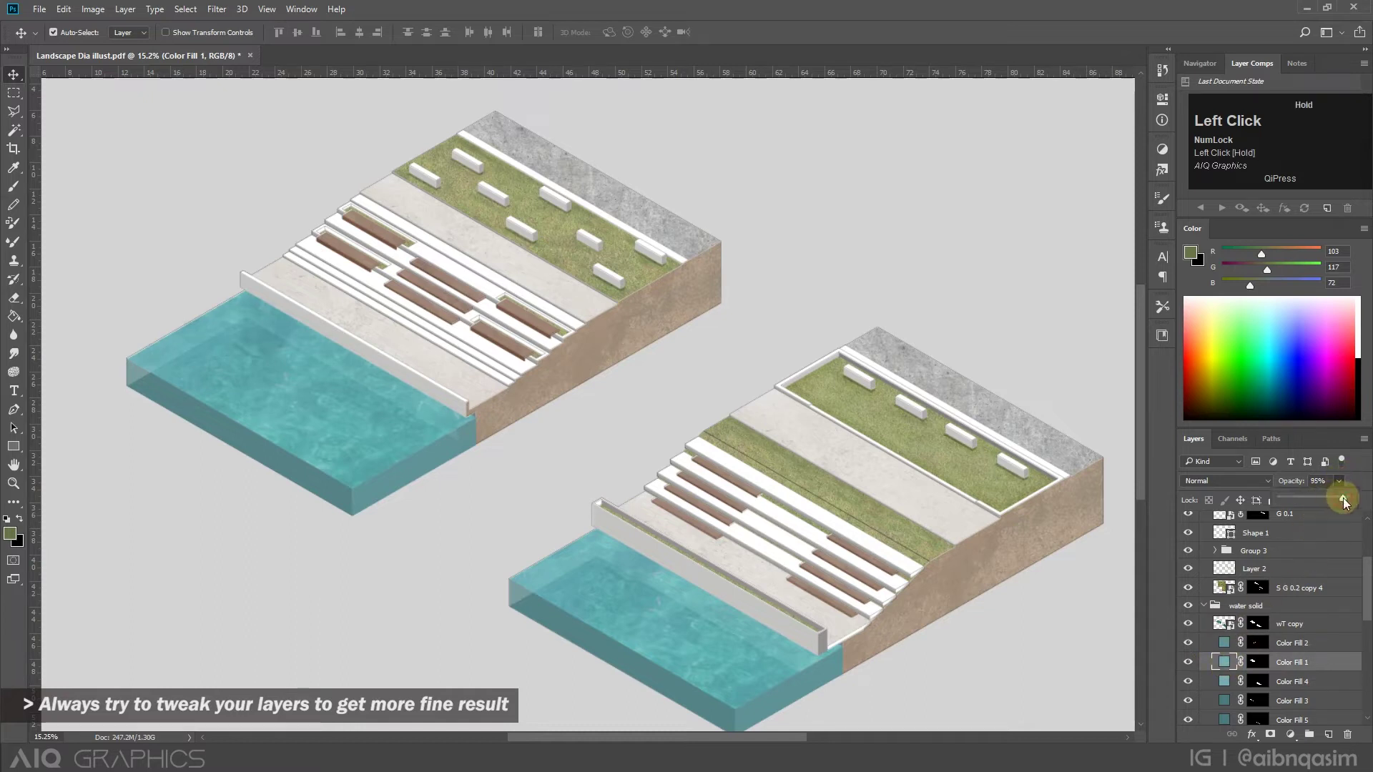
# Try the water texture layer wT copy at 96% opacity with the Darken, Overlay and Screen blend modes.
pyautogui.click(1277, 627)
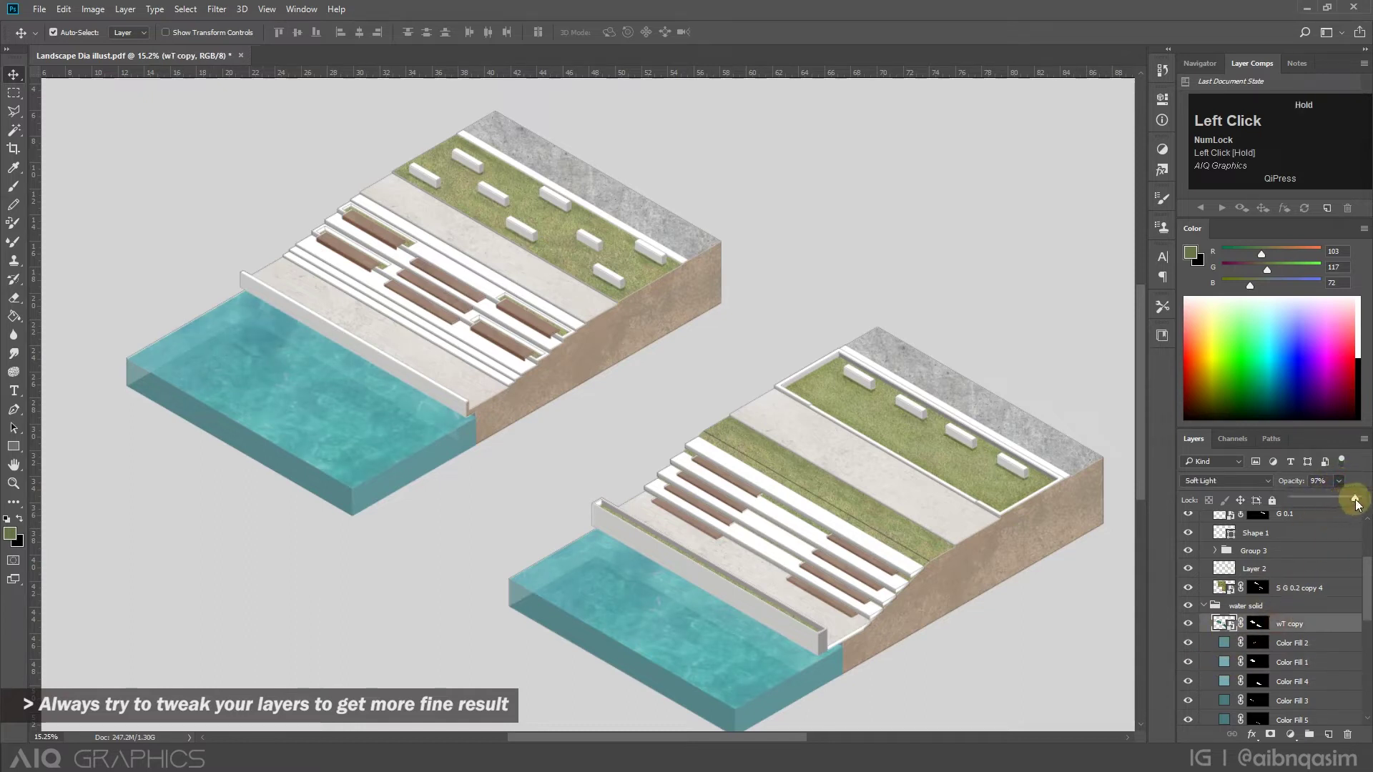
pyautogui.click(1244, 484)
pyautogui.click(1257, 524)
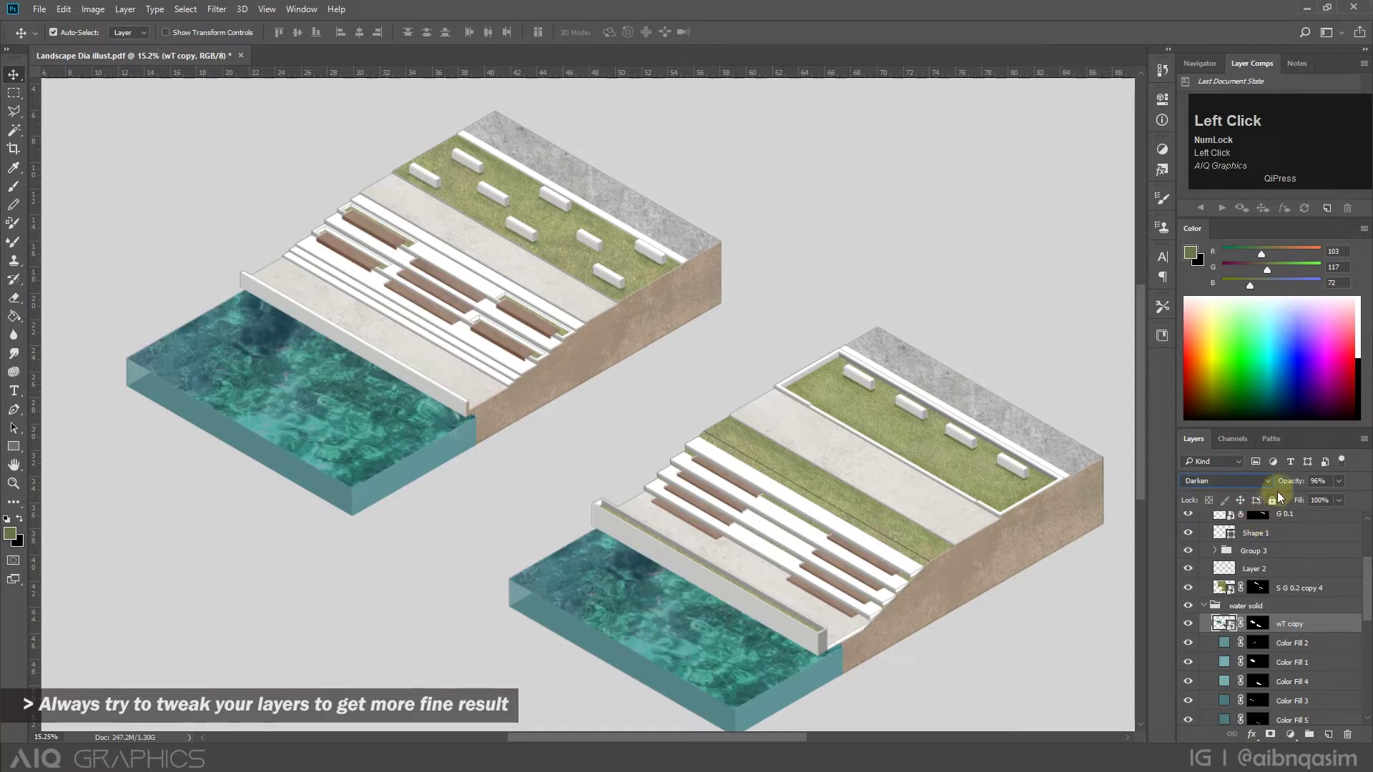
pyautogui.click(1260, 482)
pyautogui.click(1220, 620)
pyautogui.click(1259, 481)
pyautogui.click(1250, 576)
# Set the water texture layer wT copy to Multiply blending at 43% opacity.
pyautogui.click(1250, 481)
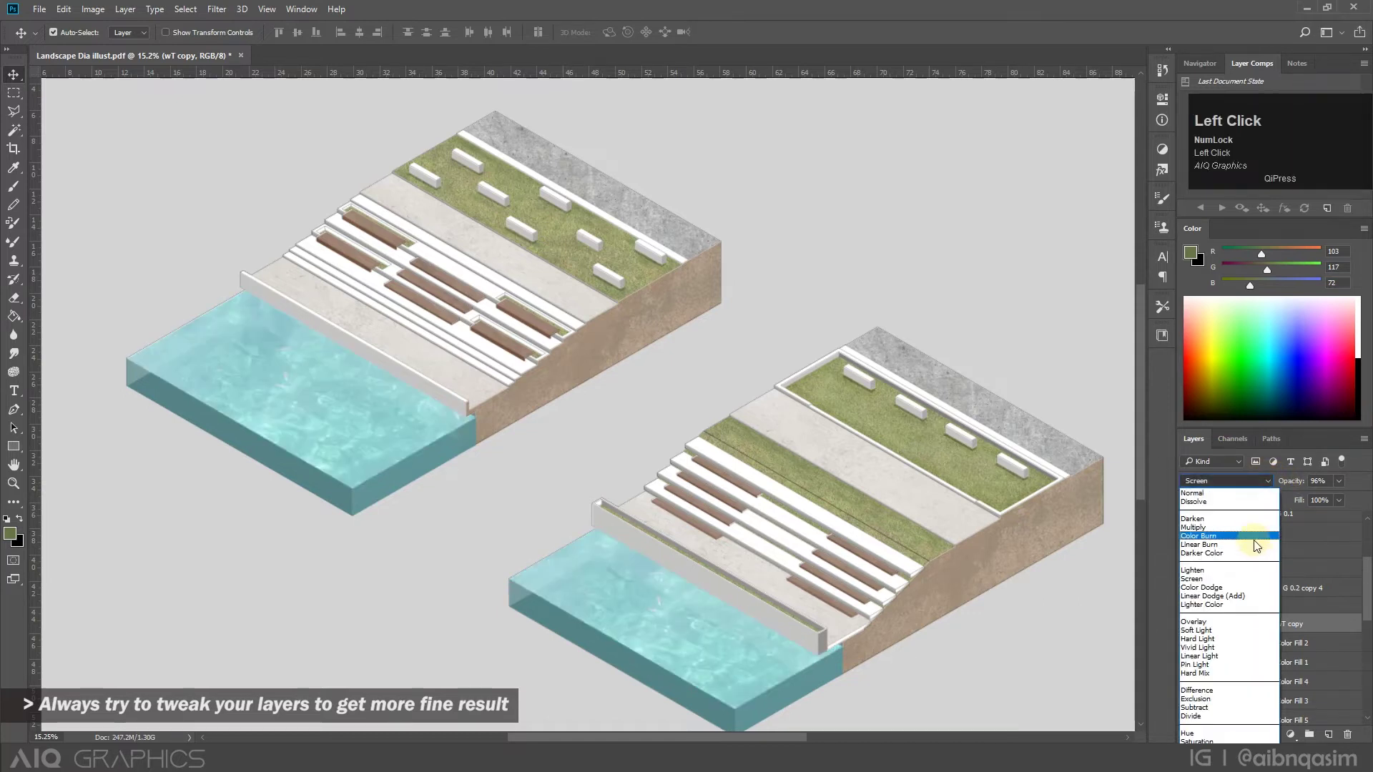
pyautogui.click(1216, 527)
pyautogui.moveTo(1344, 483); pyautogui.dragTo(1310, 495)
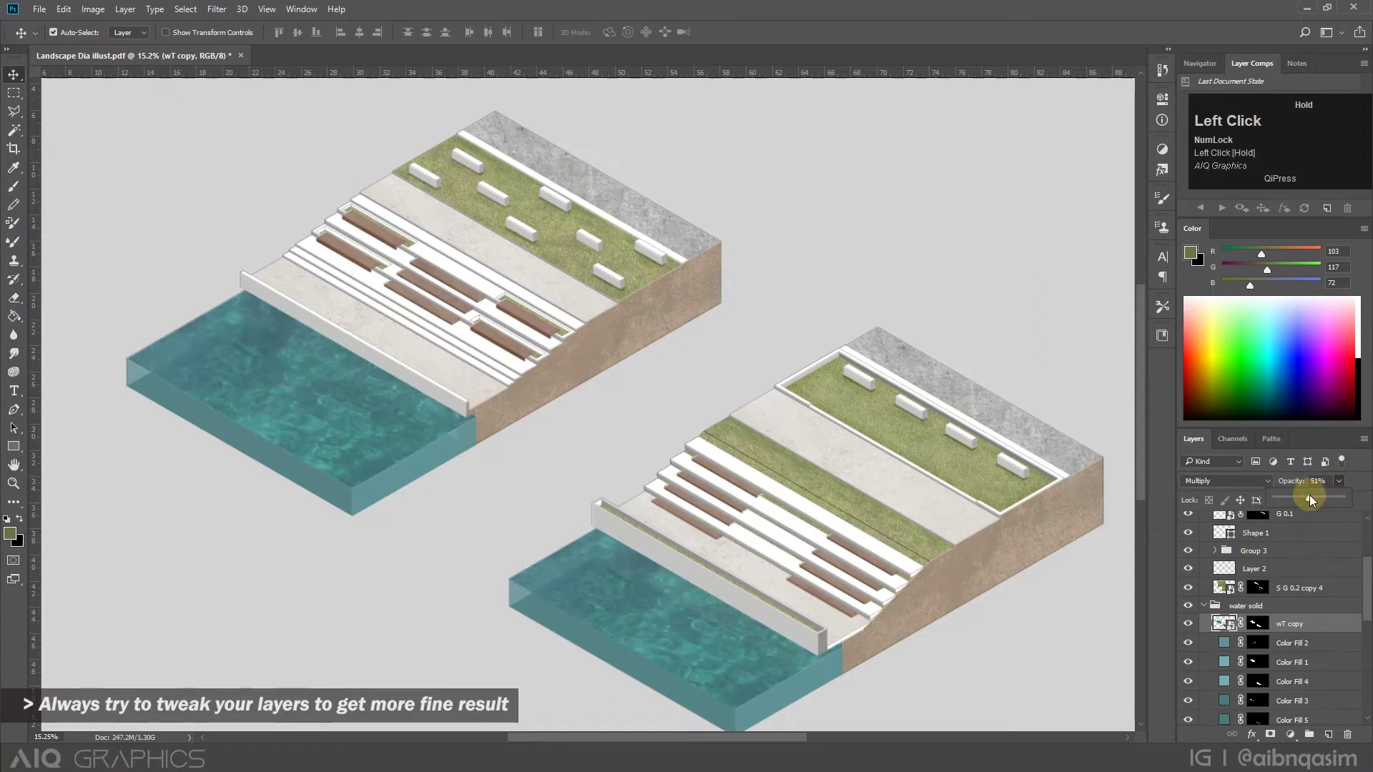
pyautogui.scroll(-3, 782, 490)
pyautogui.scroll(2, 586, 415)
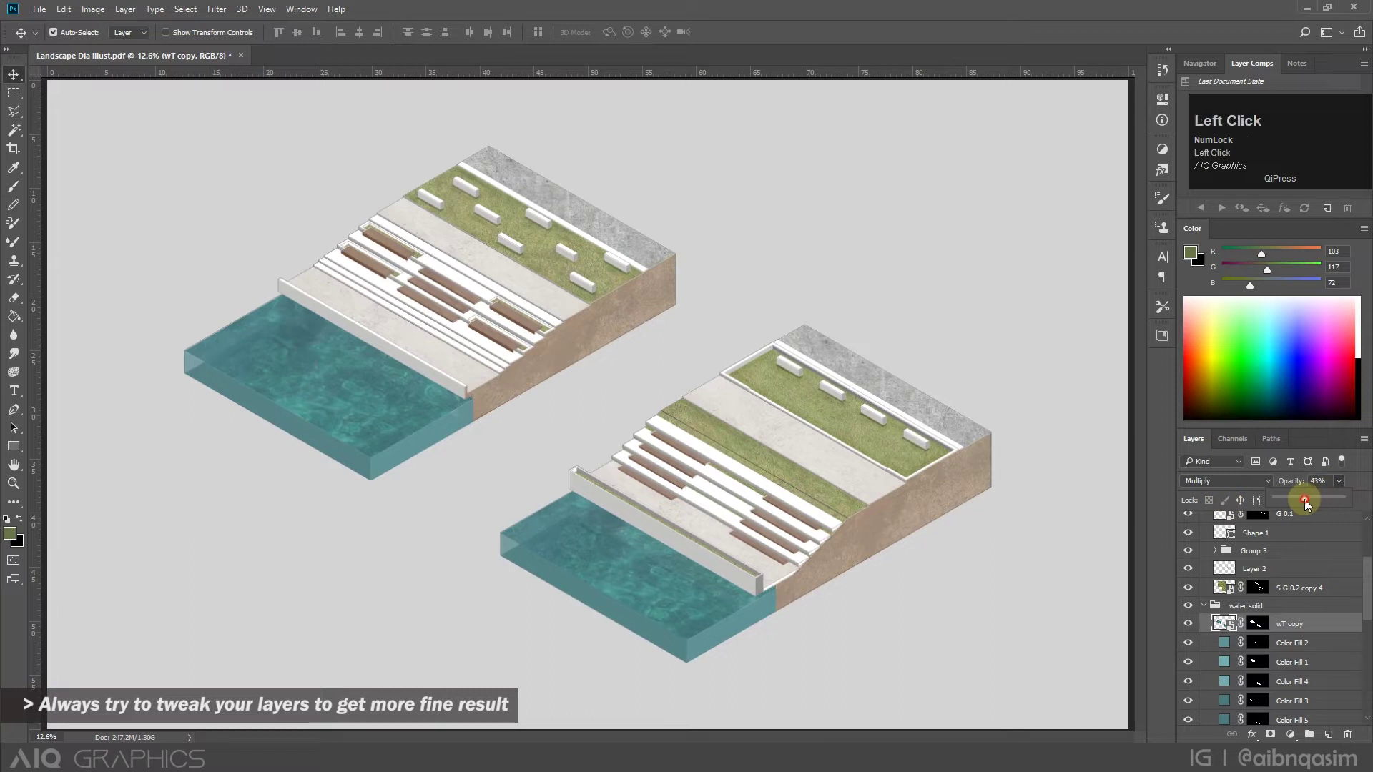
pyautogui.moveTo(1307, 499); pyautogui.dragTo(1305, 499)
# Recolour Color Fill 3, the long side face of the left block's water, to dark teal #355f63.
pyautogui.scroll(2, 505, 414)
pyautogui.click(300, 454)
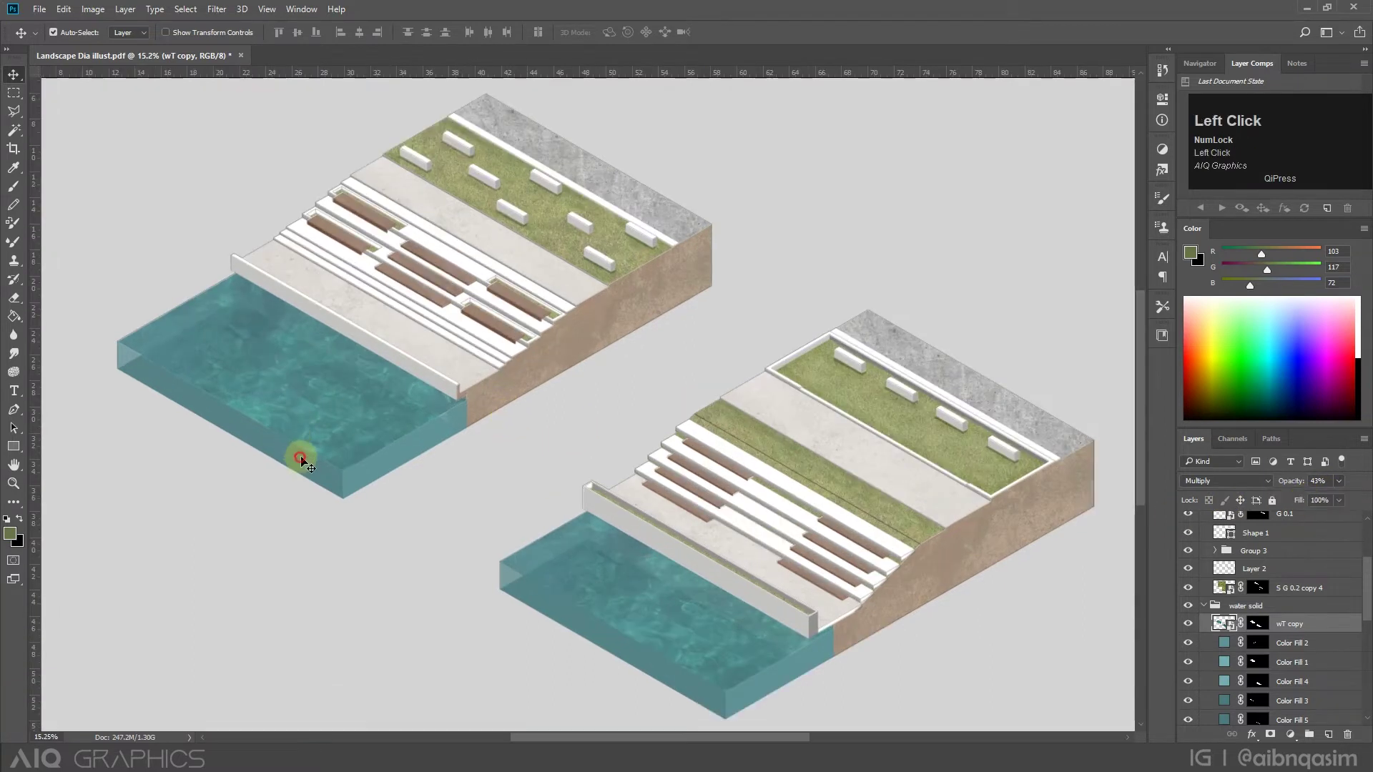
pyautogui.click(1225, 702)
pyautogui.doubleClick(1225, 702)
pyautogui.moveTo(248, 537); pyautogui.dragTo(251, 548)
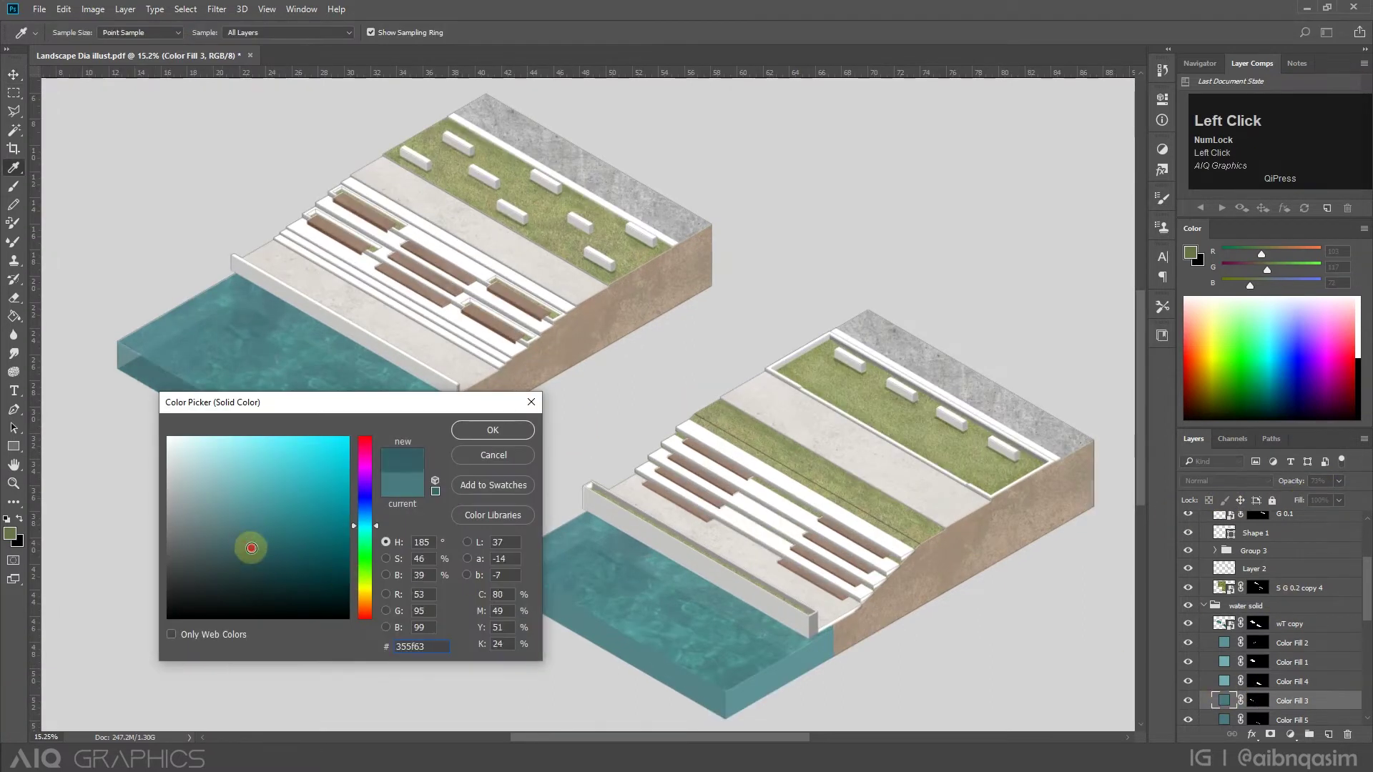
pyautogui.press('Return')
# Recolour Color Fill 5 and Color Fill 6, the side faces of the right block's water, to darker teals.
pyautogui.click(643, 657)
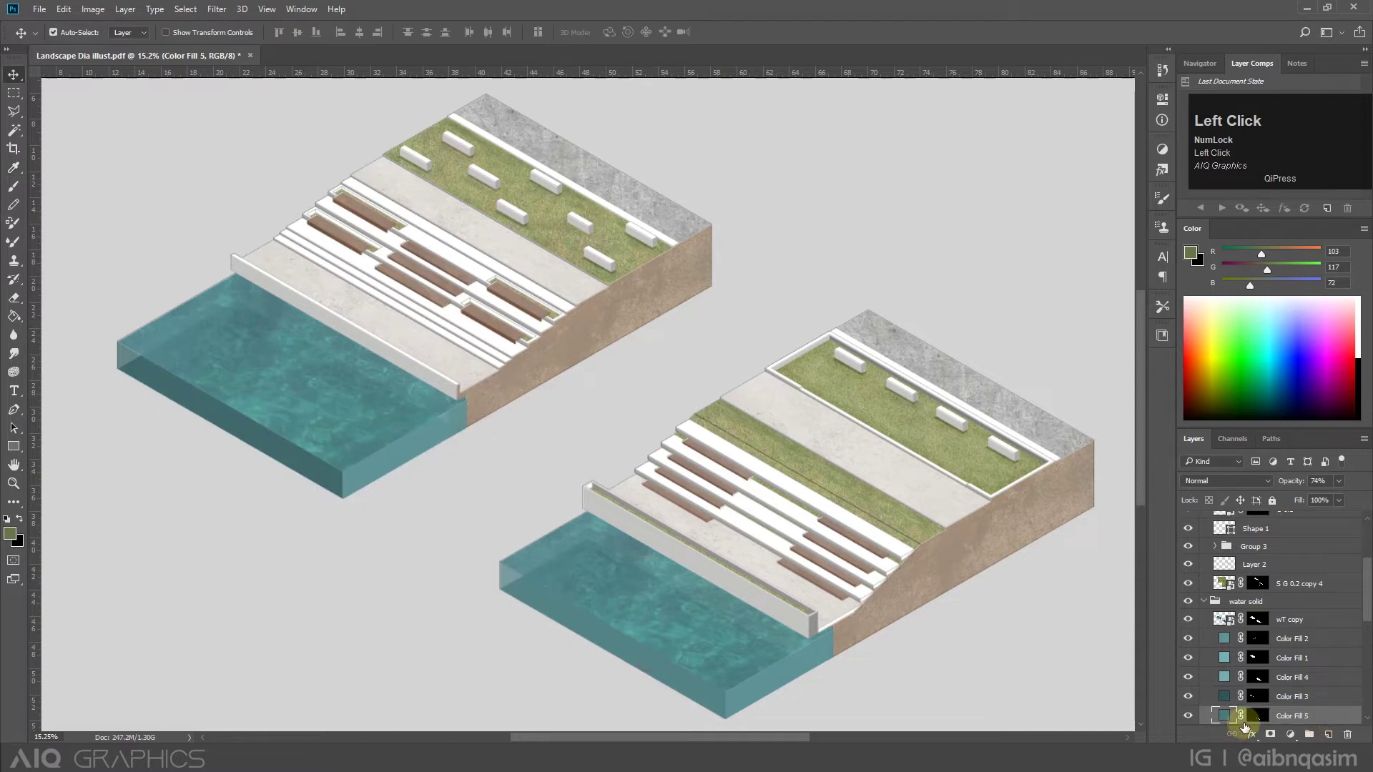
pyautogui.doubleClick(1224, 717)
pyautogui.click(237, 542)
pyautogui.click(492, 430)
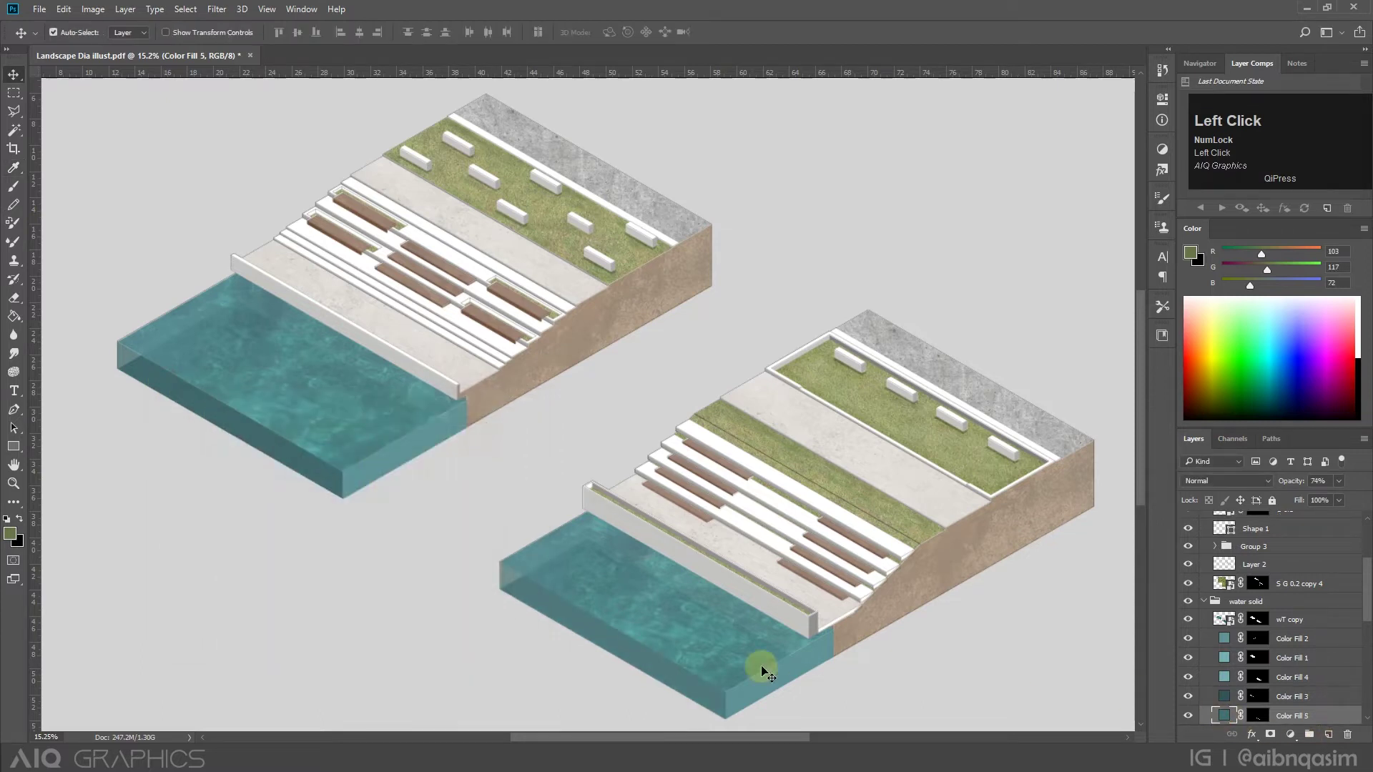
pyautogui.click(773, 682)
pyautogui.doubleClick(1224, 715)
pyautogui.moveTo(229, 521); pyautogui.dragTo(249, 566)
pyautogui.click(479, 433)
# Recolour Color Fill 2, the short side face of the left block's water, to #406b6f and adjust its opacity.
pyautogui.click(389, 467)
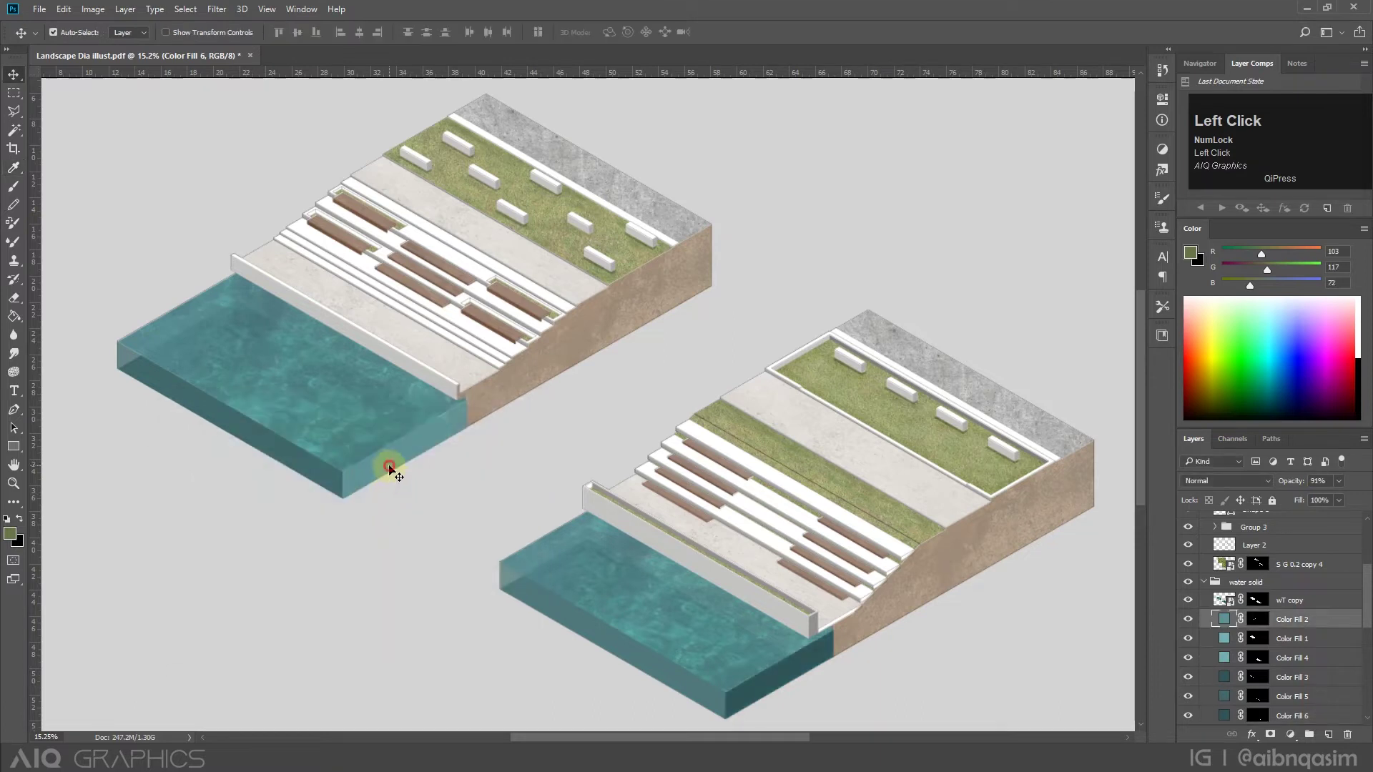
pyautogui.doubleClick(1223, 620)
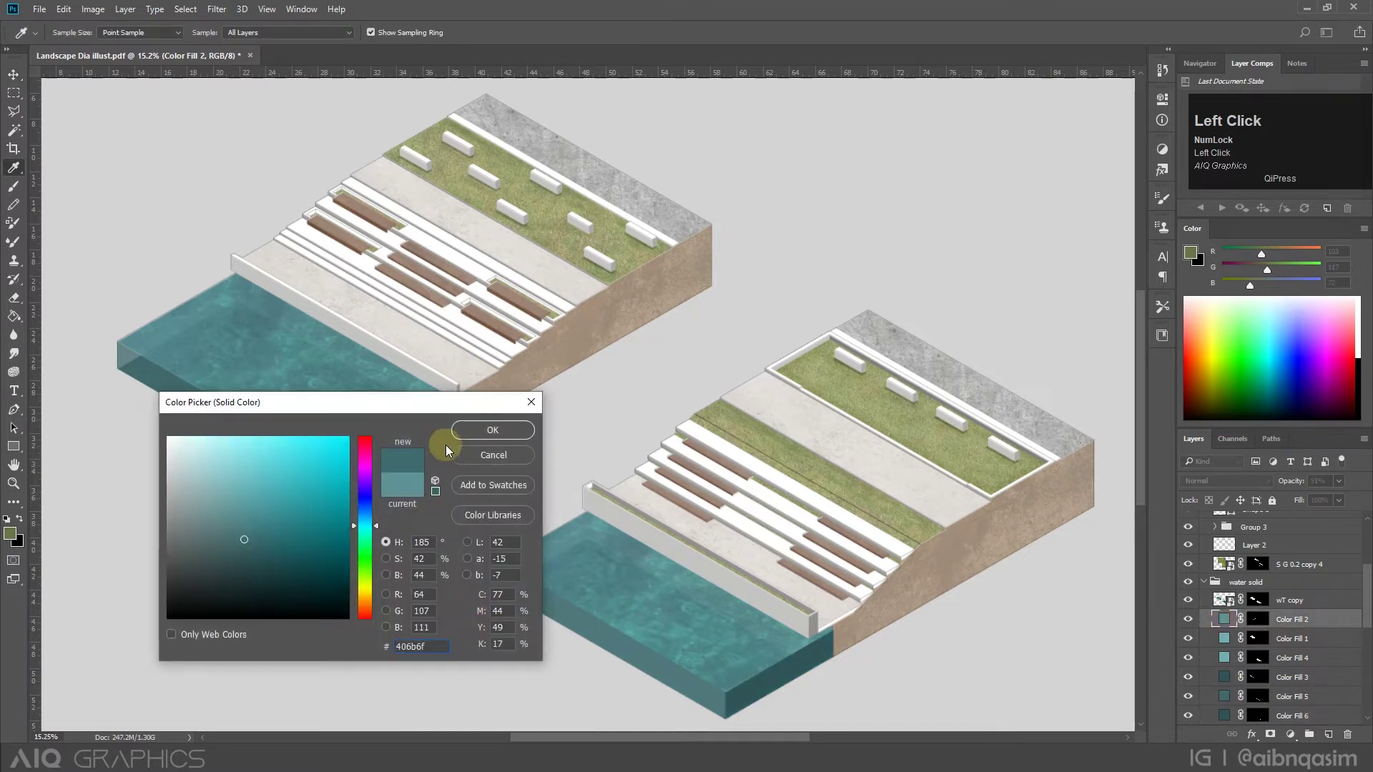
pyautogui.click(492, 431)
pyautogui.moveTo(1326, 500); pyautogui.dragTo(1322, 517)
# Set the opacity of Color Fill 6, the short side face of the right block's water, to 95% and deselect the layer.
pyautogui.click(816, 656)
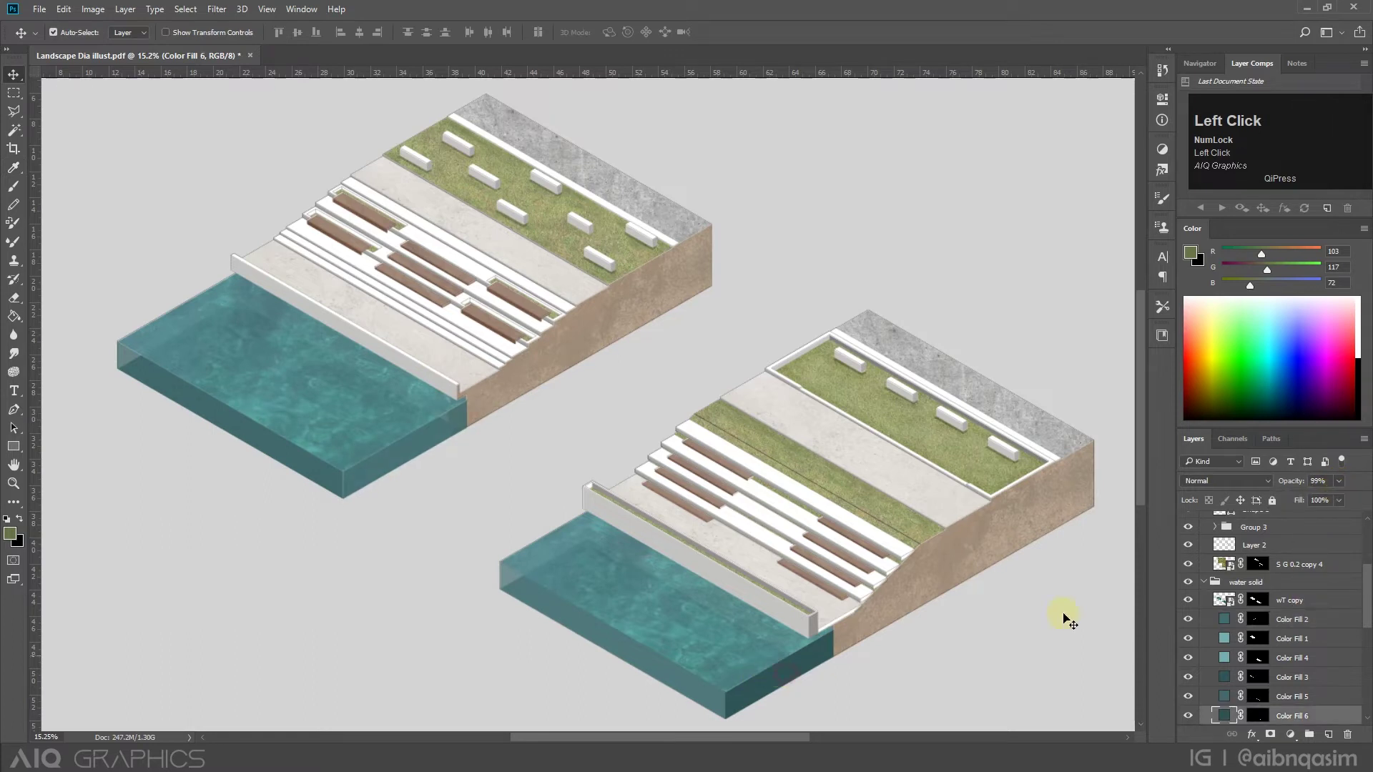
pyautogui.moveTo(1337, 500); pyautogui.dragTo(1336, 502)
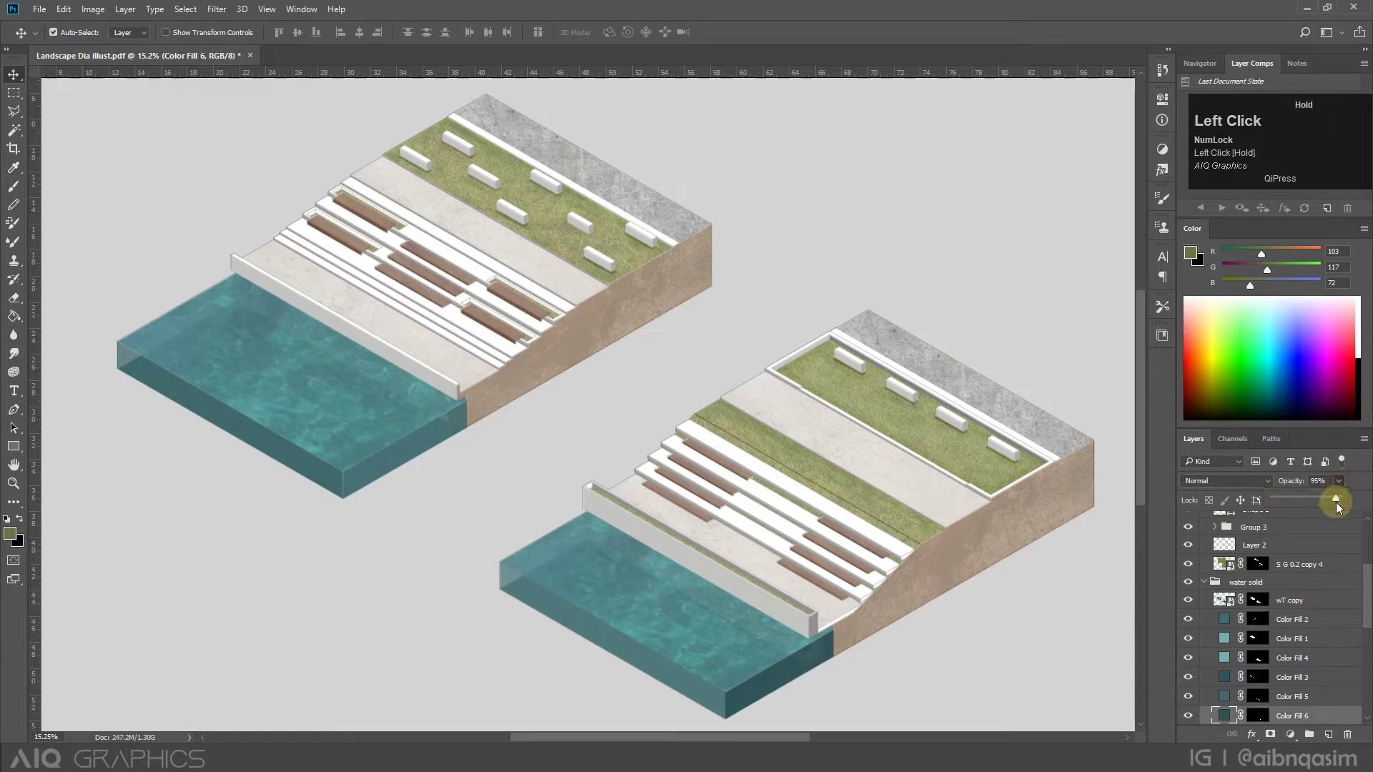
pyautogui.click(771, 402)
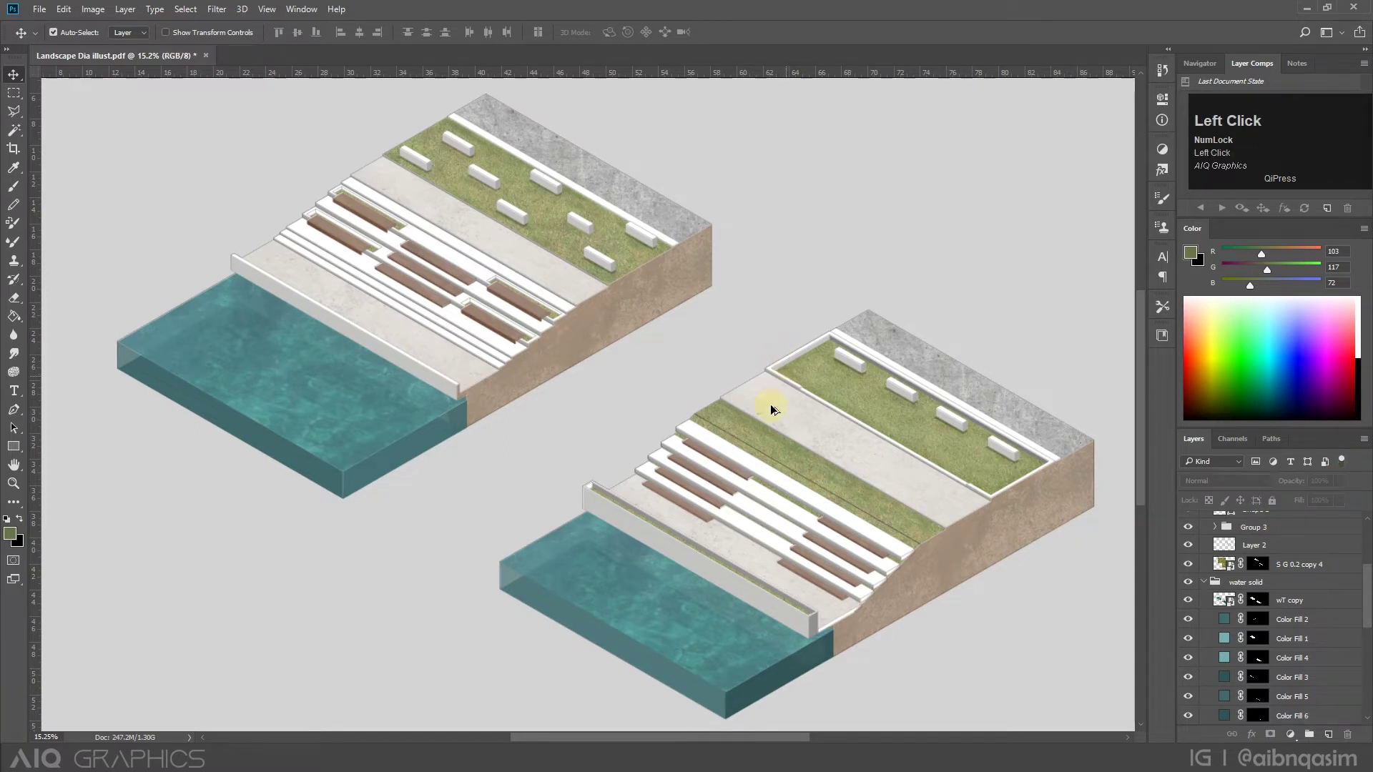
# Start a Pen boundary outline with no fill and a 6 px black stroke along the base and outer corner of the left block's water.
pyautogui.scroll(1, 830, 458)
pyautogui.click(14, 409)
pyautogui.scroll(2, 264, 297)
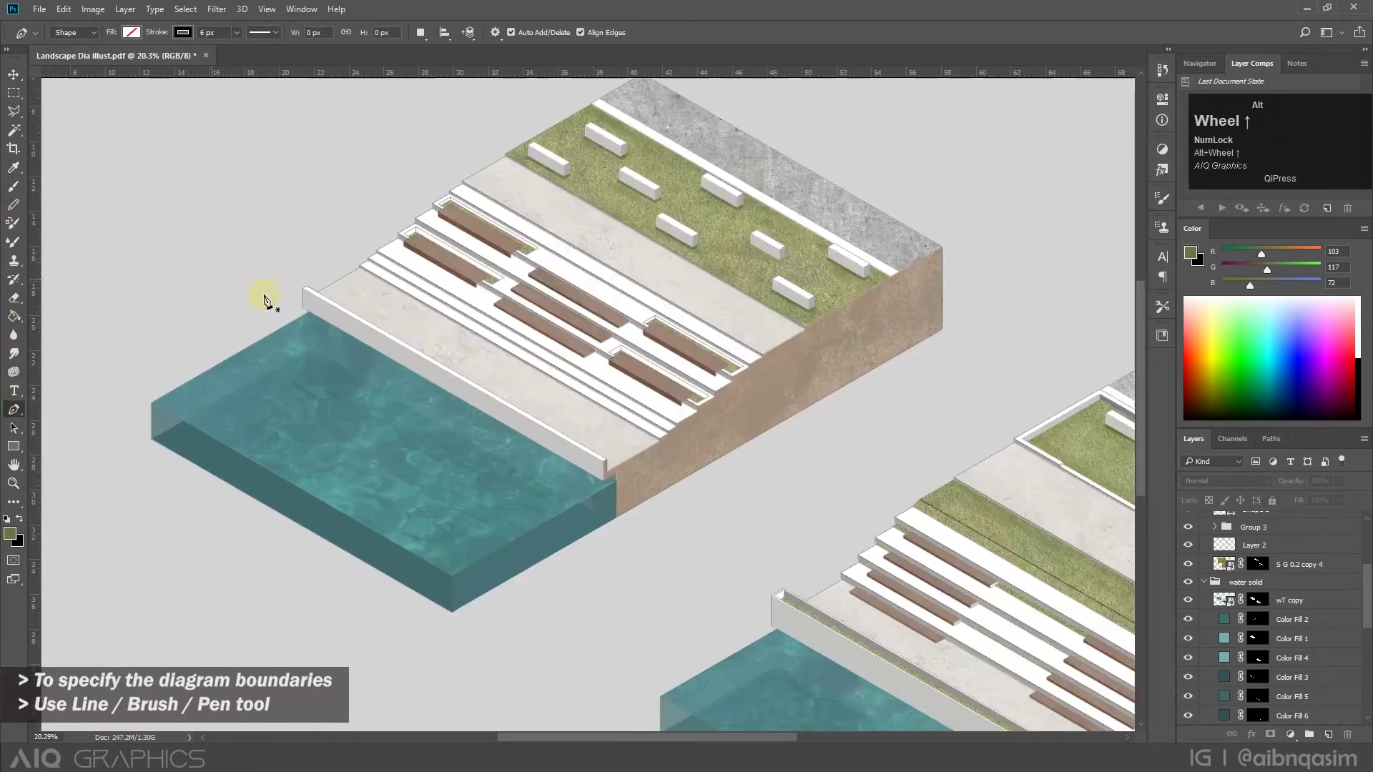
pyautogui.click(520, 583)
pyautogui.keyDown('shift'); pyautogui.click(273, 411); pyautogui.keyUp('shift')
pyautogui.scroll(8, 429, 368)
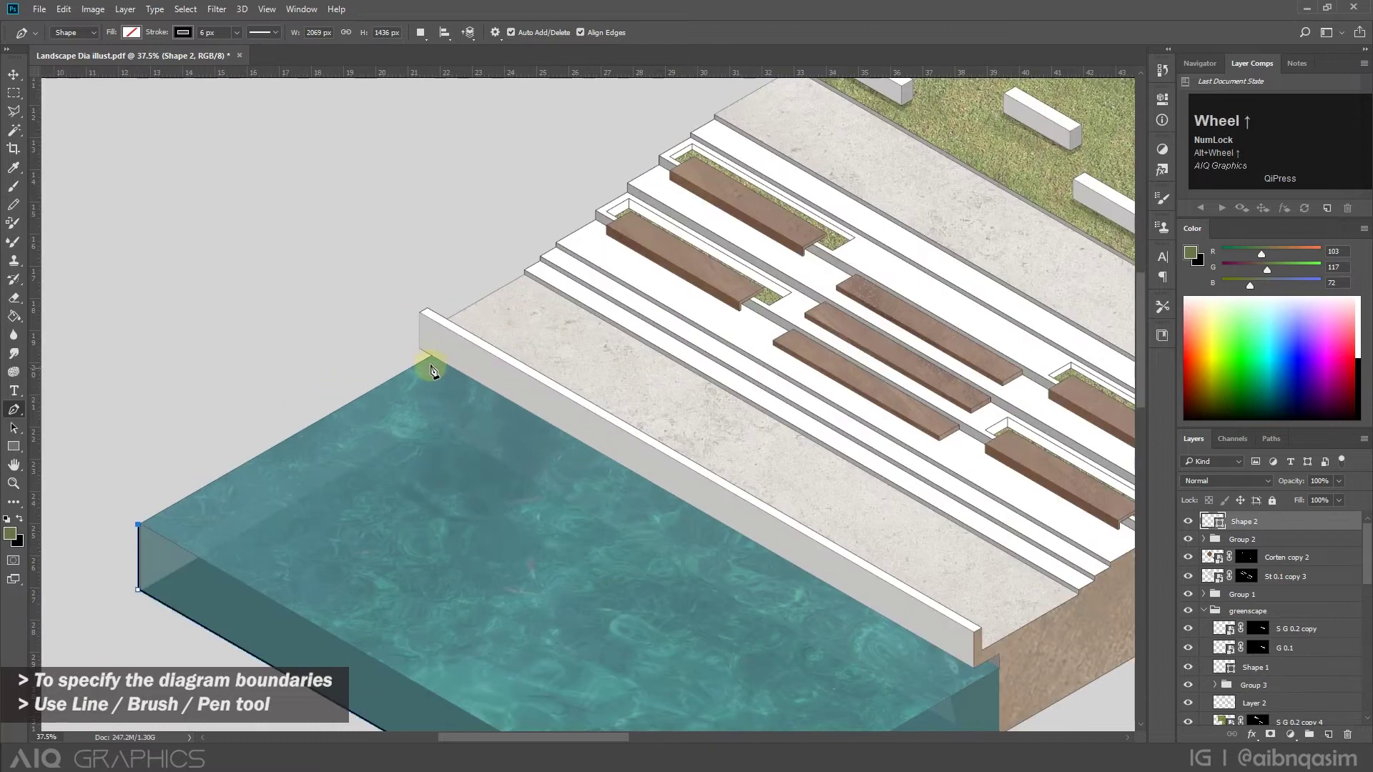
# Continue the boundary outline around the end of the left block's low wall, undoing the misplaced point beyond it.
pyautogui.click(418, 313)
pyautogui.scroll(7, 428, 308)
pyautogui.click(434, 317)
pyautogui.click(470, 340)
pyautogui.keyDown('shift'); pyautogui.click(619, 254); pyautogui.keyUp('shift')
pyautogui.scroll(9, 622, 250)
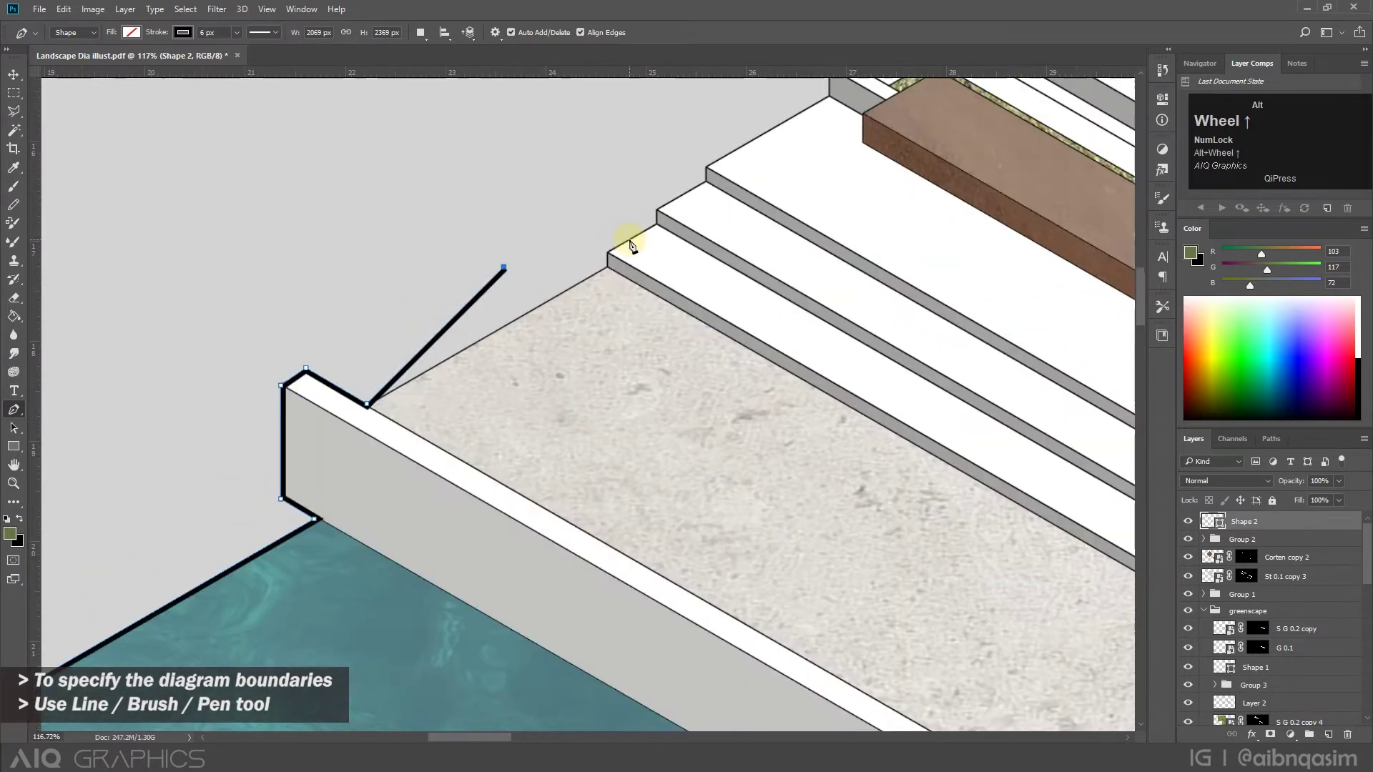
pyautogui.hotkey('ctrl', 'z')
# Continue the boundary outline past the edge of the left block's lower paving and around the first two steps.
pyautogui.click(604, 268)
pyautogui.click(604, 269)
pyautogui.keyDown('shift'); pyautogui.click(604, 250); pyautogui.keyUp('shift')
pyautogui.click(678, 207)
pyautogui.keyDown('shift'); pyautogui.click(751, 120); pyautogui.keyUp('shift')
pyautogui.scroll(-1, 761, 214)
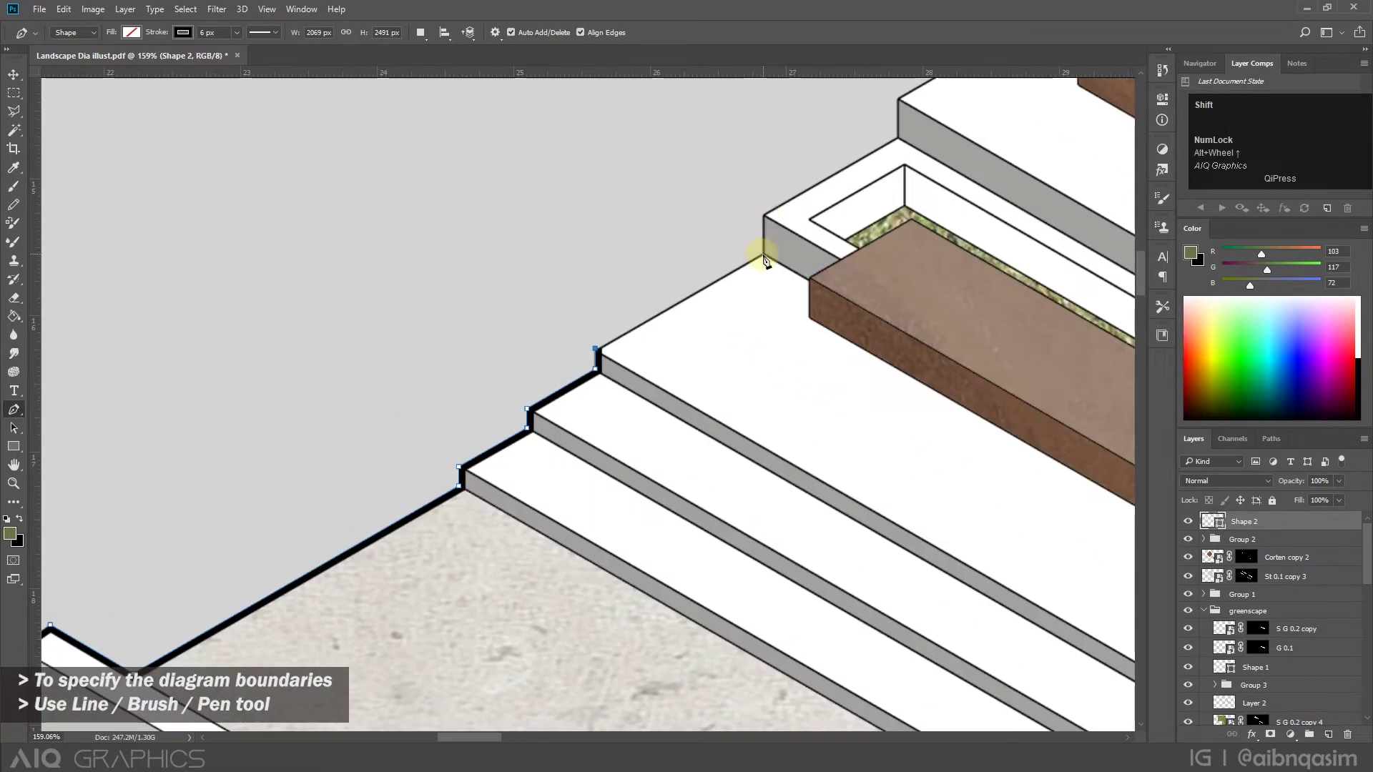
# Extend the left block's boundary outline around the planter ends and remaining steps up to the upper paved terrace.
pyautogui.click(900, 137)
pyautogui.scroll(-1, 652, 366)
pyautogui.click(791, 285)
pyautogui.keyDown('shift'); pyautogui.click(791, 247); pyautogui.keyUp('shift')
pyautogui.scroll(-1, 759, 309)
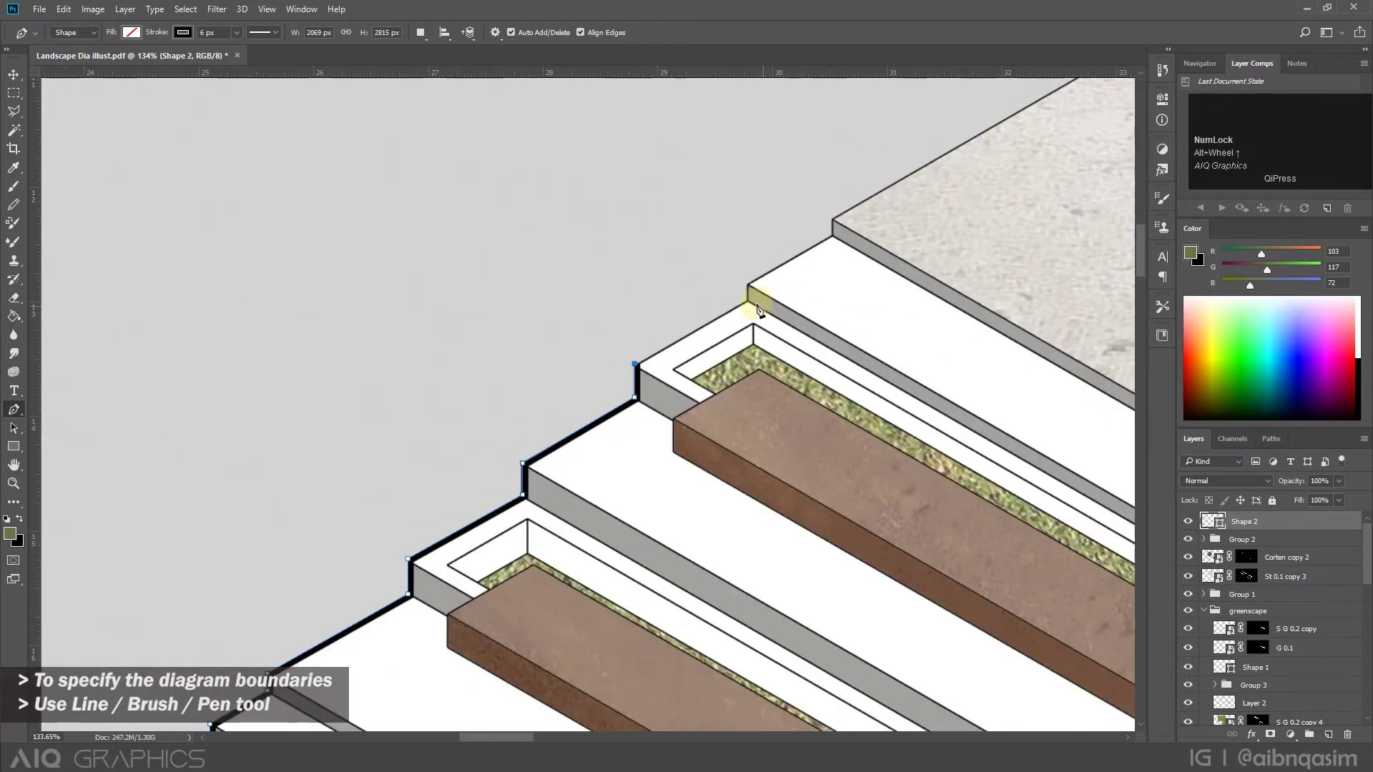
pyautogui.click(833, 236)
pyautogui.keyDown('shift'); pyautogui.click(833, 219); pyautogui.keyUp('shift')
# Carry the left block's outline along the upper paving and lawn to the road's back corner, replacing one misplaced point.
pyautogui.scroll(-3, 777, 319)
pyautogui.keyDown('shift'); pyautogui.click(726, 289); pyautogui.keyUp('shift')
pyautogui.hotkey('ctrl', 'z')
pyautogui.click(726, 289)
pyautogui.keyDown('shift'); pyautogui.click(727, 276); pyautogui.keyUp('shift')
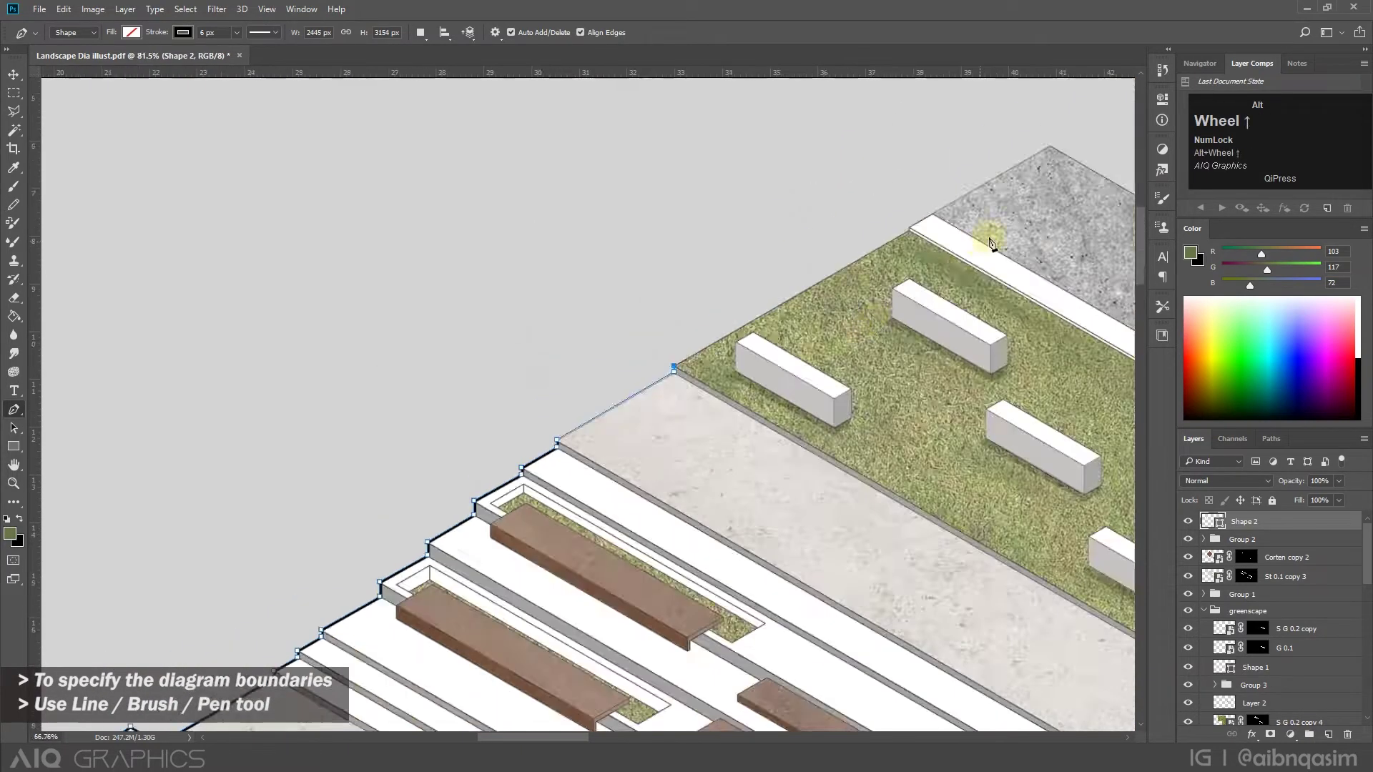
pyautogui.click(848, 229)
pyautogui.click(894, 200)
pyautogui.scroll(1, 949, 215)
pyautogui.click(1022, 116)
pyautogui.scroll(-10, 573, 289)
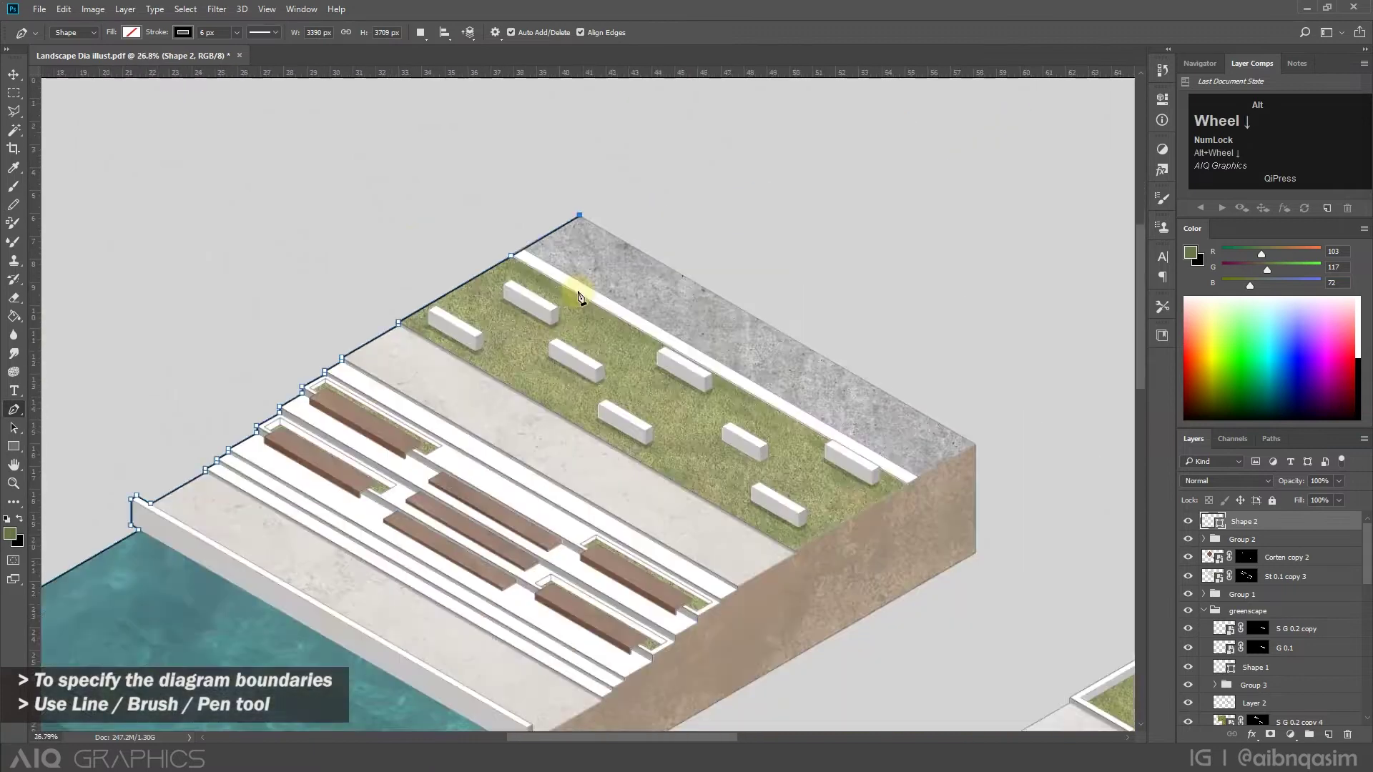
# Run the outline down the road's far edge and earth section, and close it at the base corner of the left block's water.
pyautogui.scroll(8, 936, 461)
pyautogui.click(1051, 423)
pyautogui.click(1051, 676)
pyautogui.scroll(-10, 990, 344)
pyautogui.scroll(4, 590, 665)
pyautogui.scroll(3, 594, 675)
pyautogui.click(613, 674)
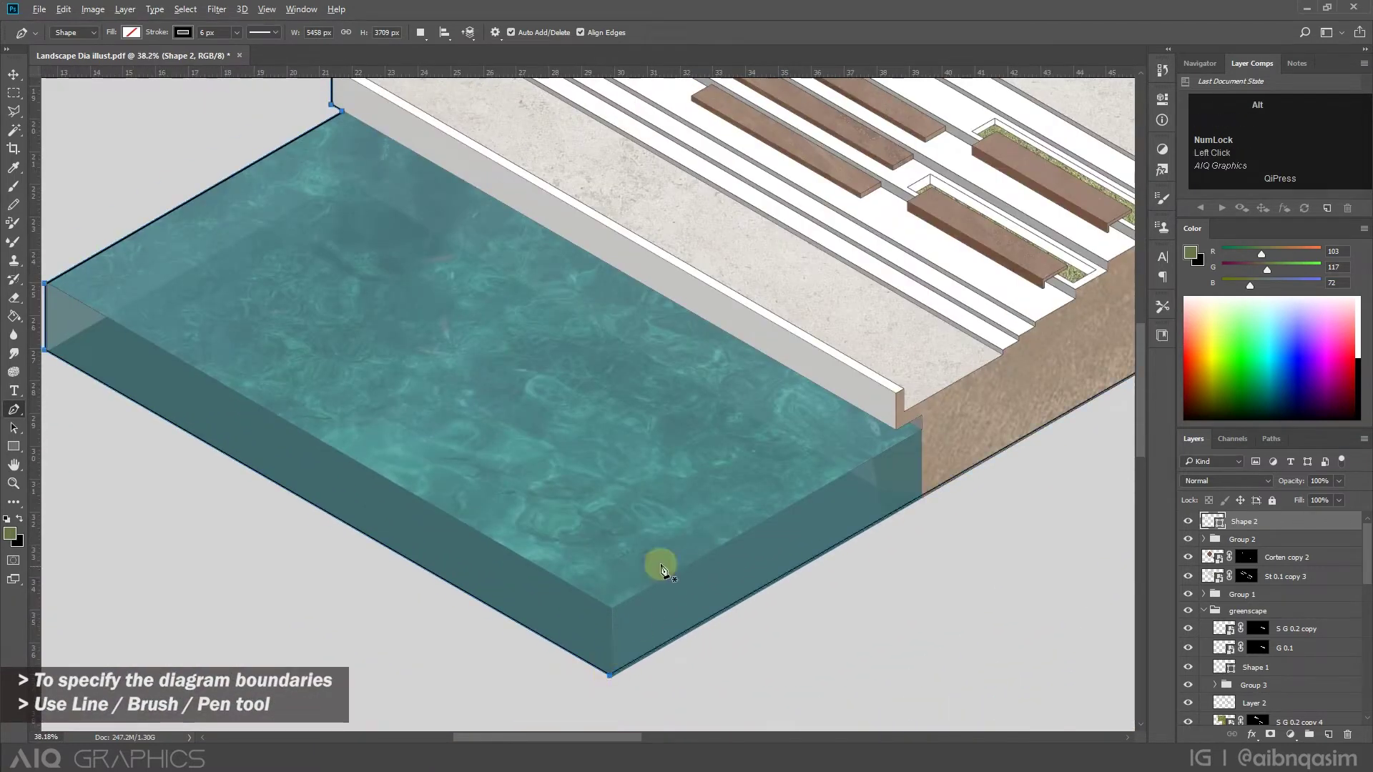
# Adjust the stroke width of the left block's boundary outline and recolour the stroke dark red.
pyautogui.scroll(-10, 670, 511)
pyautogui.scroll(6, 296, 233)
pyautogui.moveTo(237, 32); pyautogui.dragTo(166, 54)
pyautogui.click(14, 93)
pyautogui.click(13, 74)
pyautogui.scroll(-2, 644, 458)
pyautogui.scroll(2, 478, 343)
pyautogui.click(13, 409)
pyautogui.click(179, 33)
pyautogui.click(215, 202)
pyautogui.click(14, 93)
# Set the opacity of the water texture layer wT copy to 55%.
pyautogui.scroll(-6, 286, 214)
pyautogui.scroll(3, 578, 326)
pyautogui.click(14, 111)
pyautogui.scroll(7, 336, 357)
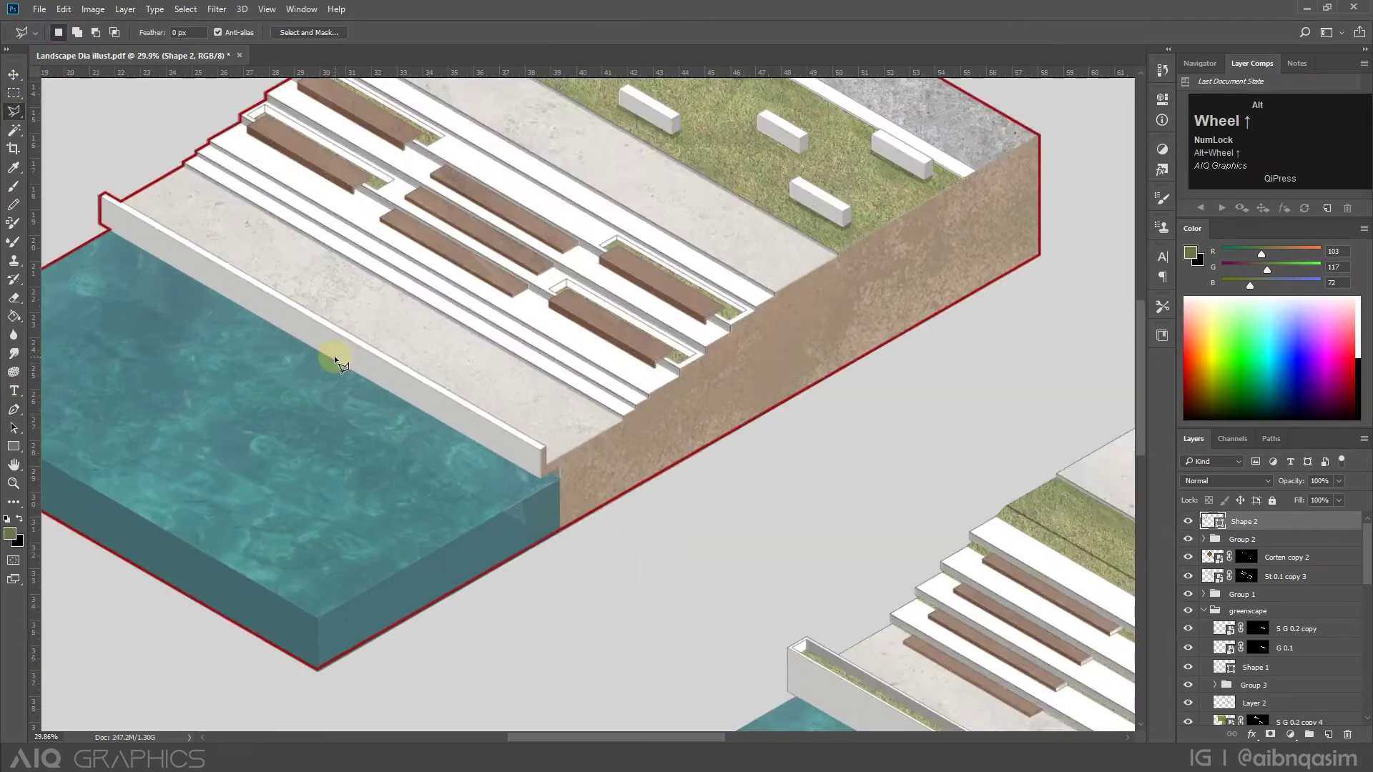
pyautogui.scroll(-8, 565, 343)
pyautogui.click(13, 74)
pyautogui.click(328, 380)
pyautogui.click(1339, 481)
pyautogui.moveTo(1321, 498); pyautogui.dragTo(1333, 500)
pyautogui.scroll(1, 65, 164)
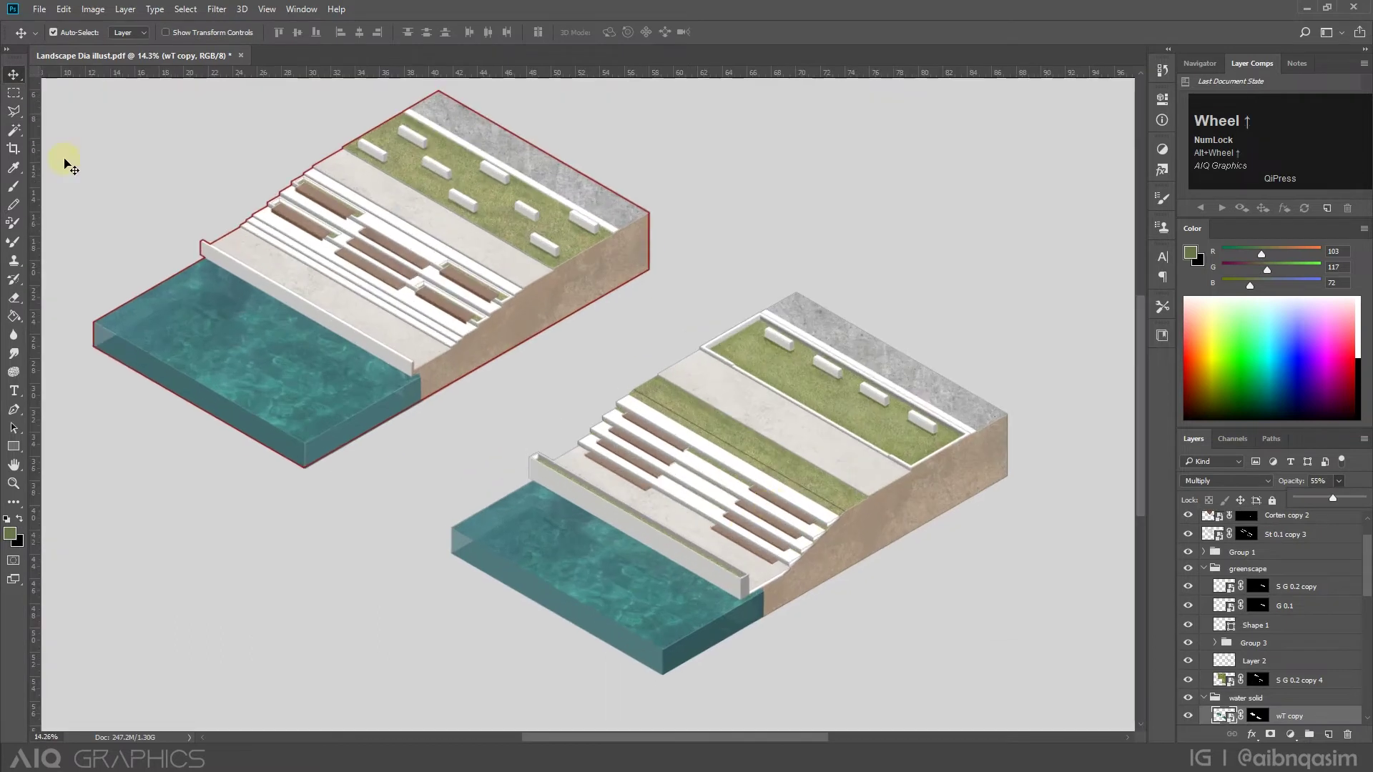
# Start a no-fill, 6 px black Pen outline on a new layer around the right block's water base, earth section and road corner.
pyautogui.click(14, 410)
pyautogui.scroll(3, 147, 395)
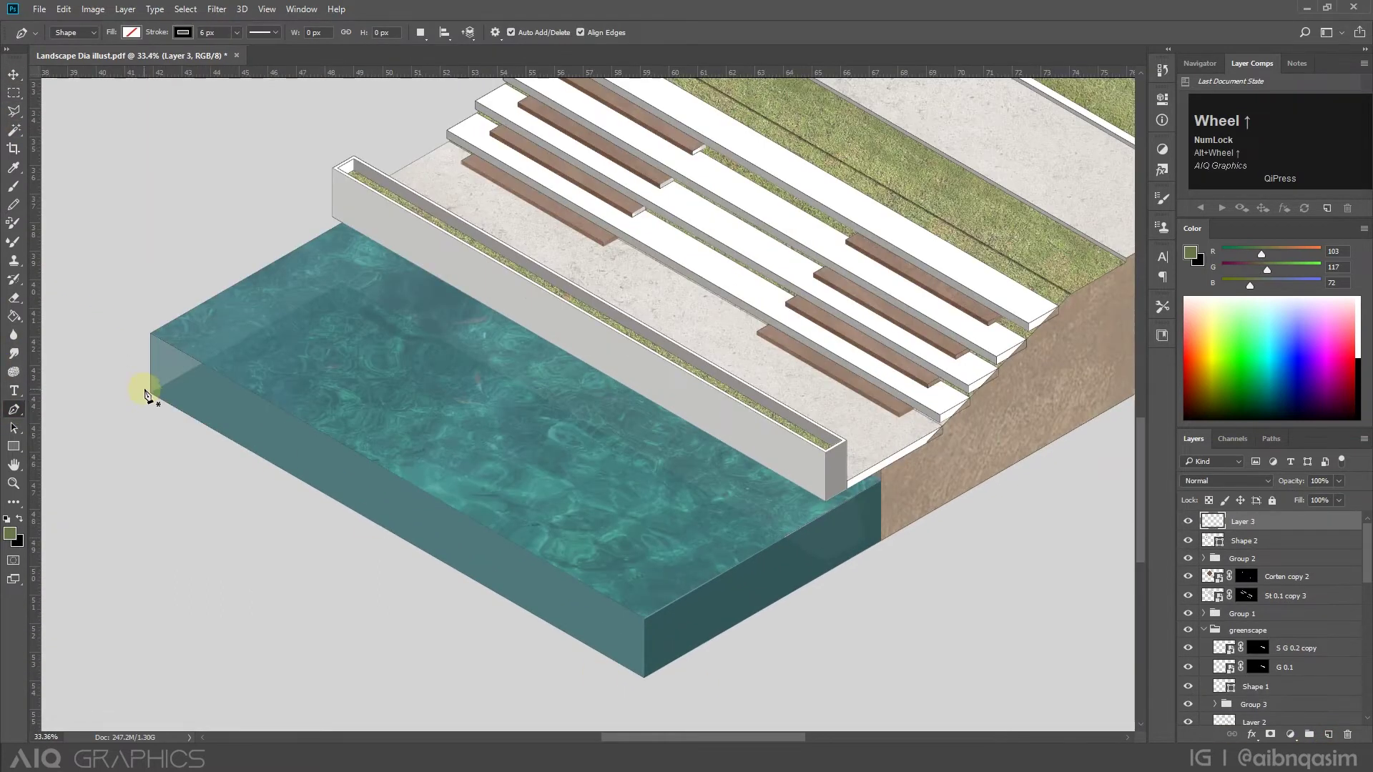
pyautogui.scroll(-4, 644, 678)
pyautogui.scroll(4, 863, 428)
pyautogui.scroll(5, 497, 129)
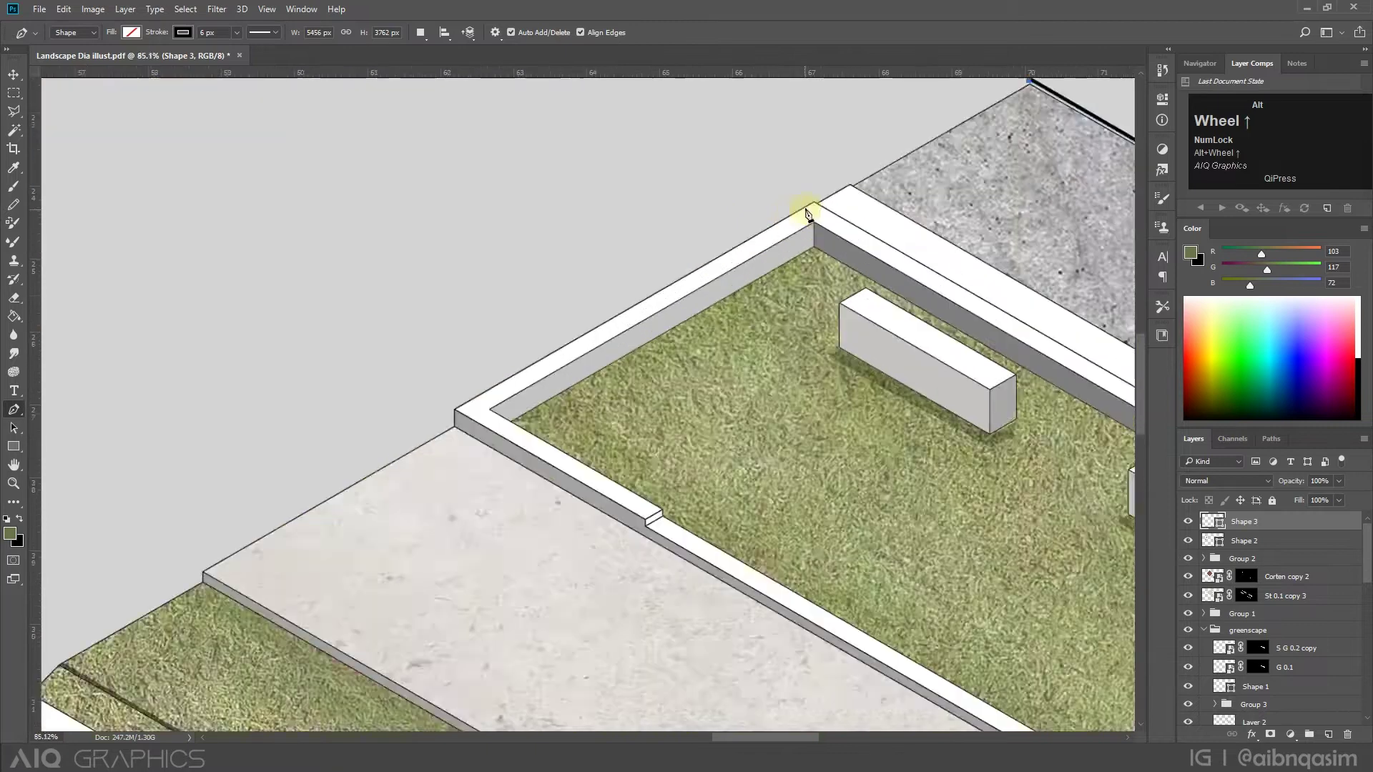
# Continue the right block's boundary outline along the upper lawn's kerb and the paved terrace's edge.
pyautogui.click(822, 200)
pyautogui.scroll(3, 500, 401)
pyautogui.click(389, 439)
pyautogui.click(389, 464)
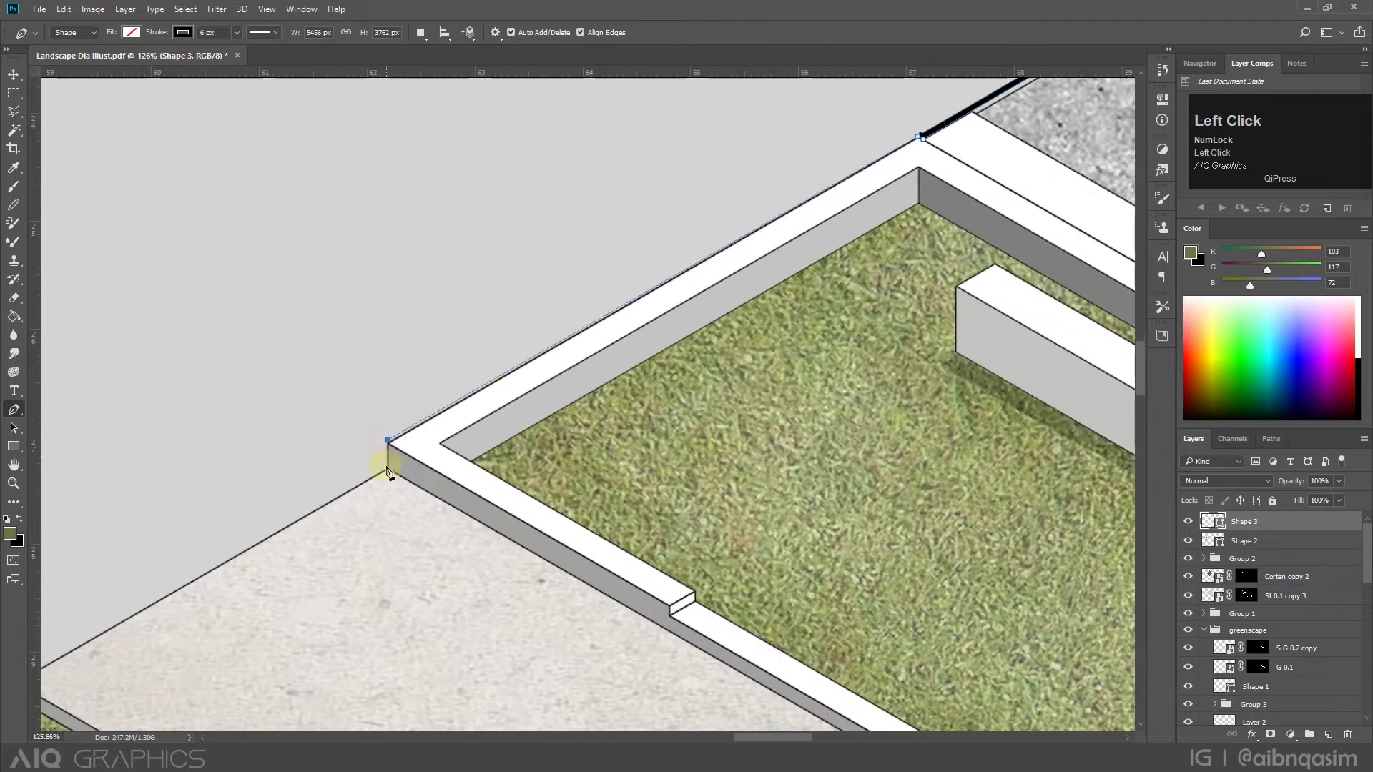
pyautogui.scroll(-4, 389, 465)
pyautogui.scroll(5, 675, 393)
pyautogui.click(781, 273)
pyautogui.keyDown('shift'); pyautogui.click(782, 293); pyautogui.keyUp('shift')
# Extend the right block's outline along the lower grass strip and around the end of the top step.
pyautogui.click(605, 363)
pyautogui.click(556, 417)
pyautogui.scroll(5, 502, 449)
pyautogui.click(534, 435)
pyautogui.keyDown('shift'); pyautogui.click(534, 494); pyautogui.keyUp('shift')
pyautogui.click(554, 509)
# Trace the right block's outline around the ends of the three remaining steps.
pyautogui.click(518, 547)
pyautogui.click(459, 576)
pyautogui.keyDown('shift'); pyautogui.click(459, 637); pyautogui.keyUp('shift')
pyautogui.click(479, 649)
pyautogui.scroll(-2, 481, 650)
pyautogui.click(547, 527)
pyautogui.keyDown('shift'); pyautogui.click(547, 577); pyautogui.keyUp('shift')
pyautogui.click(564, 589)
pyautogui.scroll(-2, 561, 591)
pyautogui.scroll(2, 555, 597)
pyautogui.click(589, 548)
pyautogui.keyDown('shift'); pyautogui.click(589, 611); pyautogui.keyUp('shift')
pyautogui.click(612, 627)
pyautogui.scroll(-3, 612, 627)
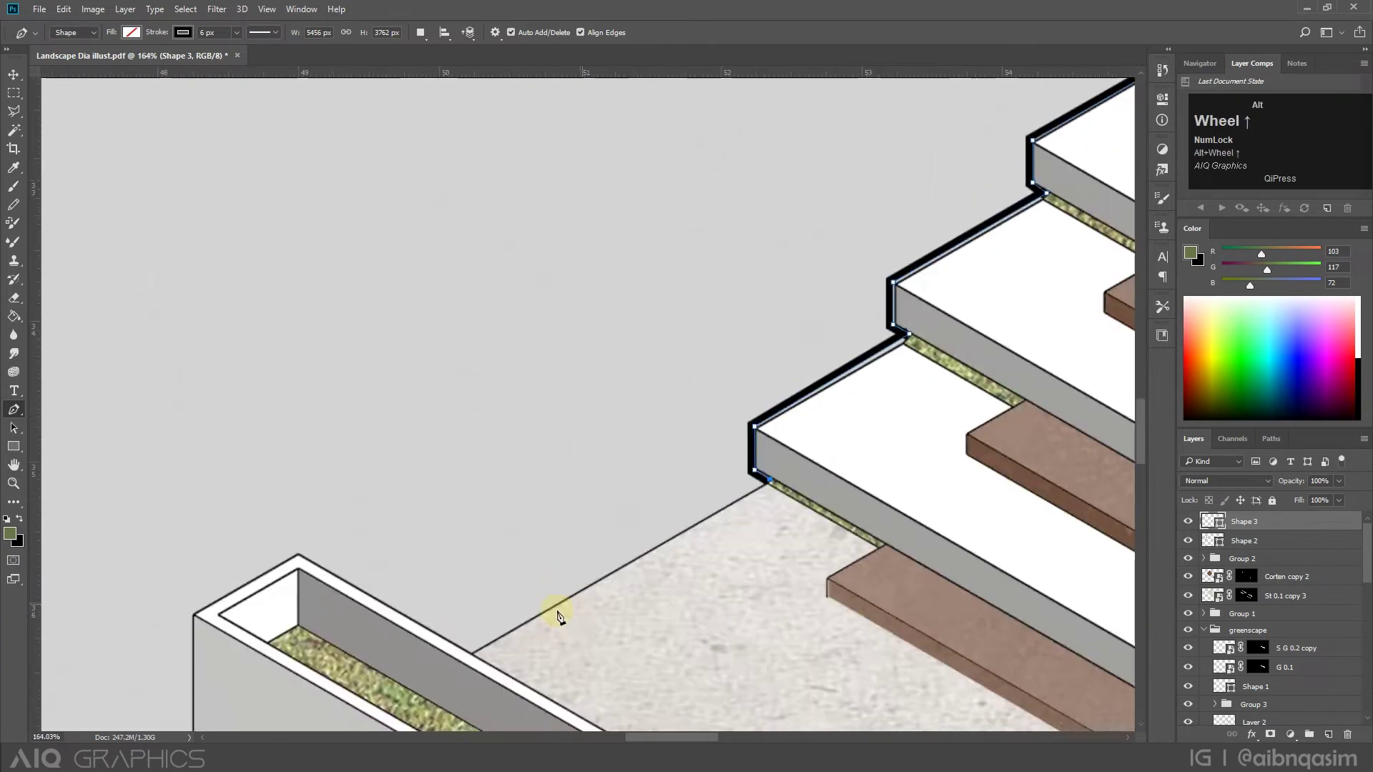
# Continue the outline along the lower paving and around the end of the right block's low planter wall.
pyautogui.click(471, 651)
pyautogui.click(458, 514)
pyautogui.scroll(-3, 457, 513)
pyautogui.click(609, 475)
pyautogui.scroll(3, 611, 608)
pyautogui.click(612, 609)
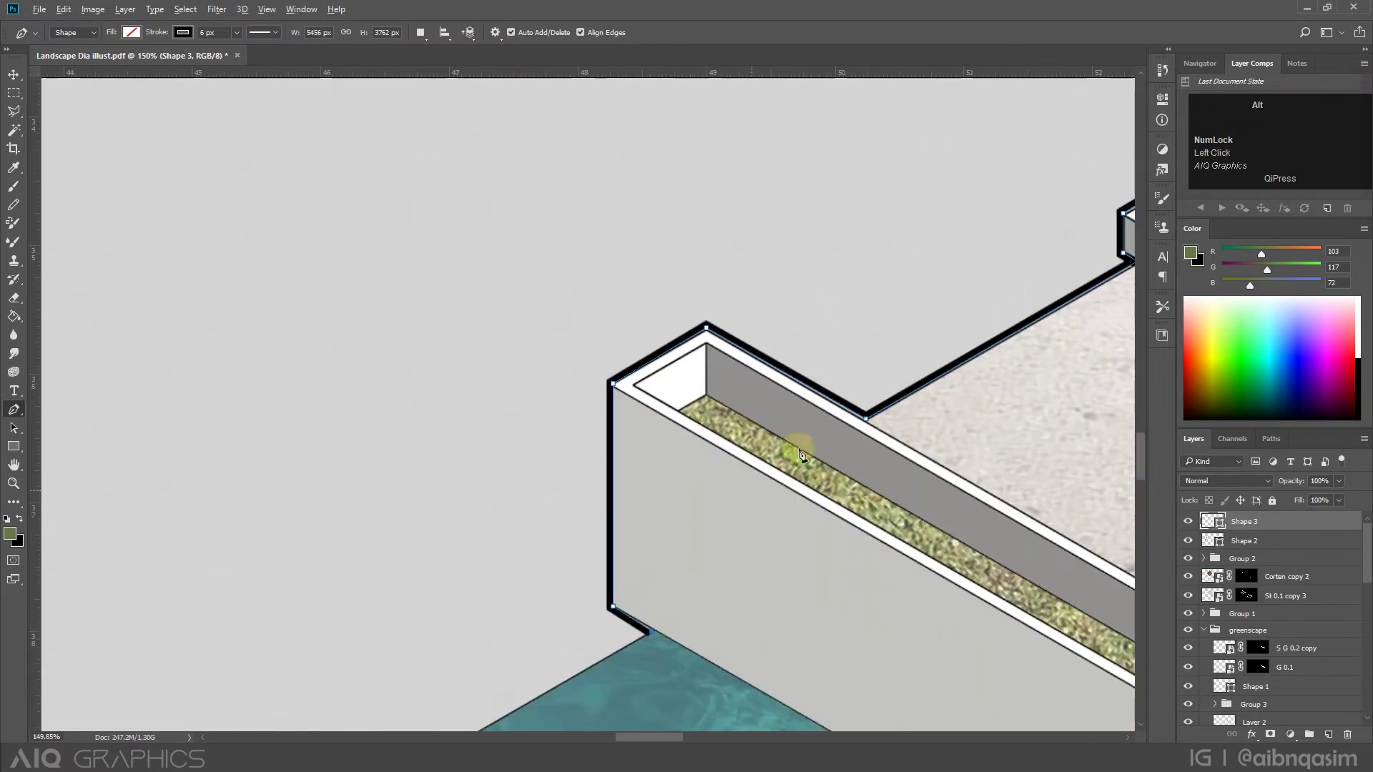
# Close the right block's outline at the water and set its stroke to 12 px dark red.
pyautogui.scroll(-5, 600, 545)
pyautogui.scroll(3, 715, 429)
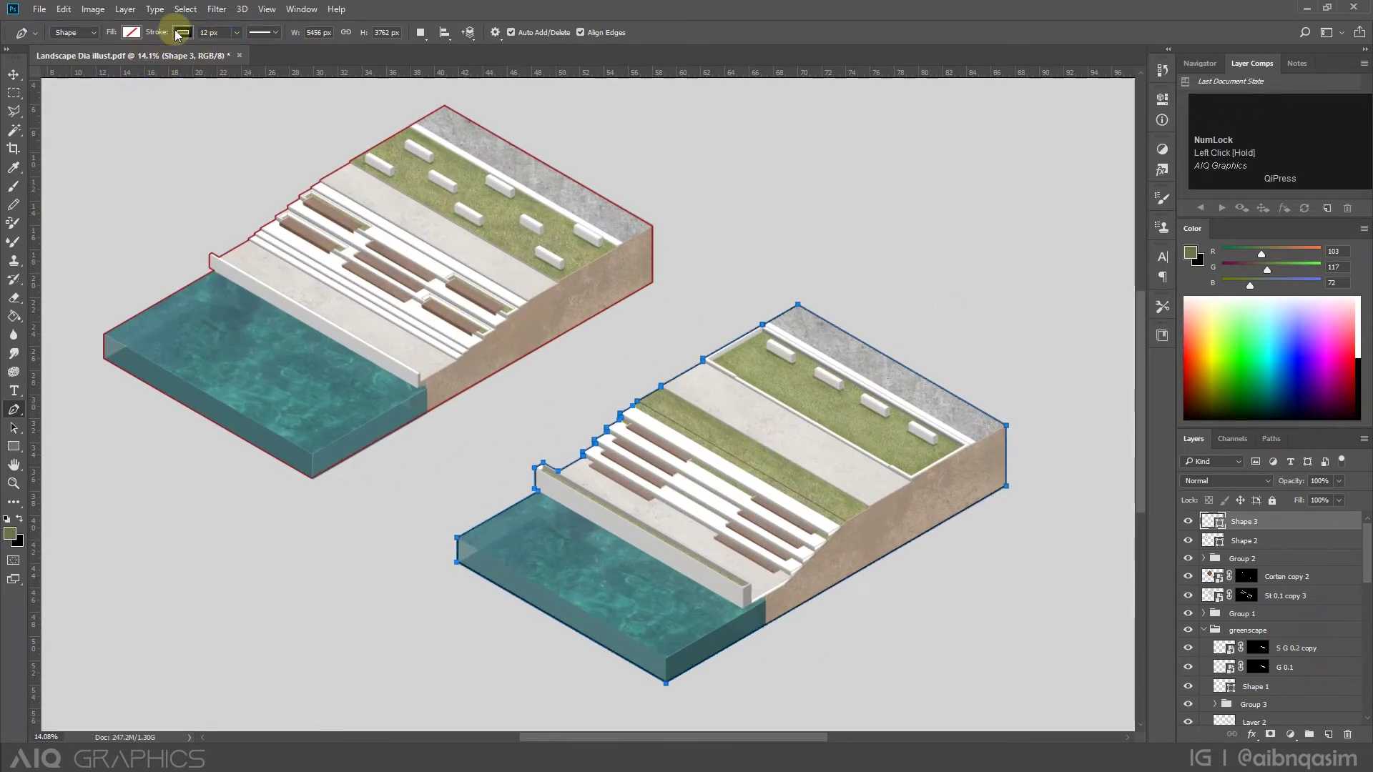
pyautogui.click(131, 32)
pyautogui.click(14, 74)
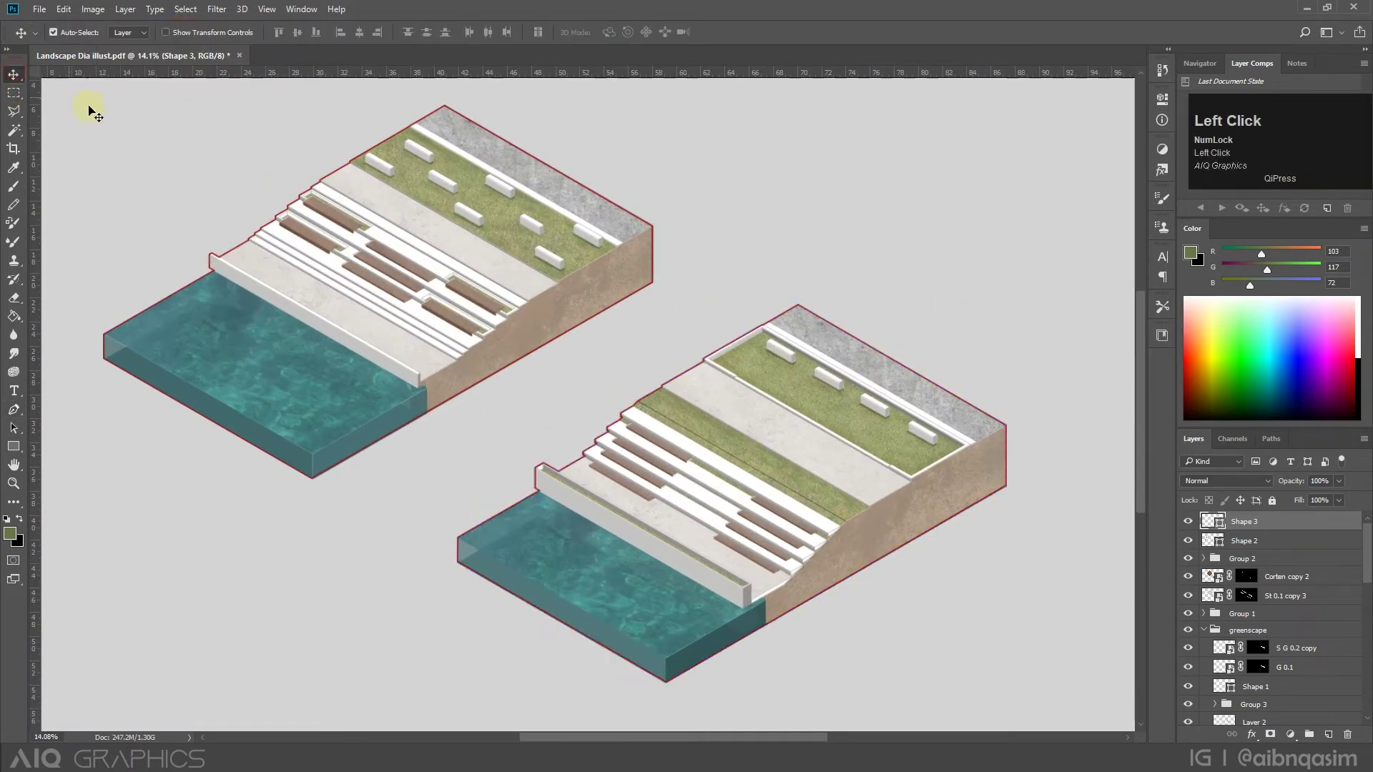
pyautogui.scroll(2, 581, 274)
pyautogui.scroll(5, 497, 303)
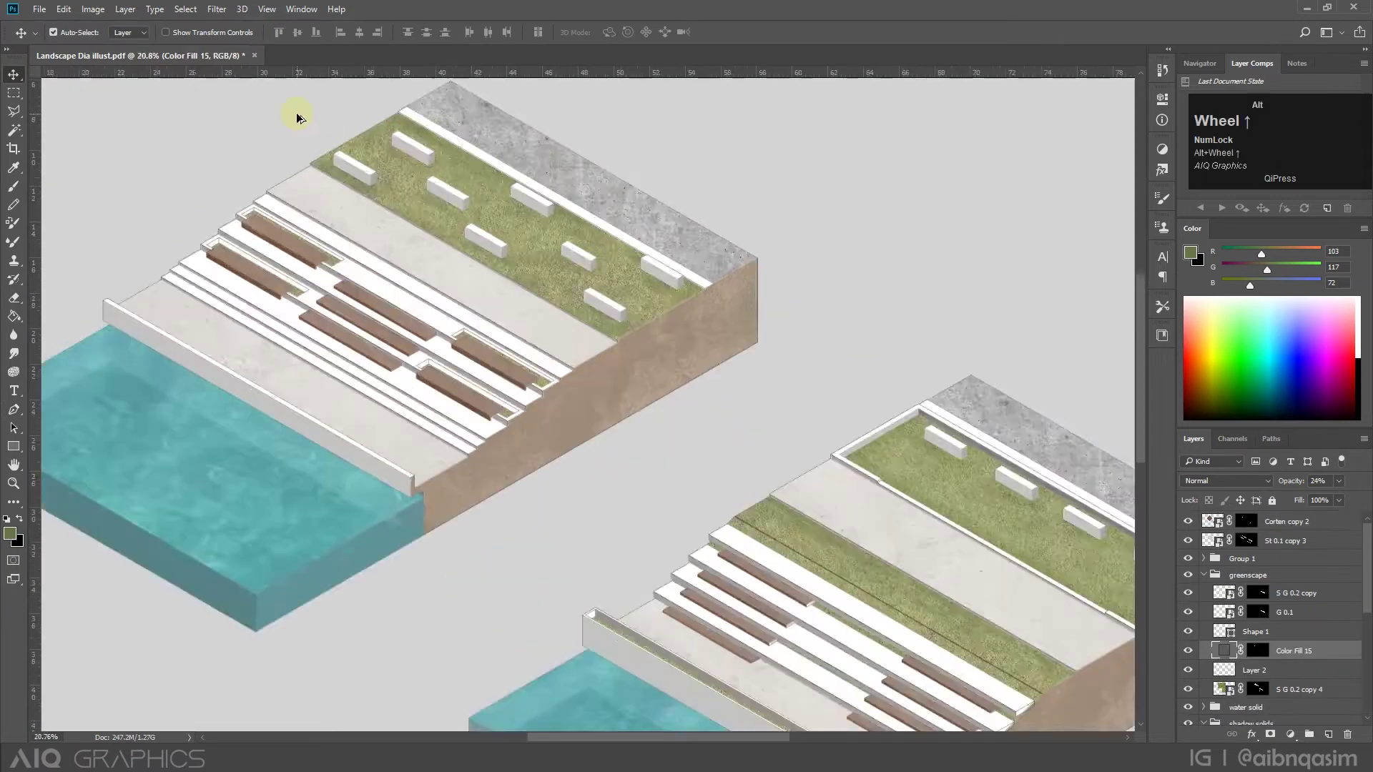
# Place the T 0.5 tree image, scale it down at the back of the right block's lawn and move its layer above Outline.
pyautogui.moveTo(239, 201); pyautogui.dragTo(898, 731)
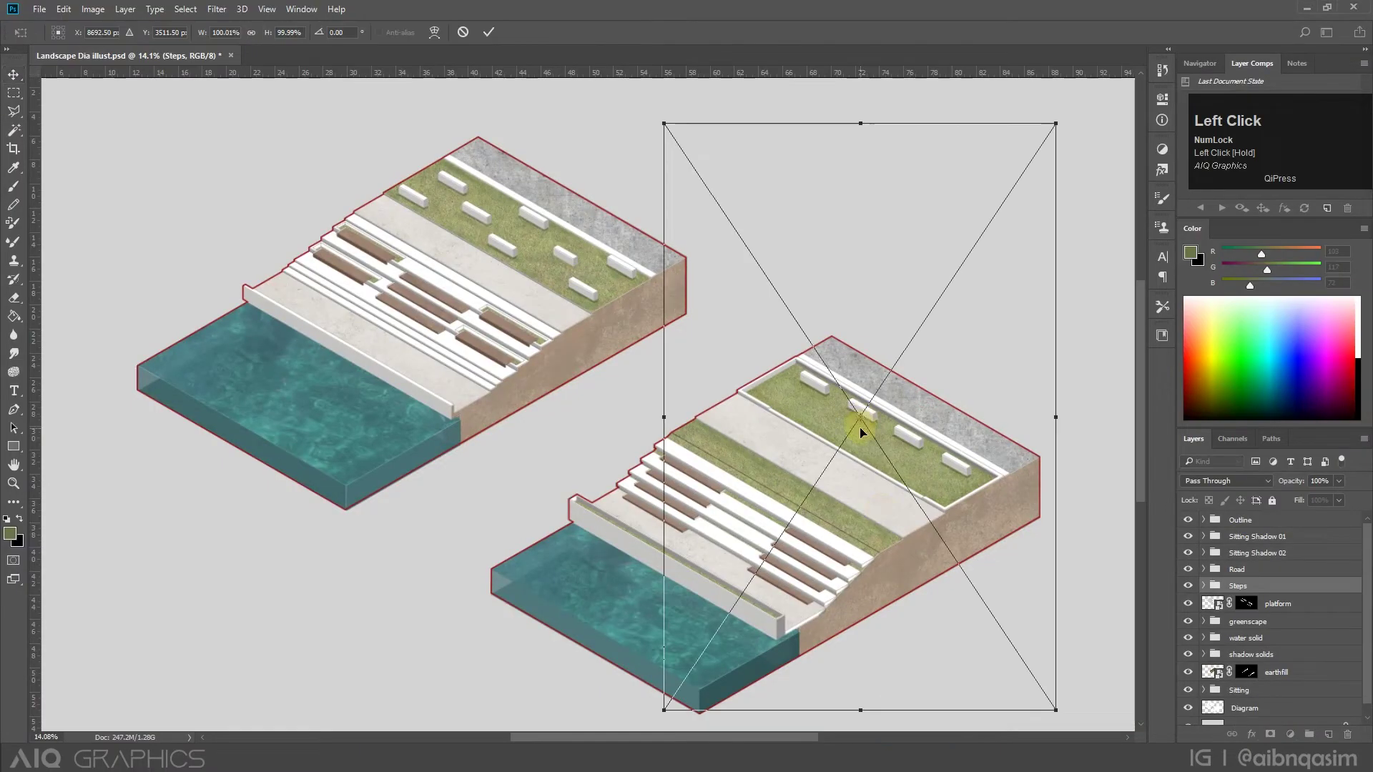
pyautogui.moveTo(925, 392); pyautogui.dragTo(824, 334)
pyautogui.moveTo(788, 351); pyautogui.dragTo(832, 312)
pyautogui.press('Return')
pyautogui.moveTo(1274, 588); pyautogui.dragTo(1277, 515)
pyautogui.scroll(3, 851, 369)
pyautogui.scroll(-3, 808, 472)
pyautogui.scroll(1, 858, 427)
# Copy the tree to both ends of the right block's upper lawn and shrink the copy at the outer edge.
pyautogui.moveTo(781, 369); pyautogui.dragTo(950, 474)
pyautogui.moveTo(947, 470); pyautogui.dragTo(707, 378)
pyautogui.hotkey('ctrl', 't')
pyautogui.moveTo(757, 328); pyautogui.dragTo(748, 345)
pyautogui.moveTo(702, 395); pyautogui.dragTo(699, 395)
pyautogui.moveTo(762, 378); pyautogui.dragTo(759, 373)
# Add two more resized tree copies along the benches of the right block's upper lawn.
pyautogui.moveTo(887, 467); pyautogui.dragTo(842, 432)
pyautogui.hotkey('ctrl', 't')
pyautogui.moveTo(889, 370); pyautogui.dragTo(884, 381)
pyautogui.click(488, 34)
pyautogui.moveTo(942, 475)
pyautogui.mouseDown()
pyautogui.moveTo(945, 463)
pyautogui.moveTo(945, 492)
pyautogui.mouseUp()
pyautogui.hotkey('ctrl', 'shift', 't')
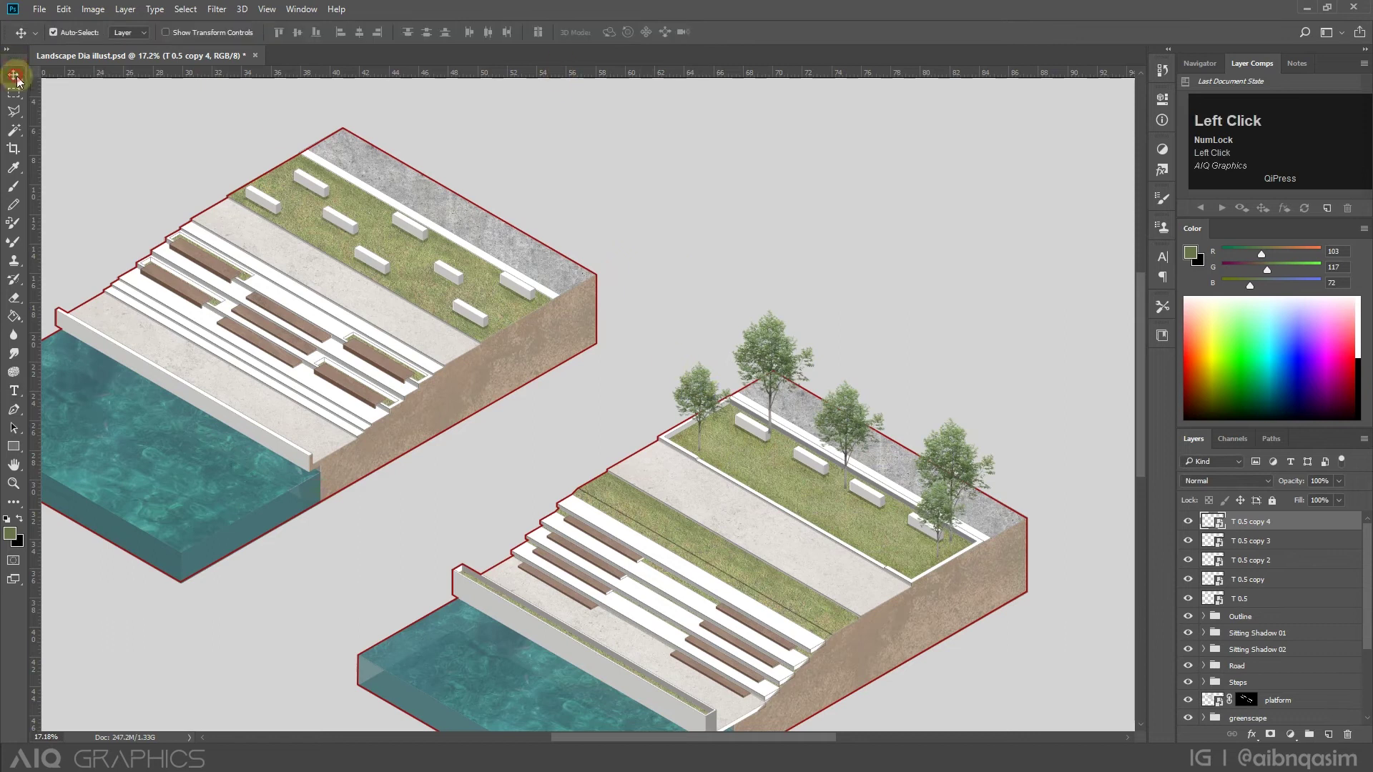
# Copy trees from the right block onto the left block's lawn and road edge, resizing the one at the back corner.
pyautogui.moveTo(969, 512); pyautogui.dragTo(561, 298)
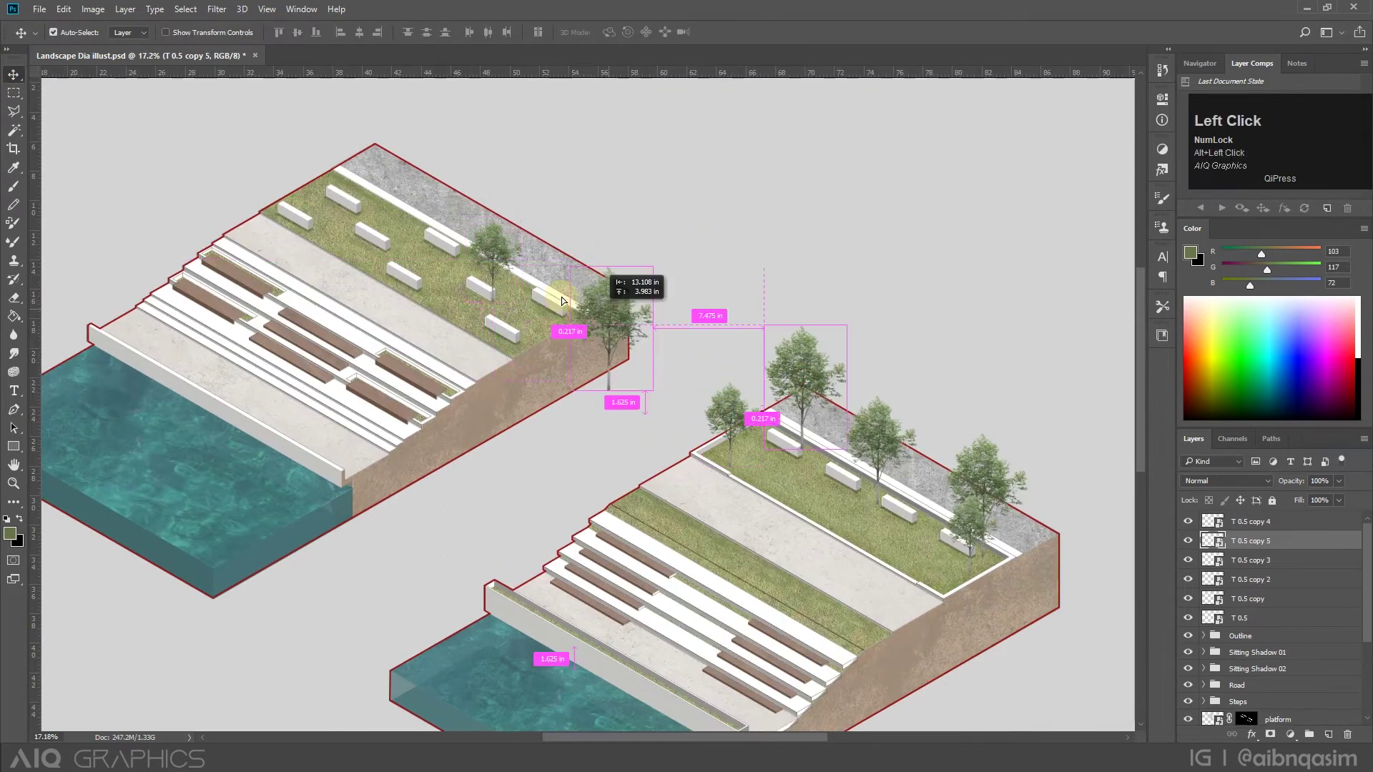
pyautogui.moveTo(562, 251); pyautogui.dragTo(562, 252)
pyautogui.moveTo(935, 461); pyautogui.dragTo(368, 129)
pyautogui.hotkey('ctrl', 't')
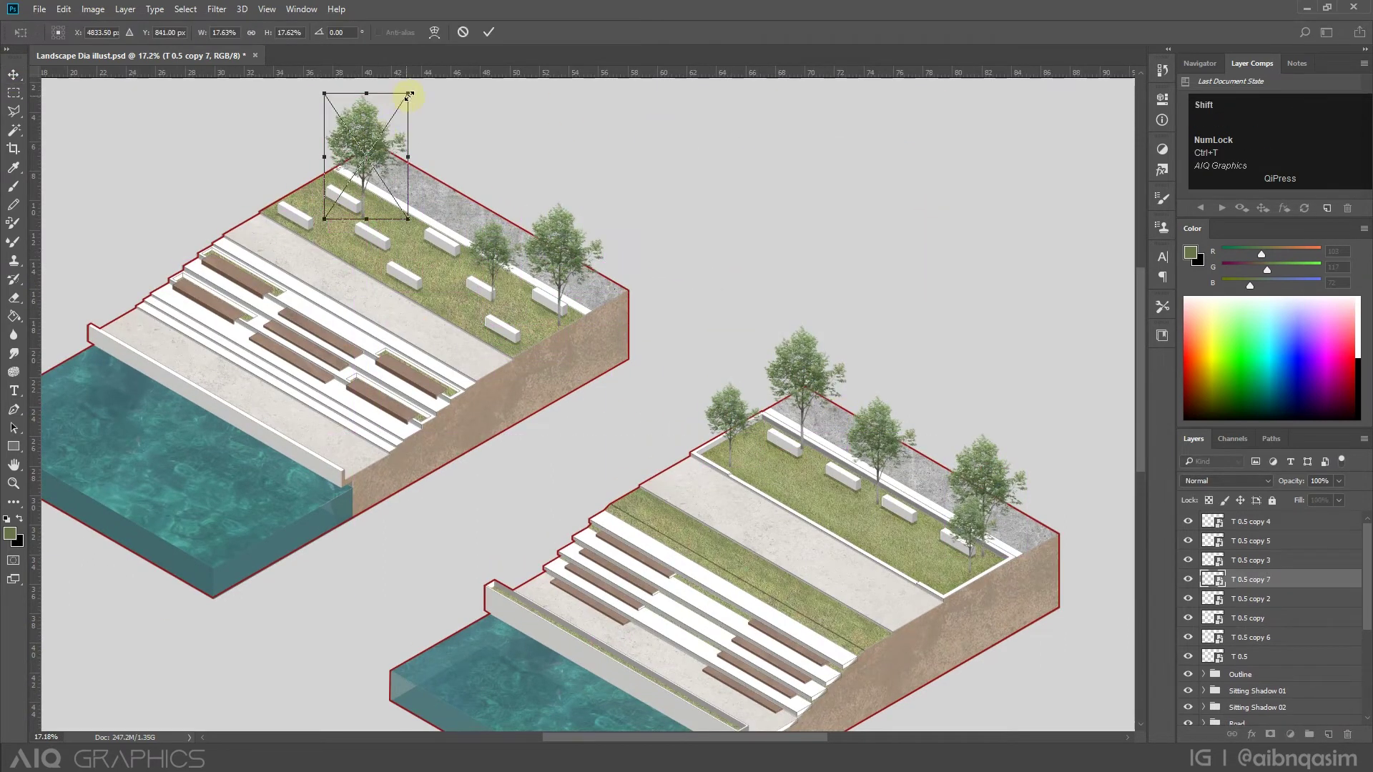
pyautogui.moveTo(579, 349); pyautogui.dragTo(521, 291)
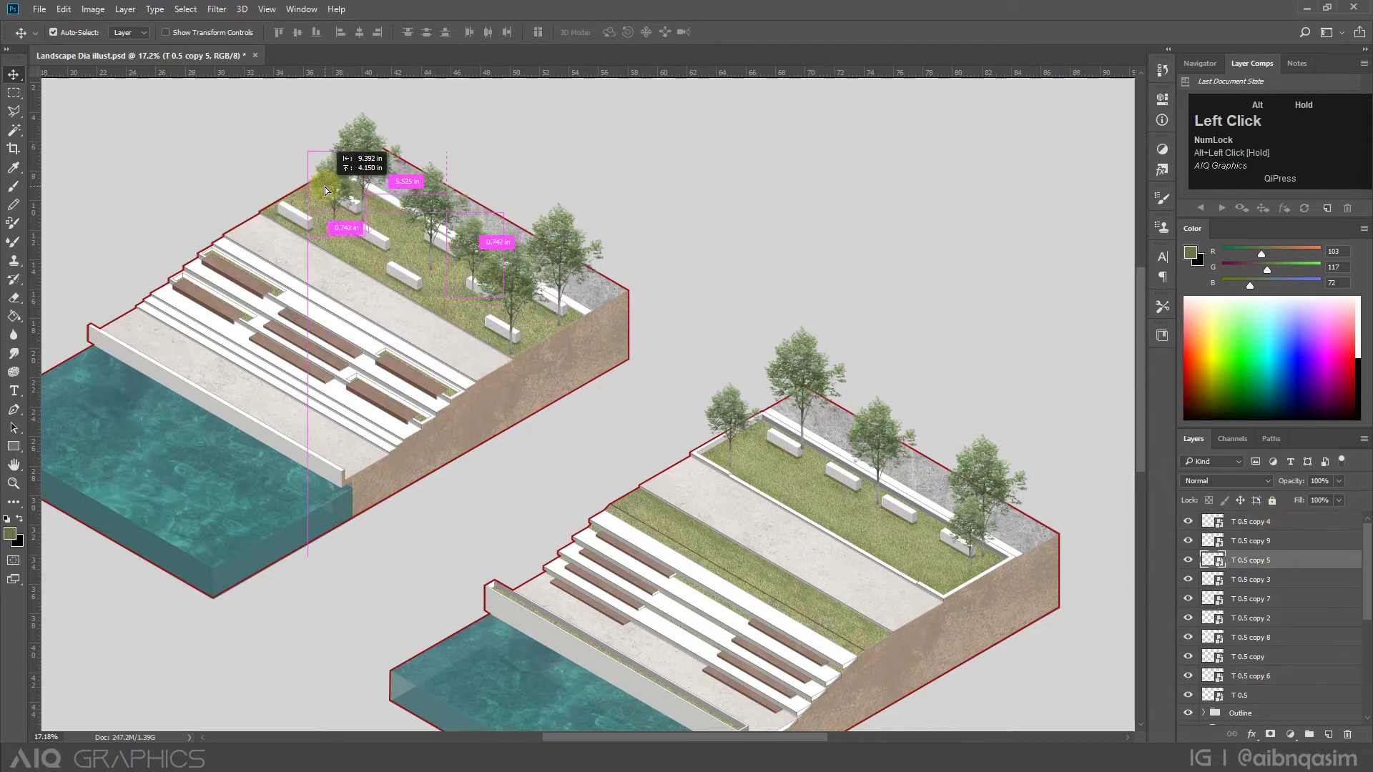
# Arrange the trees at the back of the left block's lawn and undo the last small-tree move.
pyautogui.moveTo(423, 208); pyautogui.dragTo(413, 188)
pyautogui.scroll(-2, 436, 288)
pyautogui.scroll(2, 465, 282)
pyautogui.moveTo(454, 242); pyautogui.dragTo(371, 220)
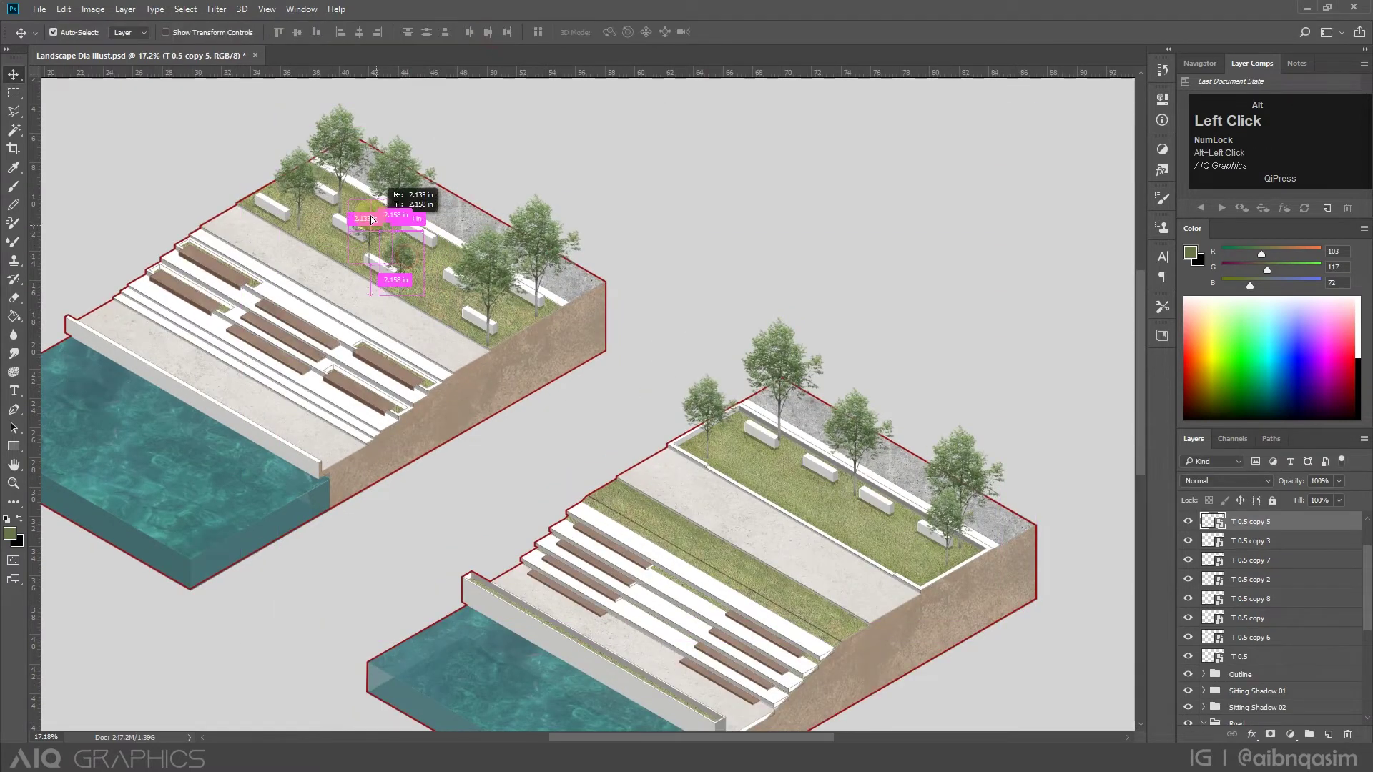
pyautogui.hotkey('ctrl', 'z')
pyautogui.scroll(-2, 511, 295)
pyautogui.scroll(1, 506, 286)
# Place further tree copies among the left block's benches, deleting the surplus trees.
pyautogui.moveTo(513, 281); pyautogui.dragTo(503, 260)
pyautogui.scroll(-1, 493, 261)
pyautogui.moveTo(354, 210); pyautogui.dragTo(435, 269)
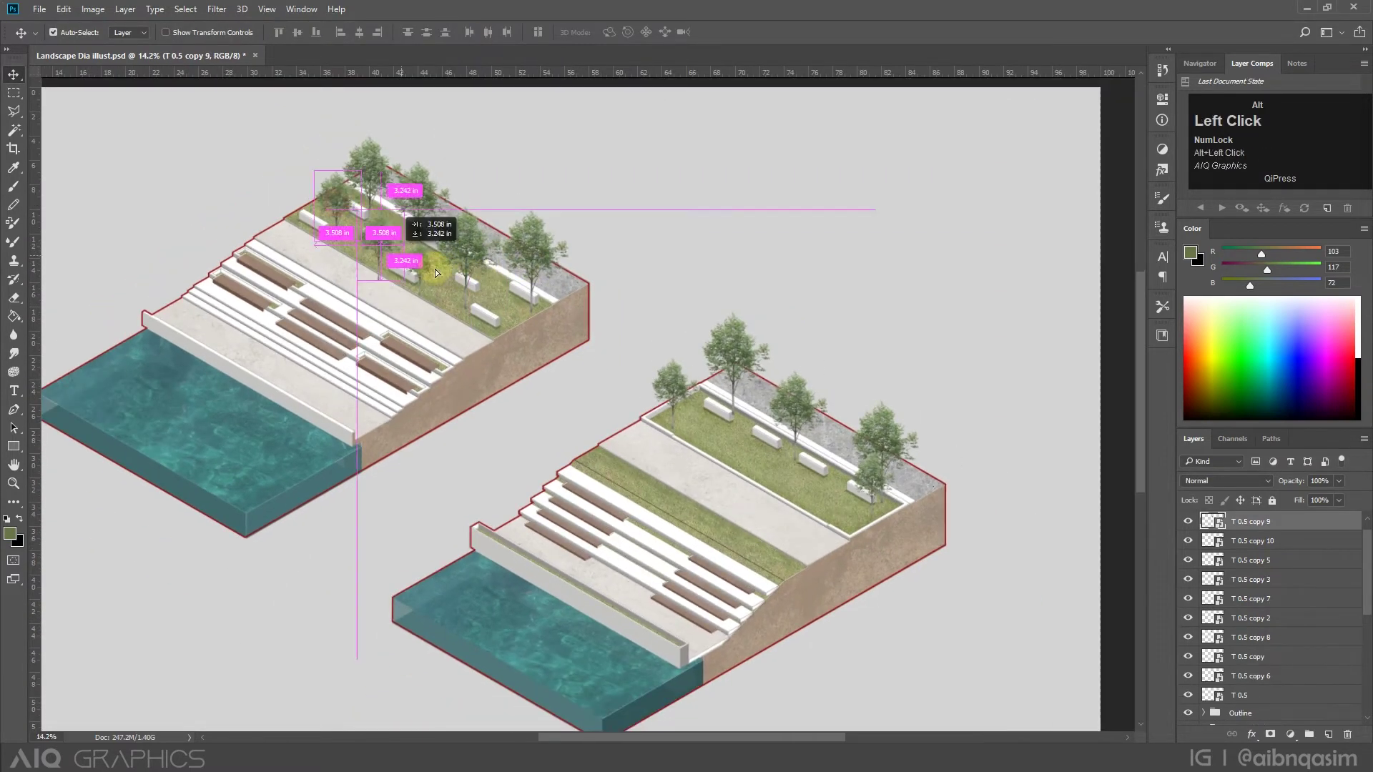
pyautogui.scroll(-1, 413, 276)
pyautogui.click(413, 206)
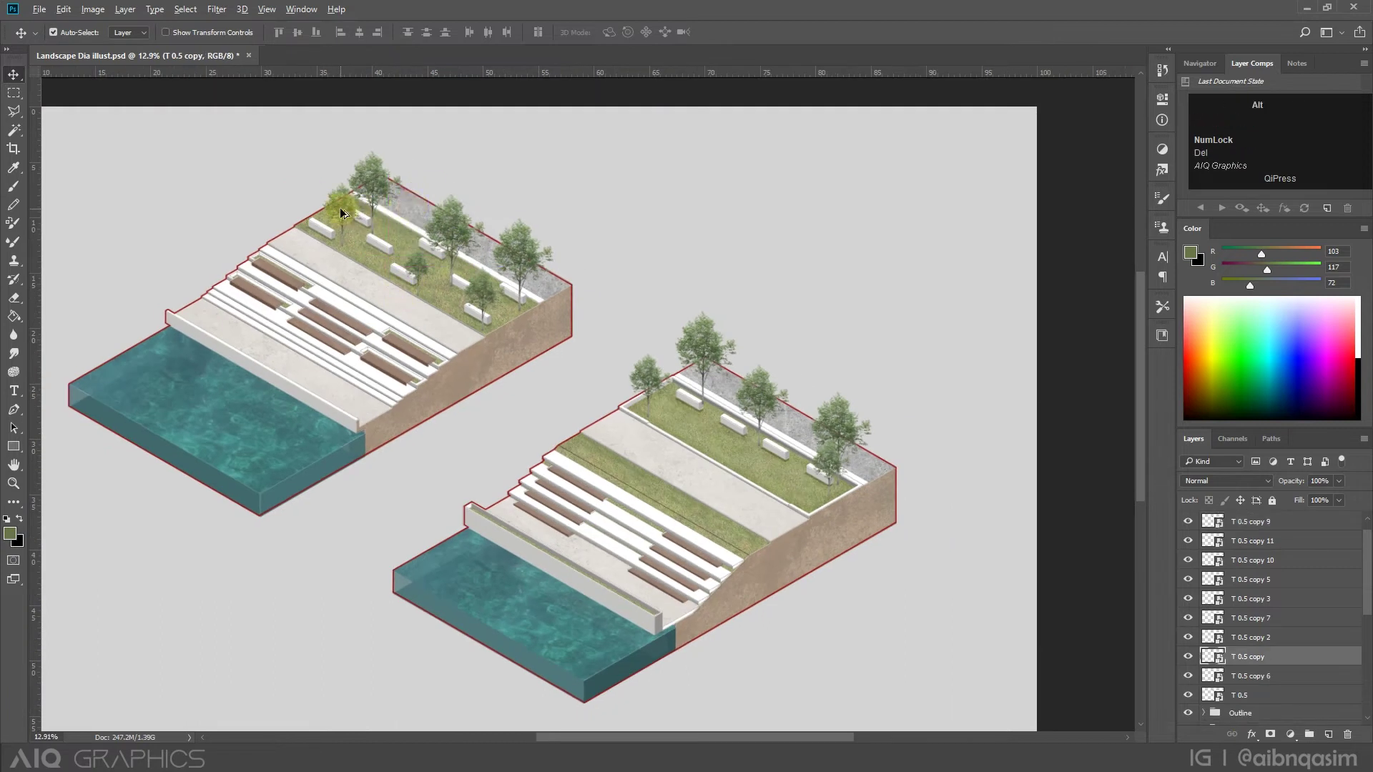
pyautogui.scroll(-1, 436, 286)
pyautogui.scroll(1, 501, 235)
pyautogui.click(534, 193)
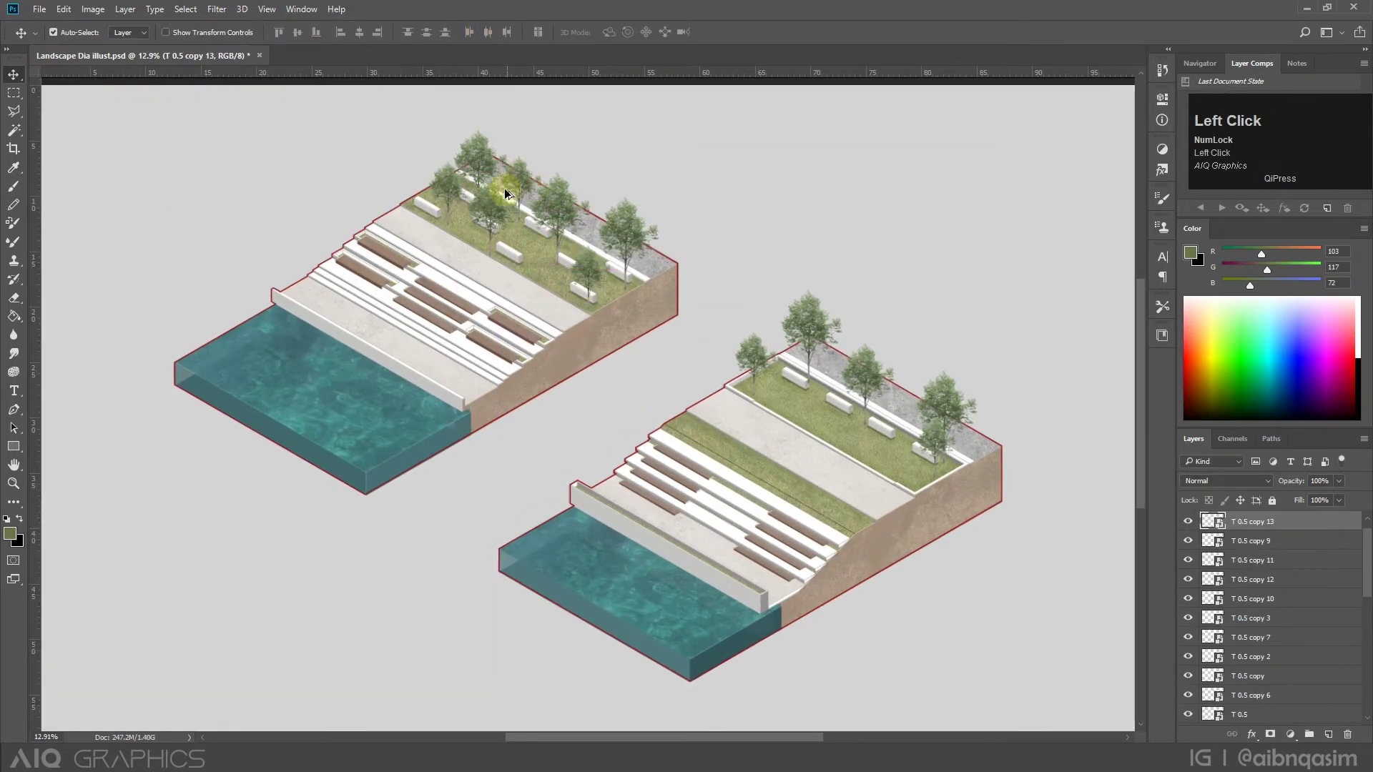
# Group all the tree layers and name the group Trees.
pyautogui.scroll(2, 508, 215)
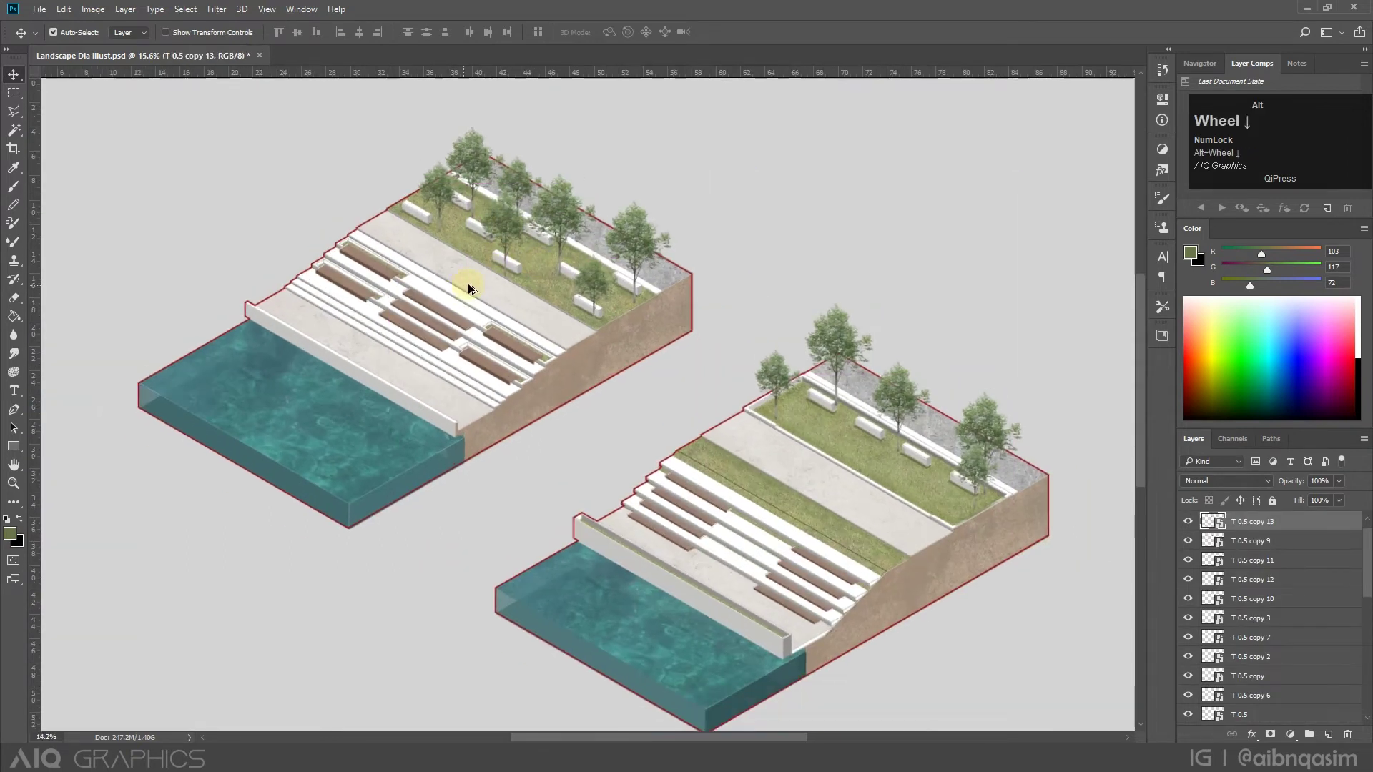
pyautogui.scroll(1, 636, 279)
pyautogui.hotkey('ctrl', 'g')
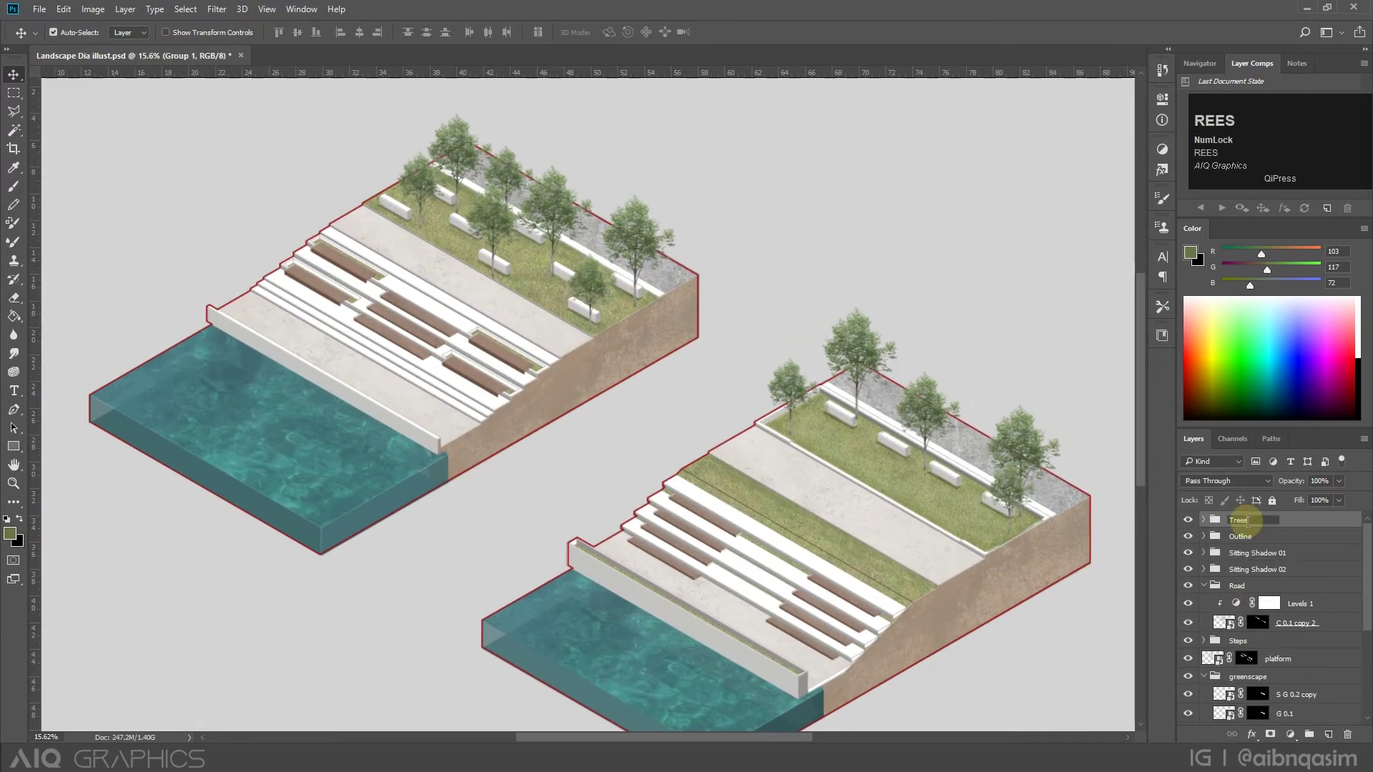
# Move the Sitting Shadow 01 and Sitting Shadow 02 groups above Trees and check the Trees group by toggling its visibility.
pyautogui.click(1271, 560)
pyautogui.keyDown('shift'); pyautogui.click(1275, 571); pyautogui.keyUp('shift')
pyautogui.moveTo(1274, 571); pyautogui.dragTo(1284, 512)
pyautogui.click(1265, 555)
pyautogui.click(1187, 552)
pyautogui.click(1188, 553)
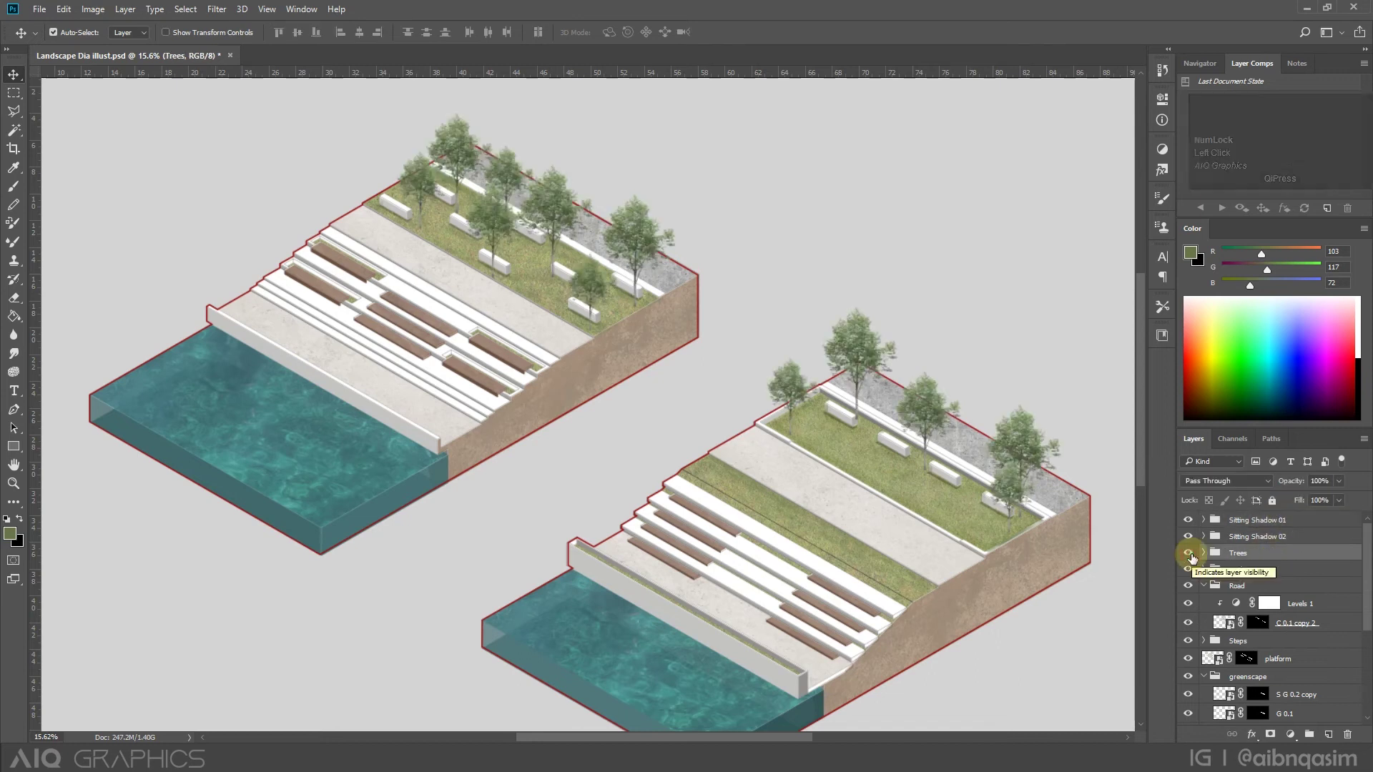
# Shift the small tree at the outer edge of the left block's lawn slightly outward and collapse the Trees group.
pyautogui.moveTo(420, 187); pyautogui.dragTo(413, 187)
pyautogui.scroll(-2, 455, 240)
pyautogui.click(1204, 552)
pyautogui.scroll(1, 577, 297)
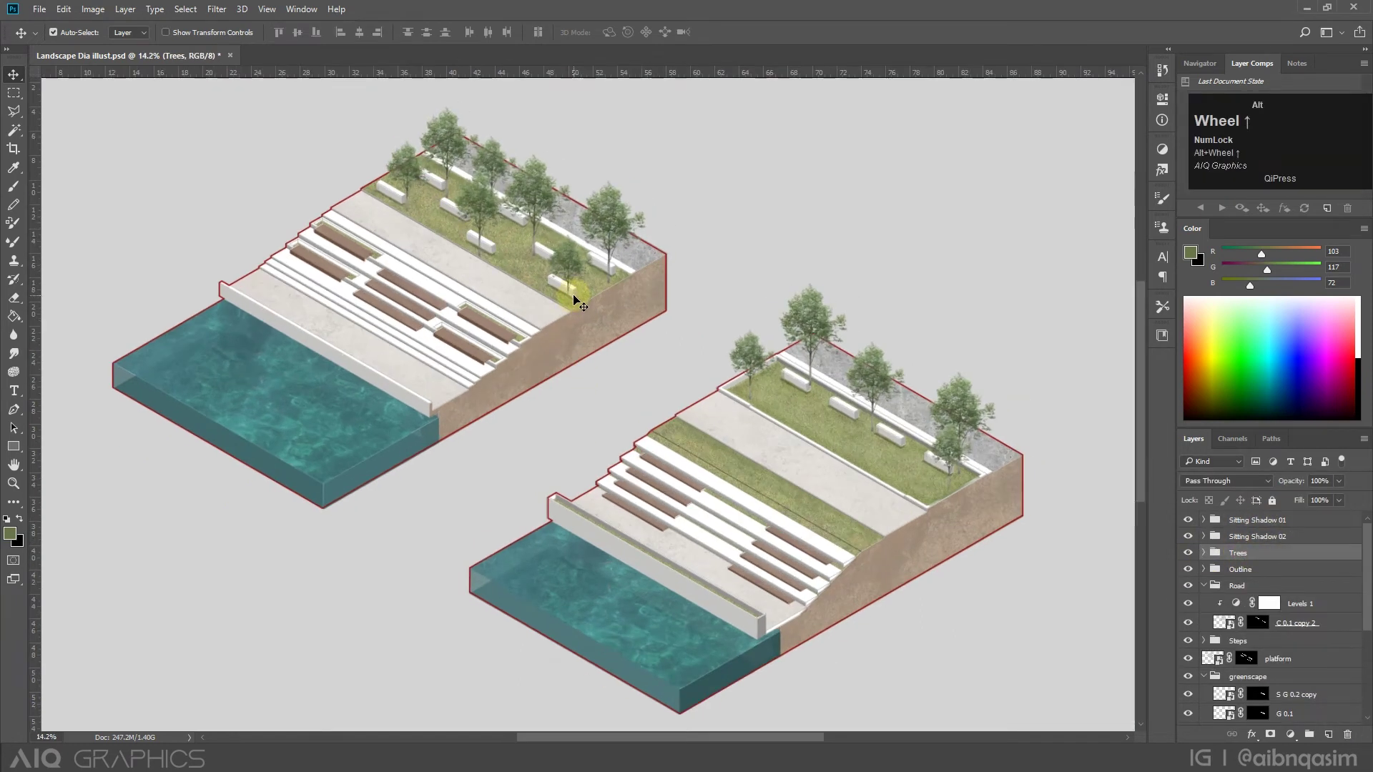
# Place the bsh grass image into the document, scaled down and positioned over the left block's stepped seating.
pyautogui.click(438, 758)
pyautogui.click(490, 679)
pyautogui.moveTo(1020, 112); pyautogui.dragTo(838, 433)
pyautogui.scroll(9, 837, 490)
pyautogui.moveTo(958, 207); pyautogui.dragTo(764, 342)
pyautogui.moveTo(705, 423); pyautogui.dragTo(461, 454)
pyautogui.scroll(-6, 461, 454)
pyautogui.scroll(4, 613, 420)
pyautogui.moveTo(954, 645); pyautogui.dragTo(328, 239)
pyautogui.press('Return')
# Skew the grass clump to follow the slope of the planter behind the left block's lower wooden bench.
pyautogui.scroll(8, 188, 141)
pyautogui.hotkey('ctrl', 't')
pyautogui.moveTo(569, 251); pyautogui.dragTo(517, 341)
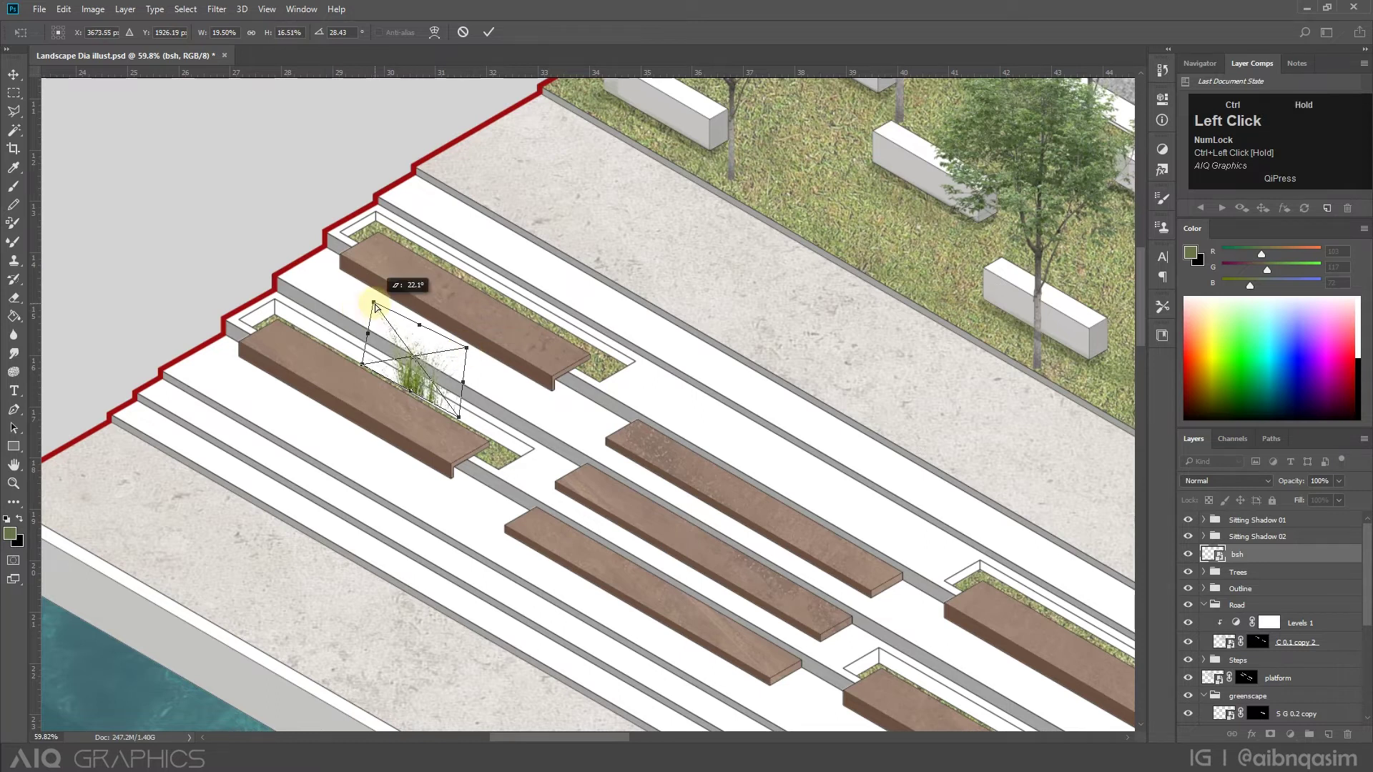
pyautogui.click(485, 34)
# Duplicate the grass clump repeatedly along the planter behind the lower bench until it is filled end to end.
pyautogui.scroll(2, 86, 247)
pyautogui.moveTo(488, 399); pyautogui.dragTo(368, 363)
pyautogui.scroll(3, 470, 404)
pyautogui.scroll(5, 279, 309)
pyautogui.scroll(-6, 371, 366)
pyautogui.scroll(4, 490, 449)
pyautogui.moveTo(492, 434); pyautogui.dragTo(671, 542)
pyautogui.scroll(-5, 671, 542)
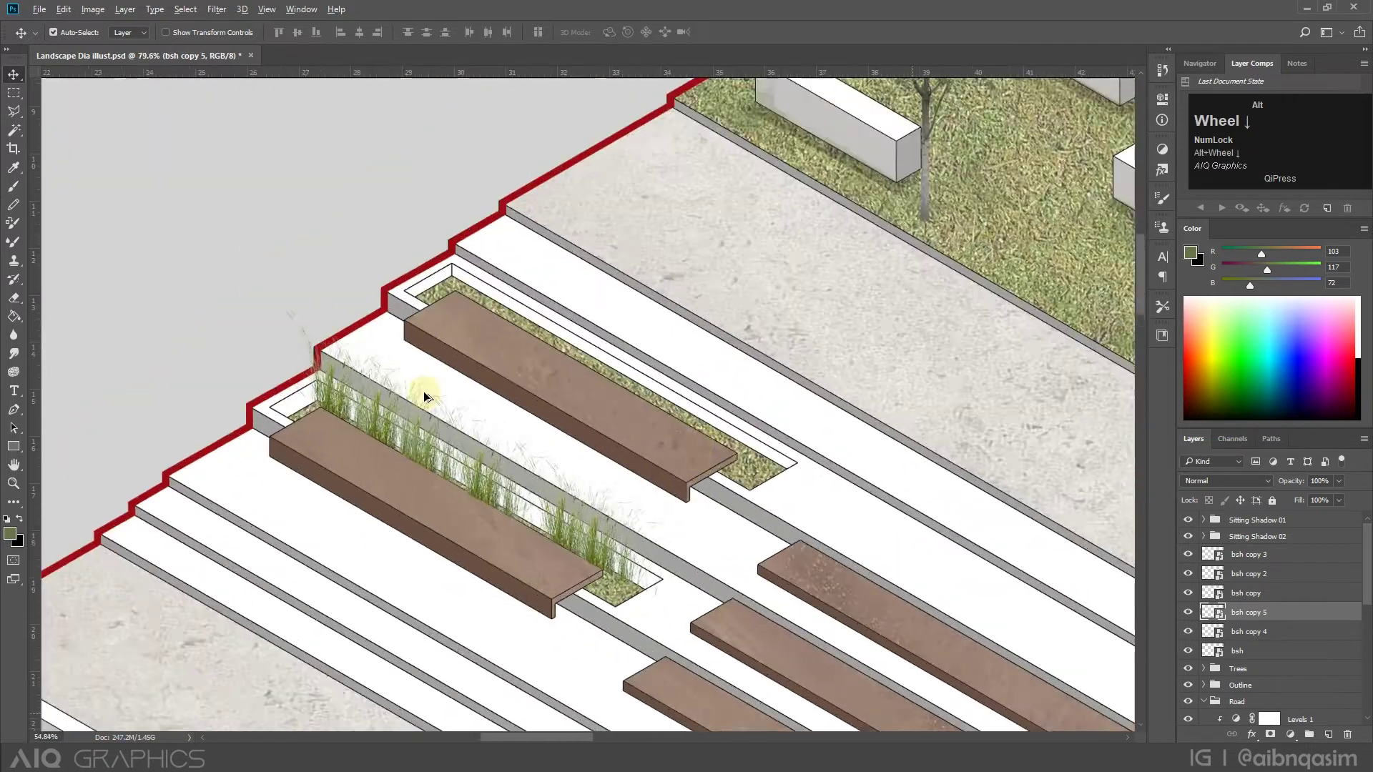
# Group all the bsh grass layers of the filled planter.
pyautogui.click(1266, 647)
pyautogui.keyDown('shift'); pyautogui.click(1259, 554); pyautogui.keyUp('shift')
pyautogui.hotkey('ctrl', 'g')
pyautogui.scroll(3, 491, 472)
pyautogui.click(608, 32)
# Duplicate the grass group into the planter behind the neighbouring upper bench and scale it slightly down to fit, about 97%.
pyautogui.hotkey('ctrl', 'j')
pyautogui.hotkey('ctrl', 't')
pyautogui.moveTo(516, 473); pyautogui.dragTo(663, 339)
pyautogui.moveTo(746, 396); pyautogui.dragTo(732, 388)
pyautogui.moveTo(636, 325); pyautogui.dragTo(644, 334)
pyautogui.scroll(3, 641, 335)
pyautogui.scroll(-3, 607, 328)
pyautogui.scroll(6, 371, 183)
pyautogui.click(331, 184)
pyautogui.scroll(-5, 365, 203)
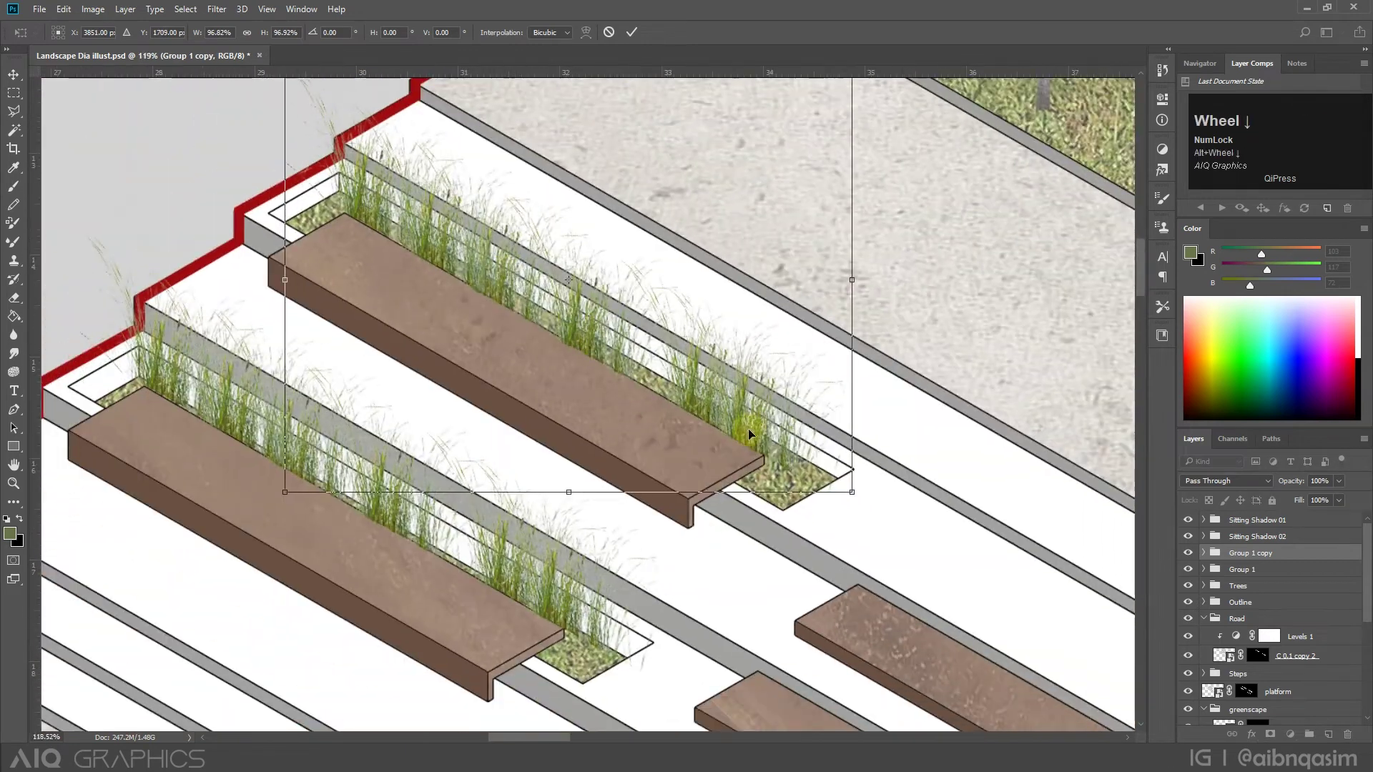
pyautogui.click(632, 32)
# Duplicate the grass group into the upper bench planter beside the left block's cut earth face and align it.
pyautogui.scroll(-5, 473, 299)
pyautogui.scroll(1, 473, 299)
pyautogui.hotkey('ctrl', 'j')
pyautogui.hotkey('ctrl', 't')
pyautogui.moveTo(404, 244); pyautogui.dragTo(846, 499)
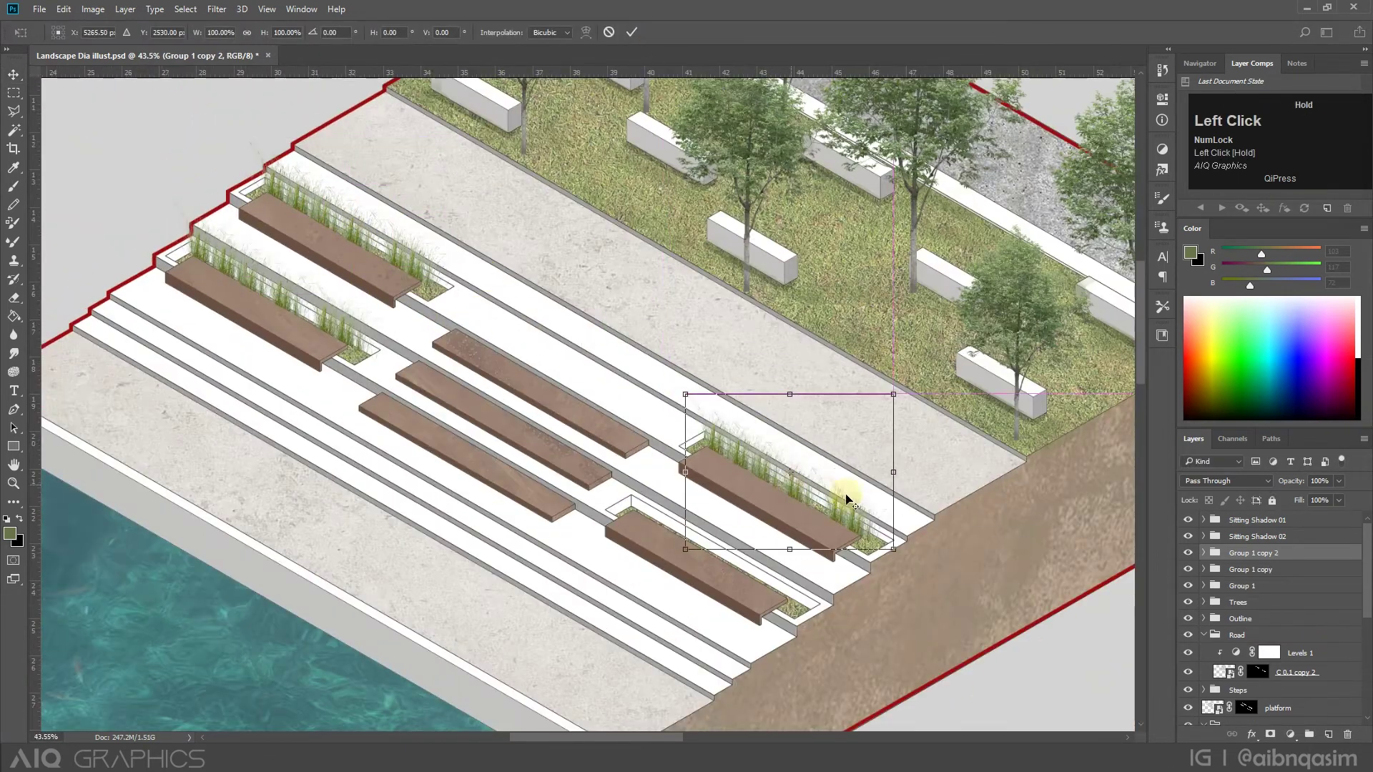
pyautogui.scroll(8, 845, 501)
pyautogui.moveTo(680, 475); pyautogui.dragTo(685, 474)
pyautogui.scroll(-6, 868, 398)
pyautogui.click(632, 32)
# Copy Group 1 into the remaining lower bench planter beside the cut earth face and align it.
pyautogui.click(180, 207)
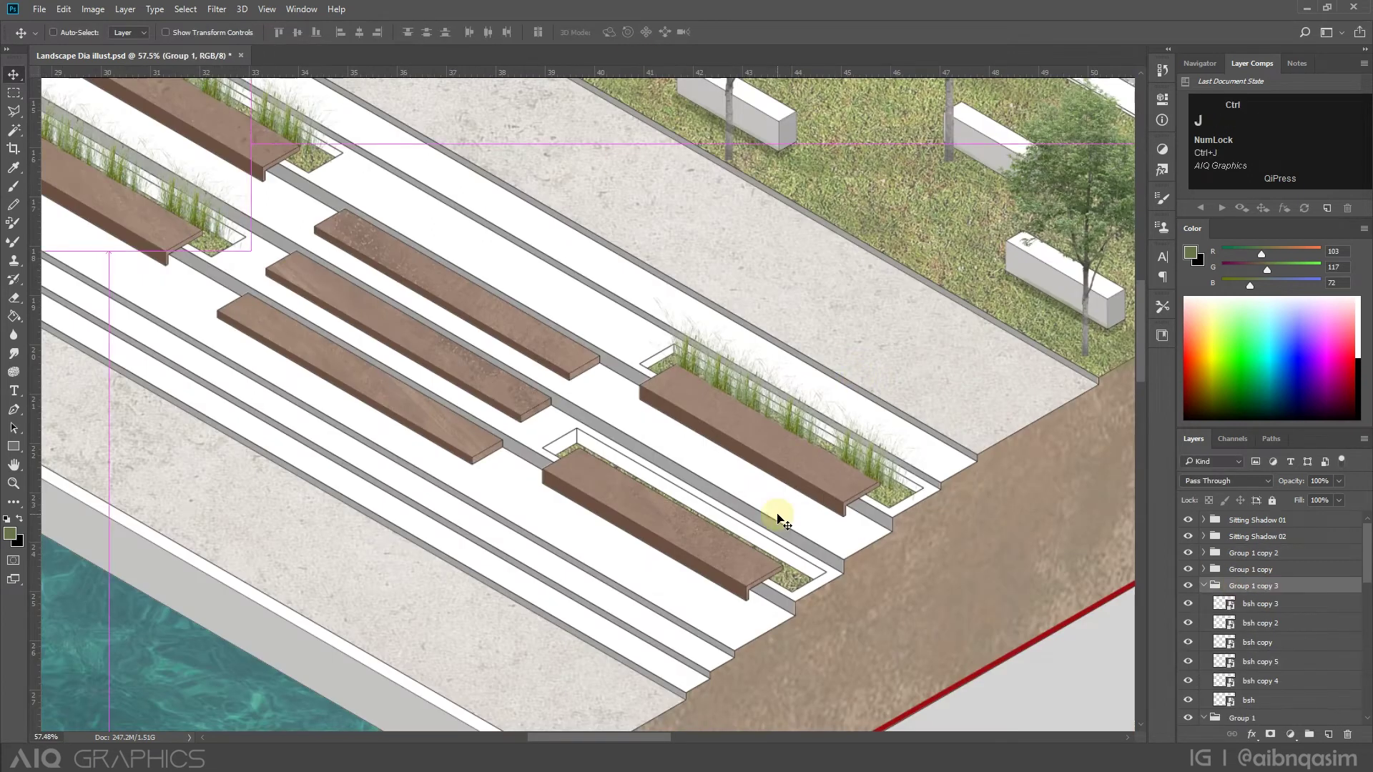
pyautogui.moveTo(195, 214); pyautogui.dragTo(781, 553)
pyautogui.scroll(5, 780, 553)
pyautogui.moveTo(771, 553); pyautogui.dragTo(752, 542)
pyautogui.scroll(-5, 752, 541)
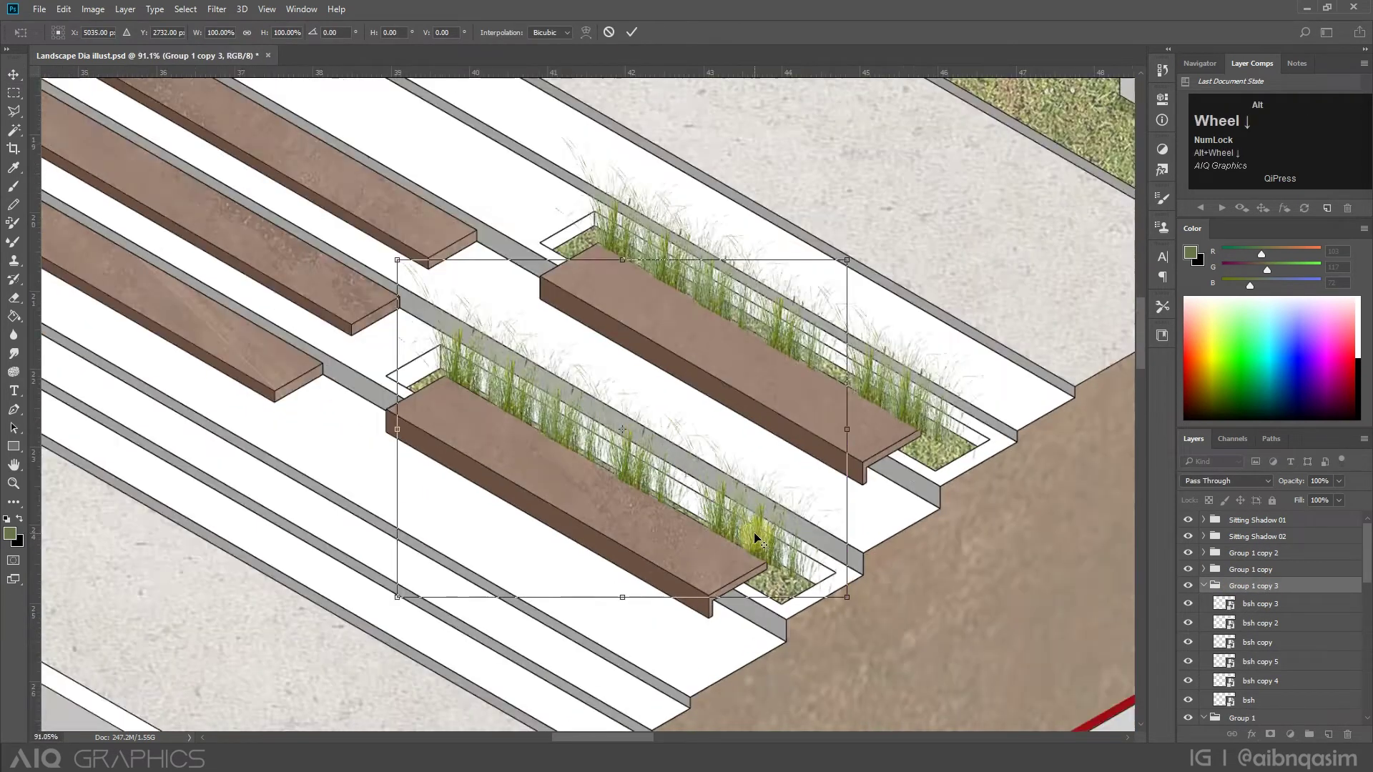
pyautogui.press('Return')
# Collapse the four grass groups, combine them into one parent group and lower its opacity to 91%.
pyautogui.scroll(-3, 789, 520)
pyautogui.scroll(-3, 791, 523)
pyautogui.click(1203, 586)
pyautogui.click(1204, 602)
pyautogui.click(1277, 553)
pyautogui.keyDown('shift'); pyautogui.click(1265, 605); pyautogui.keyUp('shift')
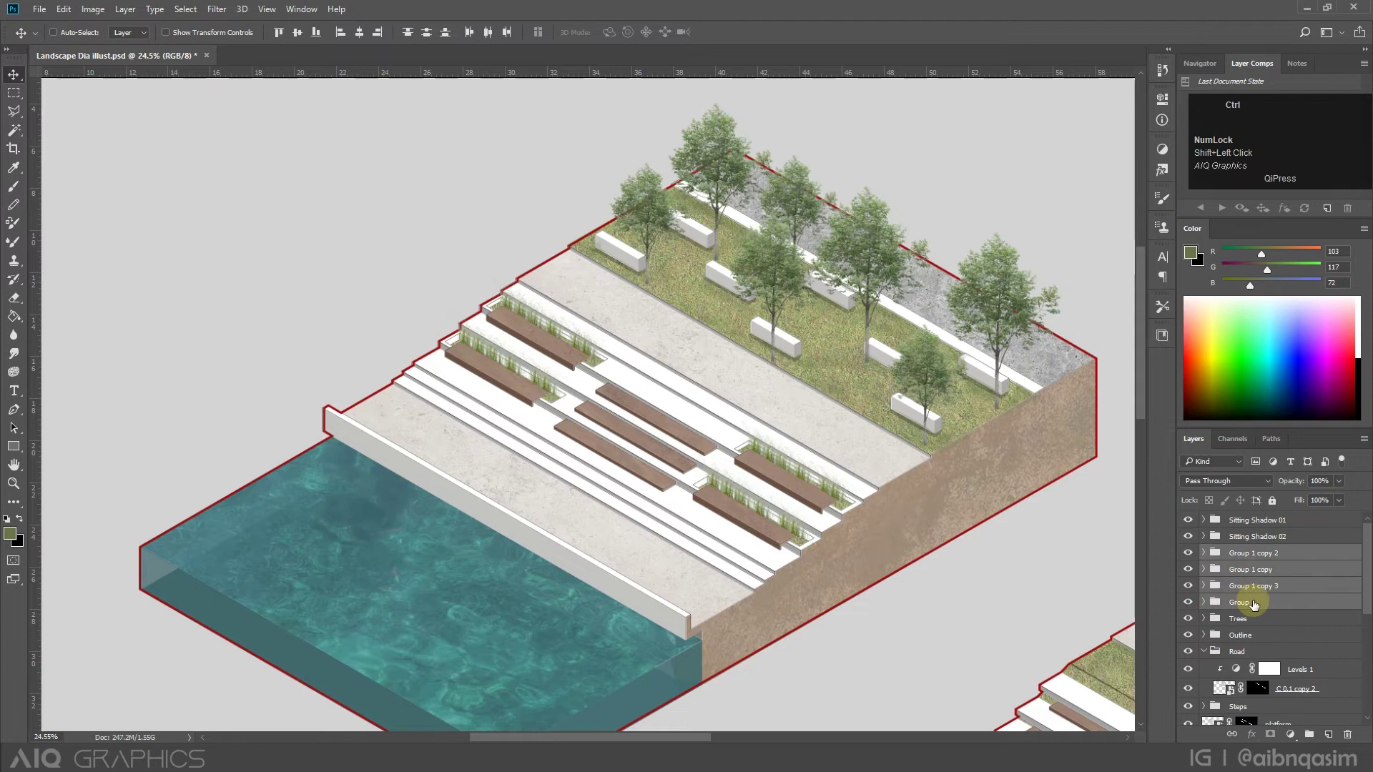
pyautogui.hotkey('ctrl', 'g')
pyautogui.scroll(-4, 585, 412)
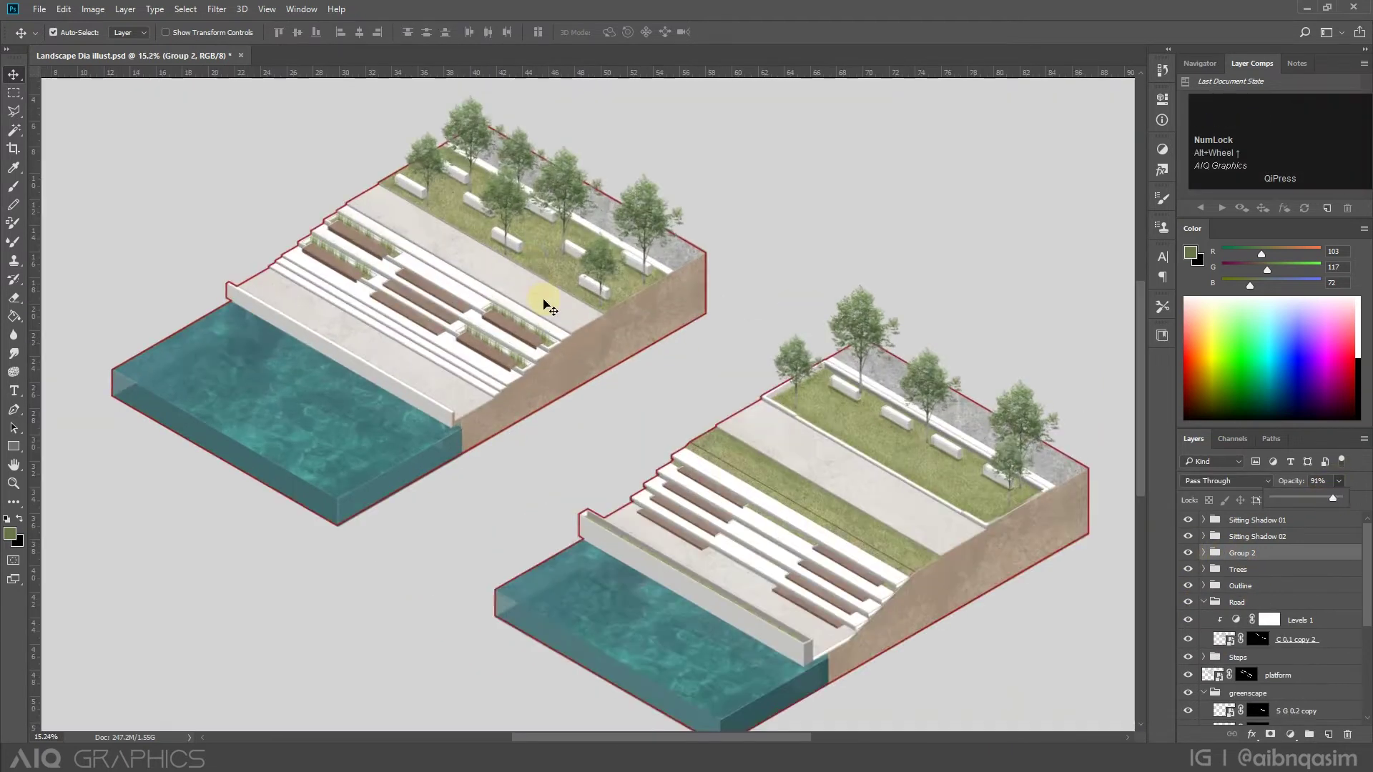
# Copy grass clumps from the left block to the outer end of the right block's waterside wall planter.
pyautogui.scroll(7, 385, 258)
pyautogui.click(386, 267)
pyautogui.scroll(-6, 386, 266)
pyautogui.scroll(4, 691, 606)
pyautogui.scroll(7, 574, 529)
pyautogui.moveTo(579, 528); pyautogui.dragTo(601, 500)
# Transform the copied clumps to fit the wall planter's end and move their layers to the top of Group 2.
pyautogui.hotkey('ctrl', 't')
pyautogui.moveTo(752, 407); pyautogui.dragTo(736, 416)
pyautogui.moveTo(601, 486); pyautogui.dragTo(569, 472)
pyautogui.scroll(-3, 601, 483)
pyautogui.press('Return')
pyautogui.scroll(4, 602, 473)
pyautogui.scroll(-6, 469, 443)
pyautogui.scroll(-1, 1244, 617)
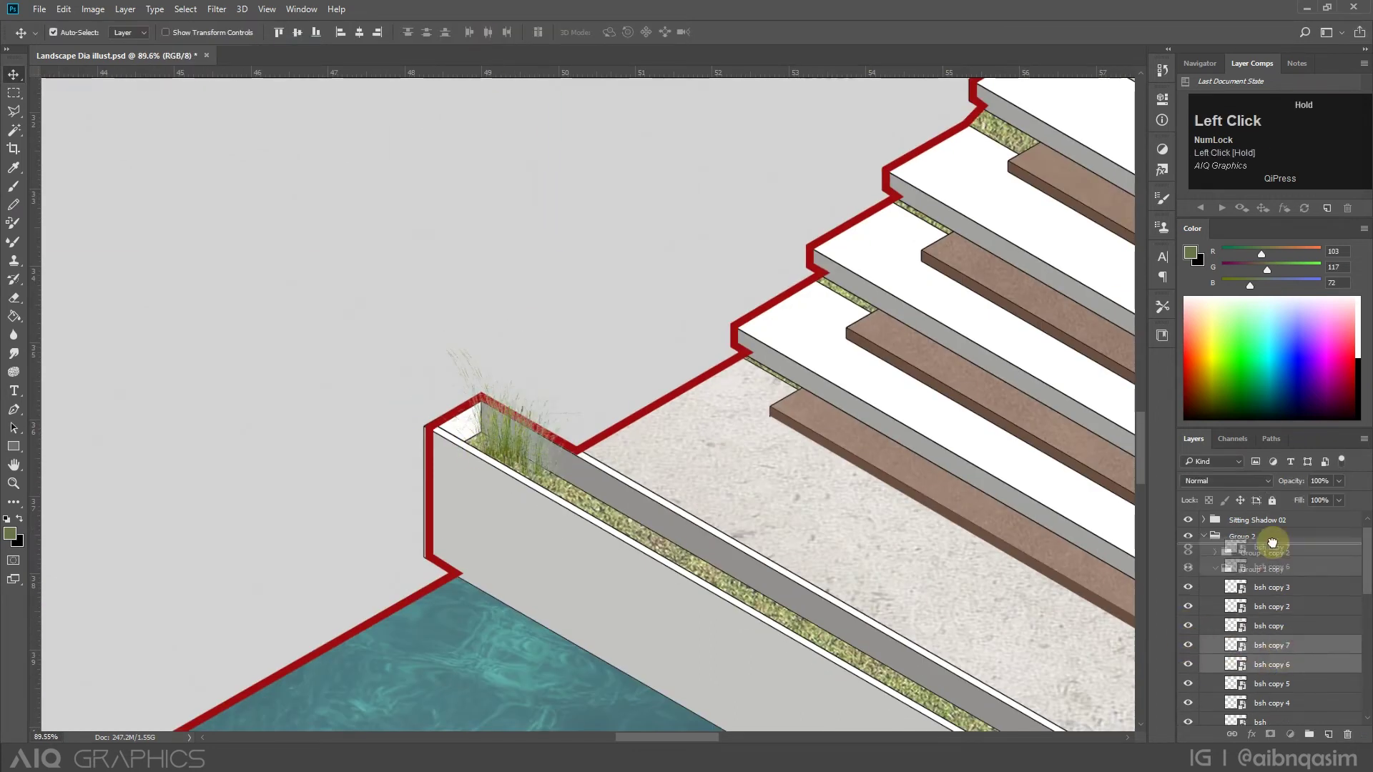
pyautogui.moveTo(1272, 543); pyautogui.dragTo(1272, 545)
# Duplicate the pair of grass clumps repeatedly along the first half of the right block's waterside planter.
pyautogui.moveTo(533, 451); pyautogui.dragTo(597, 499)
pyautogui.moveTo(674, 538); pyautogui.dragTo(674, 538)
pyautogui.scroll(-5, 486, 479)
pyautogui.scroll(6, 739, 612)
pyautogui.moveTo(438, 414); pyautogui.dragTo(534, 473)
pyautogui.scroll(-5, 472, 458)
pyautogui.scroll(5, 543, 515)
pyautogui.scroll(5, 537, 565)
pyautogui.moveTo(371, 347); pyautogui.dragTo(537, 442)
pyautogui.scroll(-5, 538, 443)
pyautogui.scroll(5, 680, 536)
pyautogui.moveTo(355, 316); pyautogui.dragTo(405, 345)
pyautogui.moveTo(405, 344); pyautogui.dragTo(513, 409)
pyautogui.scroll(6, 406, 351)
pyautogui.scroll(-5, 406, 350)
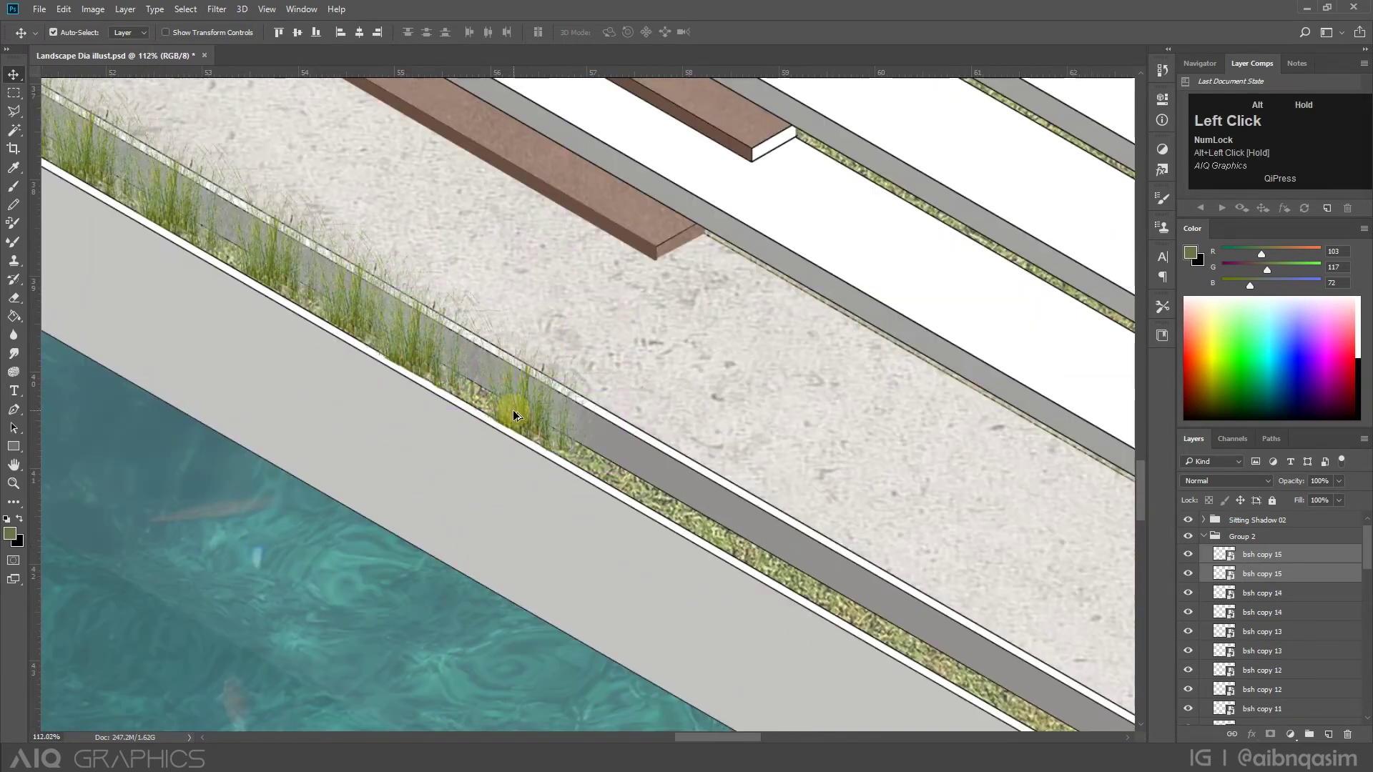
# Continue duplicating the grass clumps along the waterside planter until they reach its far end.
pyautogui.moveTo(716, 532); pyautogui.dragTo(658, 497)
pyautogui.scroll(-5, 658, 497)
pyautogui.scroll(6, 687, 543)
pyautogui.moveTo(495, 395); pyautogui.dragTo(599, 452)
pyautogui.scroll(-6, 601, 458)
pyautogui.scroll(5, 644, 514)
pyautogui.moveTo(505, 441); pyautogui.dragTo(572, 474)
pyautogui.moveTo(731, 569); pyautogui.dragTo(662, 517)
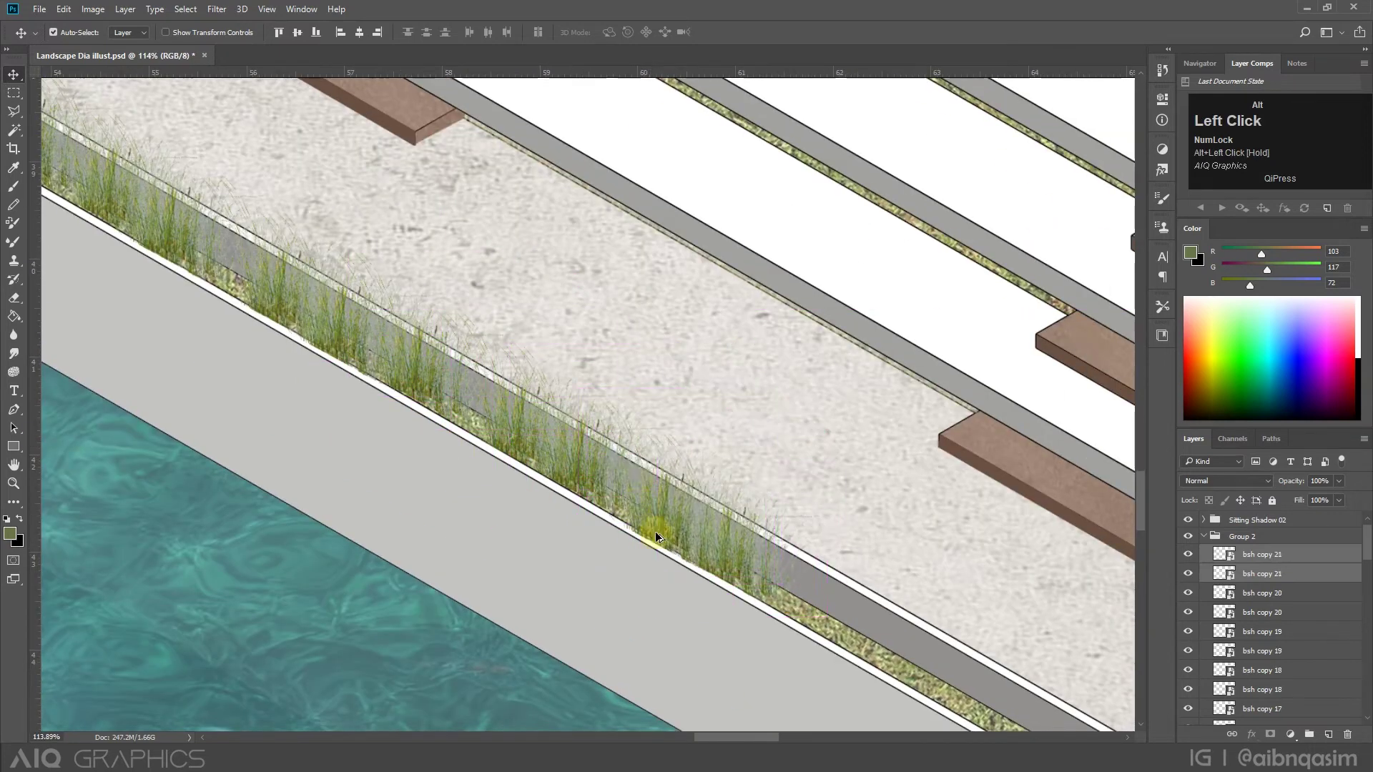
pyautogui.scroll(4, 722, 565)
pyautogui.scroll(-6, 460, 399)
pyautogui.scroll(6, 637, 518)
pyautogui.moveTo(499, 405); pyautogui.dragTo(628, 474)
pyautogui.moveTo(615, 456); pyautogui.dragTo(852, 579)
pyautogui.scroll(-2, 605, 472)
pyautogui.scroll(4, 605, 472)
pyautogui.scroll(-3, 772, 537)
pyautogui.scroll(3, 723, 506)
pyautogui.moveTo(715, 503); pyautogui.dragTo(837, 575)
# Convert all the waterside planter's grass layers into one smart object and set its opacity to 95%.
pyautogui.scroll(-10, 837, 577)
pyautogui.scroll(-15, 1299, 635)
pyautogui.keyDown('shift'); pyautogui.click(1291, 674); pyautogui.keyUp('shift')
pyautogui.rightClick(1292, 673)
pyautogui.click(1183, 191)
pyautogui.click(1339, 481)
pyautogui.moveTo(1338, 497)
pyautogui.mouseDown()
pyautogui.moveTo(1313, 496)
pyautogui.moveTo(1336, 499)
pyautogui.mouseUp()
pyautogui.scroll(-7, 616, 457)
pyautogui.scroll(2, 499, 357)
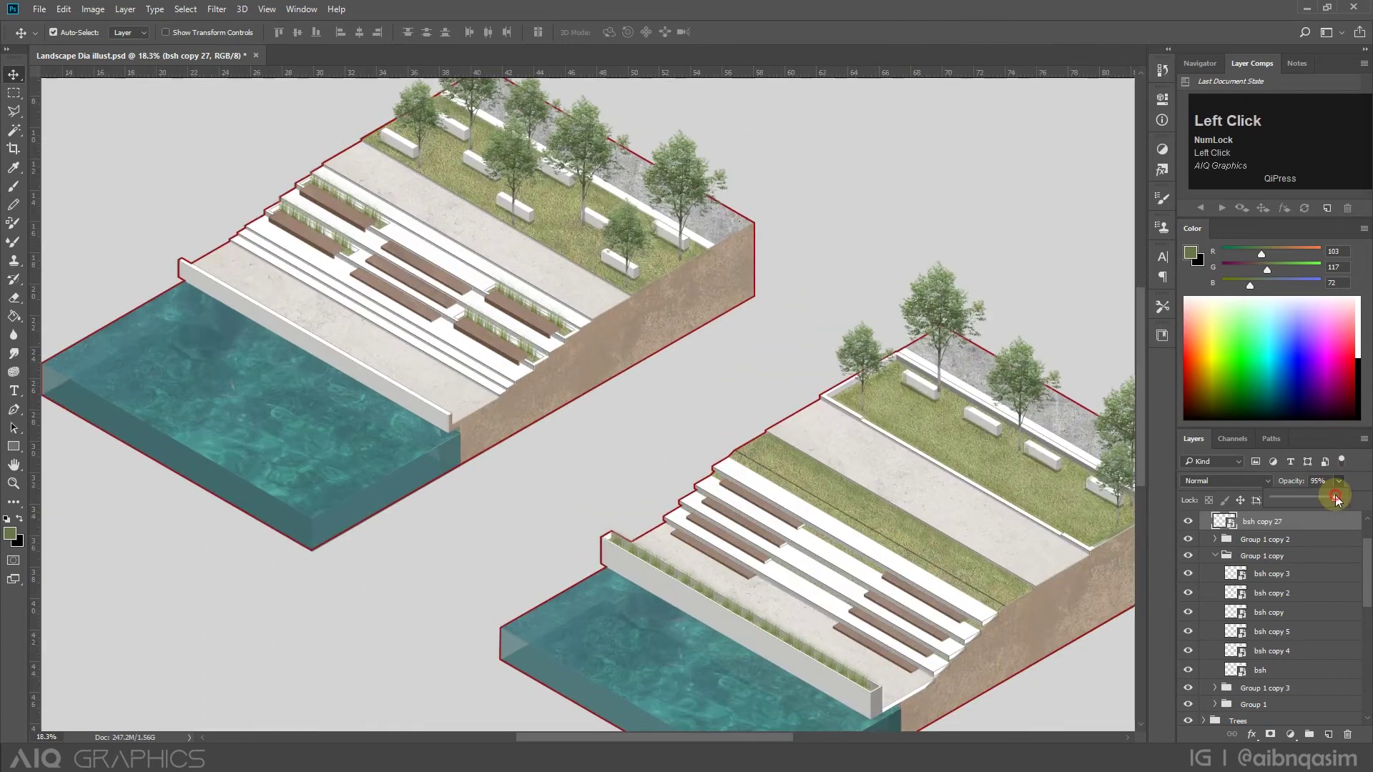
# Duplicate the large T 0.5 tree at the right block's back corner and rotate the copy by -90°.
pyautogui.scroll(-2, 798, 587)
pyautogui.click(858, 313)
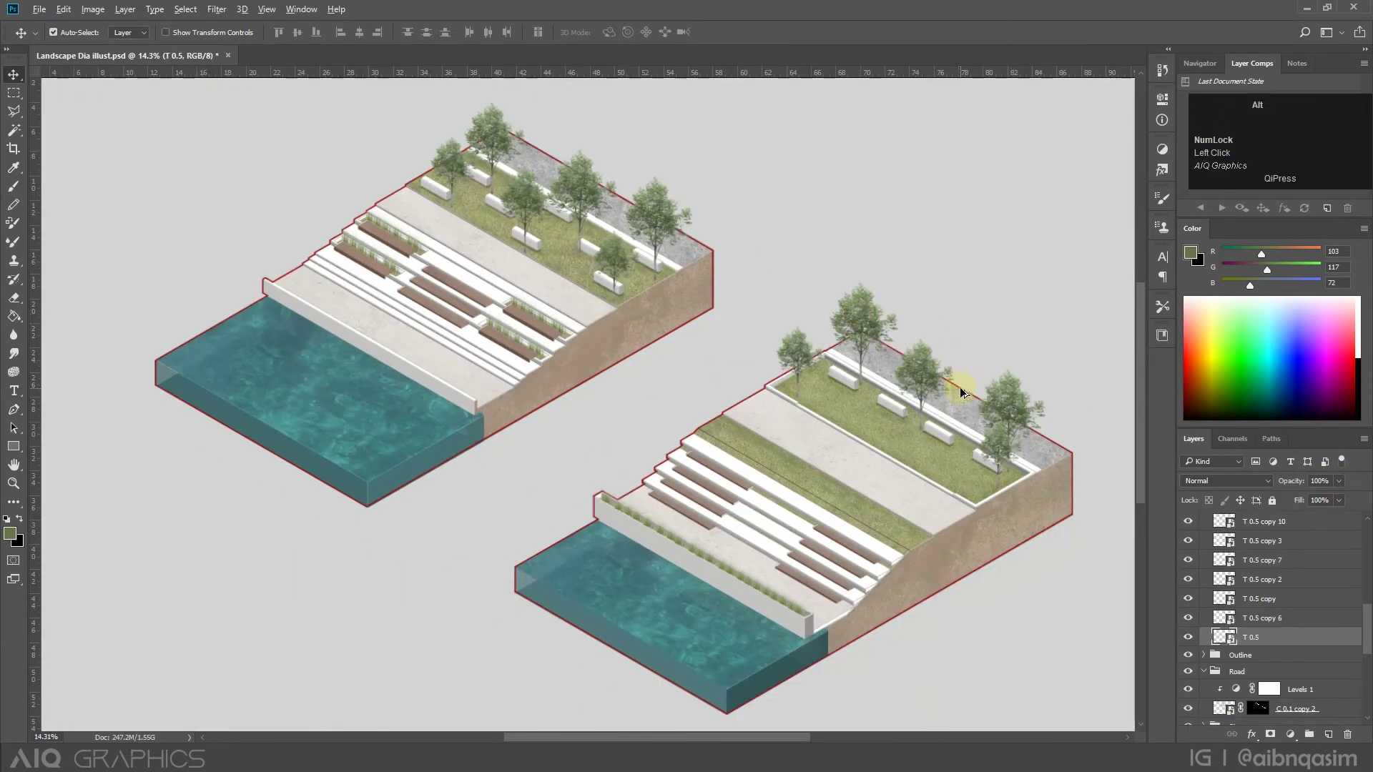
pyautogui.scroll(3, 838, 279)
pyautogui.moveTo(837, 274); pyautogui.dragTo(828, 311)
pyautogui.hotkey('ctrl', 't')
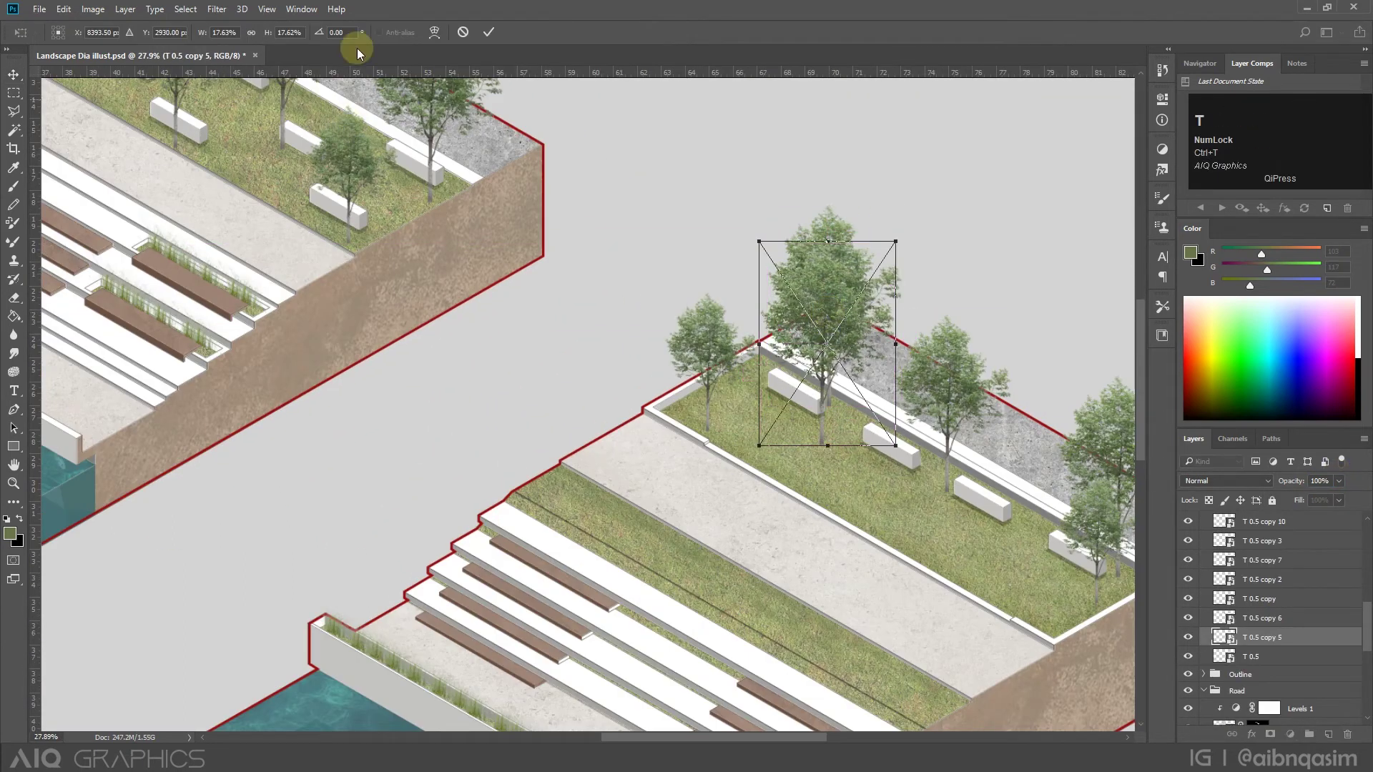
pyautogui.click(488, 32)
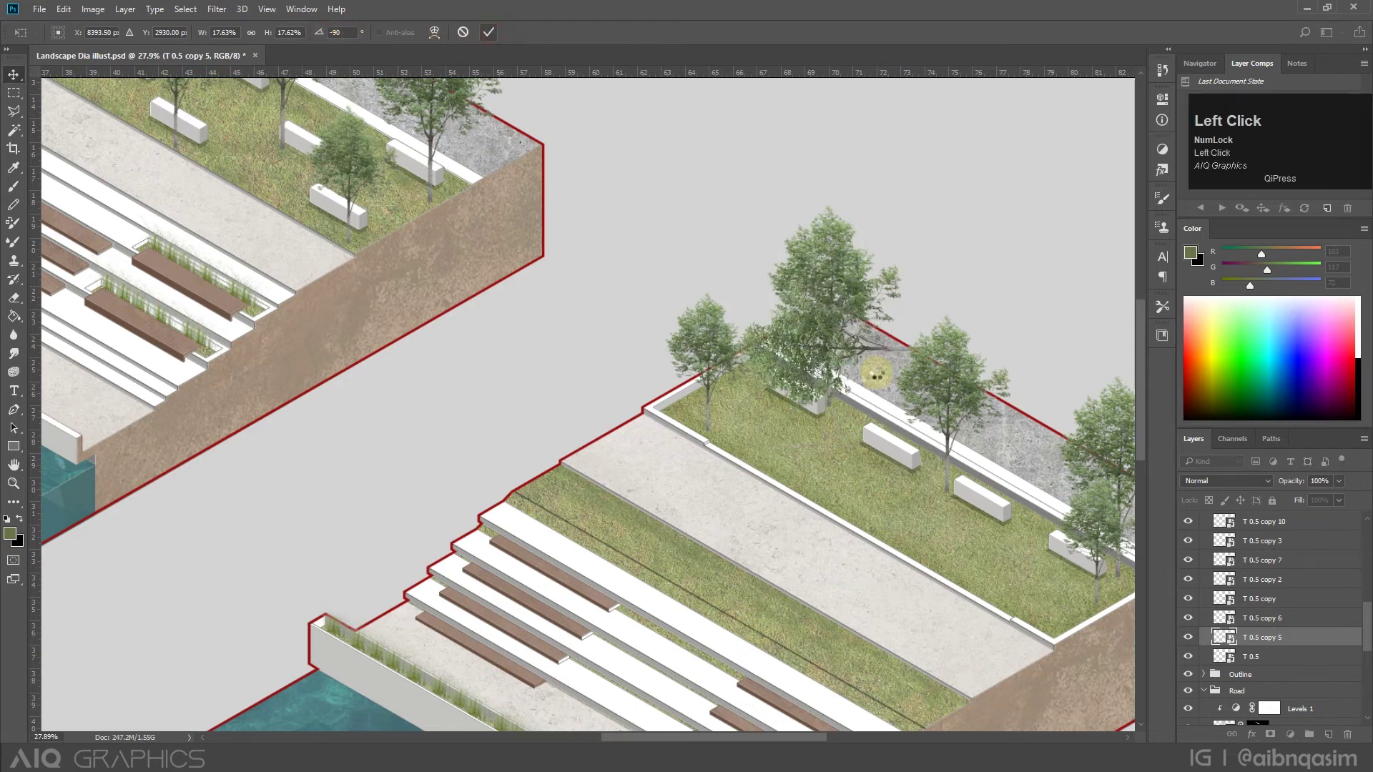
# Move, rotate and distort the tree copy into a cast shadow running from the trunk base across the lawn onto the paving.
pyautogui.scroll(2, 836, 336)
pyautogui.moveTo(806, 316); pyautogui.dragTo(688, 414)
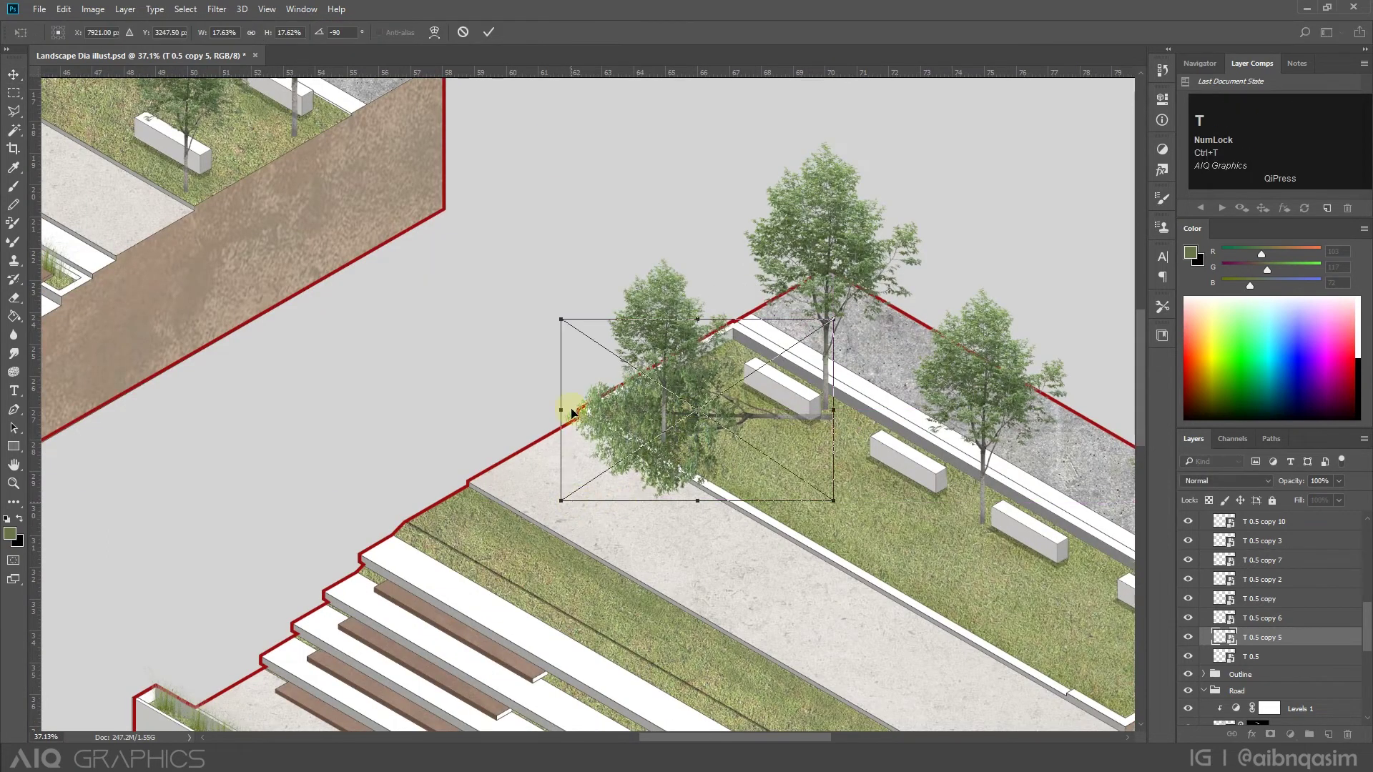
pyautogui.moveTo(562, 321); pyautogui.dragTo(558, 363)
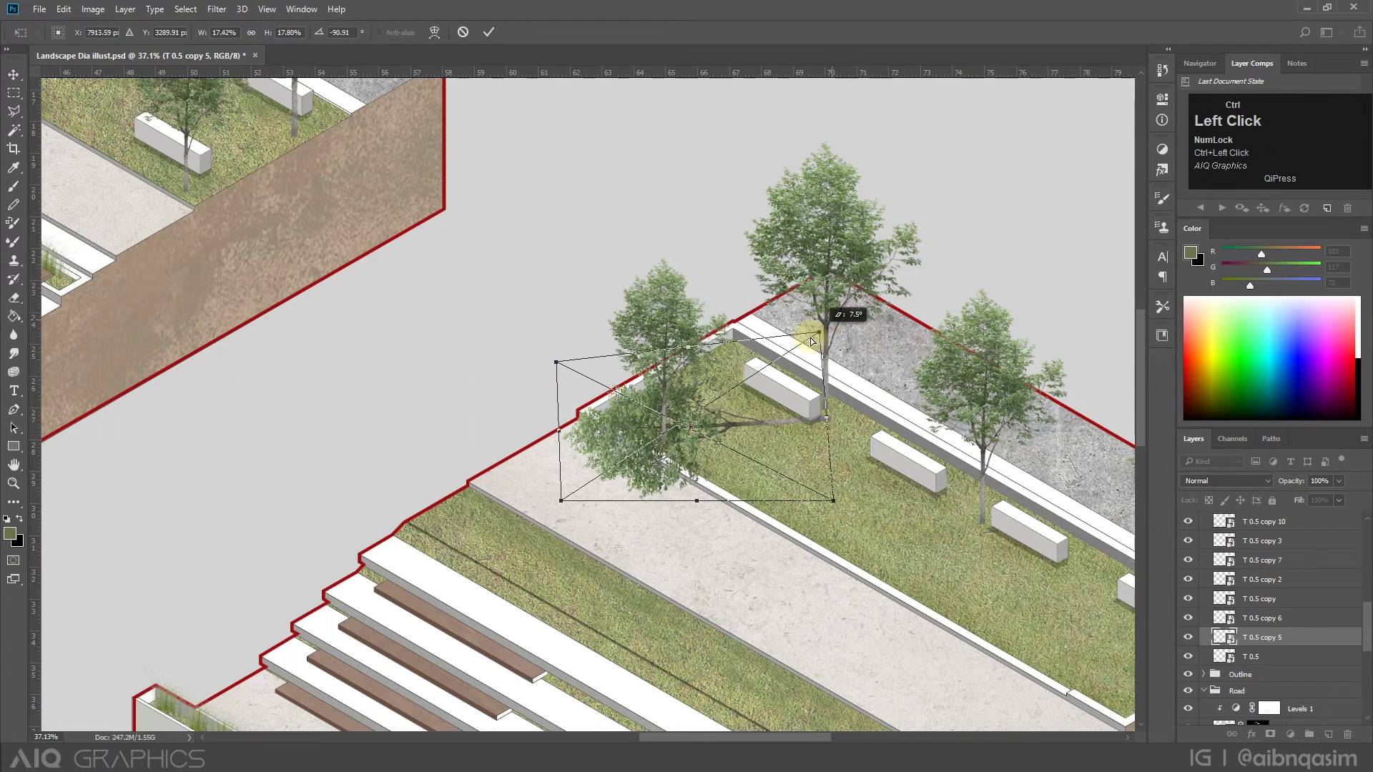
pyautogui.moveTo(813, 341); pyautogui.dragTo(806, 345)
pyautogui.moveTo(877, 513); pyautogui.dragTo(894, 444)
pyautogui.moveTo(696, 456); pyautogui.dragTo(712, 491)
pyautogui.moveTo(879, 492); pyautogui.dragTo(890, 475)
pyautogui.moveTo(727, 453); pyautogui.dragTo(732, 465)
pyautogui.moveTo(770, 354); pyautogui.dragTo(768, 365)
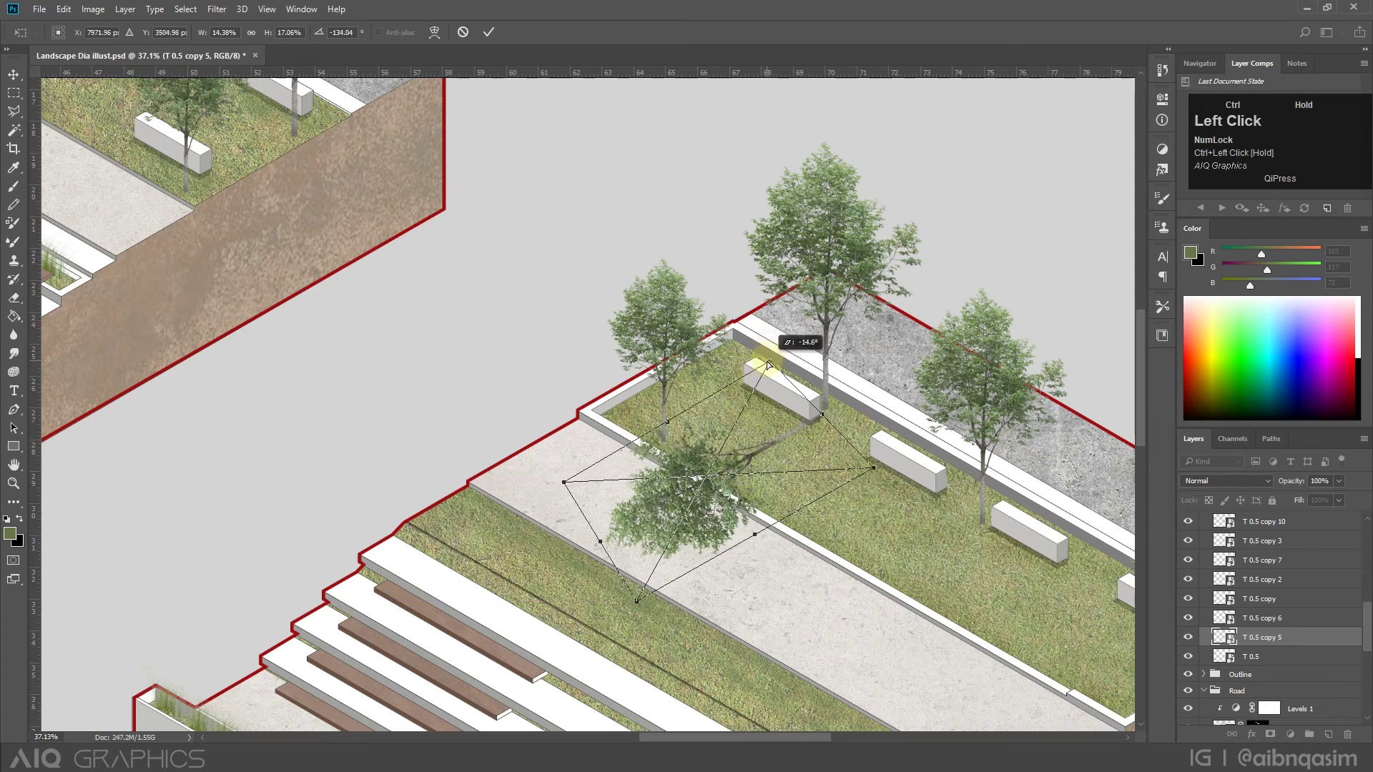
pyautogui.moveTo(637, 602)
pyautogui.mouseDown()
pyautogui.moveTo(668, 600)
pyautogui.moveTo(649, 598)
pyautogui.mouseUp()
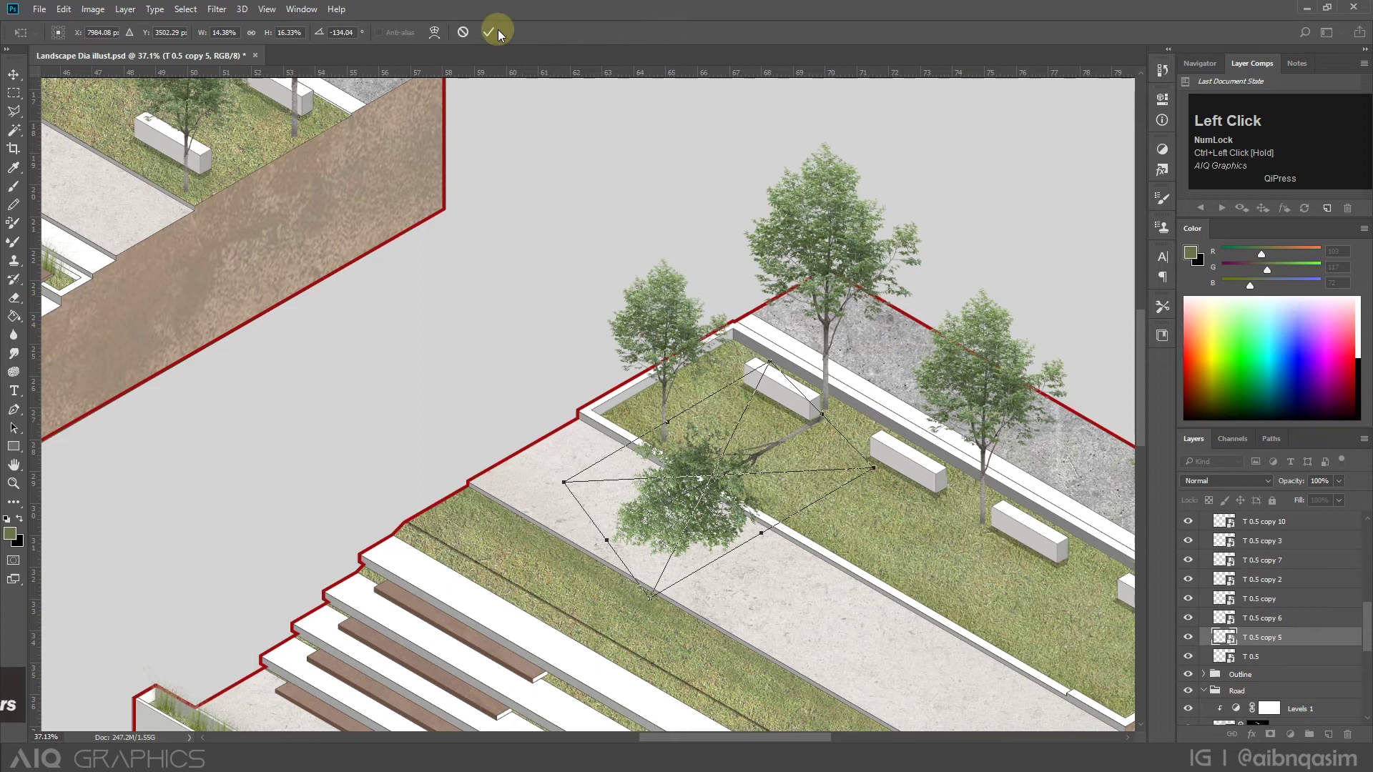
pyautogui.click(497, 33)
# Clip a Hue/Saturation adjustment to the shadow copy with saturation -100 and lightness about -31, and lower both layers' opacity to 46%.
pyautogui.click(1287, 735)
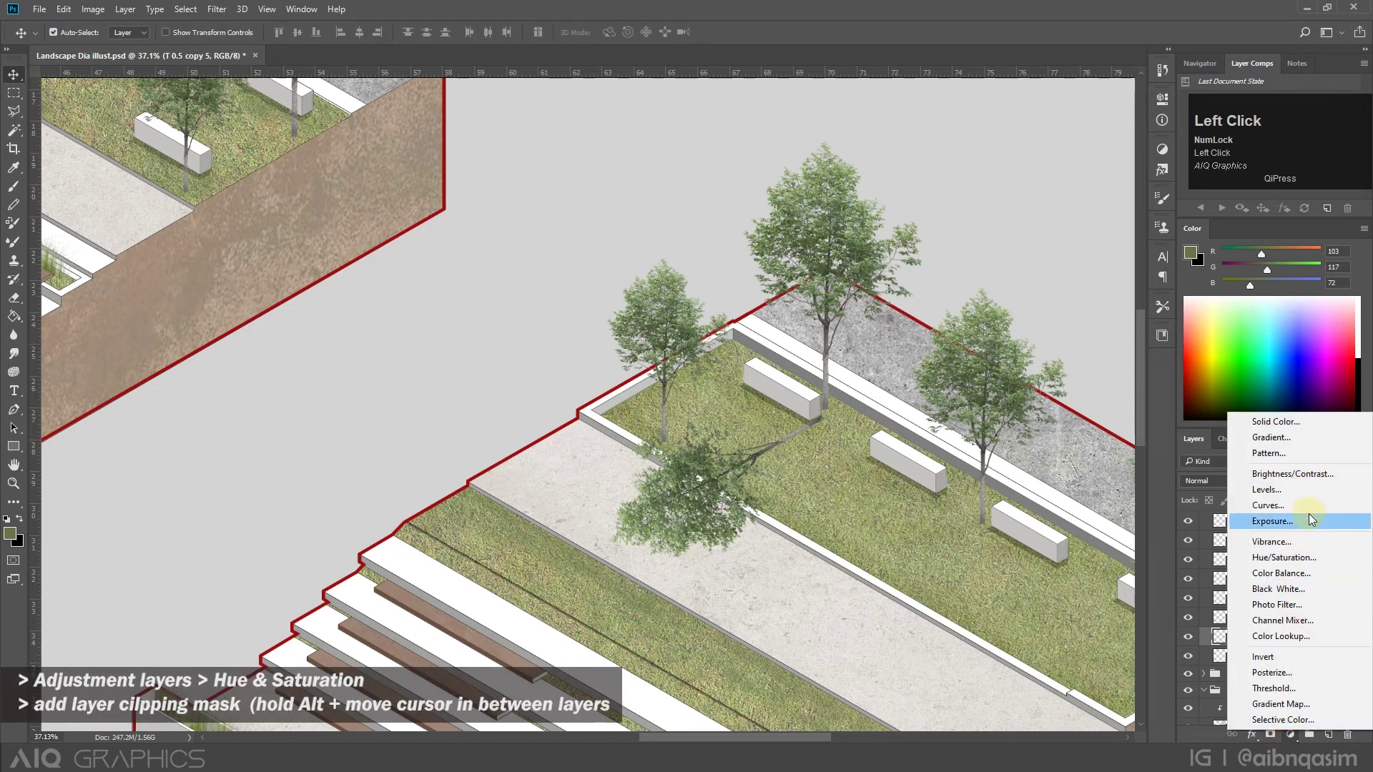
pyautogui.click(1280, 561)
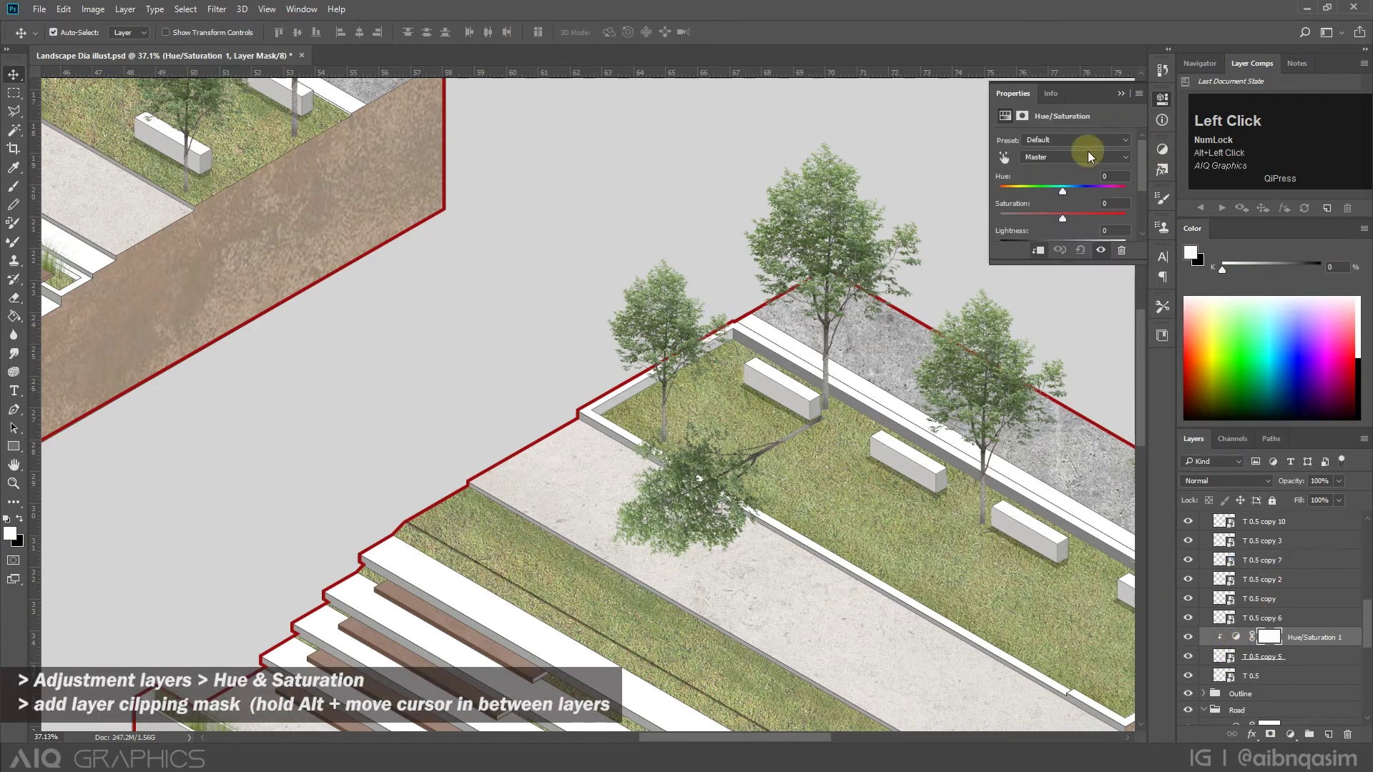
pyautogui.click(1120, 95)
pyautogui.doubleClick(1236, 637)
pyautogui.moveTo(1072, 216); pyautogui.dragTo(1041, 222)
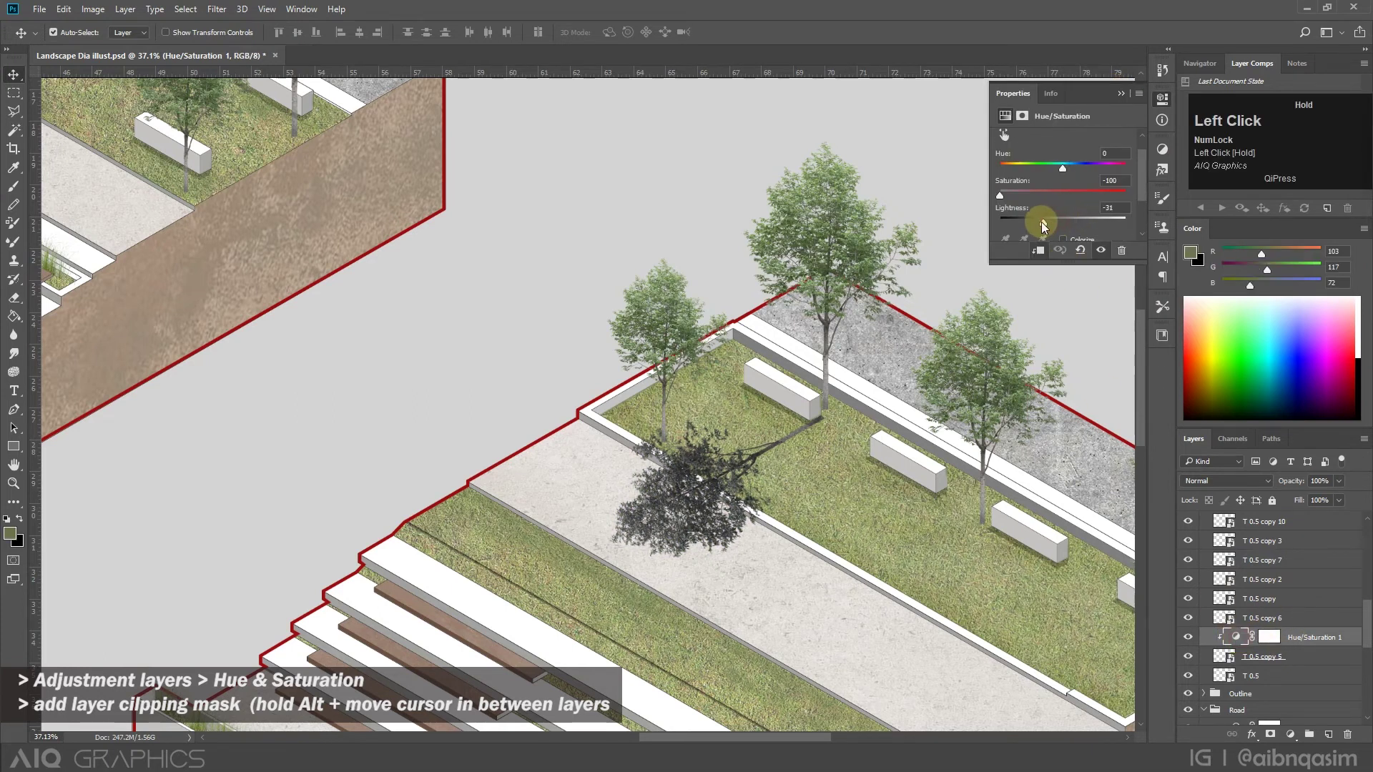
pyautogui.click(1121, 93)
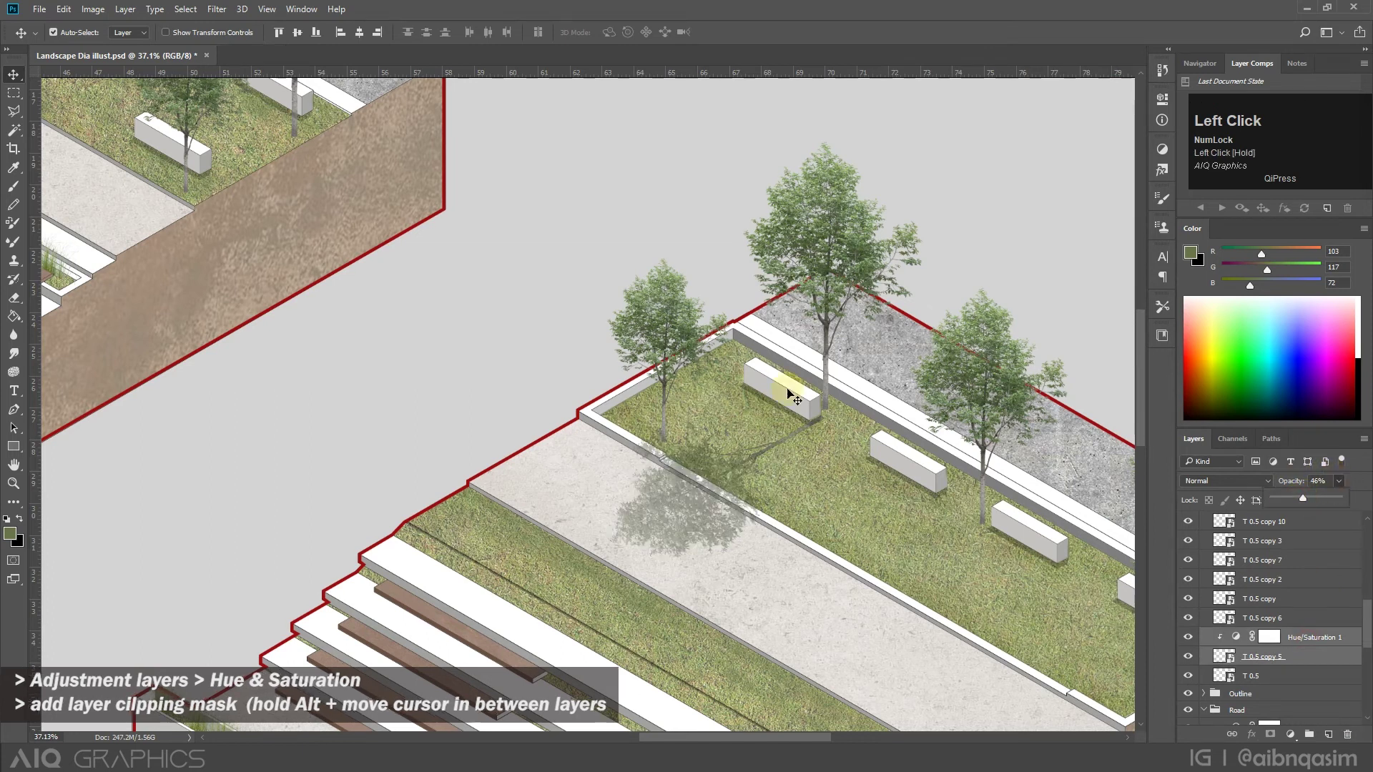
pyautogui.scroll(-1, 776, 386)
pyautogui.scroll(1, 641, 487)
pyautogui.hotkey('ctrl', 'g')
pyautogui.scroll(-1, 458, 411)
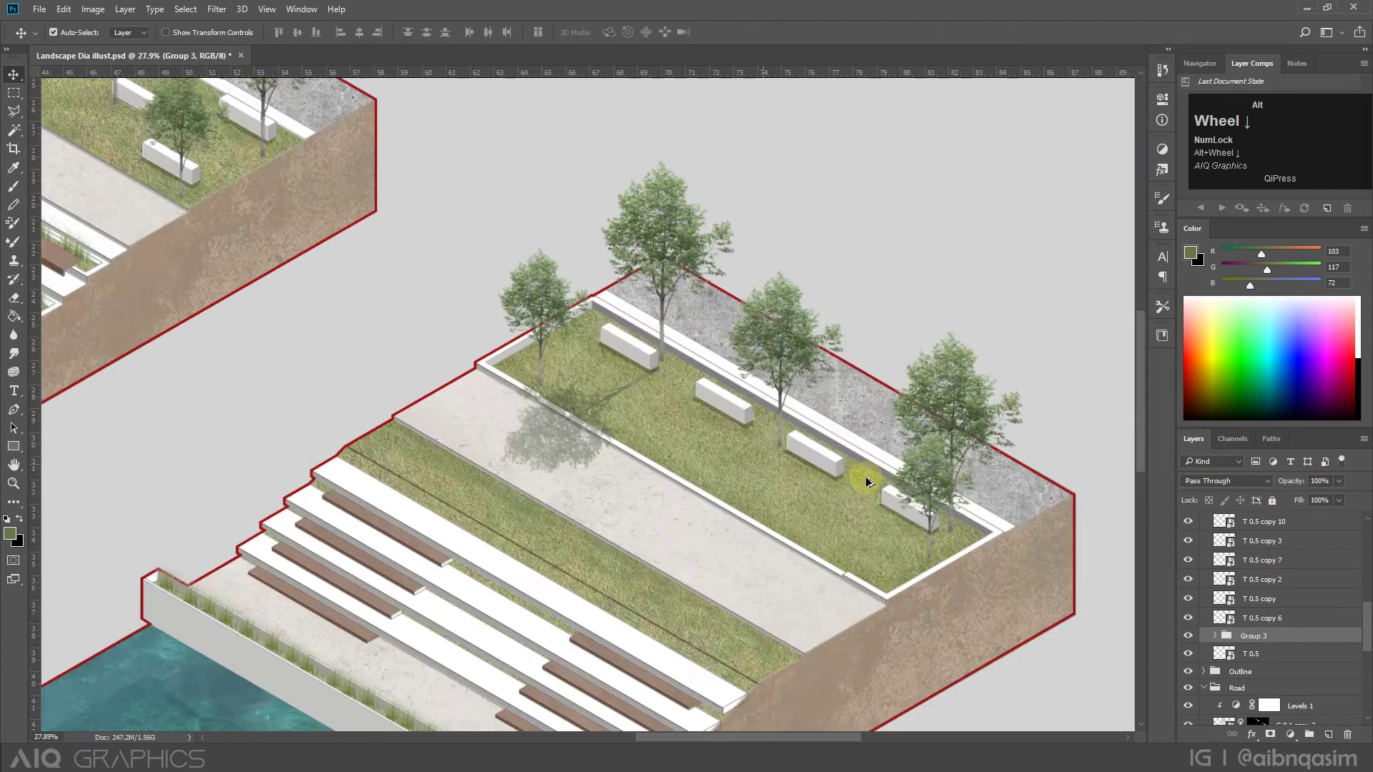
pyautogui.scroll(1, 865, 481)
pyautogui.hotkey('ctrl', 'z')
# Duplicate the tree shadow with its adjustment to the bases of the other two large trees on the right block's lawn.
pyautogui.keyDown('alt'); pyautogui.moveTo(540, 381); pyautogui.dragTo(868, 582); pyautogui.keyUp('alt')
pyautogui.keyDown('alt'); pyautogui.scroll(-1, 910, 595); pyautogui.keyUp('alt')
pyautogui.scroll(5, 911, 595)
pyautogui.scroll(-3, 730, 461)
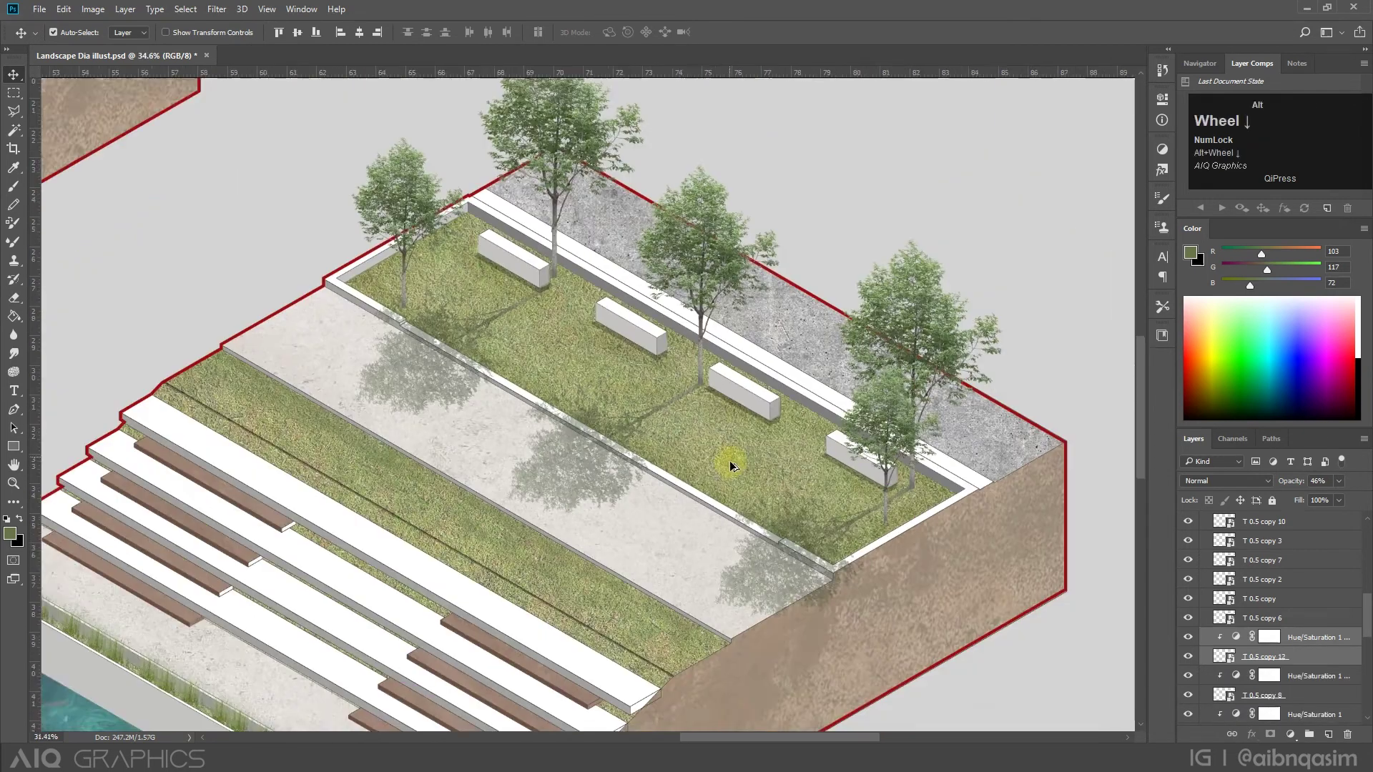
# Convert the outermost shadow to a smart object and mask off the part spilling over the right block's cut earth face.
pyautogui.rightClick(1301, 640)
pyautogui.click(1216, 265)
pyautogui.click(13, 113)
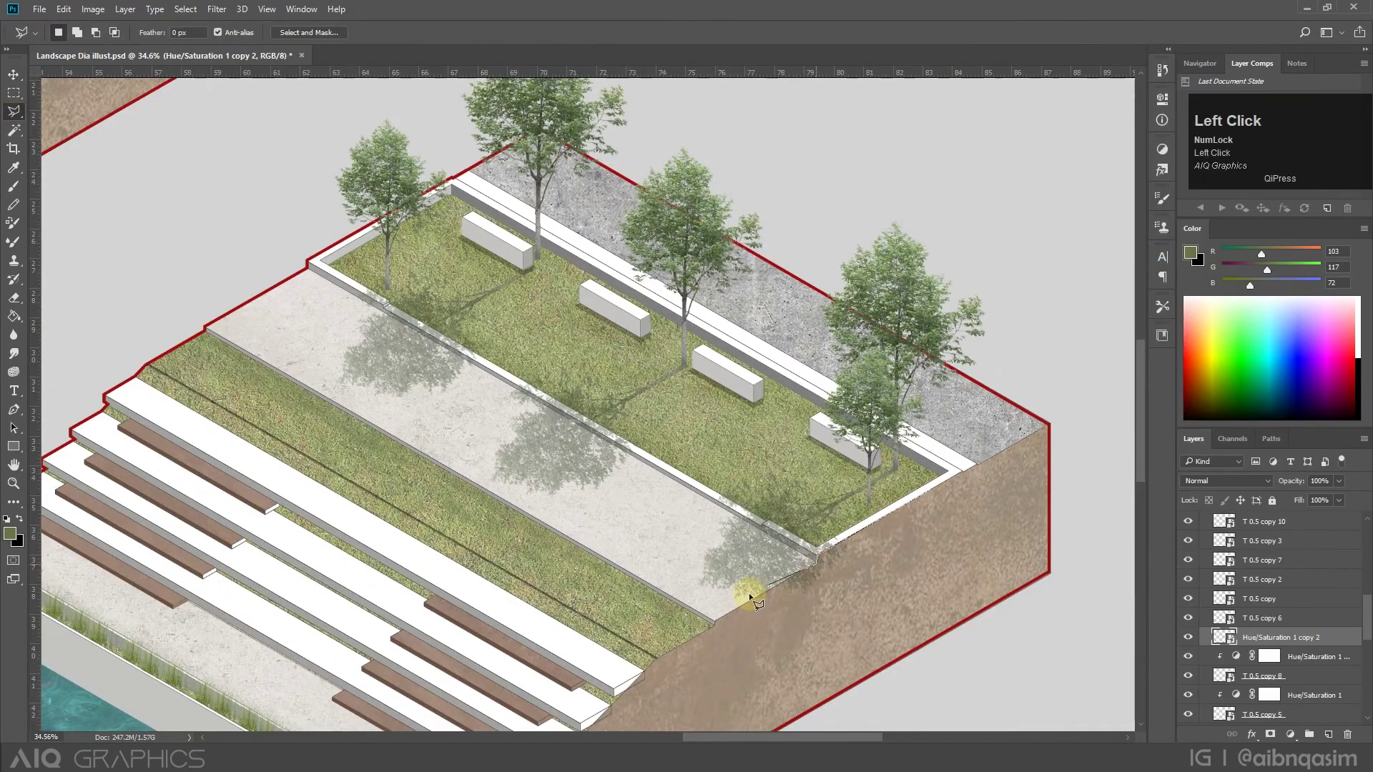
pyautogui.click(822, 552)
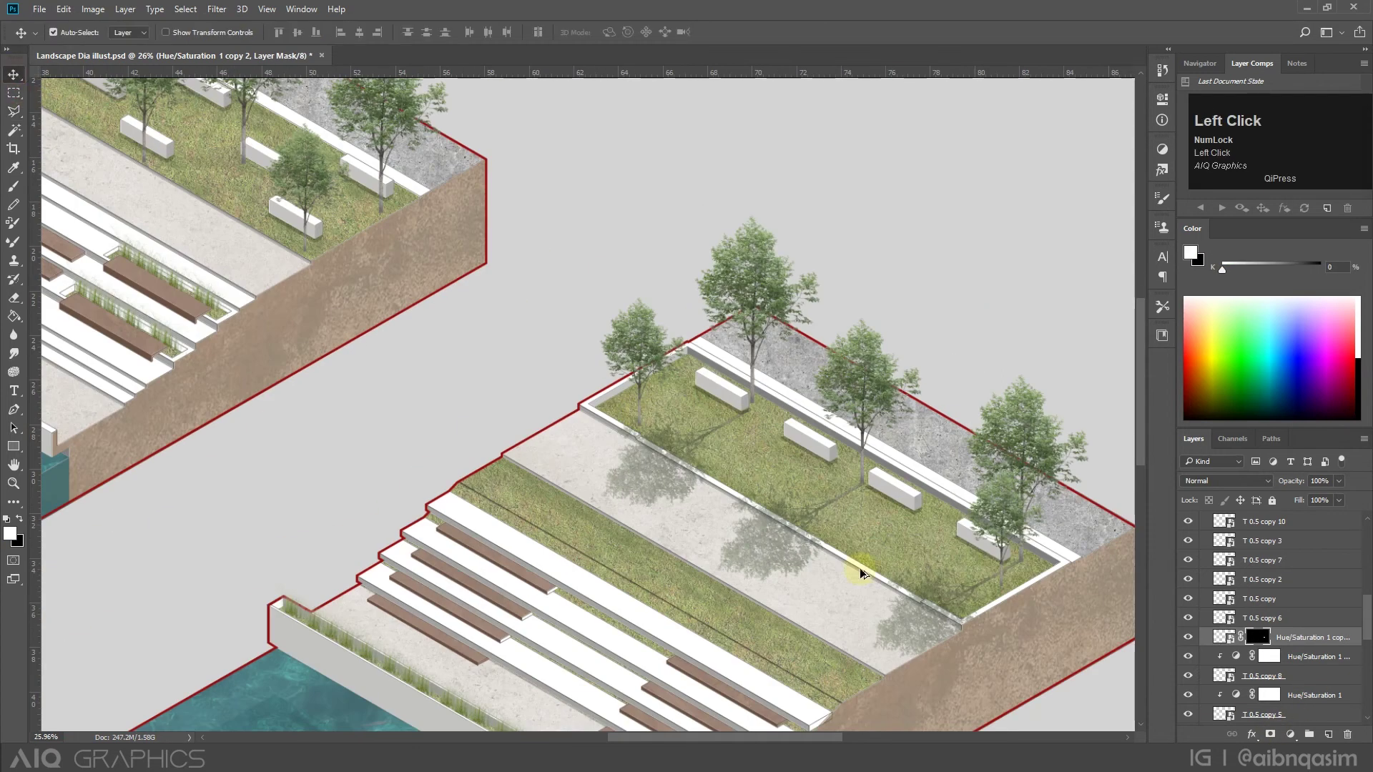
# Duplicate the tree shadow to a large tree on the left block's lawn and transform the copy to fit the trunk base and paving.
pyautogui.keyDown('alt'); pyautogui.scroll(-1, 861, 569); pyautogui.keyUp('alt')
pyautogui.keyDown('alt'); pyautogui.scroll(2, 873, 551); pyautogui.keyUp('alt')
pyautogui.keyDown('alt'); pyautogui.moveTo(899, 592); pyautogui.dragTo(392, 352); pyautogui.keyUp('alt')
pyautogui.keyDown('alt'); pyautogui.scroll(8, 350, 280); pyautogui.keyUp('alt')
pyautogui.moveTo(506, 416); pyautogui.dragTo(513, 386)
pyautogui.keyDown('alt'); pyautogui.scroll(-4, 543, 465); pyautogui.keyUp('alt')
pyautogui.keyDown('alt'); pyautogui.scroll(3, 573, 545); pyautogui.keyUp('alt')
pyautogui.hotkey('ctrl', 't')
pyautogui.moveTo(528, 674); pyautogui.dragTo(522, 655)
pyautogui.moveTo(744, 511); pyautogui.dragTo(736, 462)
pyautogui.press('Return')
# Duplicate the tree shadow with its Hue/Saturation adjustment to the other large trees on the left block's lawn.
pyautogui.keyDown('alt'); pyautogui.scroll(-3, 890, 654); pyautogui.keyUp('alt')
pyautogui.moveTo(1339, 482); pyautogui.dragTo(1323, 492)
pyautogui.keyDown('shift'); pyautogui.click(1314, 535); pyautogui.keyUp('shift')
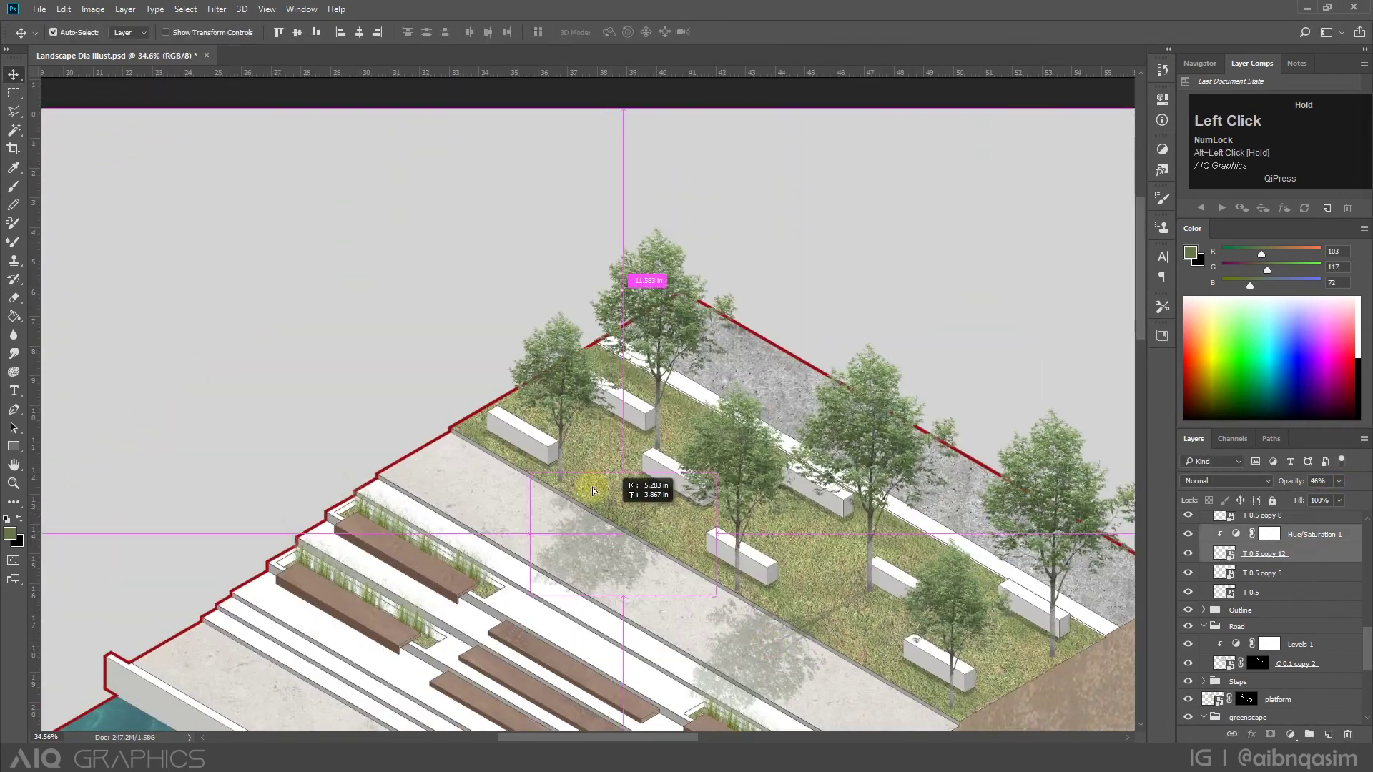
pyautogui.scroll(-2, 559, 512)
pyautogui.scroll(4, 916, 476)
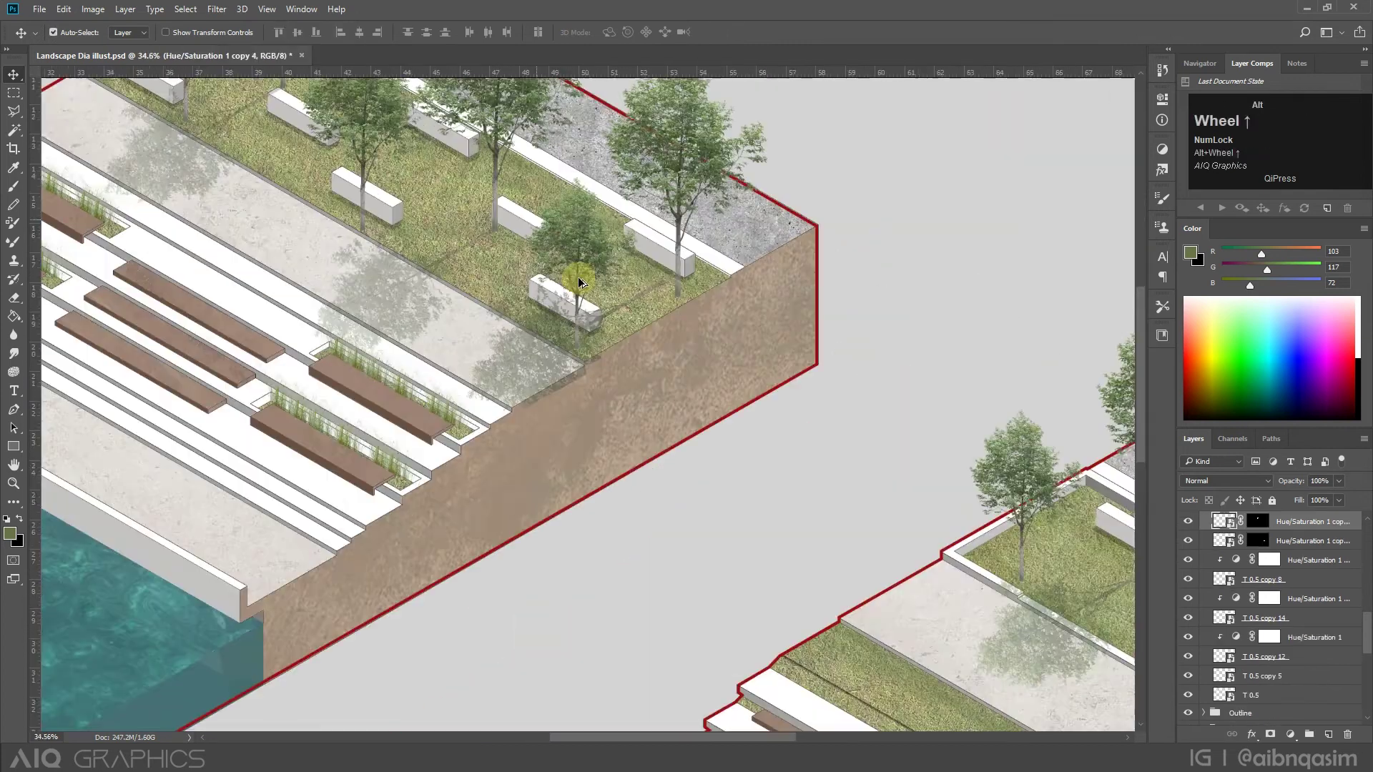
# Align the left block's outermost shadow with its tree and mask off the part spilling over the cut earth face.
pyautogui.moveTo(551, 395); pyautogui.dragTo(561, 409)
pyautogui.rightClick(1331, 521)
pyautogui.click(1230, 190)
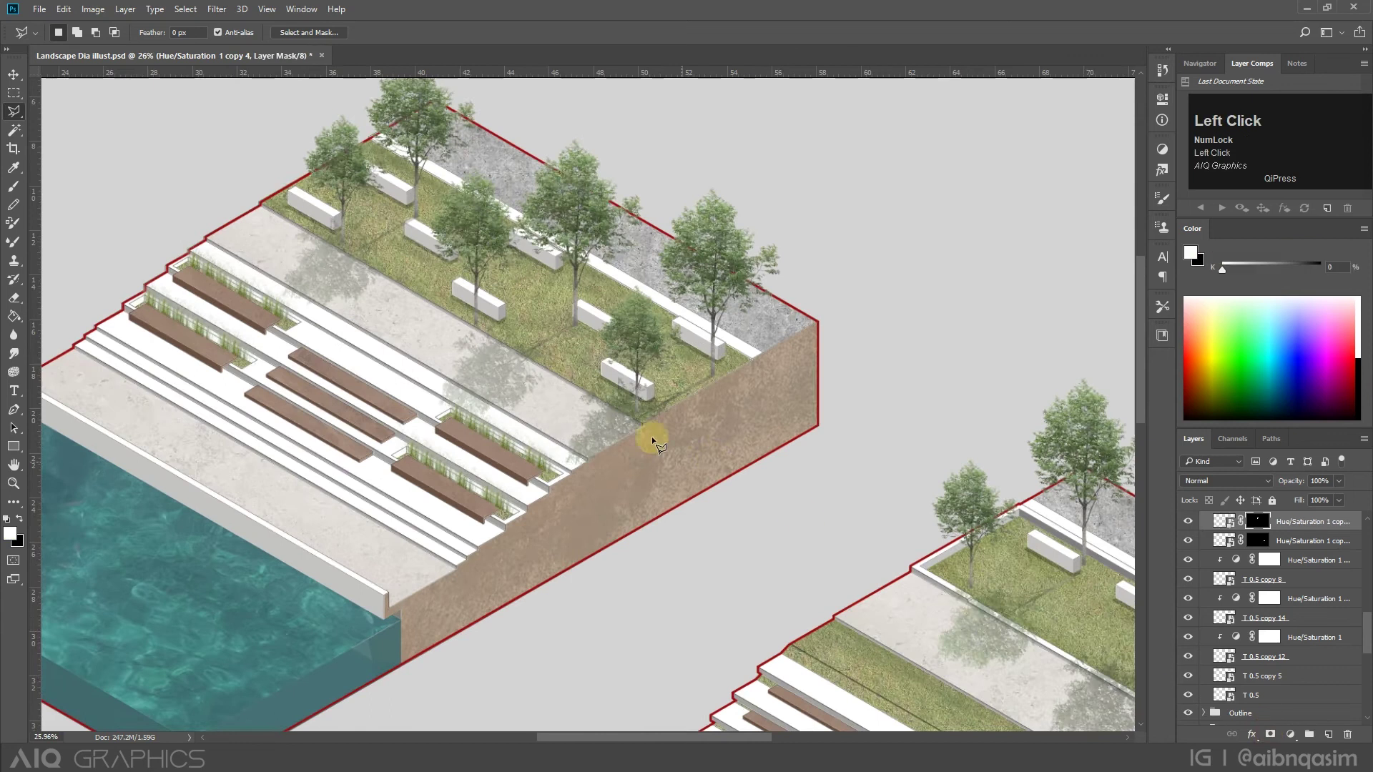
# Duplicate the small leftmost tree on the right block's lawn and rotate the copy by -90°.
pyautogui.scroll(-2, 651, 436)
pyautogui.scroll(3, 926, 497)
pyautogui.click(926, 497)
pyautogui.moveTo(683, 350); pyautogui.dragTo(694, 446)
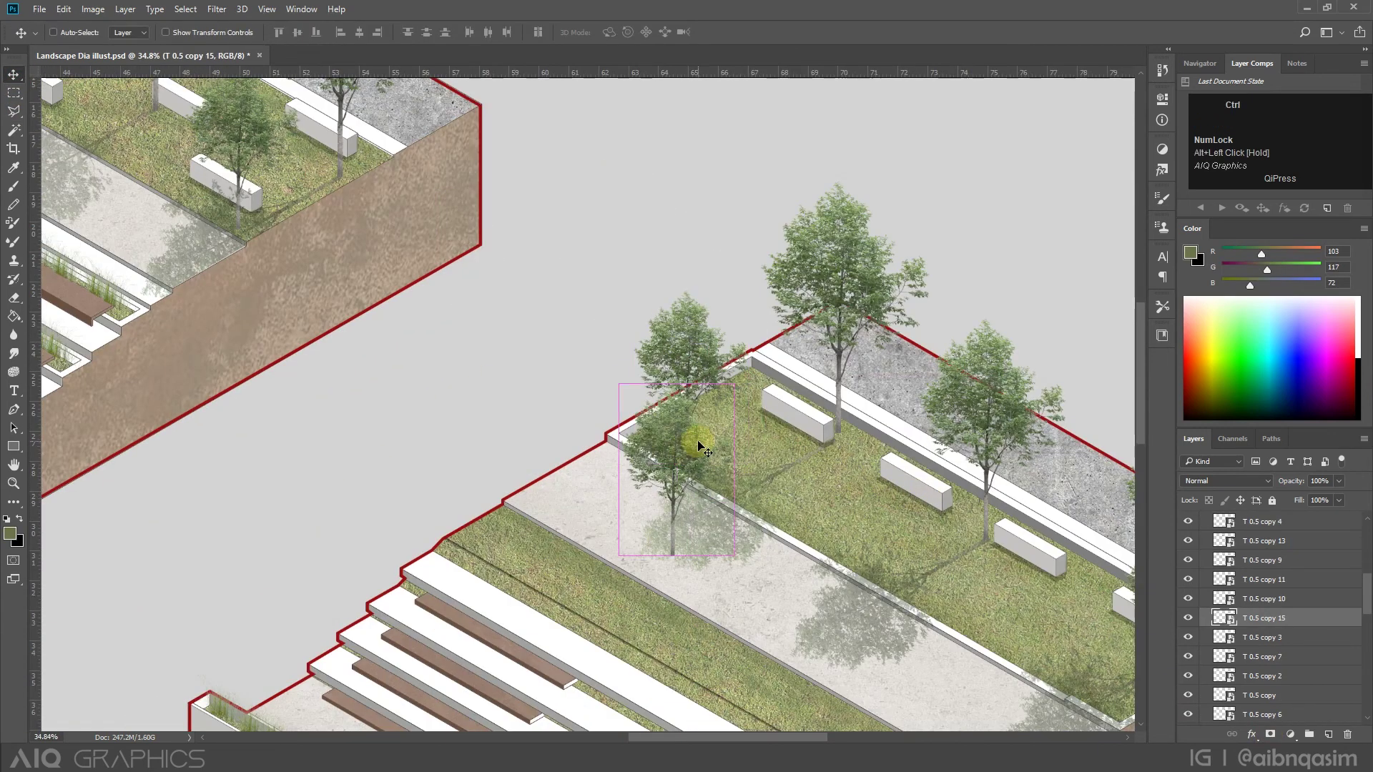
pyautogui.hotkey('ctrl', 't')
pyautogui.click(328, 34)
pyautogui.write('-90')
pyautogui.press('Return')
# Rotate the small tree copy to about -120° and move it over the paving beside the original's trunk base.
pyautogui.hotkey('ctrl', 't')
pyautogui.moveTo(808, 444); pyautogui.dragTo(778, 382)
pyautogui.moveTo(672, 472); pyautogui.dragTo(608, 508)
# Distort the corners of the small tree copy to flatten it into a cast shadow across the right block's paving.
pyautogui.keyDown('ctrl'); pyautogui.moveTo(658, 412); pyautogui.dragTo(661, 431); pyautogui.keyUp('ctrl')
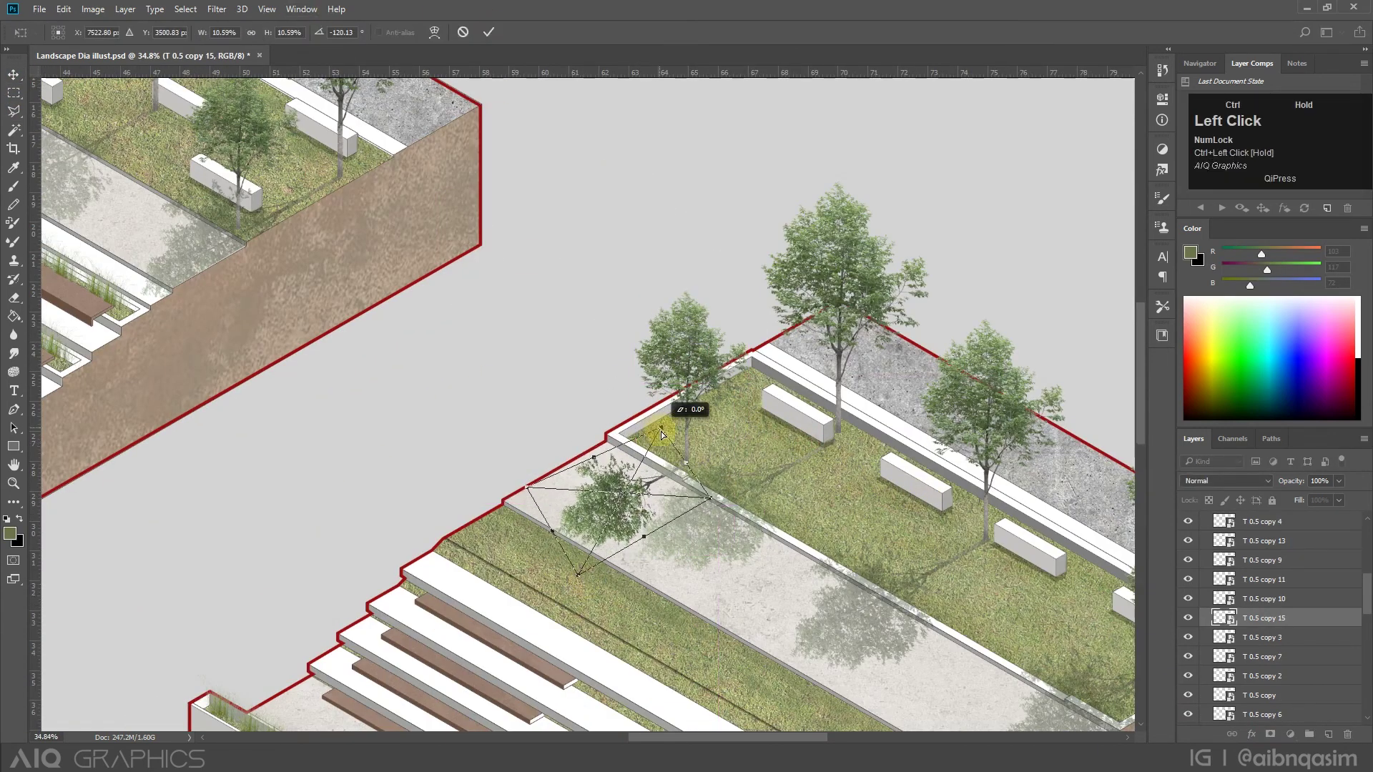
pyautogui.keyDown('ctrl'); pyautogui.moveTo(533, 491); pyautogui.dragTo(534, 494); pyautogui.keyUp('ctrl')
pyautogui.keyDown('ctrl'); pyautogui.moveTo(662, 431); pyautogui.dragTo(664, 435); pyautogui.keyUp('ctrl')
pyautogui.keyDown('ctrl'); pyautogui.moveTo(710, 499); pyautogui.dragTo(712, 495); pyautogui.keyUp('ctrl')
pyautogui.keyDown('ctrl'); pyautogui.moveTo(535, 495); pyautogui.dragTo(533, 499); pyautogui.keyUp('ctrl')
pyautogui.keyDown('ctrl'); pyautogui.moveTo(663, 434); pyautogui.dragTo(657, 445); pyautogui.keyUp('ctrl')
pyautogui.keyDown('ctrl'); pyautogui.moveTo(532, 500); pyautogui.dragTo(531, 502); pyautogui.keyUp('ctrl')
pyautogui.keyDown('ctrl'); pyautogui.moveTo(579, 575); pyautogui.dragTo(578, 574); pyautogui.keyUp('ctrl')
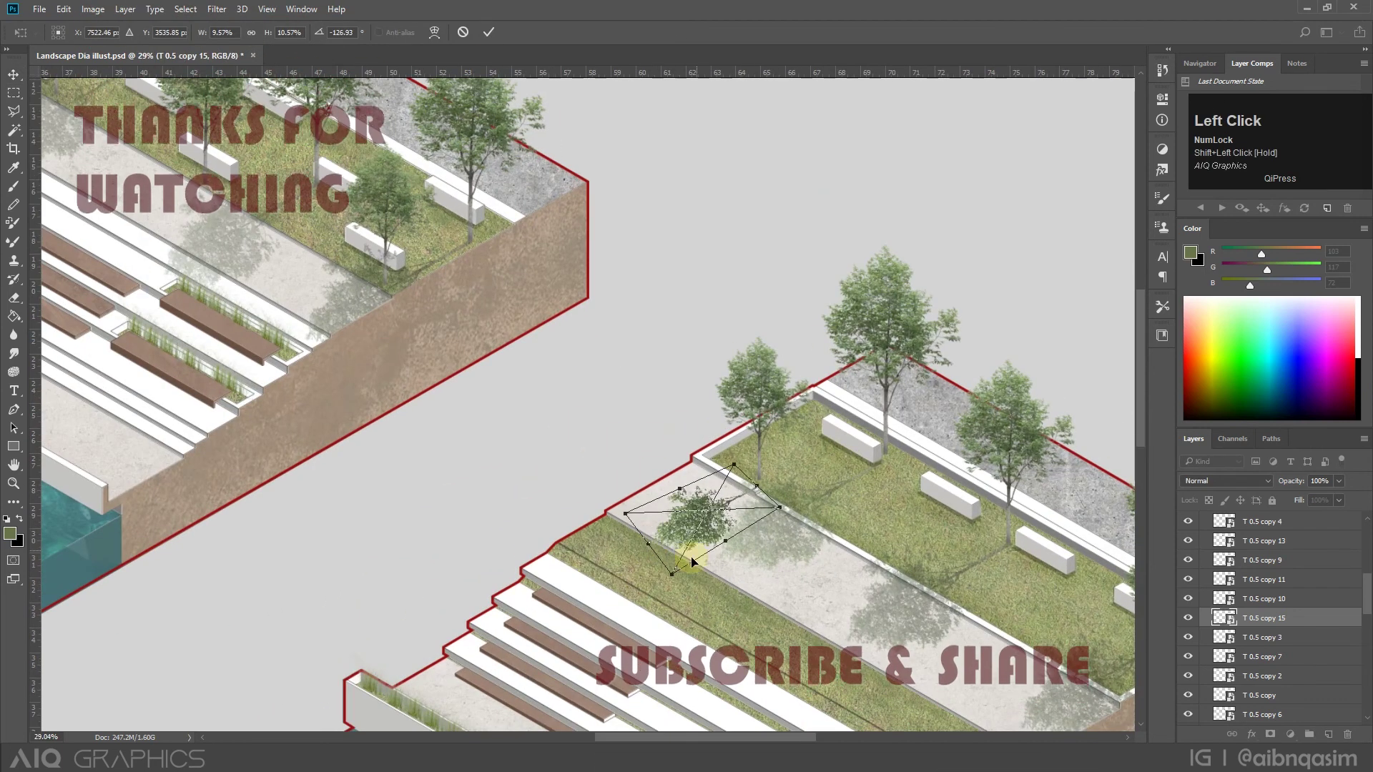